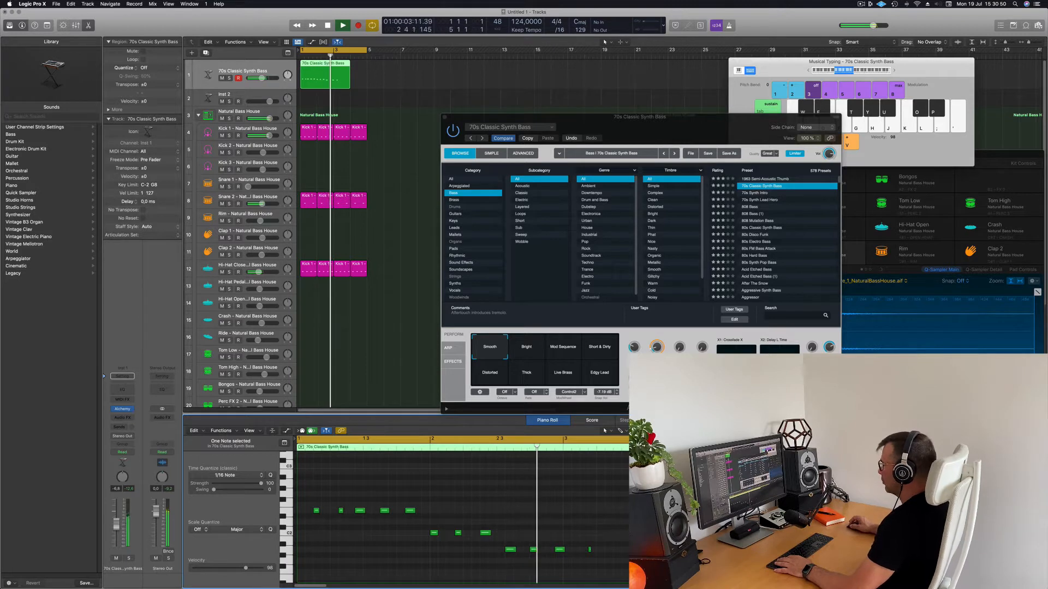
Split the 70s Classic Synth Bass region at bar 3, splitting the crossing notes, and delete the part after the cut
{"action": "key", "text": "space"}
{"action": "left_click_drag", "start_coordinate": [626, 530], "coordinate": [575, 576]}
{"action": "key", "text": "super+t"}
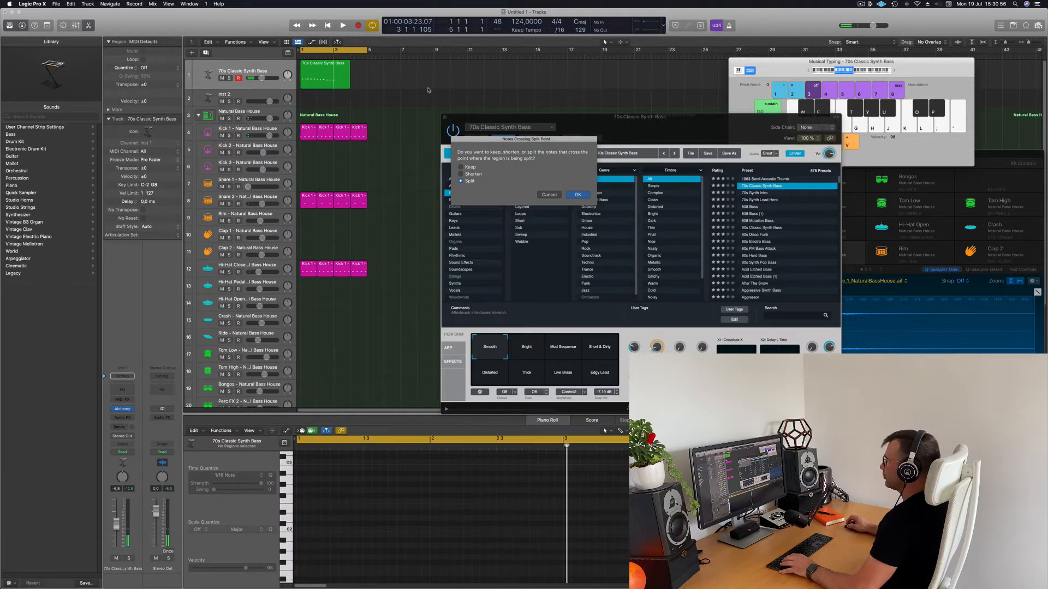
{"action": "left_click", "coordinate": [580, 195]}
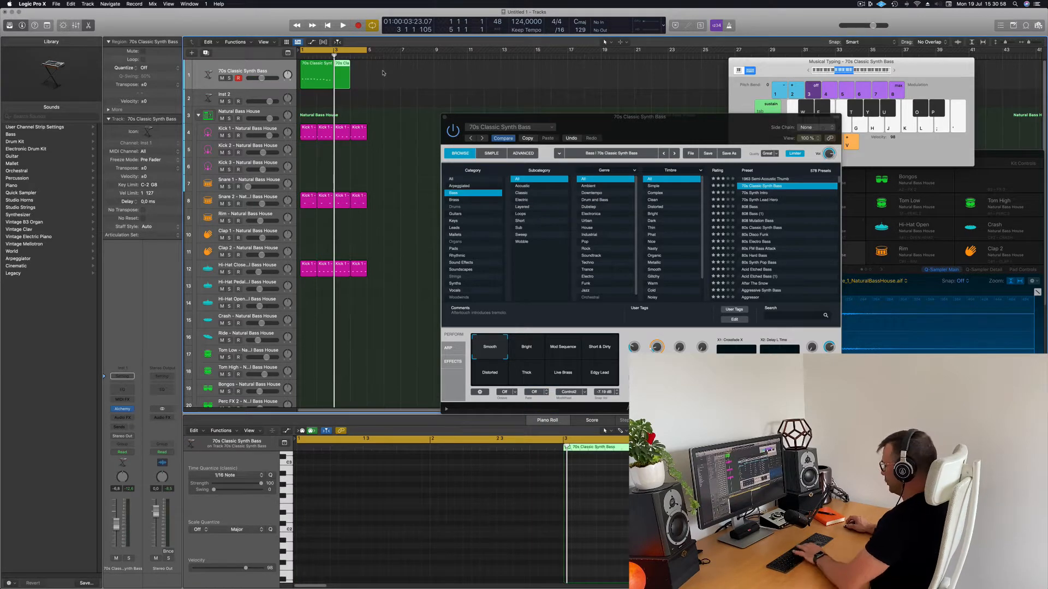
{"action": "key", "text": "Delete"}
Repeat the trimmed two-bar bass region once so it reaches bar 5, and play back both regions
{"action": "left_click", "coordinate": [312, 69]}
{"action": "key", "text": "space"}
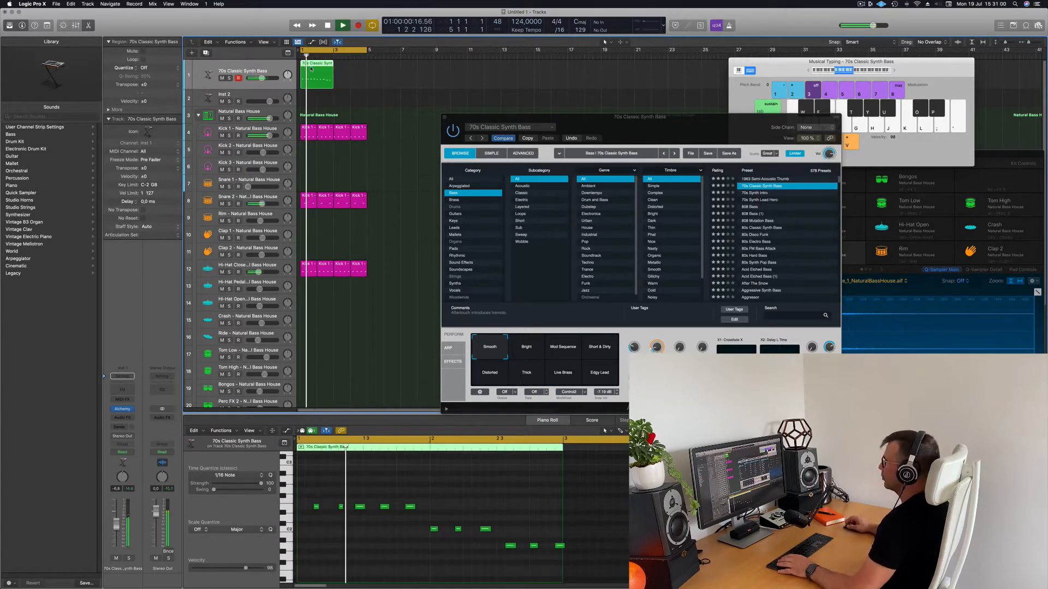
{"action": "key", "text": "super+r"}
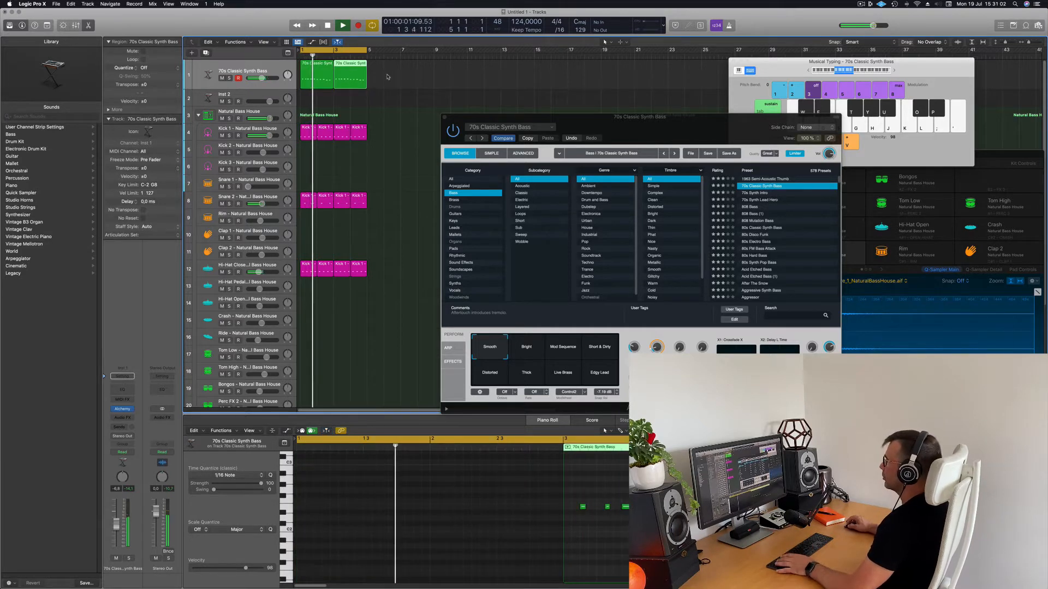
{"action": "left_click_drag", "start_coordinate": [387, 76], "coordinate": [322, 81]}
{"action": "key", "text": "super+Left"}
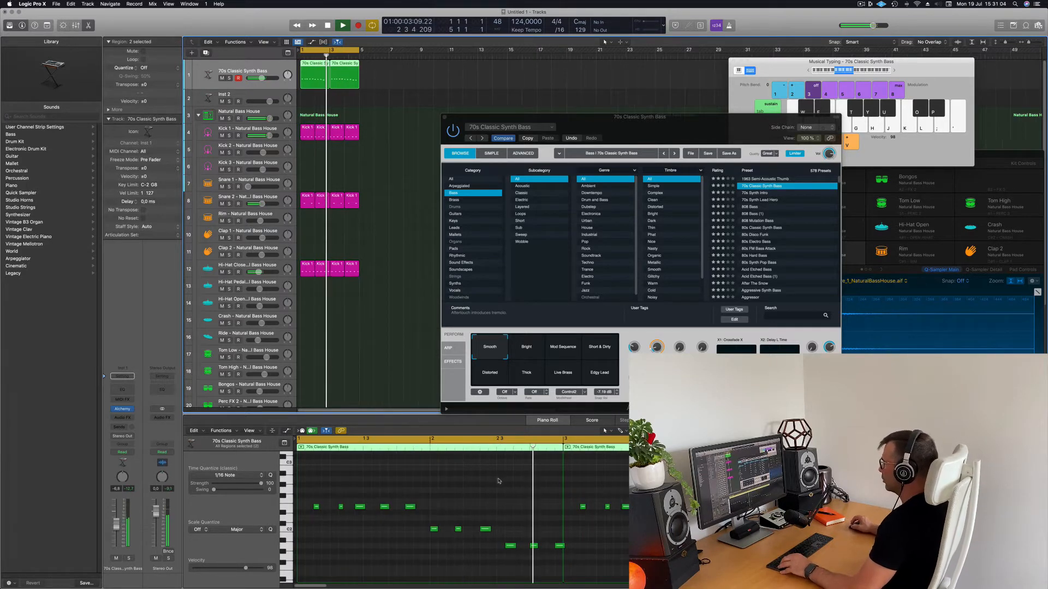
{"action": "key", "text": "space"}
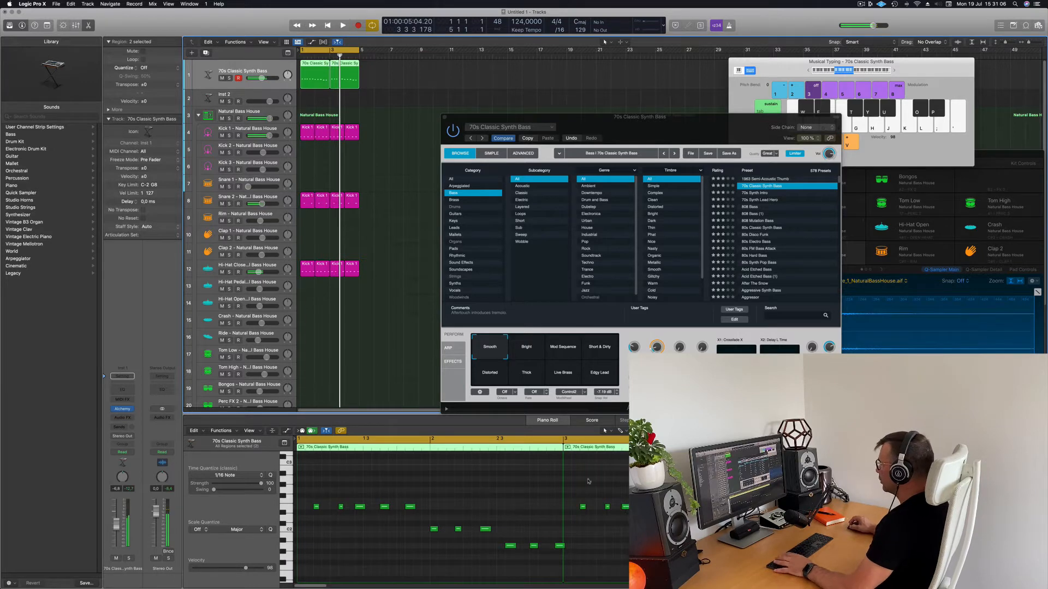
{"action": "key", "text": "space"}
Audition the bass patch's other performance snapshots during playback, from Bright through Edgy Lead
{"action": "left_click_drag", "start_coordinate": [467, 352], "coordinate": [416, 347]}
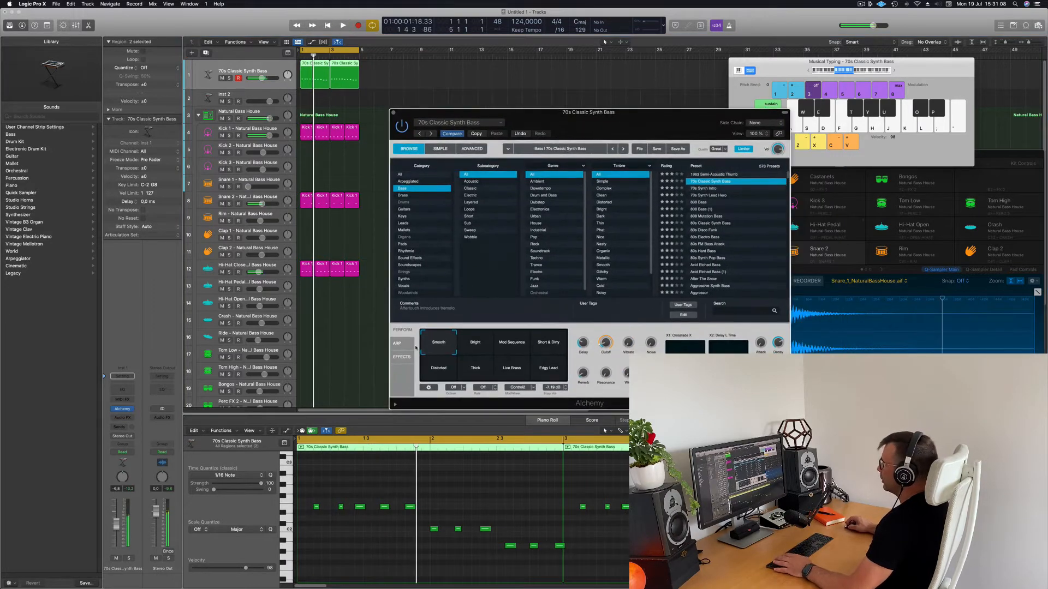
{"action": "key", "text": "space"}
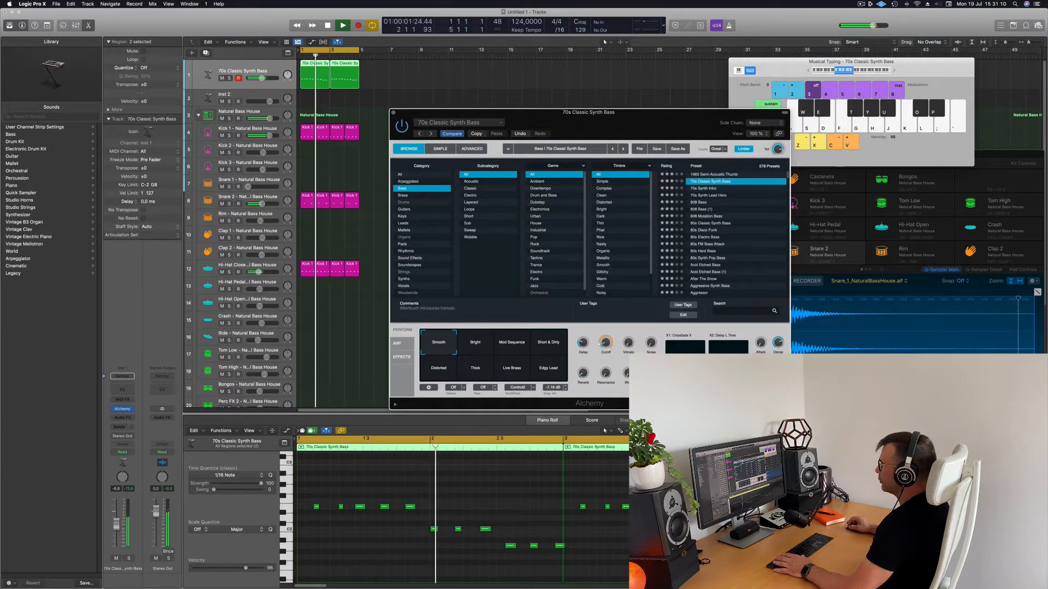
{"action": "left_click", "coordinate": [117, 527]}
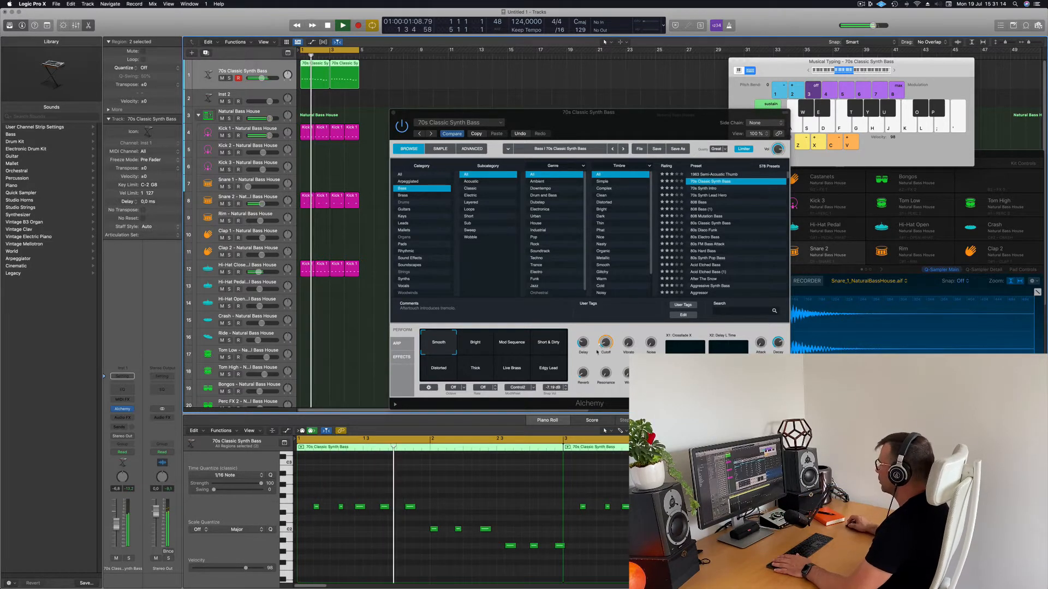
{"action": "left_click", "coordinate": [476, 345]}
{"action": "left_click", "coordinate": [510, 351]}
{"action": "left_click", "coordinate": [544, 353]}
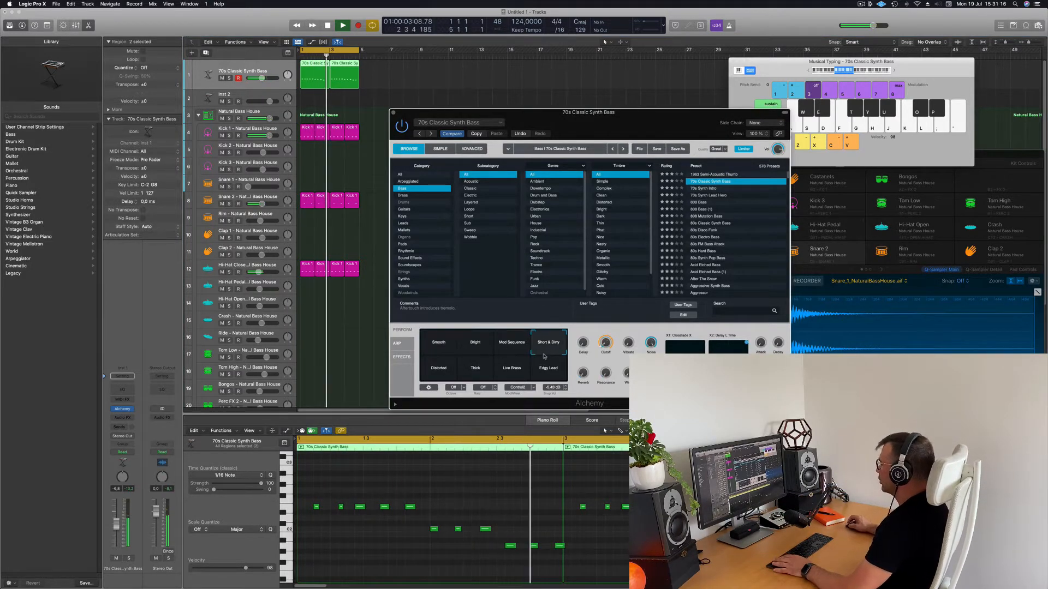
{"action": "left_click", "coordinate": [441, 375]}
{"action": "left_click", "coordinate": [475, 378]}
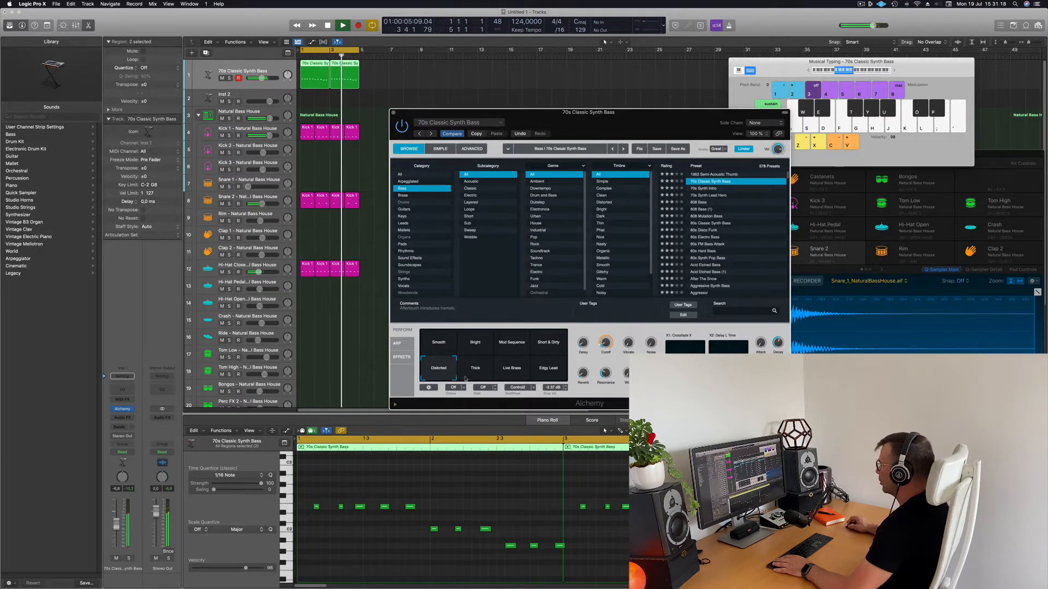
{"action": "left_click", "coordinate": [473, 376]}
{"action": "left_click", "coordinate": [525, 378]}
{"action": "left_click", "coordinate": [550, 374]}
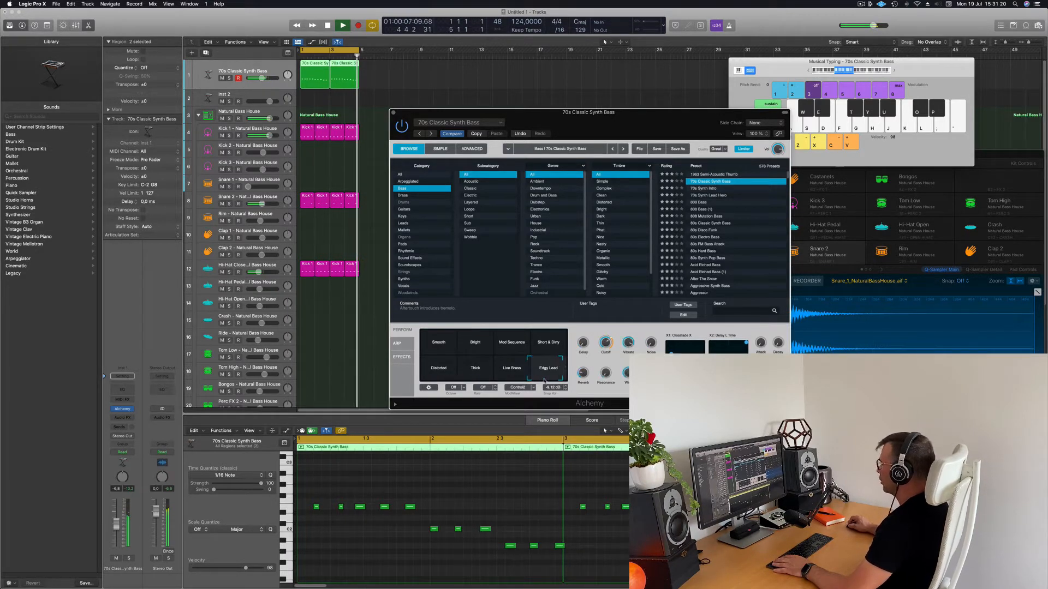
Return the bass patch to the Smooth snapshot and adjust its Cutoff
{"action": "left_click", "coordinate": [431, 348]}
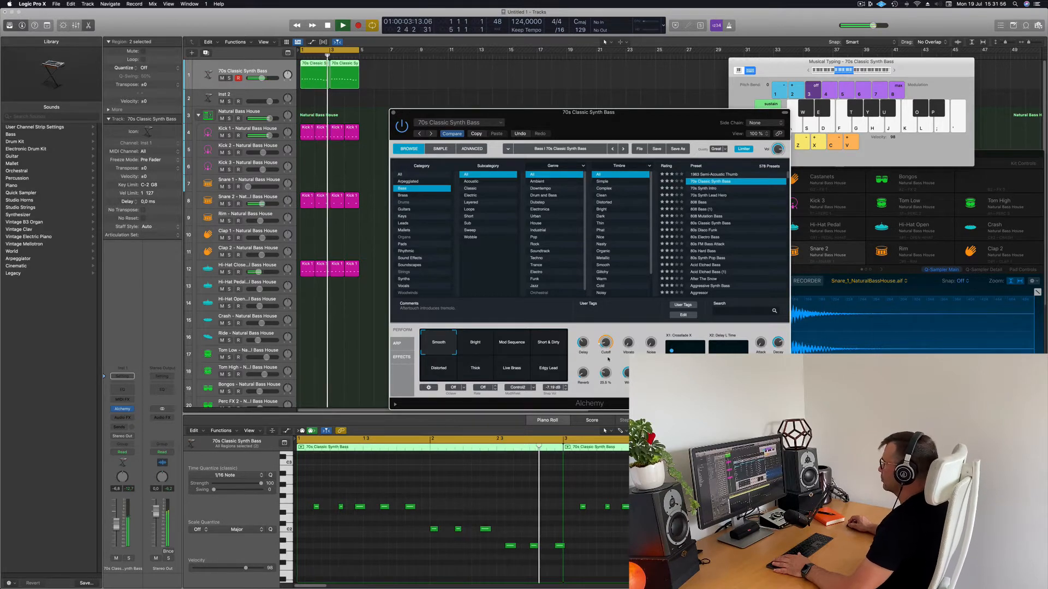
{"action": "left_click_drag", "start_coordinate": [608, 359], "coordinate": [607, 372]}
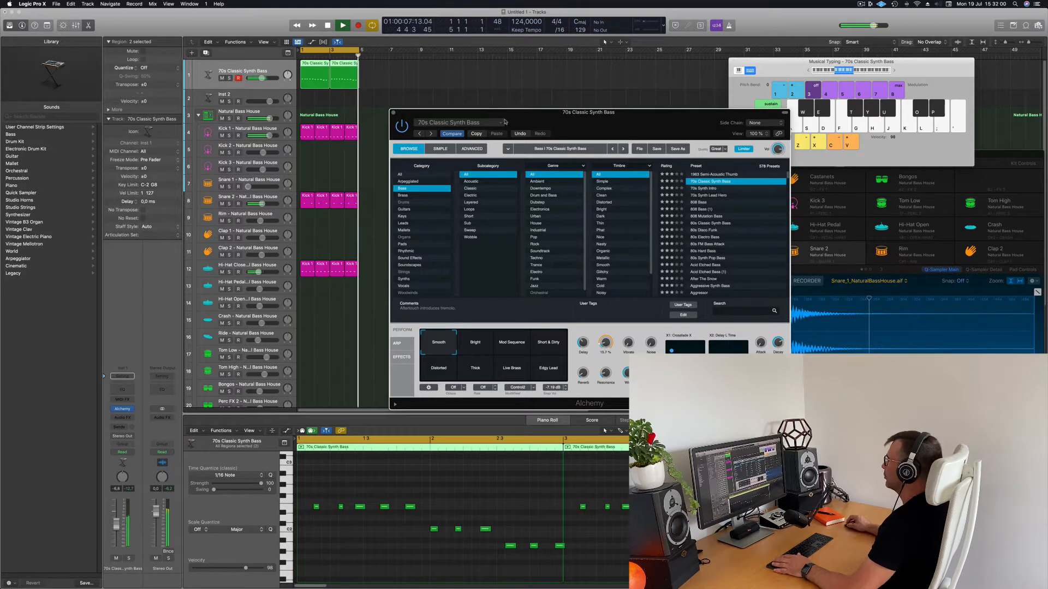
{"action": "left_click_drag", "start_coordinate": [439, 109], "coordinate": [456, 109]}
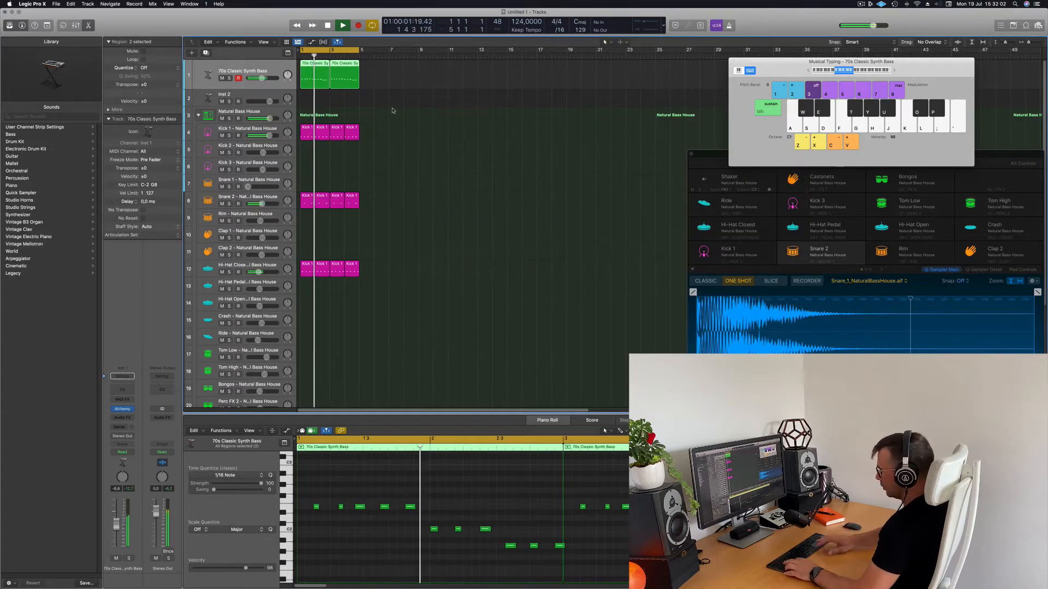
Repeat all bass and drum regions up to bar 17 and extend the cycle range over them
{"action": "left_click", "coordinate": [411, 113]}
{"action": "key", "text": "super+a"}
{"action": "key", "text": "super+r"}
{"action": "key", "text": "super+r"}
{"action": "key", "text": "super+r"}
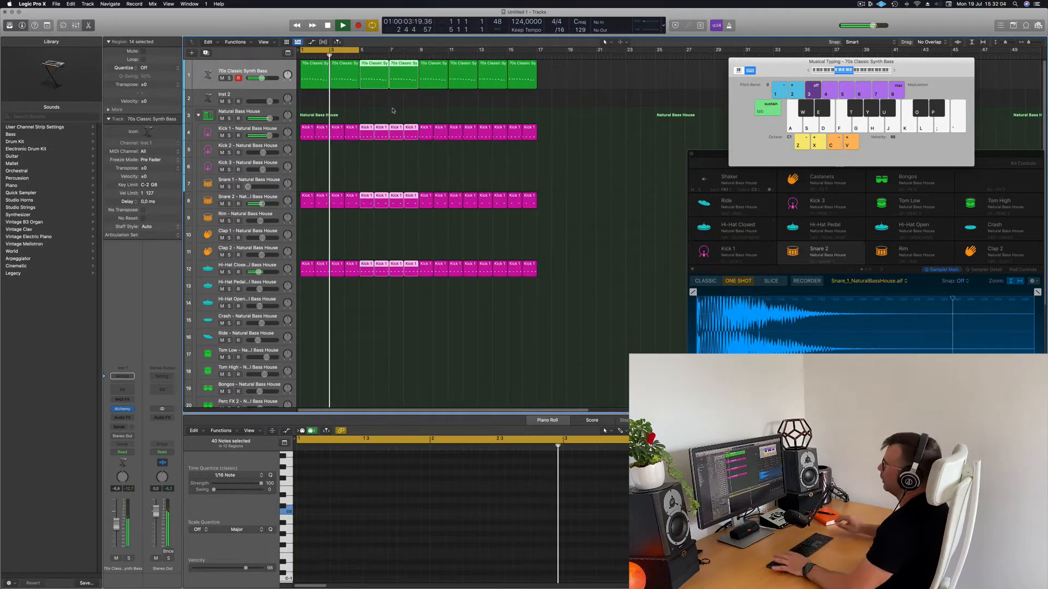
{"action": "key", "text": "u"}
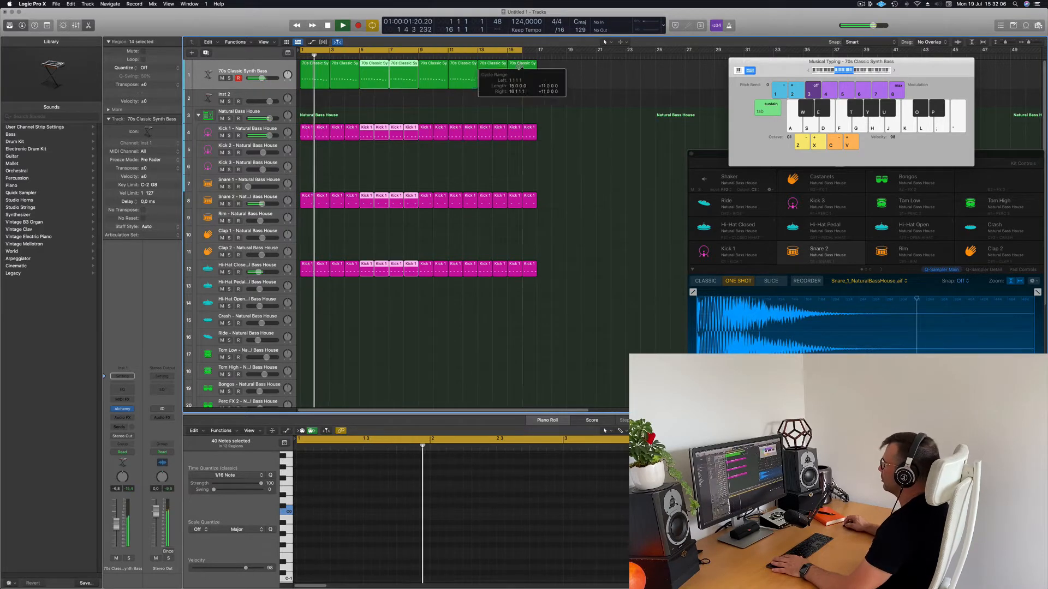
{"action": "left_click", "coordinate": [571, 125]}
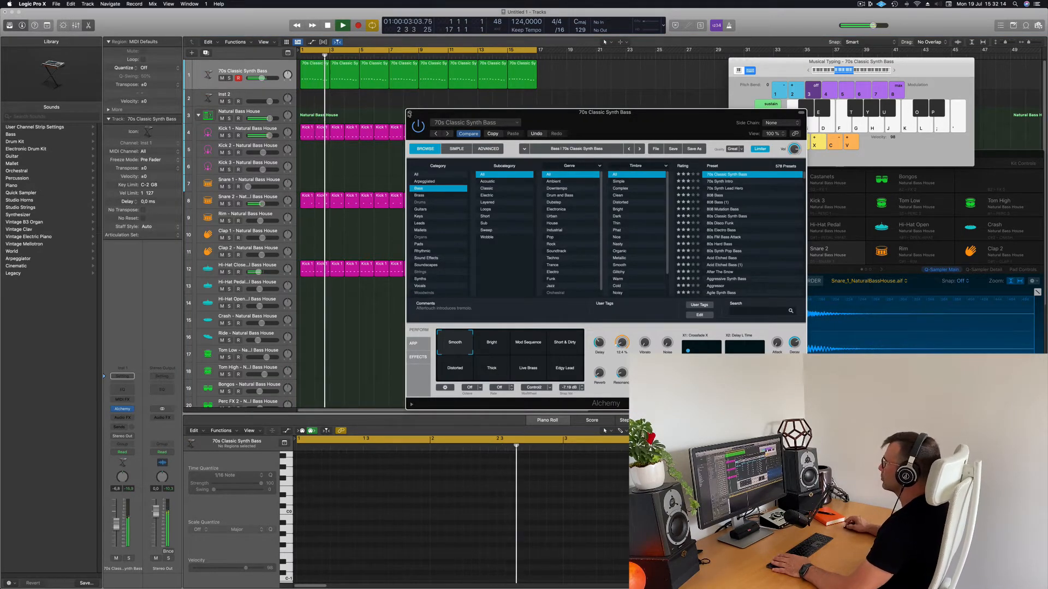
Open Alchemy on the Inst 2 track in place of the bass synth and filter its presets to the Brass category
{"action": "left_click", "coordinate": [410, 113]}
{"action": "key", "text": "Down"}
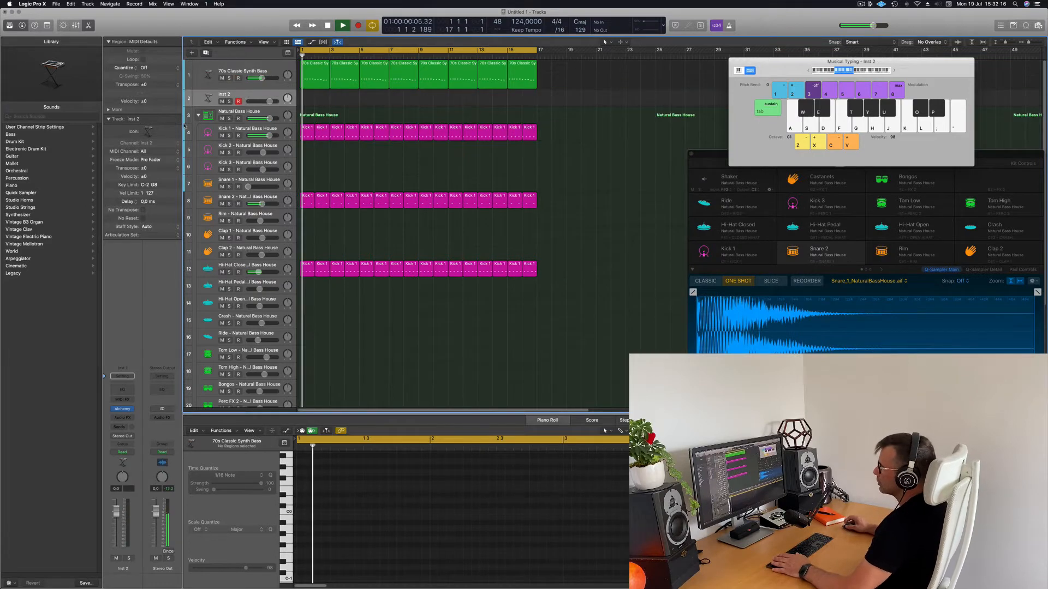
{"action": "left_click", "coordinate": [122, 409]}
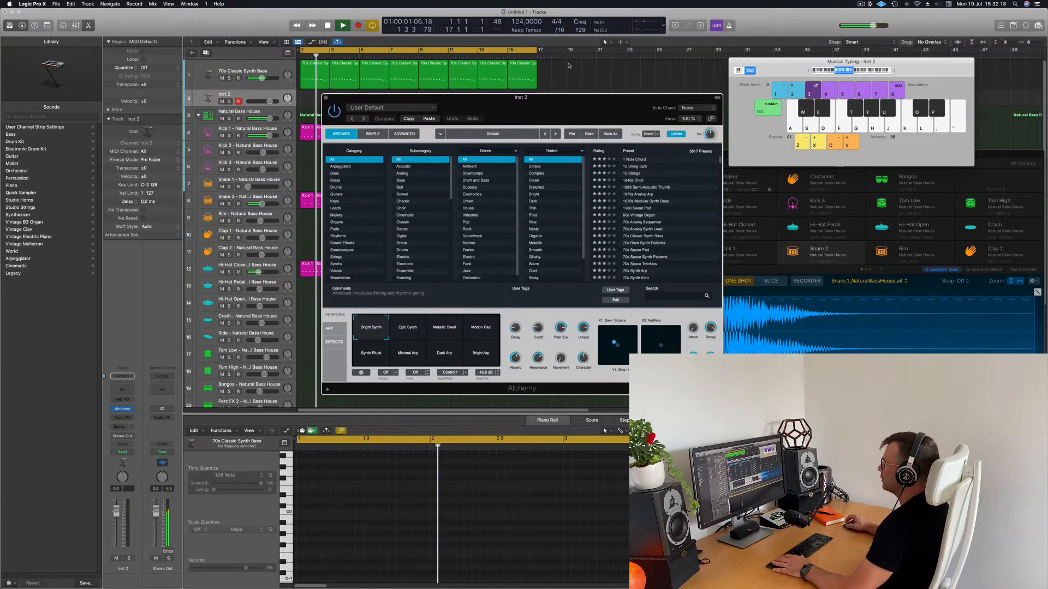
{"action": "left_click_drag", "start_coordinate": [574, 109], "coordinate": [521, 216]}
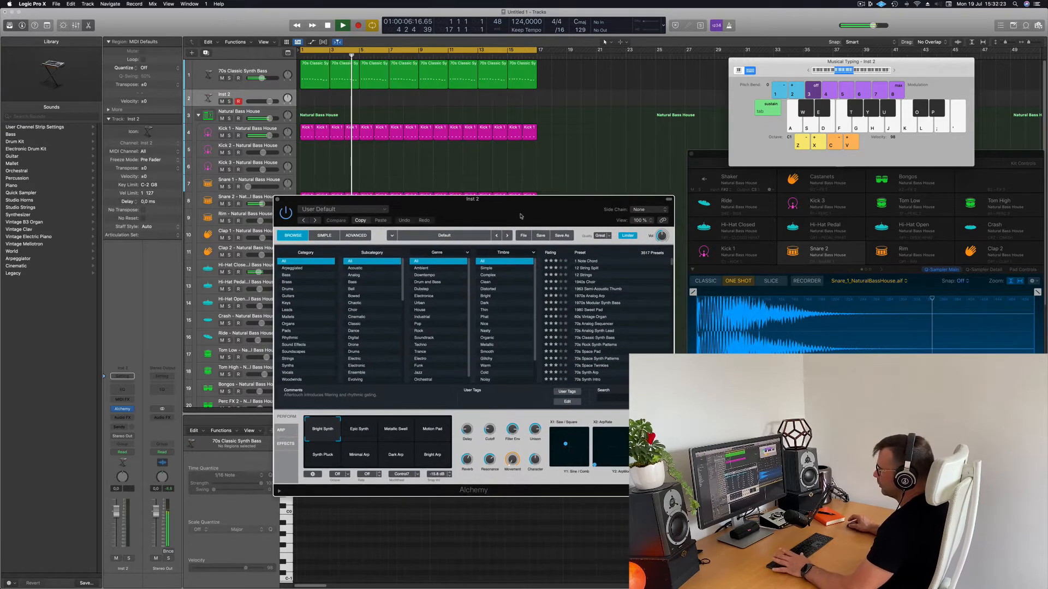
{"action": "left_click", "coordinate": [286, 283]}
{"action": "left_click_drag", "start_coordinate": [459, 203], "coordinate": [732, 166]}
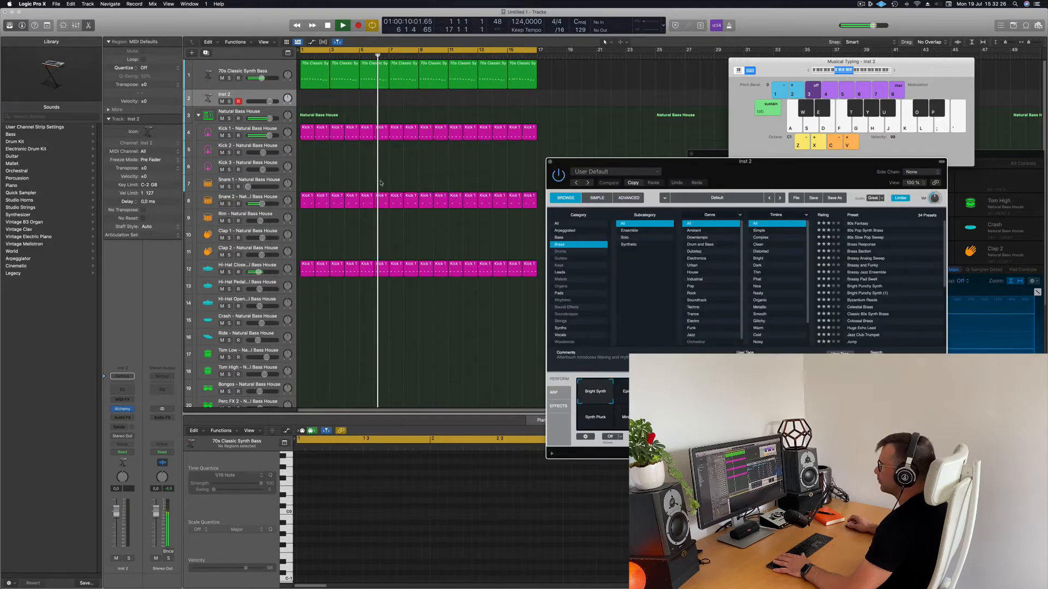
Restart playback from the beginning and add a send to Bus 4 on the Inst 2 track
{"action": "key", "text": "Return"}
{"action": "left_click", "coordinate": [120, 427]}
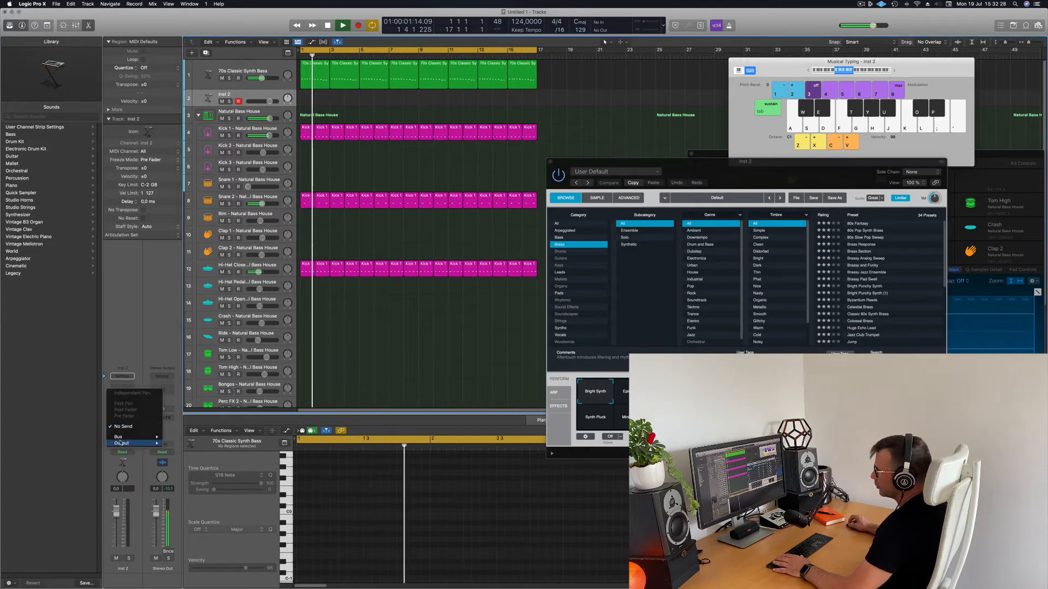
{"action": "mouse_move", "coordinate": [129, 437]}
{"action": "left_click", "coordinate": [191, 359]}
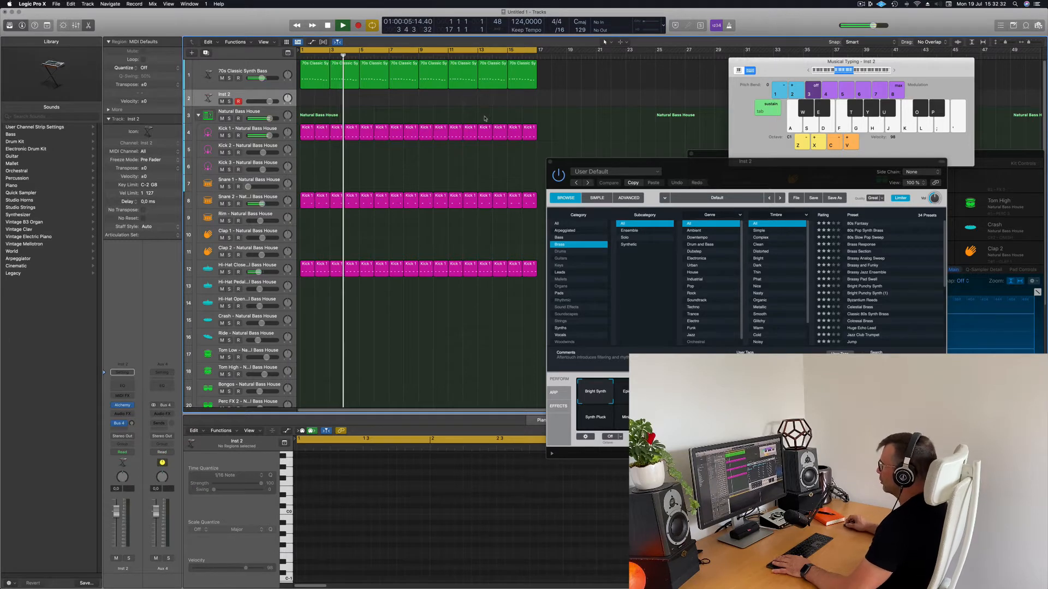
Insert a SilverVerb reverb on the Aux 4 channel and load its grandiose preset
{"action": "left_click", "coordinate": [171, 414]}
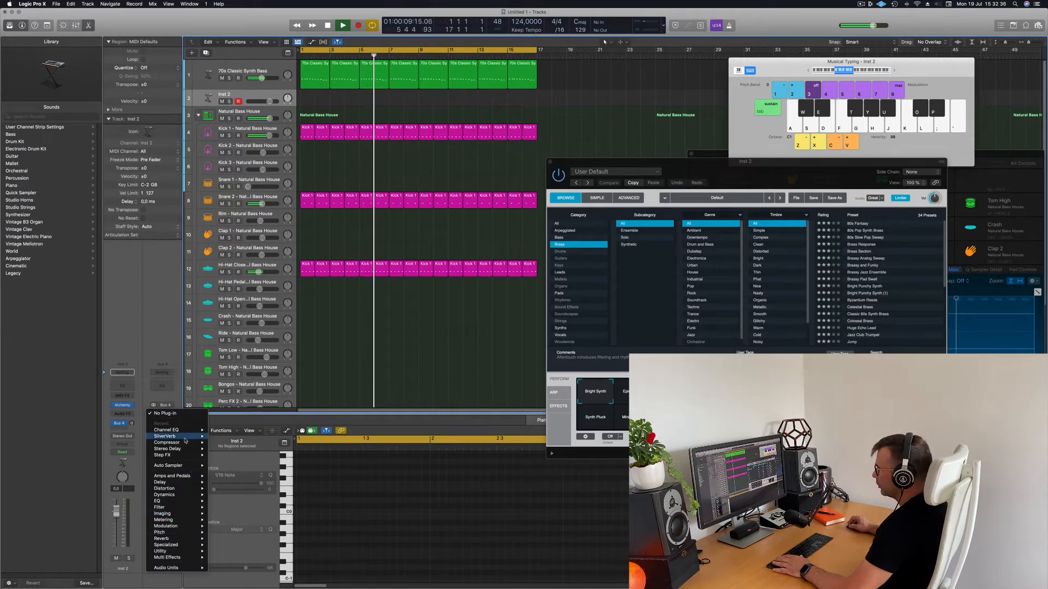
{"action": "mouse_move", "coordinate": [183, 539]}
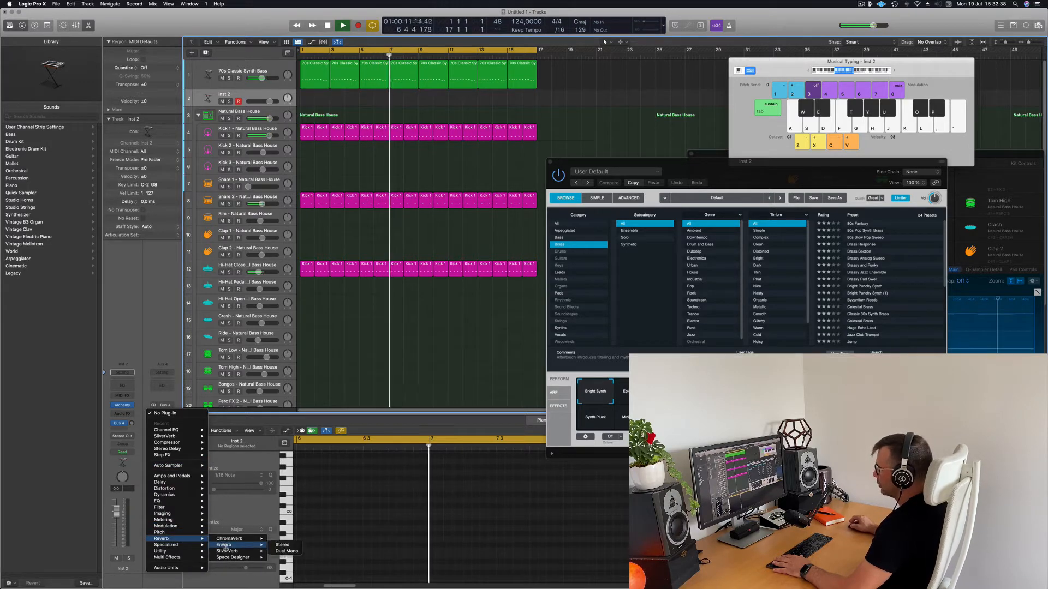
{"action": "left_click", "coordinate": [284, 553]}
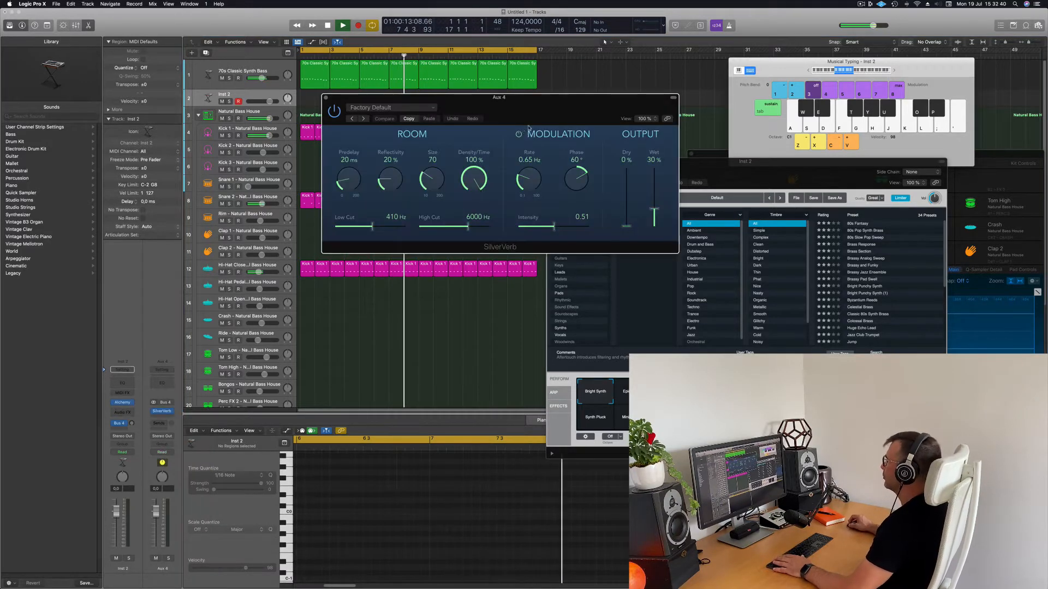
{"action": "left_click_drag", "start_coordinate": [384, 108], "coordinate": [354, 113]}
{"action": "left_click", "coordinate": [354, 113]}
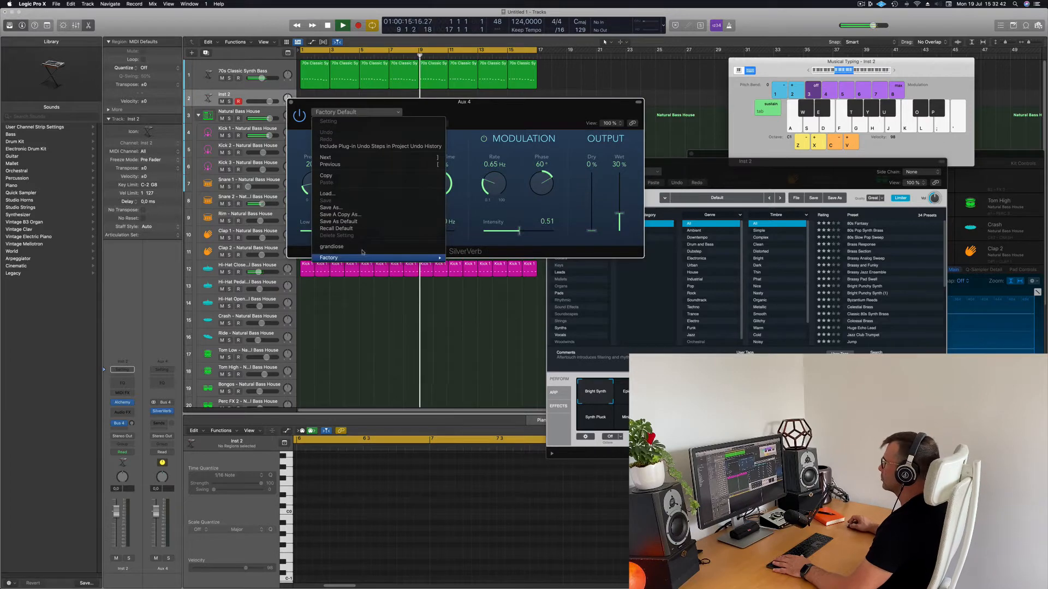
{"action": "left_click", "coordinate": [339, 241]}
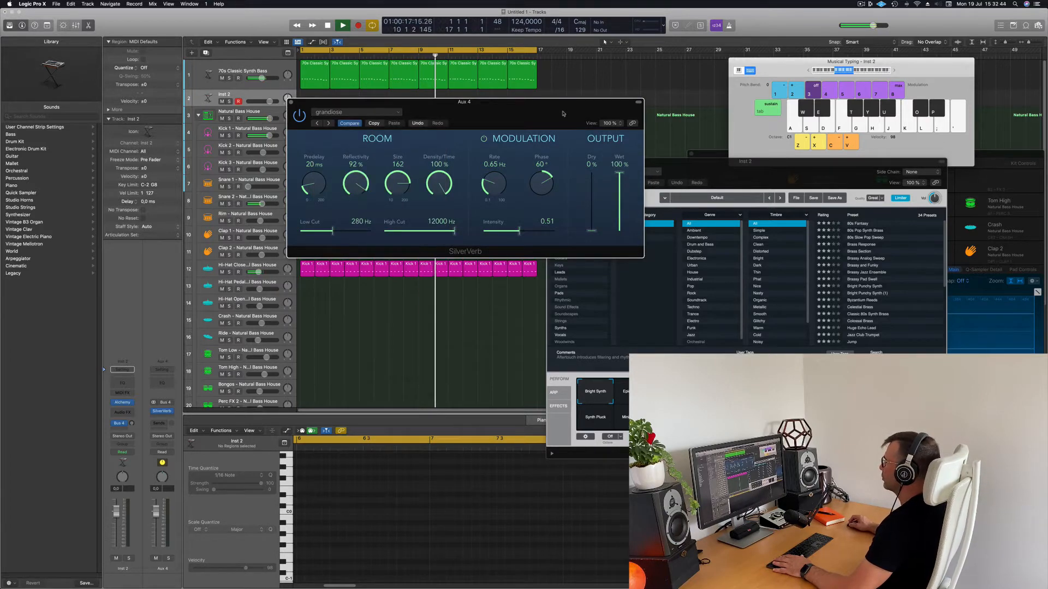
{"action": "left_click_drag", "start_coordinate": [564, 114], "coordinate": [892, 111]}
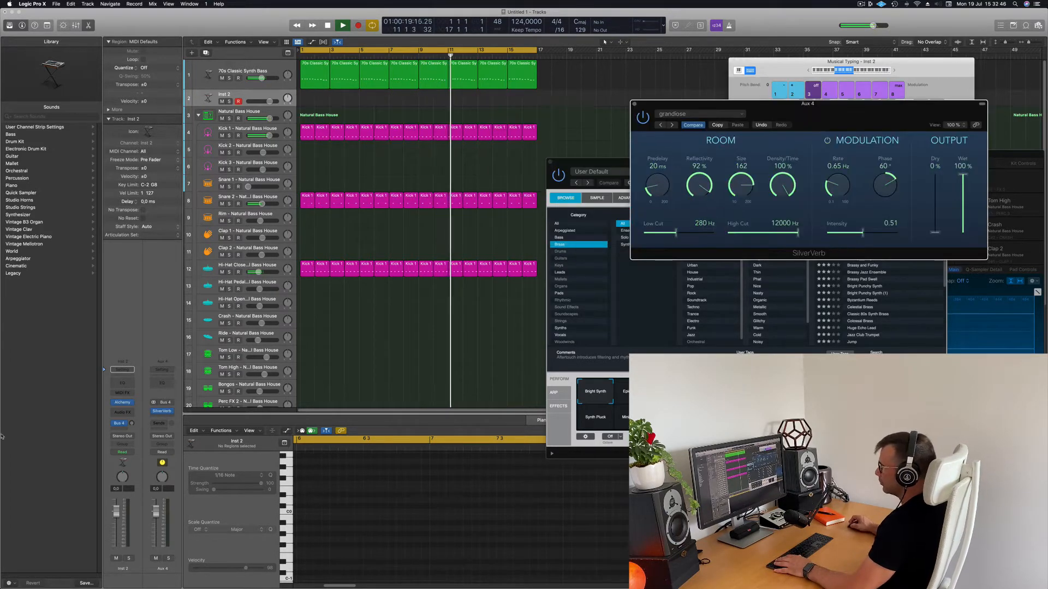
Load the Brass Response preset on the Inst 2 track and lower the track's volume
{"action": "left_click_drag", "start_coordinate": [595, 162], "coordinate": [280, 160]}
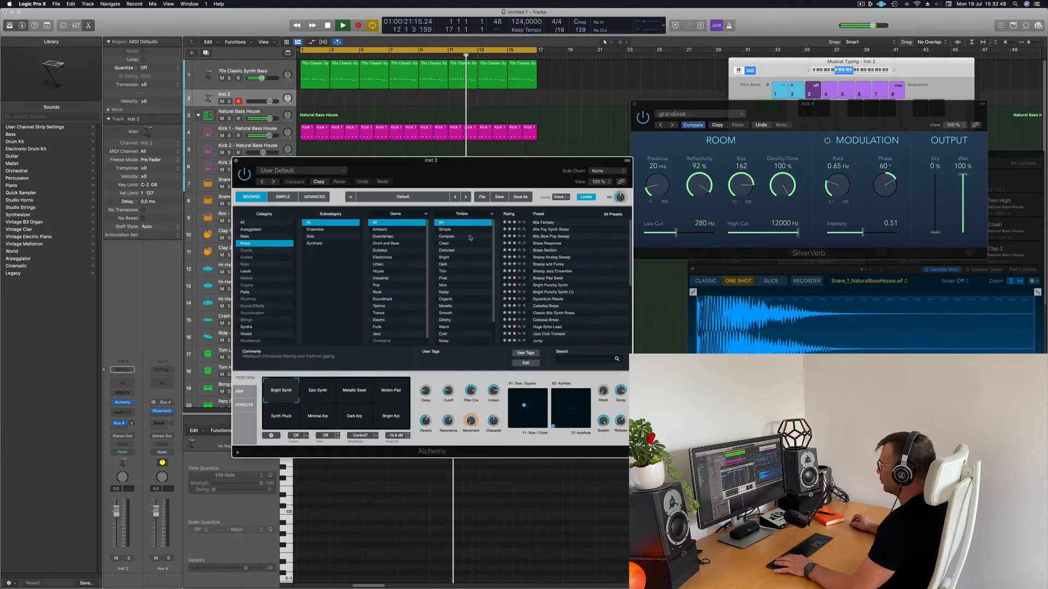
{"action": "left_click", "coordinate": [556, 244]}
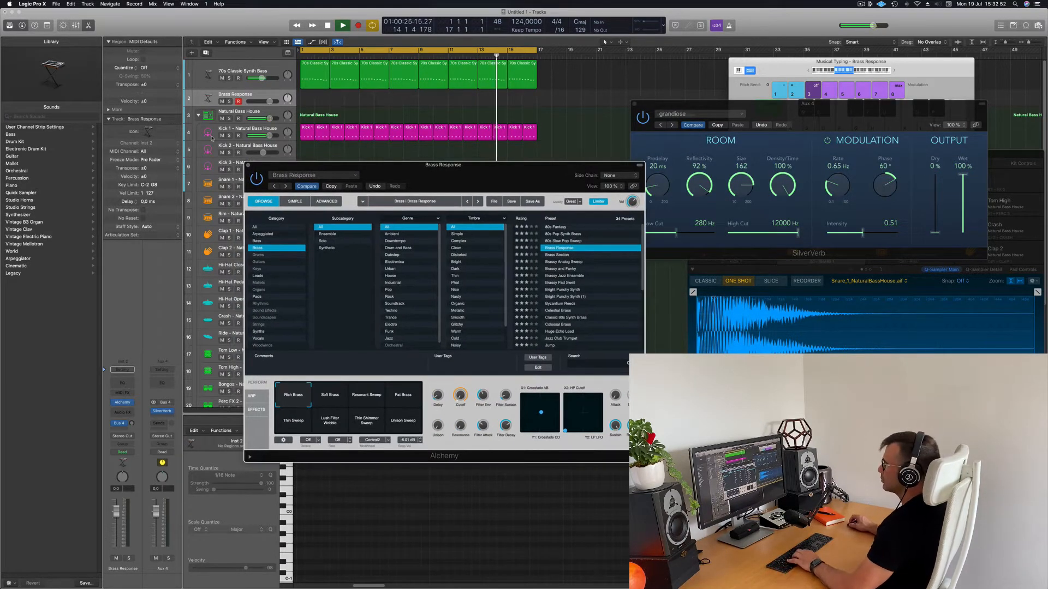
{"action": "left_click_drag", "start_coordinate": [120, 512], "coordinate": [118, 523]}
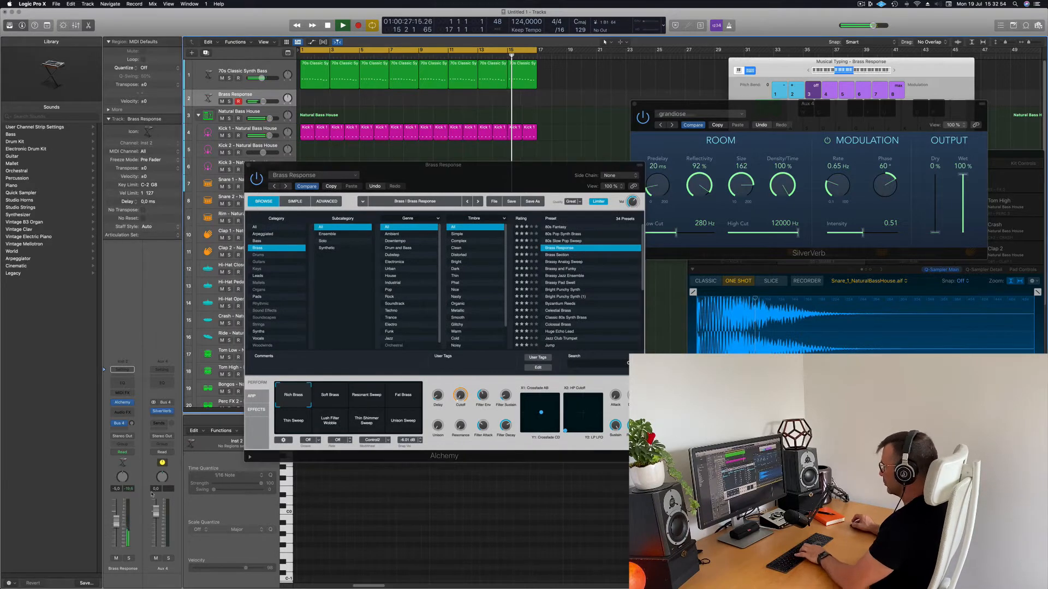
Raise the Musical Typing octave to C3 and try out a few notes with the brass sound
{"action": "left_click", "coordinate": [895, 72]}
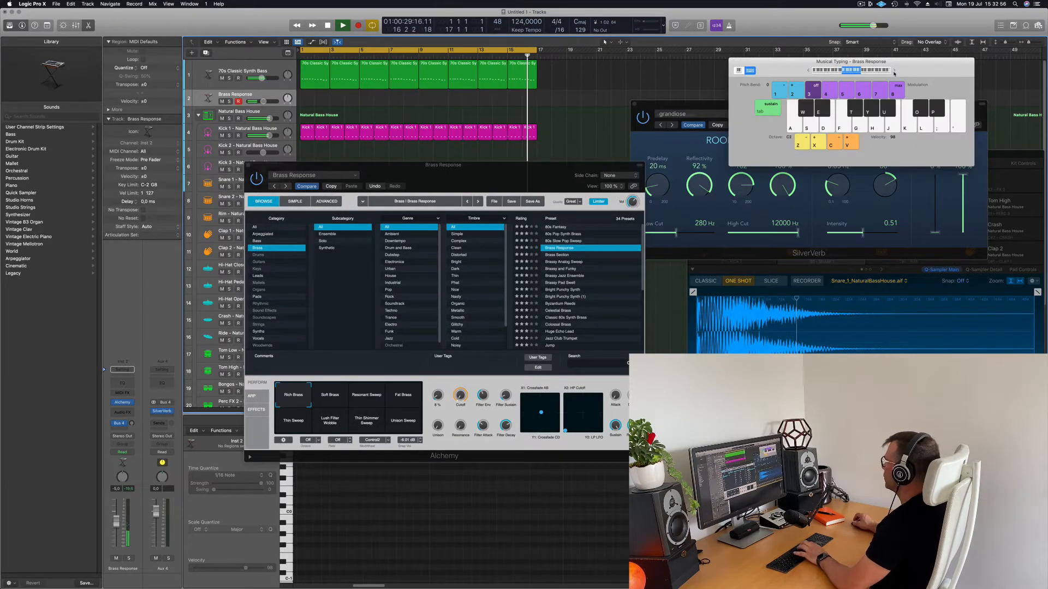
{"action": "left_click", "coordinate": [895, 72]}
{"action": "key", "text": "k"}
{"action": "key", "text": "l"}
{"action": "key", "text": "semicolon"}
{"action": "key", "text": "k"}
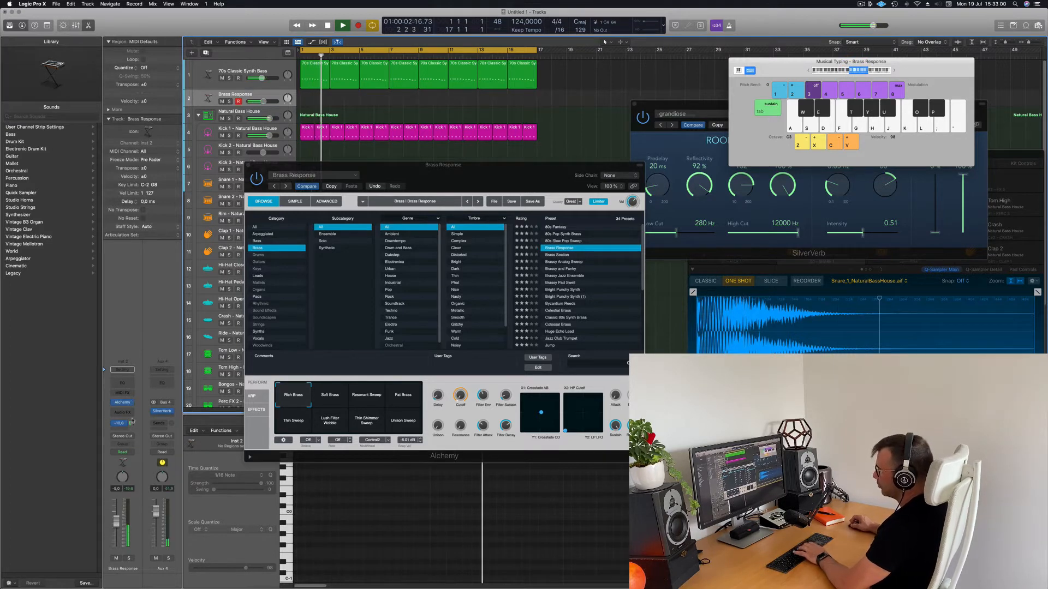
Play notes while auditioning Alchemy's Soft Brass and Resonant Sweep snapshots and morphing toward the Lush Filter Wobble and Thin Shimmer Sweep pads
{"action": "key", "text": "l"}
{"action": "key", "text": "semicolon"}
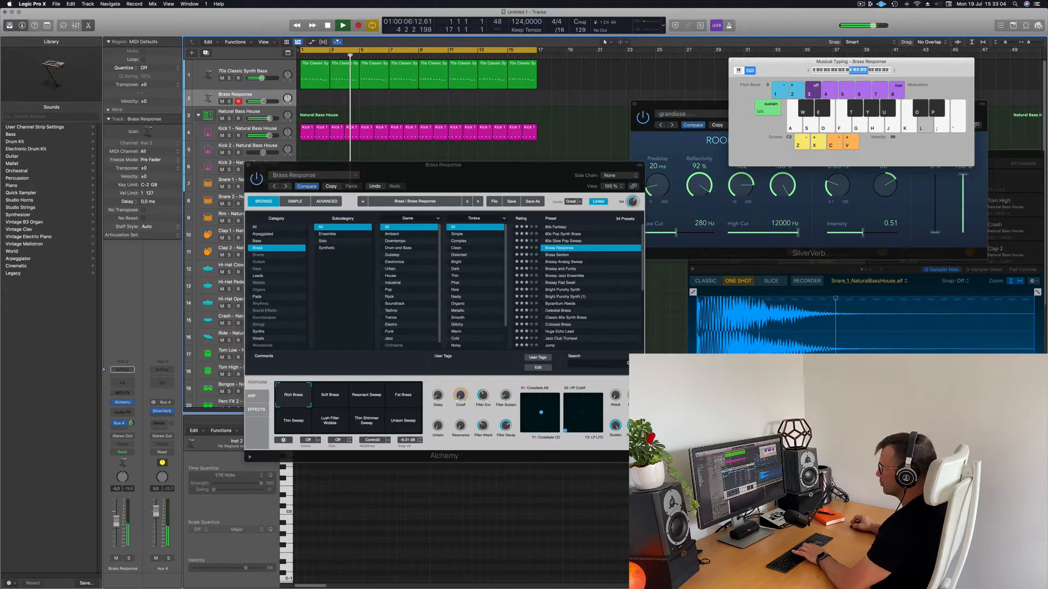
{"action": "left_click", "coordinate": [330, 396]}
{"action": "key", "text": "l"}
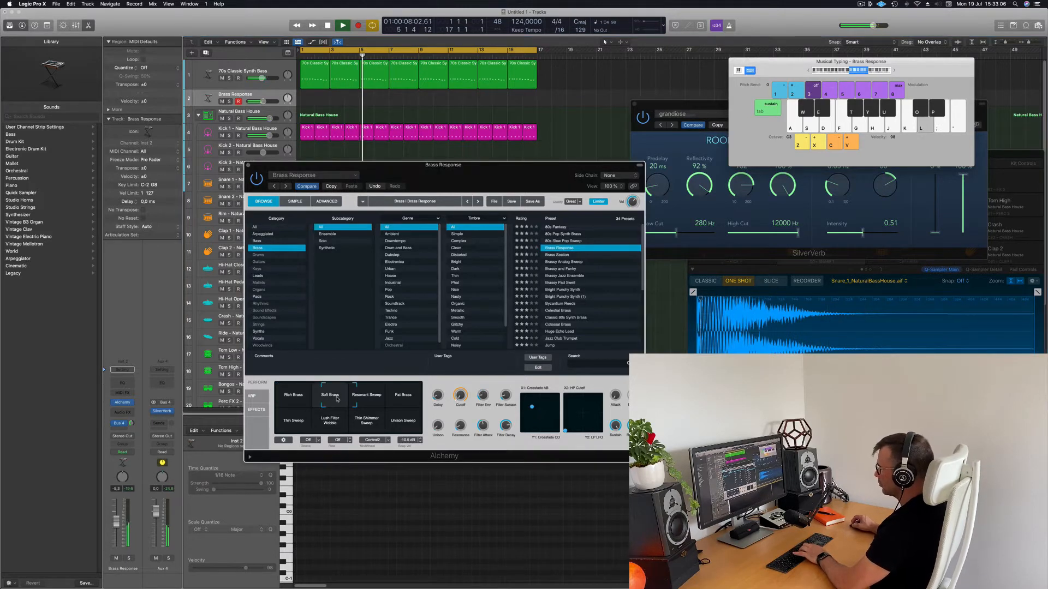
{"action": "left_click", "coordinate": [376, 394]}
{"action": "left_click", "coordinate": [337, 397]}
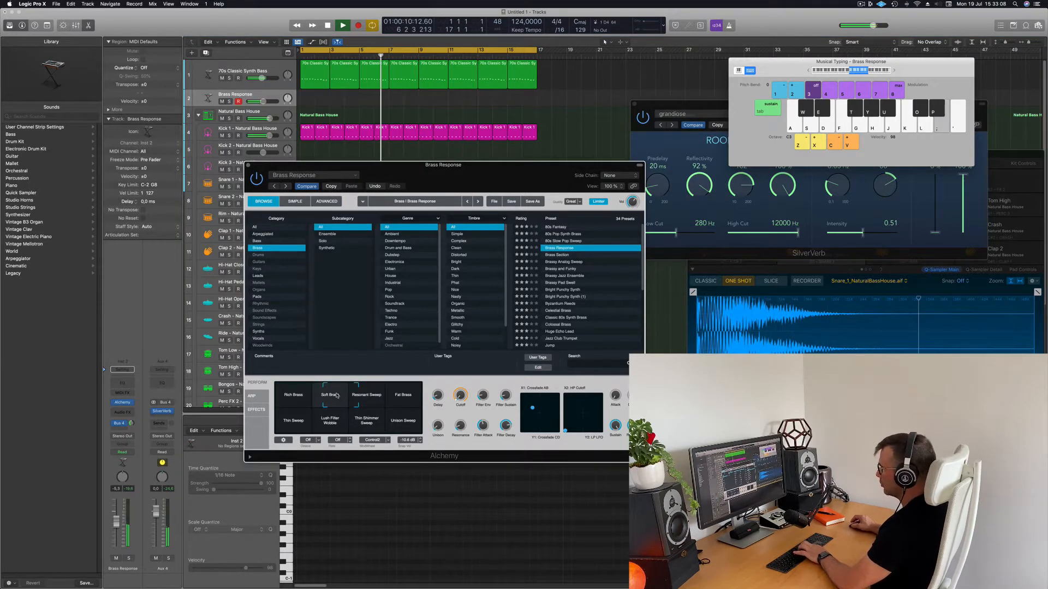
{"action": "key", "text": "k"}
{"action": "mouse_move", "coordinate": [337, 396]}
{"action": "left_mouse_down"}
{"action": "mouse_move", "coordinate": [389, 394]}
{"action": "mouse_move", "coordinate": [349, 395]}
{"action": "mouse_move", "coordinate": [343, 410]}
{"action": "left_mouse_up"}
{"action": "key", "text": "l"}
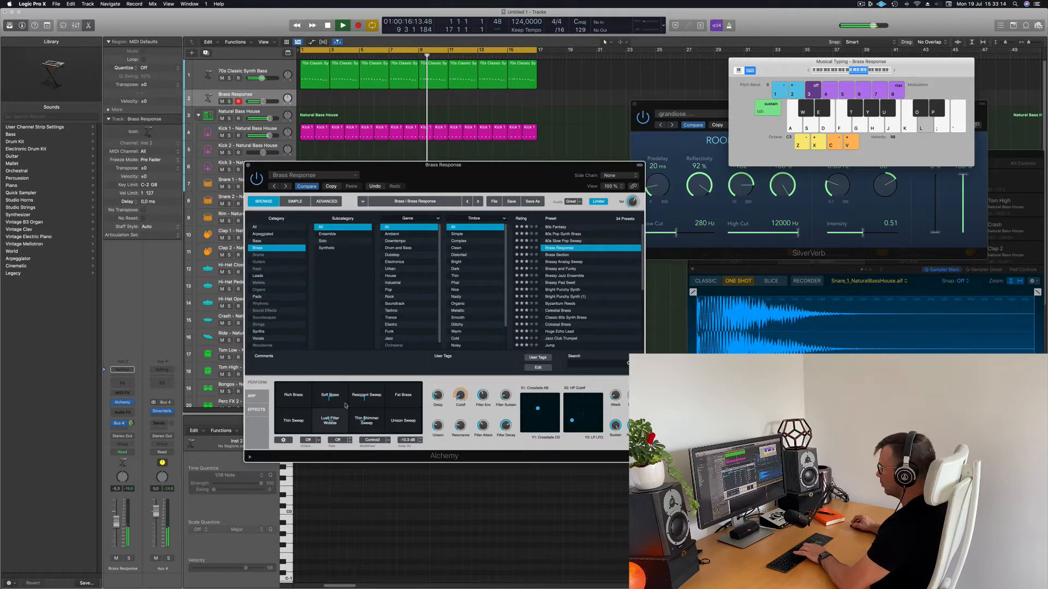
{"action": "left_click_drag", "start_coordinate": [353, 407], "coordinate": [355, 408]}
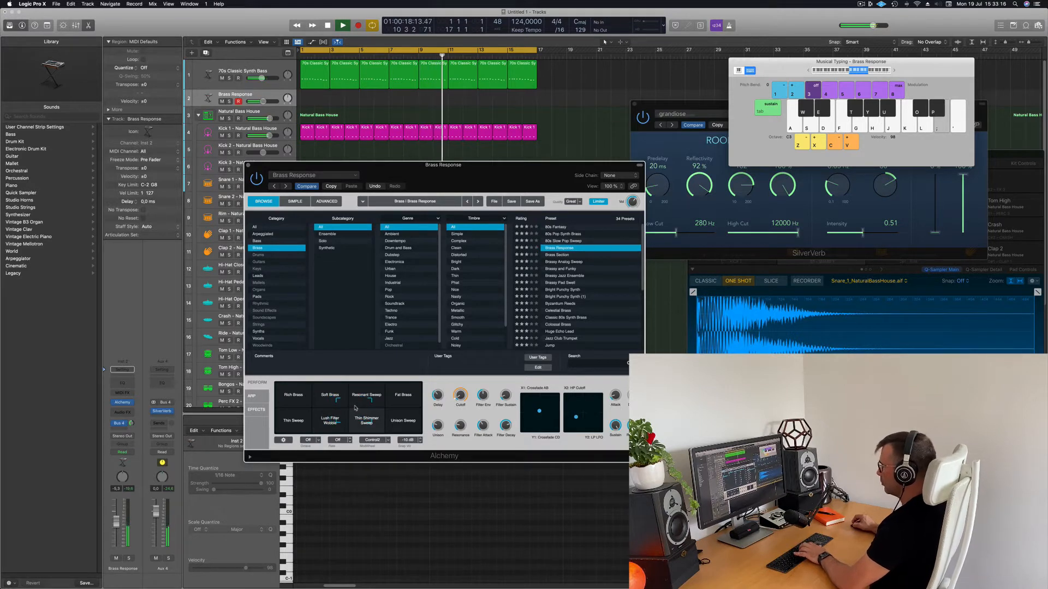
Play notes with the morphed brass sound and try raising the Brass Response channel volume to about -3.1 dB
{"action": "key", "text": "apostrophe"}
{"action": "key", "text": "semicolon"}
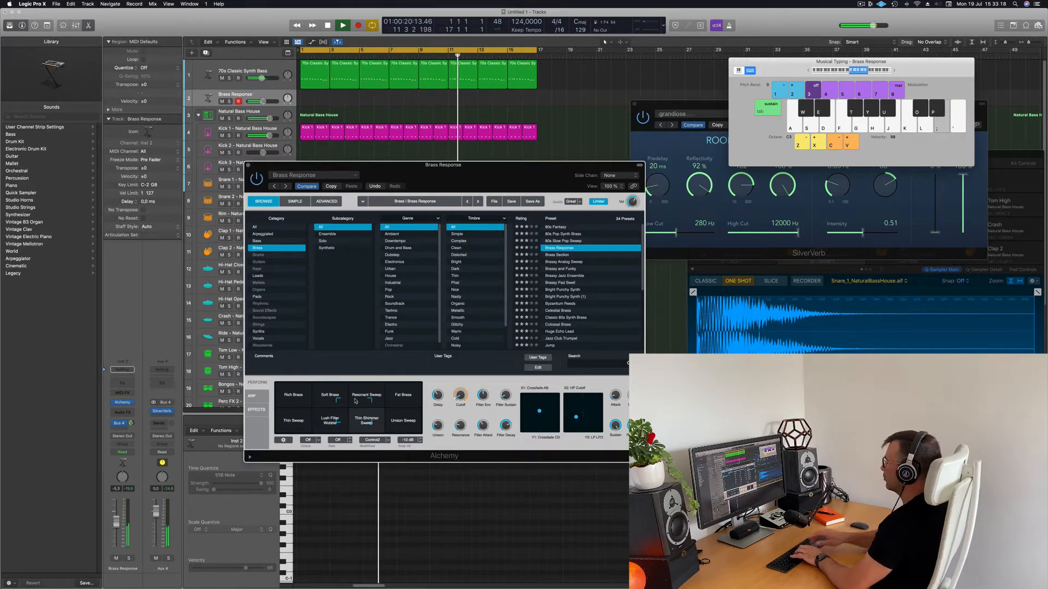
{"action": "key", "text": "j"}
{"action": "key", "text": "k"}
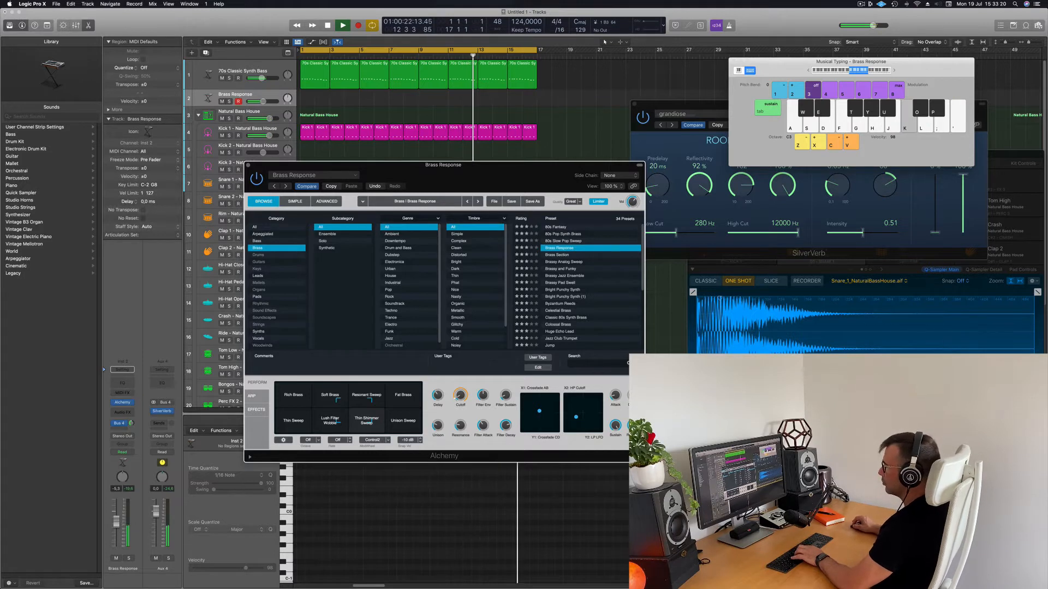
{"action": "left_click", "coordinate": [117, 515]}
{"action": "key", "text": "h"}
{"action": "key", "text": "apostrophe"}
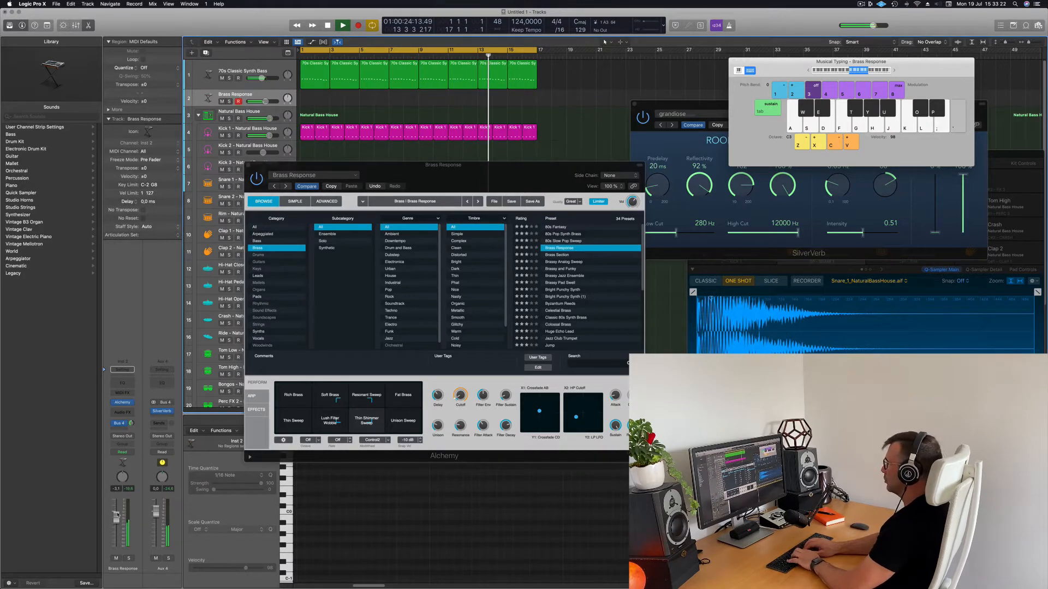
{"action": "key", "text": "semicolon"}
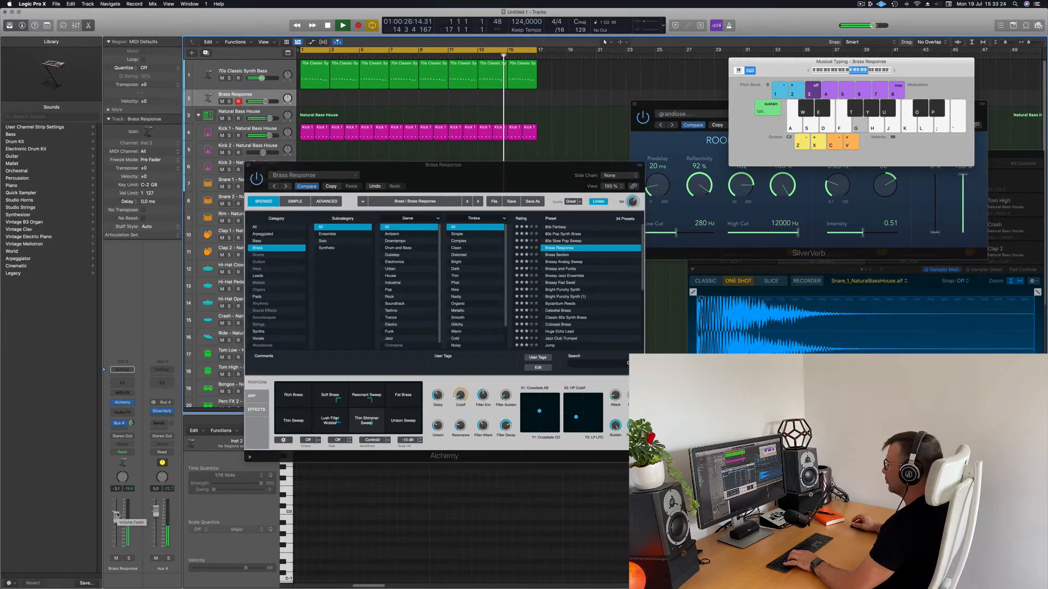
Morph Alchemy through Union Sweep to the Fat Brass snapshot and try the C4 Musical Typing octave before returning to C3
{"action": "left_click_drag", "start_coordinate": [364, 417], "coordinate": [410, 412]}
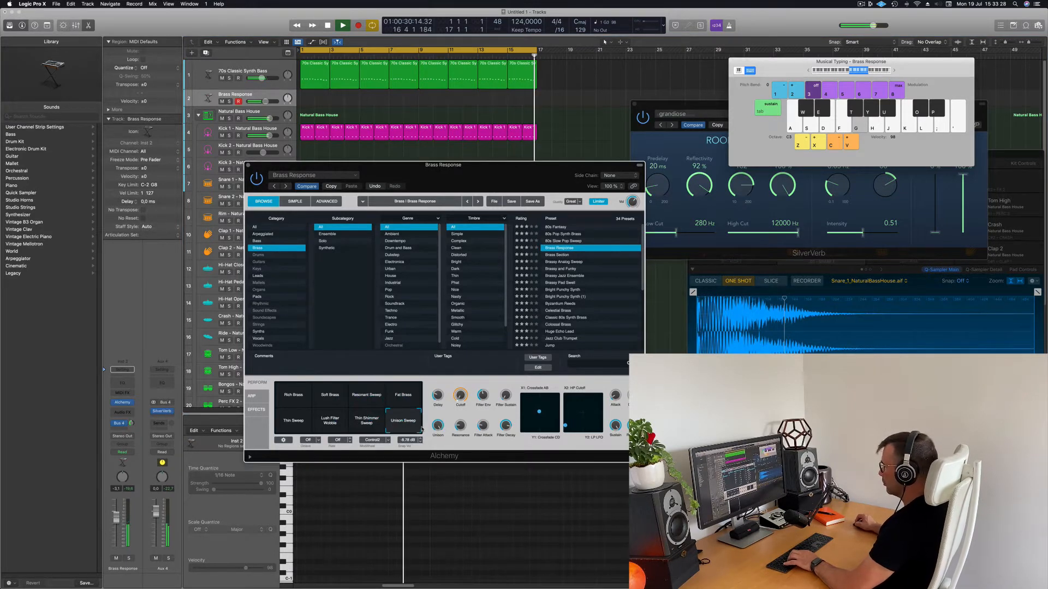
{"action": "left_click_drag", "start_coordinate": [422, 427], "coordinate": [415, 401]}
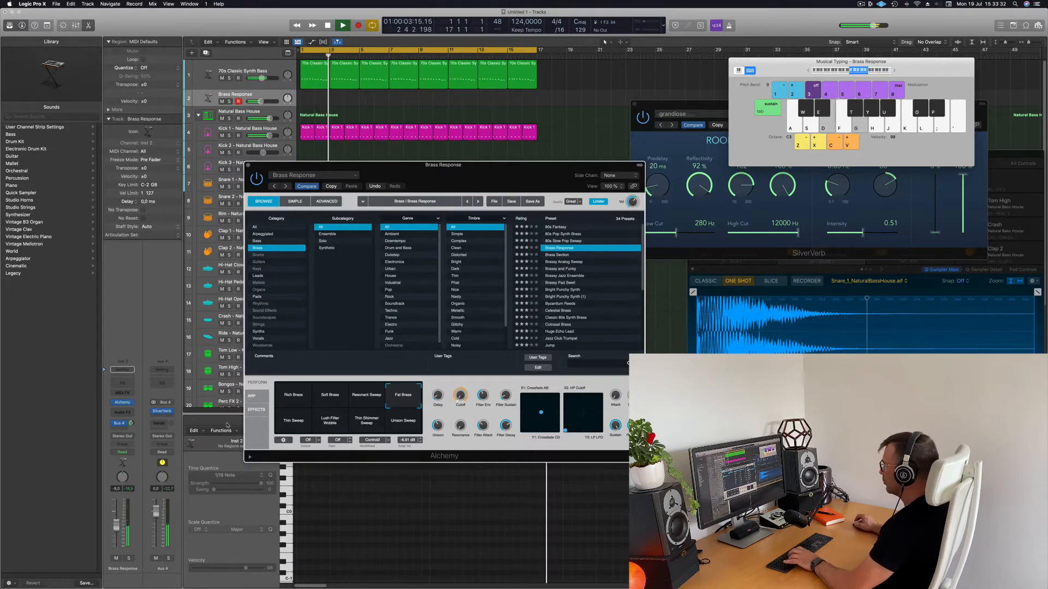
{"action": "left_click", "coordinate": [894, 71]}
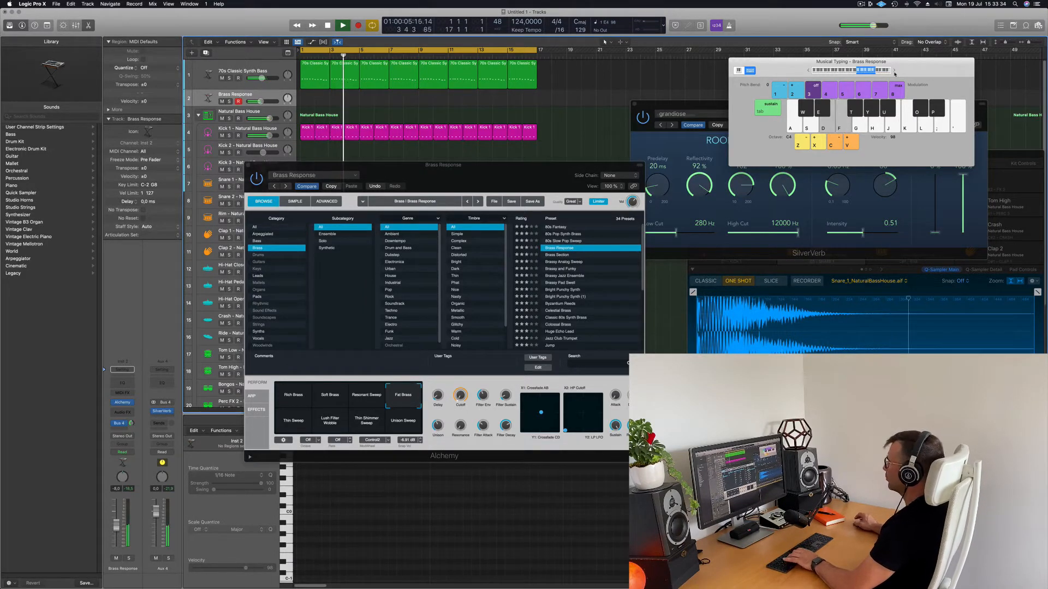
{"action": "key", "text": "f"}
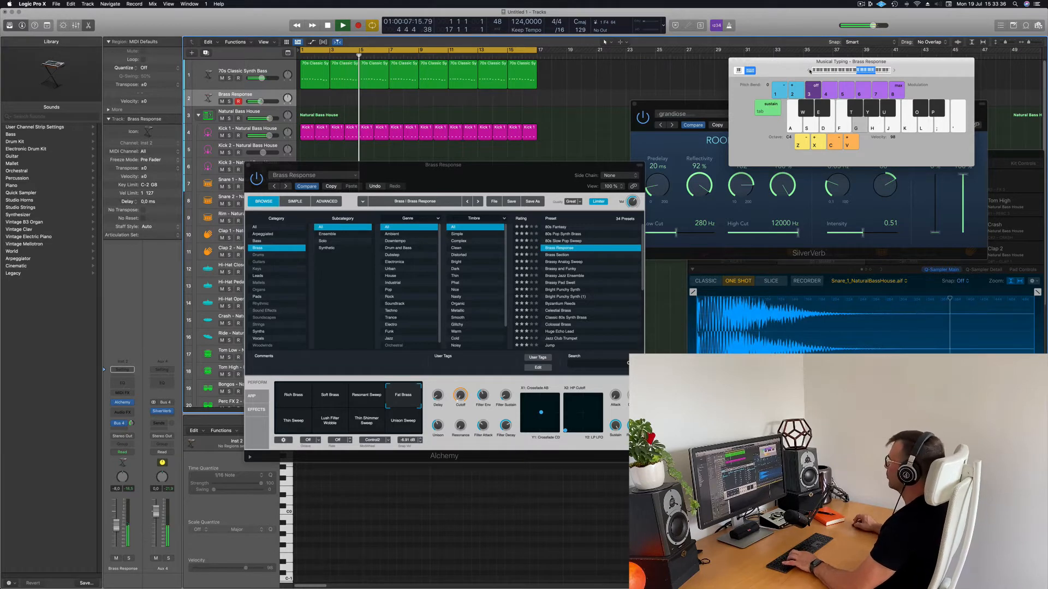
{"action": "left_click", "coordinate": [809, 71]}
{"action": "key", "text": "d"}
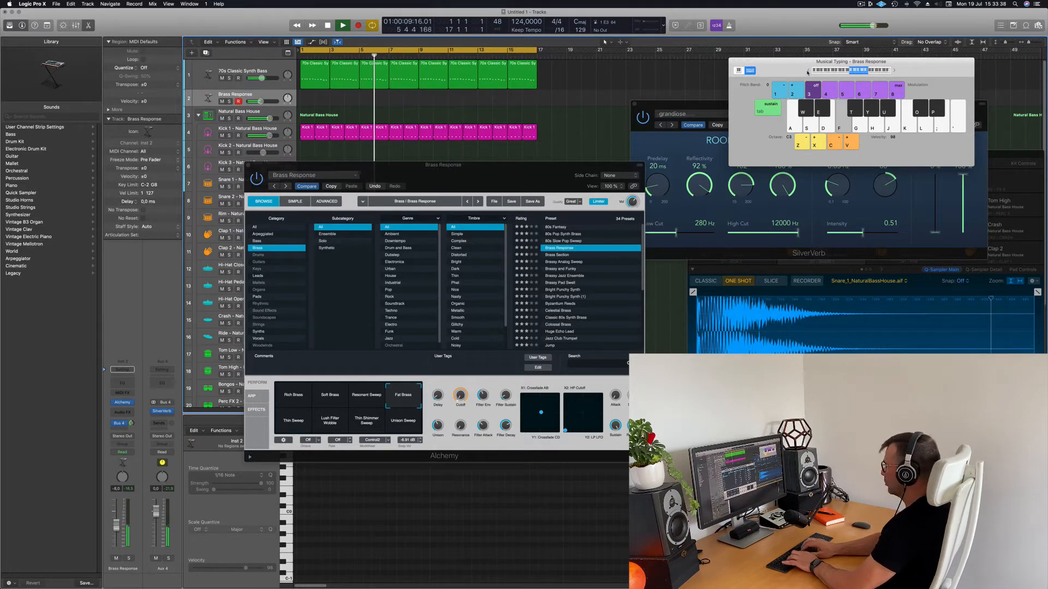
Rehearse a short brass melody in the C3 octave over the looping bass and drums
{"action": "key", "text": "l"}
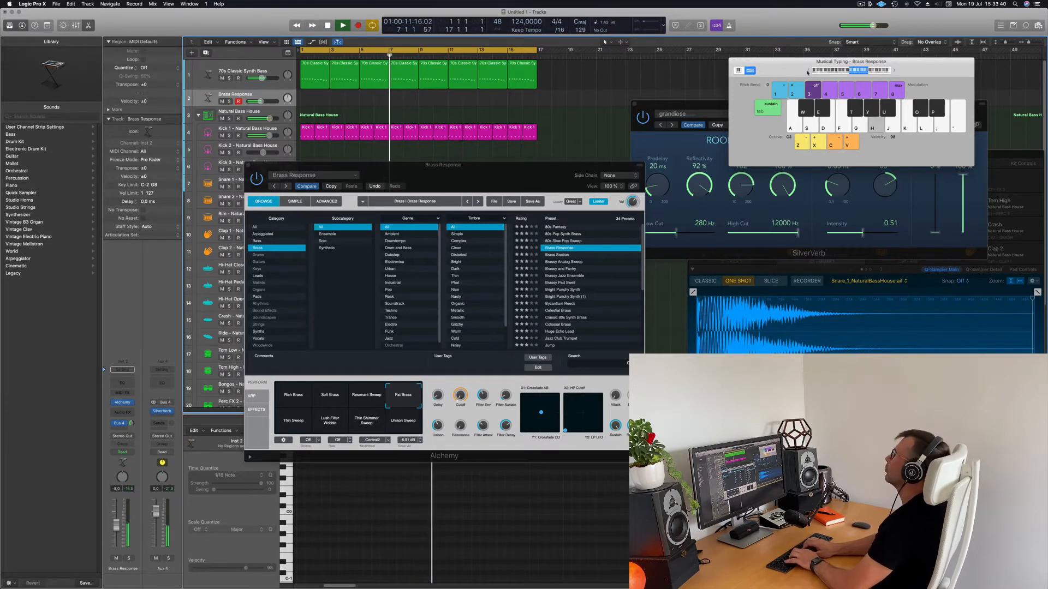
{"action": "key", "text": "apostrophe"}
{"action": "key", "text": "f"}
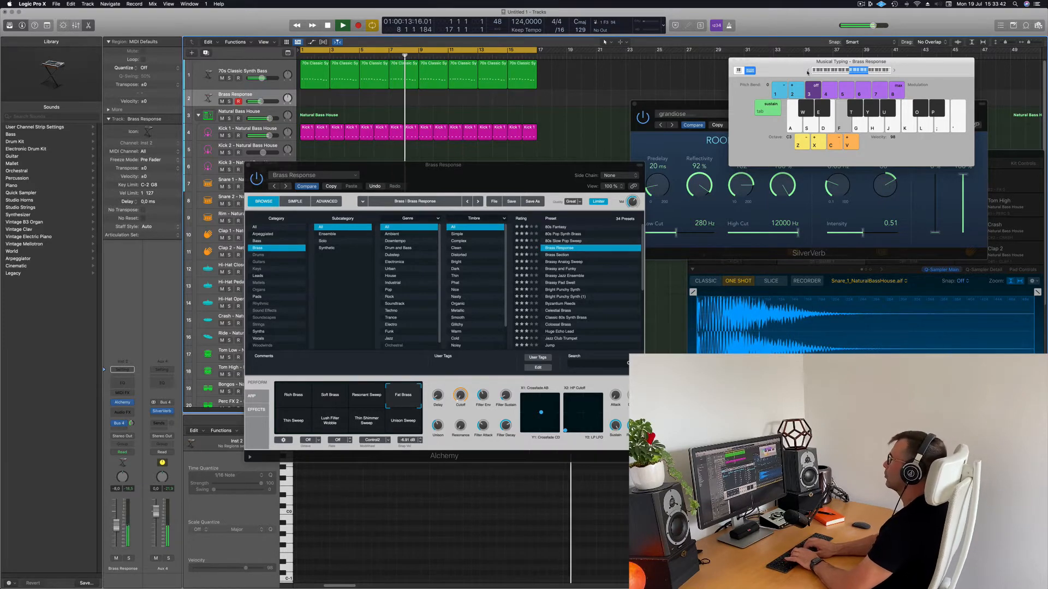
{"action": "key", "text": "f"}
{"action": "key", "text": "apostrophe"}
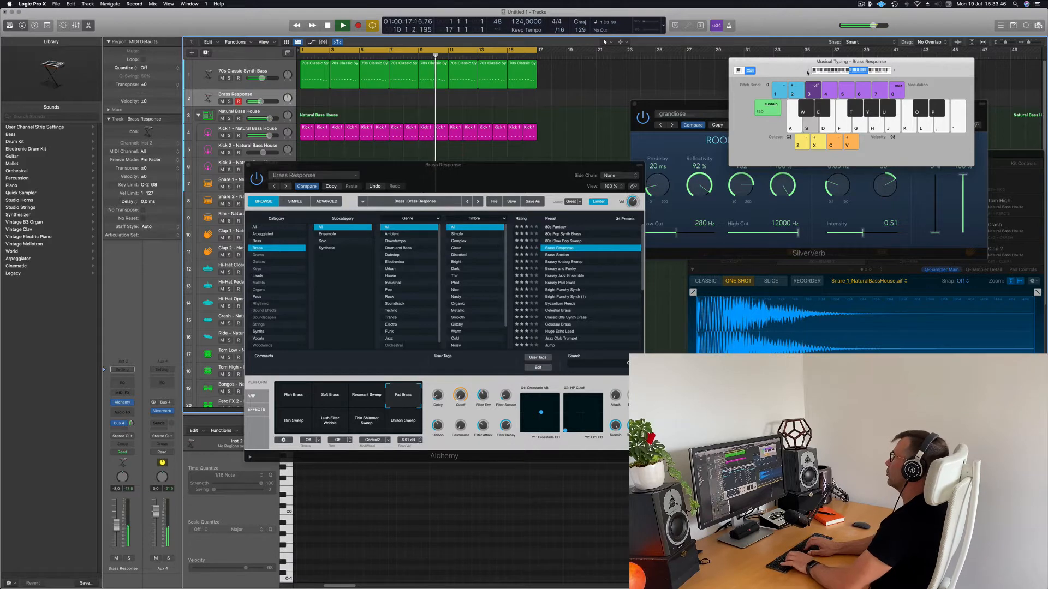
{"action": "key", "text": "d"}
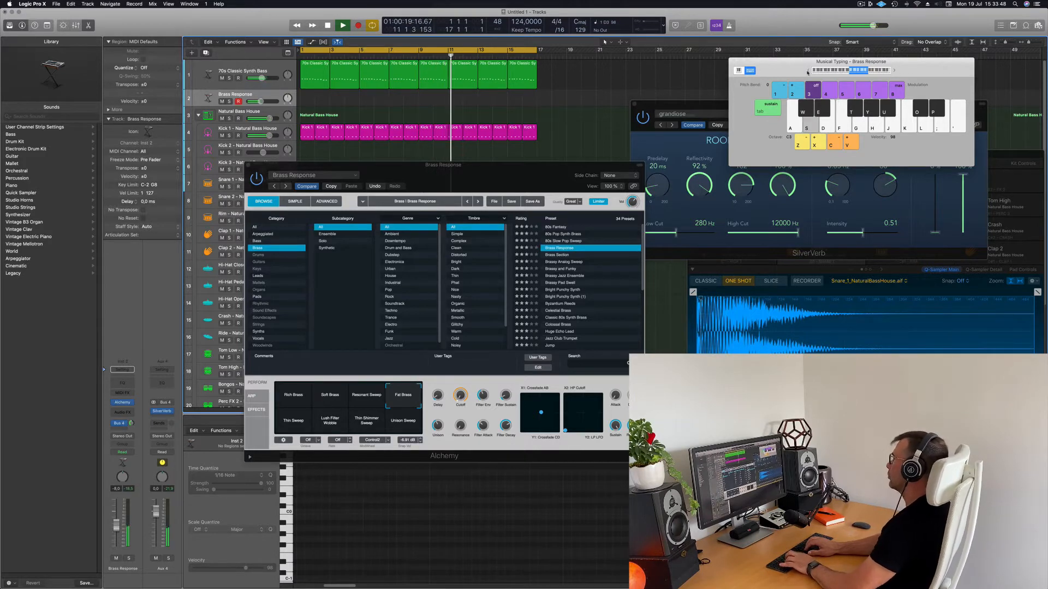
{"action": "key", "text": "f"}
{"action": "key", "text": "d"}
{"action": "key", "text": "f"}
{"action": "key", "text": "s"}
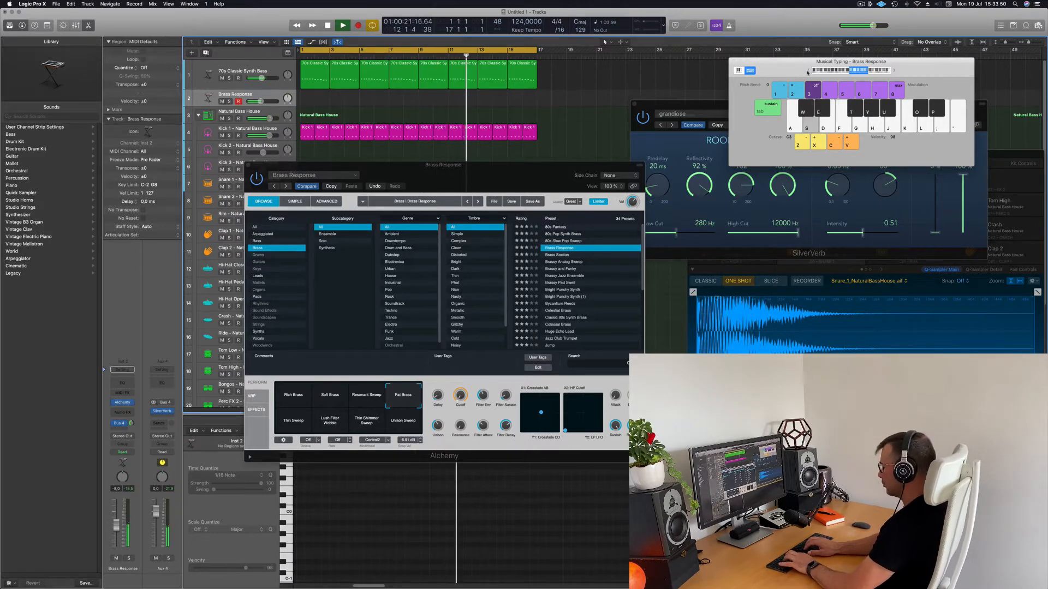
{"action": "key", "text": "f"}
{"action": "key", "text": "d"}
Record the brass melody on the Brass Response track over the last bars of the 16-bar cycle
{"action": "key", "text": "r"}
{"action": "key", "text": "f"}
{"action": "key", "text": "s"}
{"action": "key", "text": "d"}
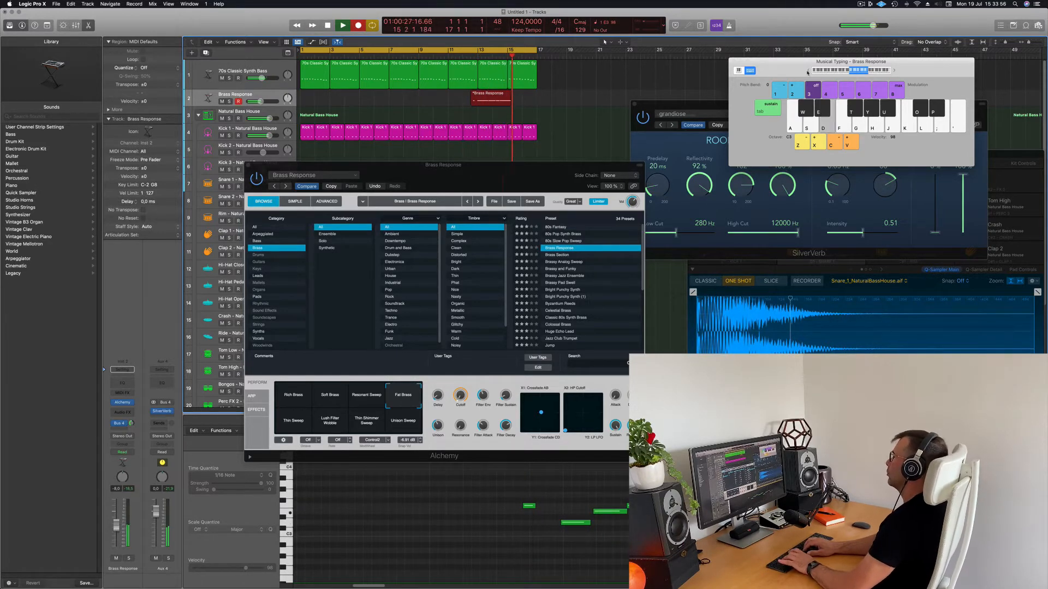
{"action": "key", "text": "d"}
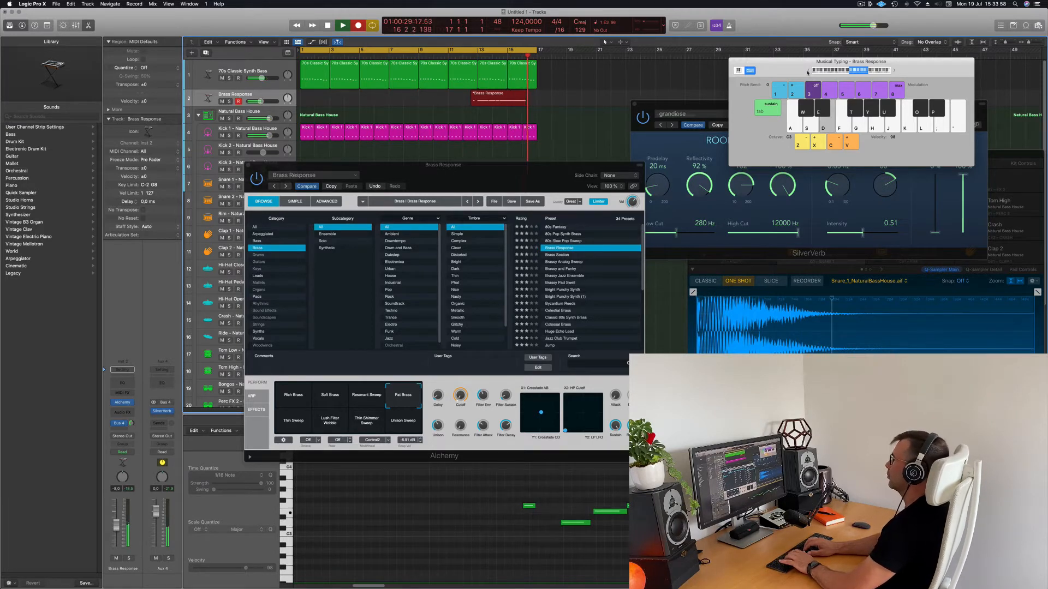
{"action": "key", "text": "f"}
{"action": "key", "text": "space"}
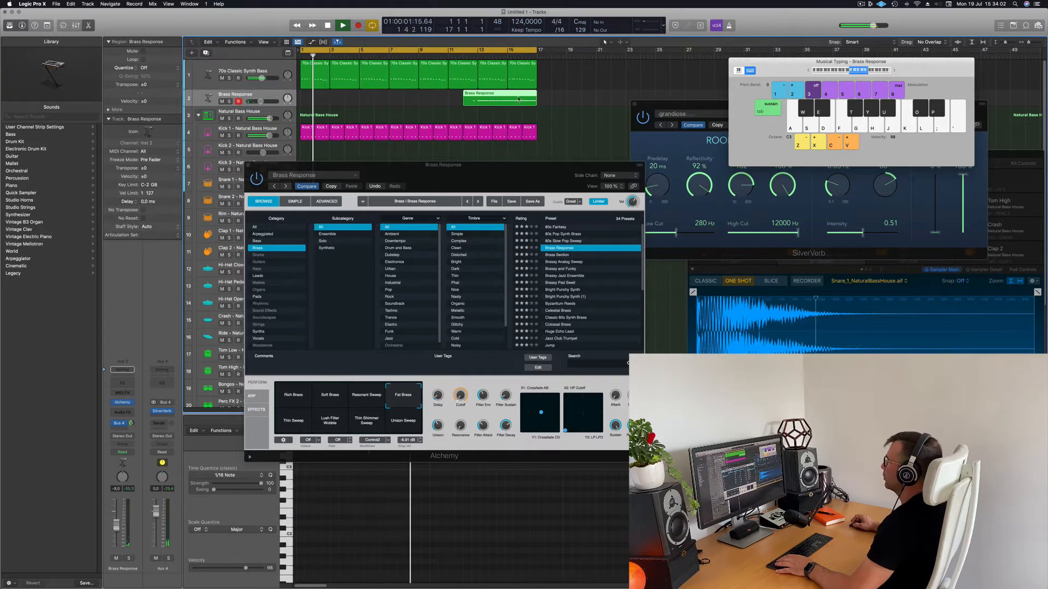
Split the recorded Brass Response region at bar 13, splitting crossing notes, and keep only the second part, moved to bar 1
{"action": "left_click", "coordinate": [478, 94]}
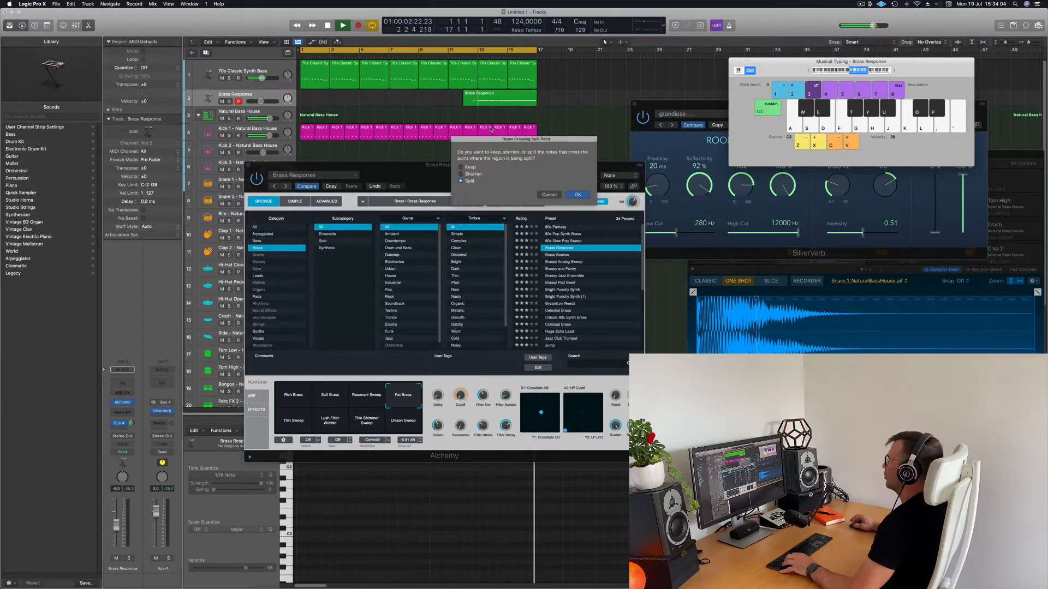
{"action": "key", "text": "Return"}
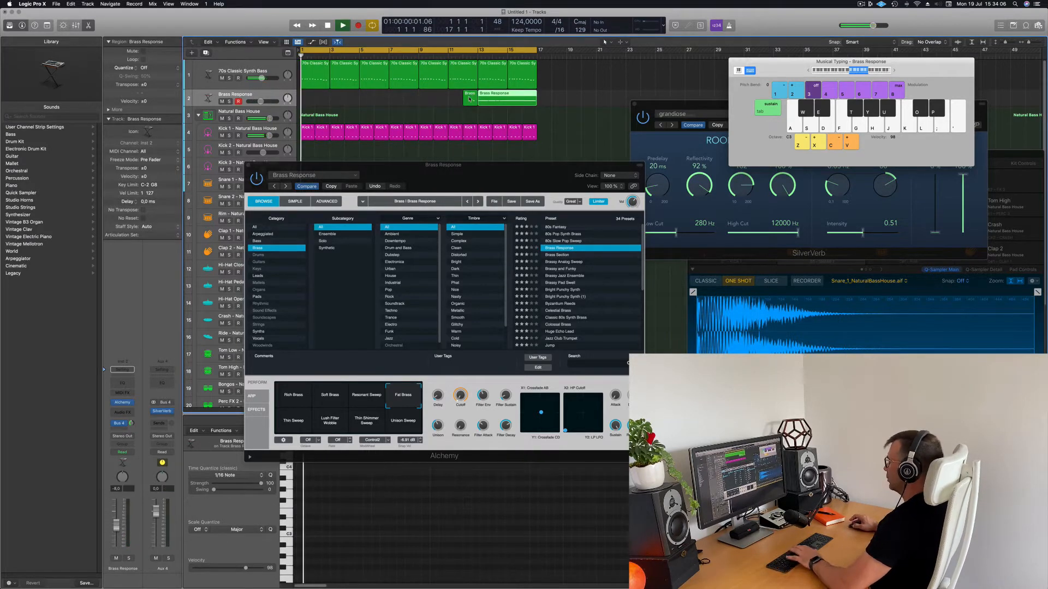
{"action": "left_click_drag", "start_coordinate": [483, 98], "coordinate": [306, 98]}
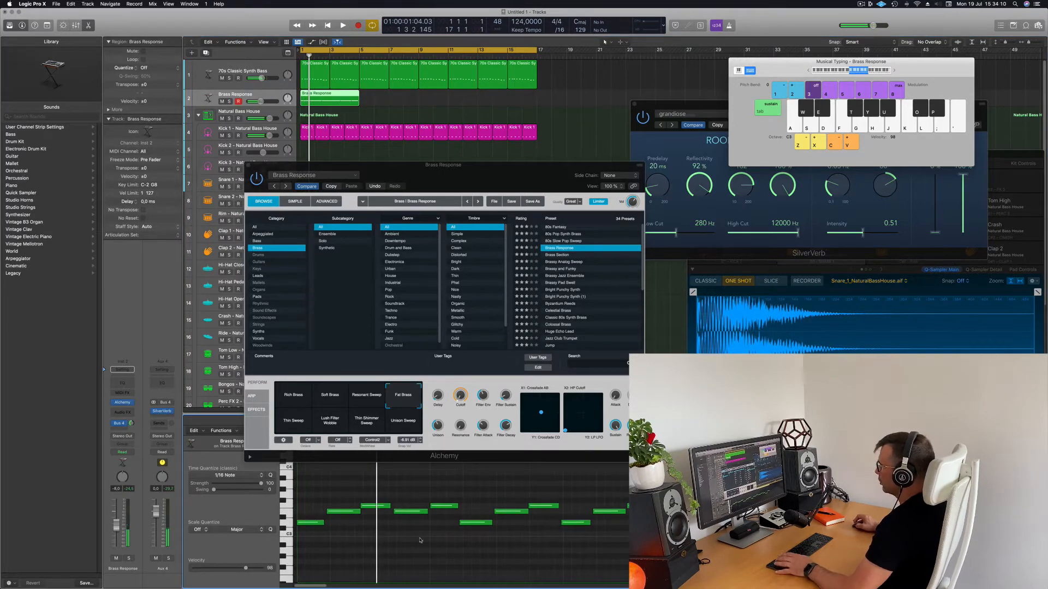
Move the Alchemy window clear of the Piano Roll and quantize all notes of the Brass Response region to 1/16 notes
{"action": "left_click_drag", "start_coordinate": [534, 180], "coordinate": [750, 117]}
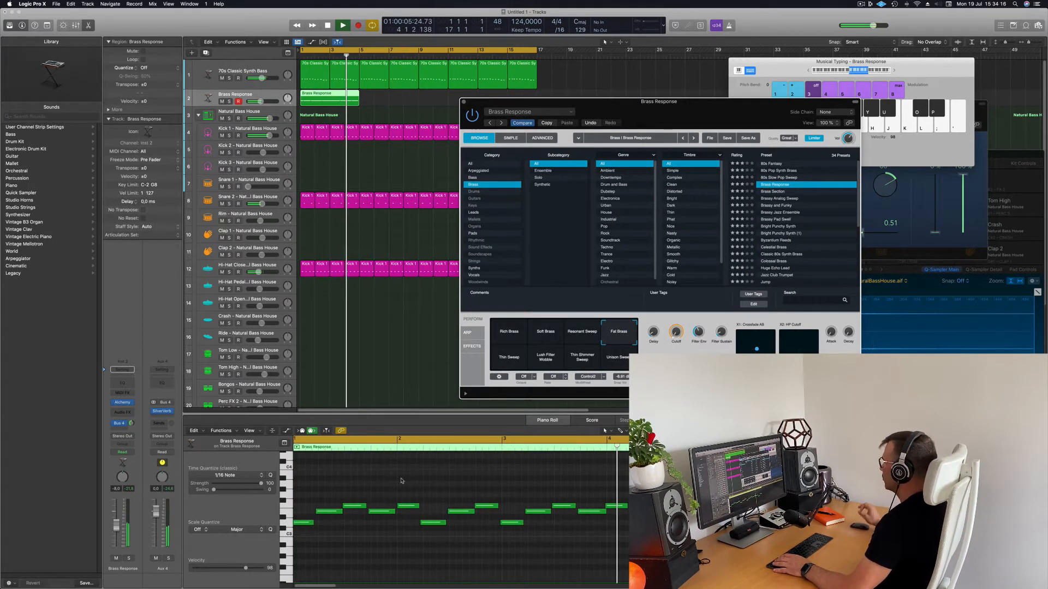
{"action": "left_click", "coordinate": [446, 488]}
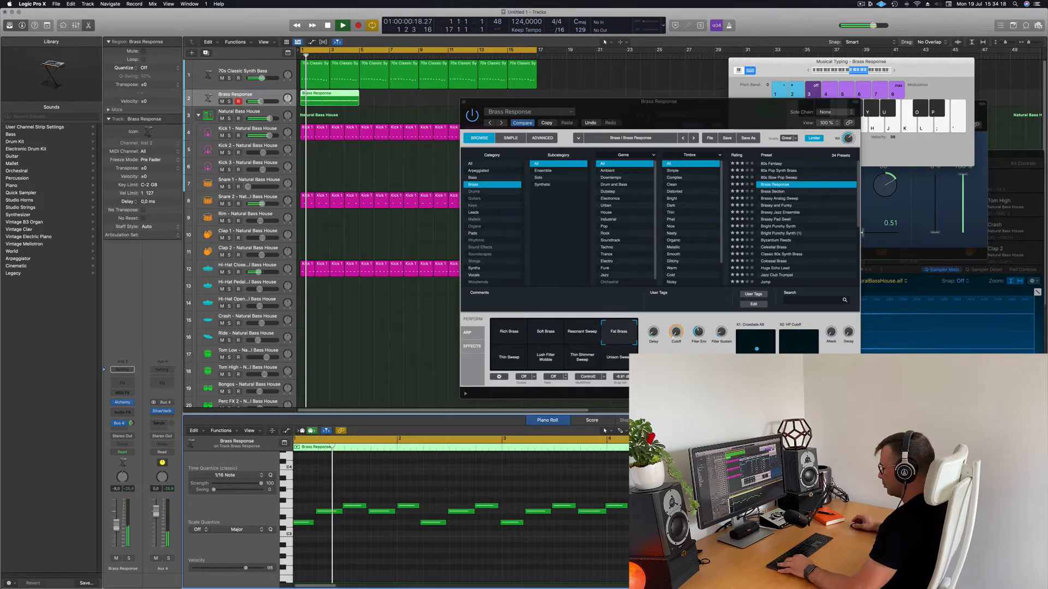
{"action": "key", "text": "super+a"}
{"action": "key", "text": "q"}
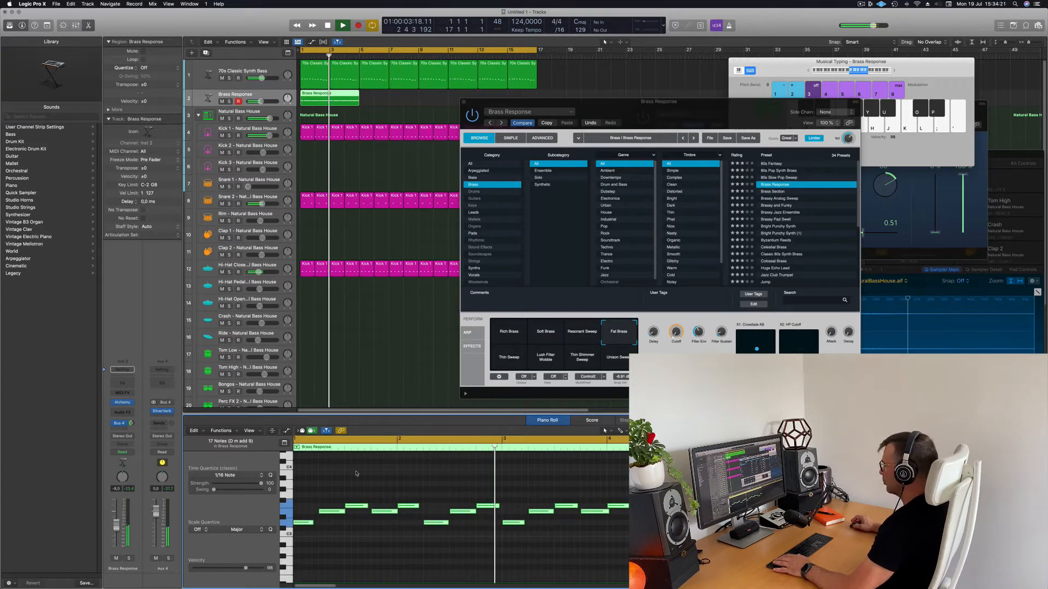
Split the Brass Response region at bar 3 and delete the part after the split
{"action": "double_click", "coordinate": [329, 99], "text": "super"}
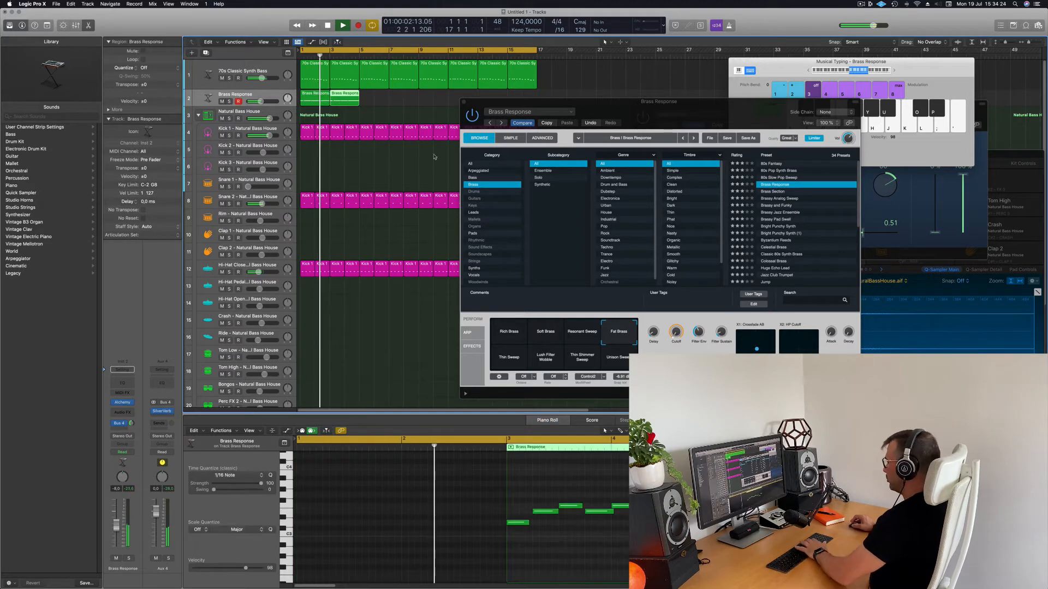
{"action": "key", "text": "Delete"}
Shorten all notes of the remaining two-bar brass region together, bringing the first note's length to about 0 0 2 120
{"action": "left_click", "coordinate": [307, 102]}
{"action": "key", "text": "space"}
{"action": "left_click", "coordinate": [361, 477]}
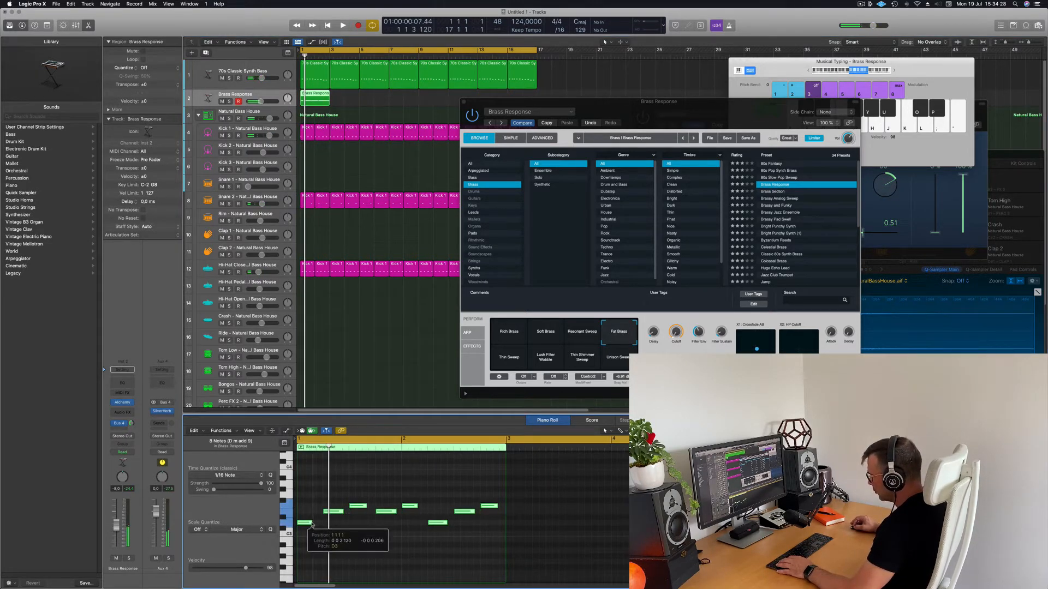
{"action": "left_click_drag", "start_coordinate": [312, 526], "coordinate": [313, 524]}
{"action": "scroll", "coordinate": [401, 492], "scroll_direction": "up", "scroll_amount": 2}
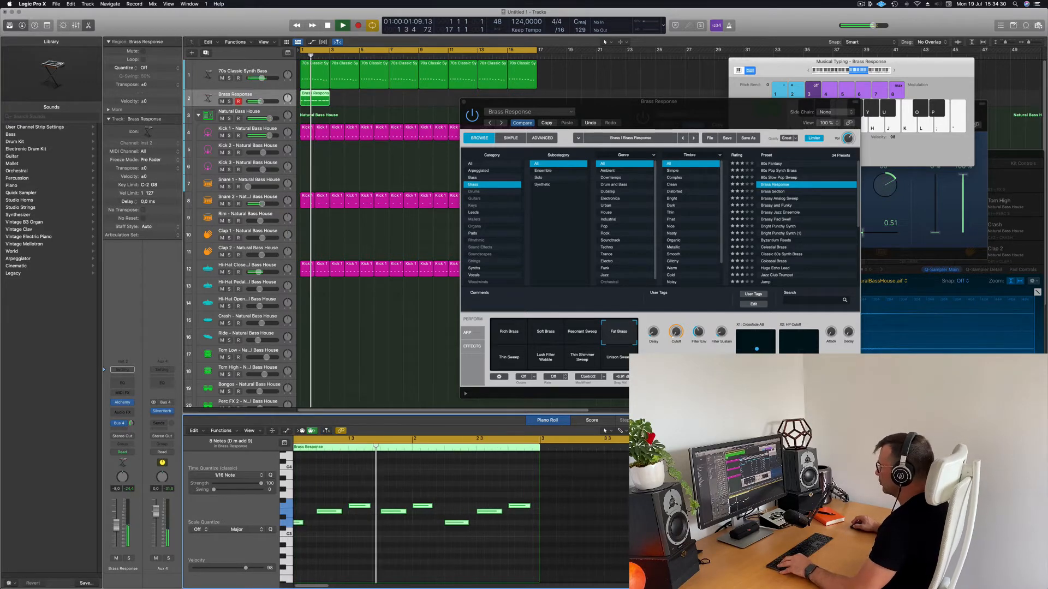
{"action": "scroll", "coordinate": [401, 491], "scroll_direction": "down", "scroll_amount": 3}
Repeat the two-bar Brass Response region along its track until it reaches bar 17
{"action": "left_click_drag", "start_coordinate": [640, 113], "coordinate": [721, 108]}
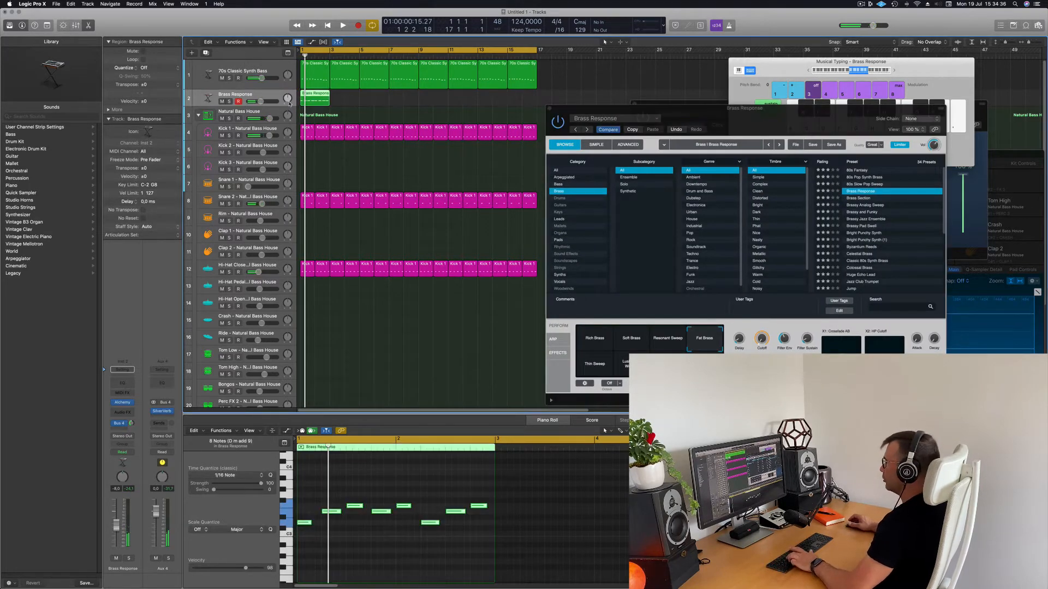
{"action": "key", "text": "super+r"}
{"action": "key", "text": "super+r"}
{"action": "key", "text": "super+r"}
{"action": "key", "text": "super+r"}
{"action": "key", "text": "super+r"}
Audition Alchemy's snapshots during playback, choose Rich Brass, and set the Brass Response track's Bus 4 send to about -7.4 dB
{"action": "left_click_drag", "start_coordinate": [715, 117], "coordinate": [508, 124]}
{"action": "key", "text": "space"}
{"action": "key", "text": "space"}
{"action": "key", "text": "space"}
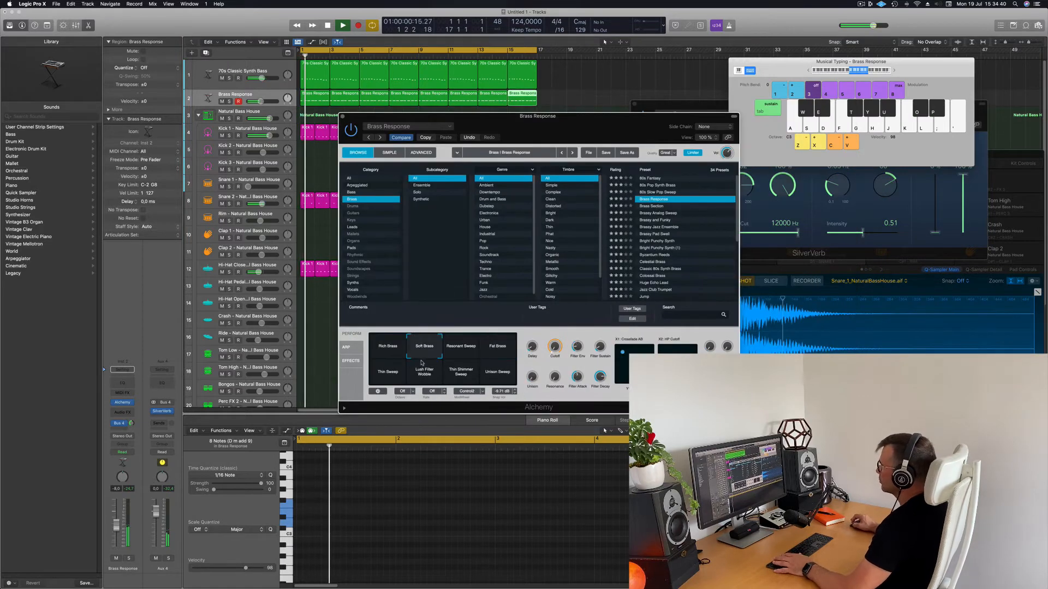
{"action": "left_click", "coordinate": [387, 378]}
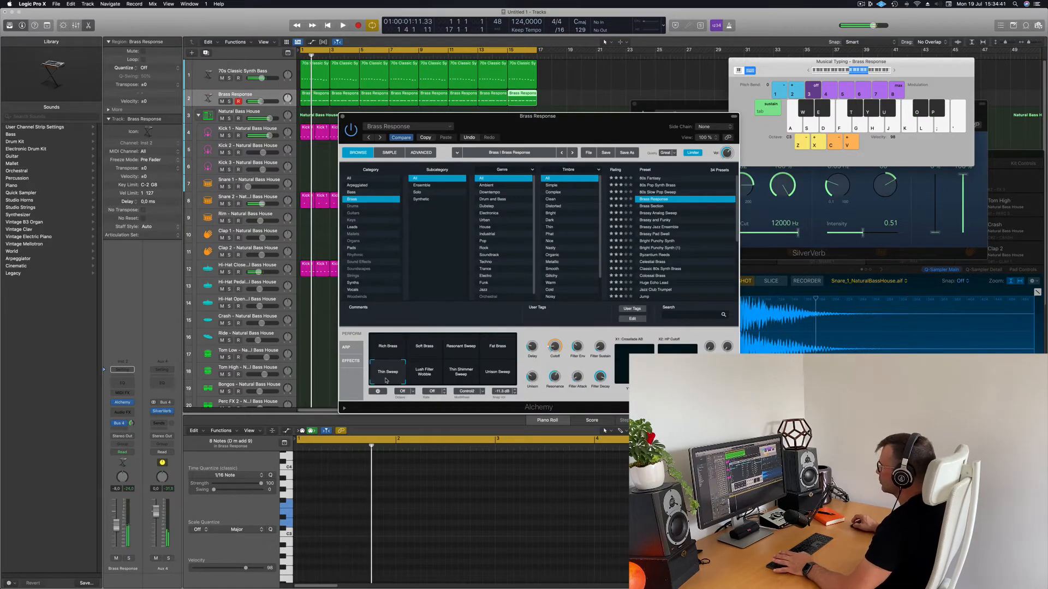
{"action": "left_click", "coordinate": [388, 346]}
{"action": "left_click_drag", "start_coordinate": [131, 424], "coordinate": [131, 425]}
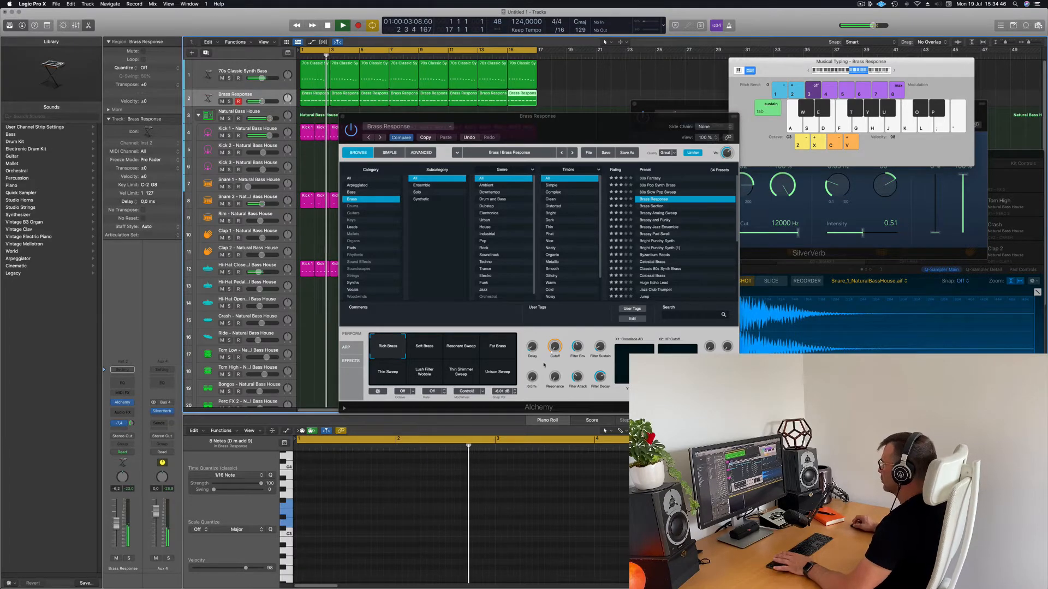
Audition Alchemy's Lush Filter Wobble snapshot, blend towards Thin Shimmer Sweep, and adjust the Brass Response track's volume during playback
{"action": "left_click", "coordinate": [461, 346]}
{"action": "left_click", "coordinate": [461, 373]}
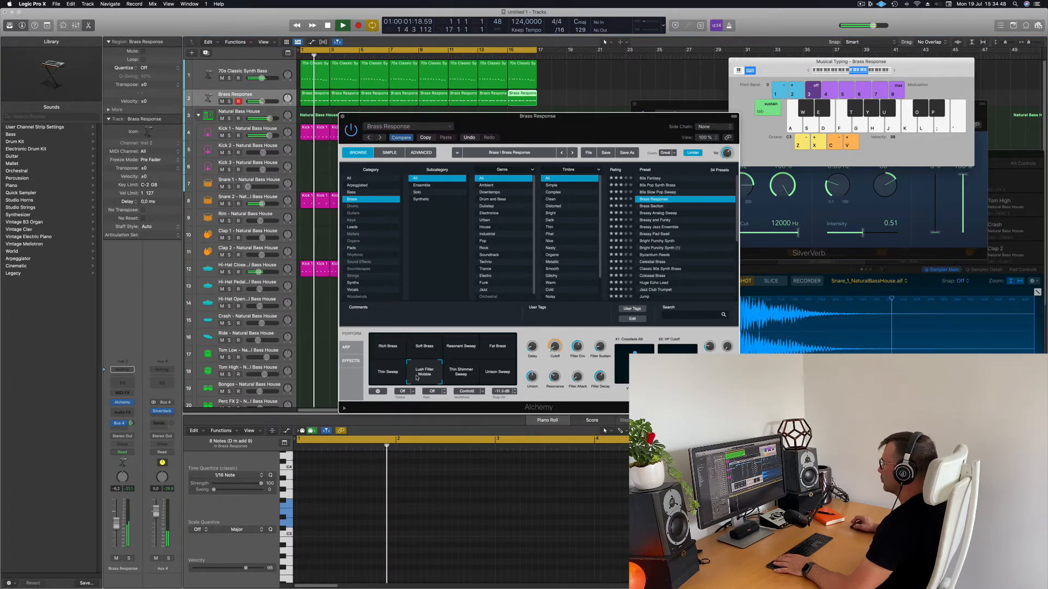
{"action": "left_click", "coordinate": [424, 372]}
{"action": "left_click_drag", "start_coordinate": [385, 377], "coordinate": [464, 365]}
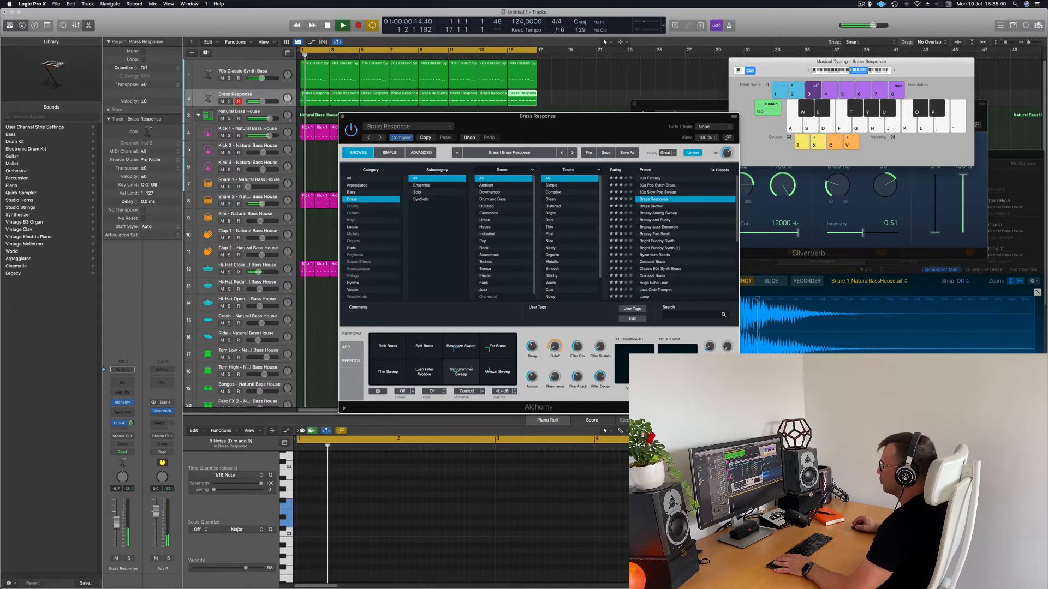
{"action": "left_click_drag", "start_coordinate": [117, 529], "coordinate": [115, 526]}
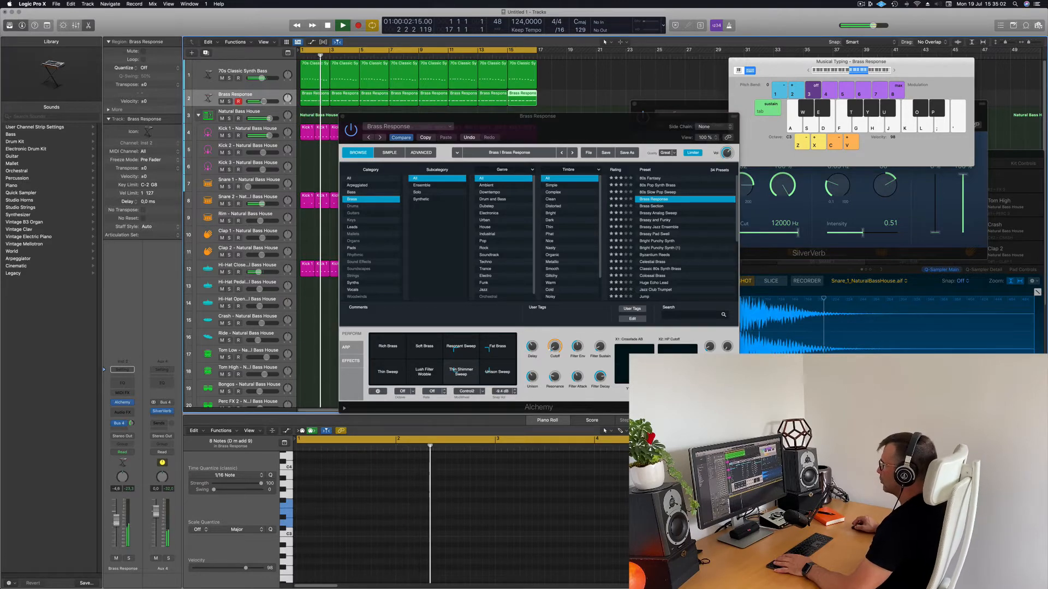
Insert a Compressor on the Brass Response track and set its side chain to Kick 1 - Natural Bass House (Inst 3)
{"action": "left_click", "coordinate": [122, 412]}
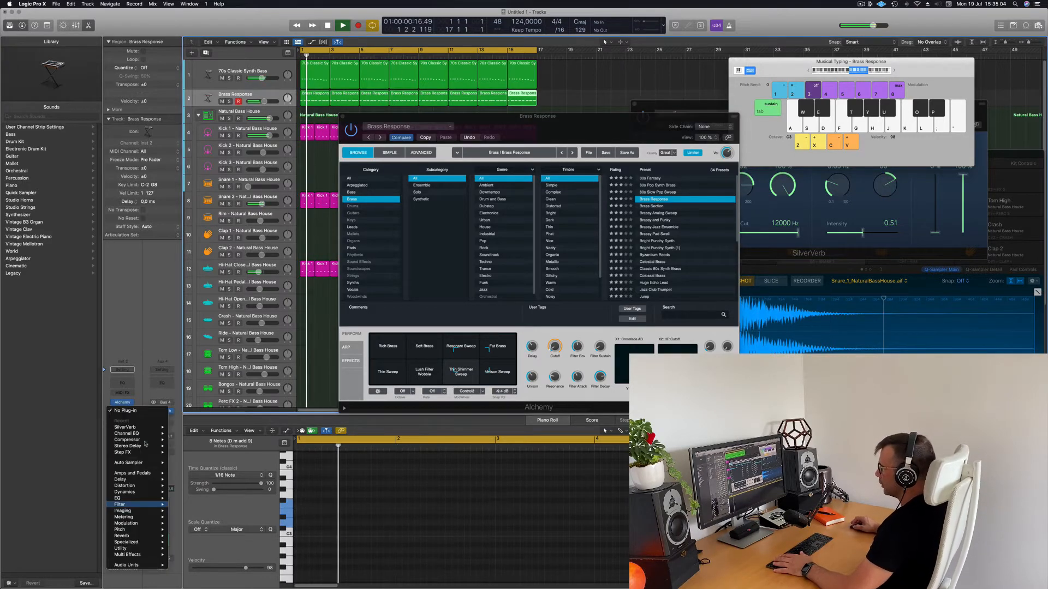
{"action": "mouse_move", "coordinate": [145, 440]}
{"action": "left_click", "coordinate": [183, 441]}
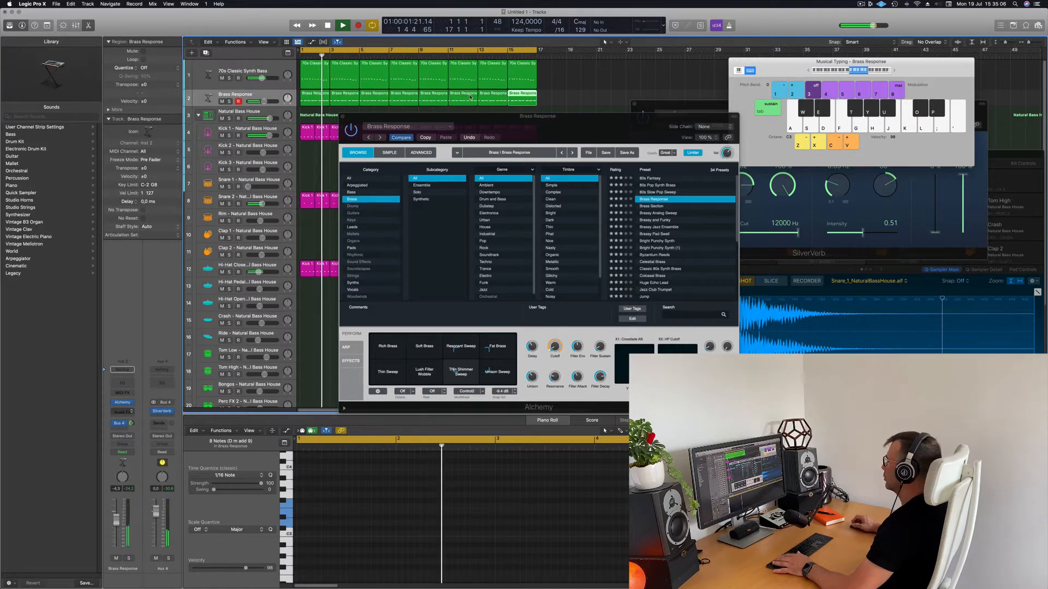
{"action": "left_click", "coordinate": [727, 110]}
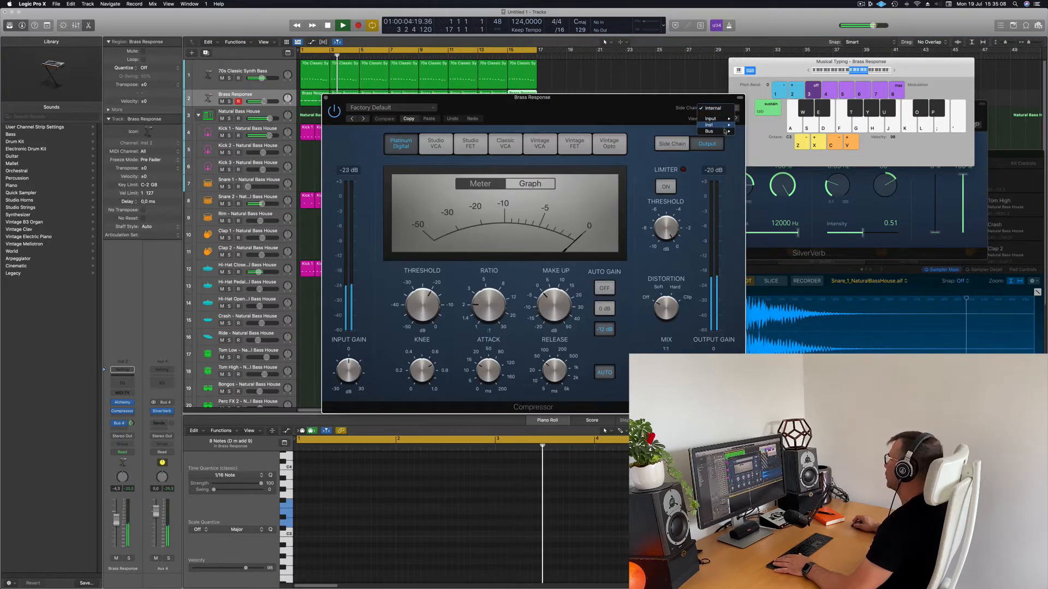
{"action": "mouse_move", "coordinate": [728, 125]}
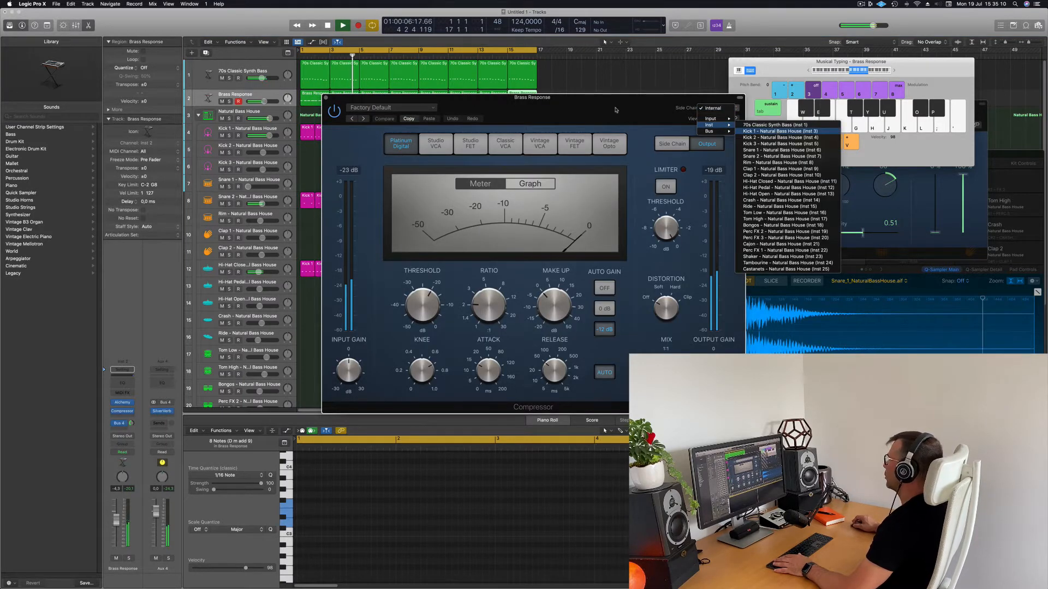
{"action": "left_click_drag", "start_coordinate": [615, 111], "coordinate": [690, 108]}
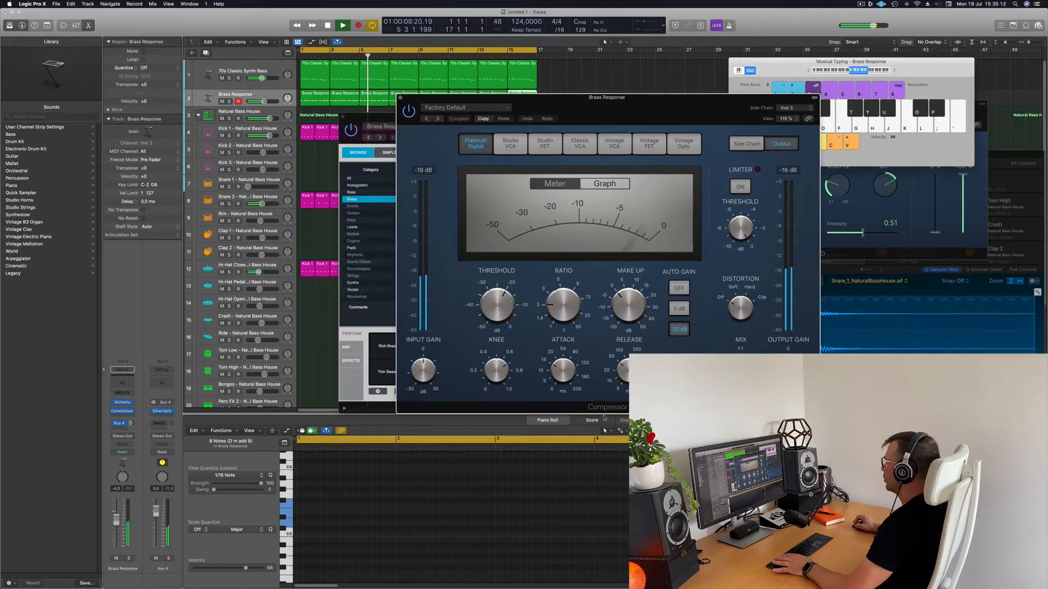
Shorten the Compressor's release and attack, set its ratio to about 4.1:1, and lower its threshold while the loop plays
{"action": "left_click_drag", "start_coordinate": [628, 394], "coordinate": [626, 409]}
{"action": "left_click_drag", "start_coordinate": [563, 373], "coordinate": [561, 389]}
{"action": "mouse_move", "coordinate": [557, 310]}
{"action": "left_mouse_down"}
{"action": "mouse_move", "coordinate": [555, 321]}
{"action": "mouse_move", "coordinate": [561, 299]}
{"action": "left_mouse_up"}
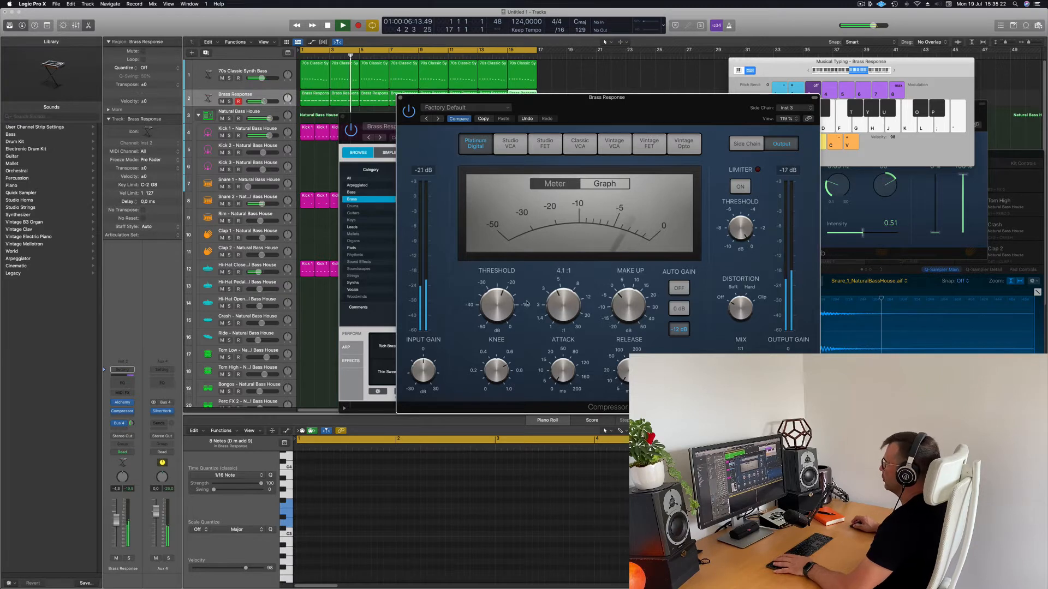
{"action": "key", "text": "Return"}
{"action": "left_click_drag", "start_coordinate": [506, 300], "coordinate": [507, 307]}
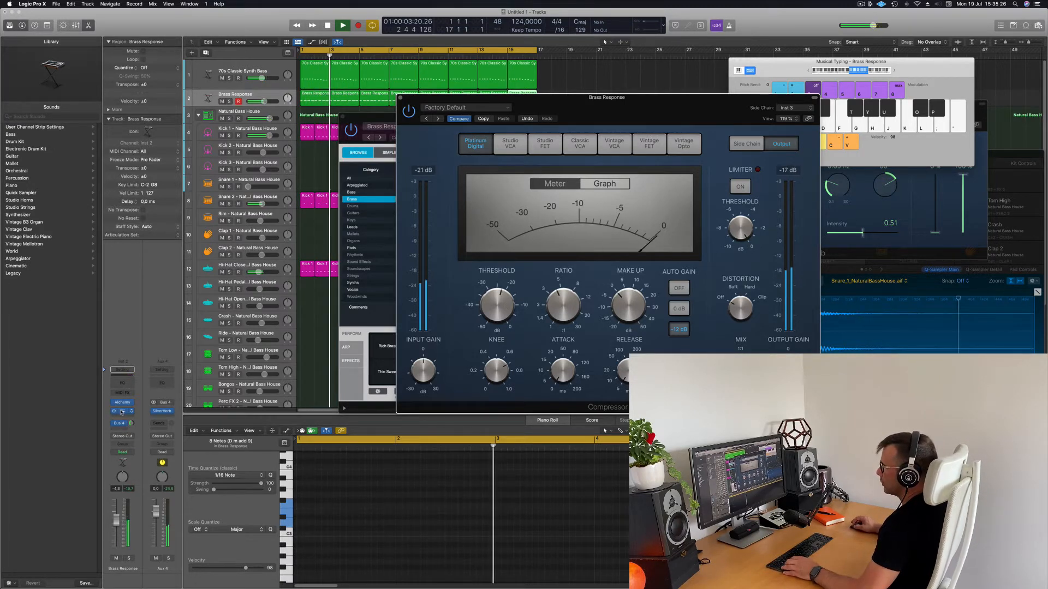
Copy the side-chained Compressor to the aux channel after SilverVerb, lower that channel's level, replay the loop, and close the Compressor window
{"action": "left_click_drag", "start_coordinate": [123, 412], "coordinate": [161, 413]}
{"action": "left_click_drag", "start_coordinate": [641, 107], "coordinate": [770, 92]}
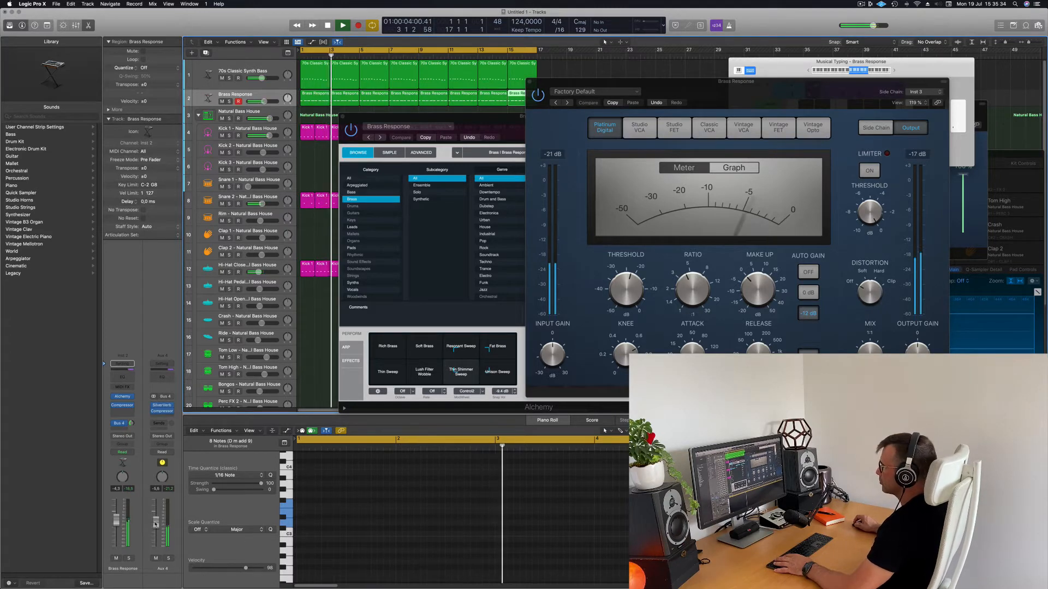
{"action": "left_click_drag", "start_coordinate": [155, 524], "coordinate": [155, 523]}
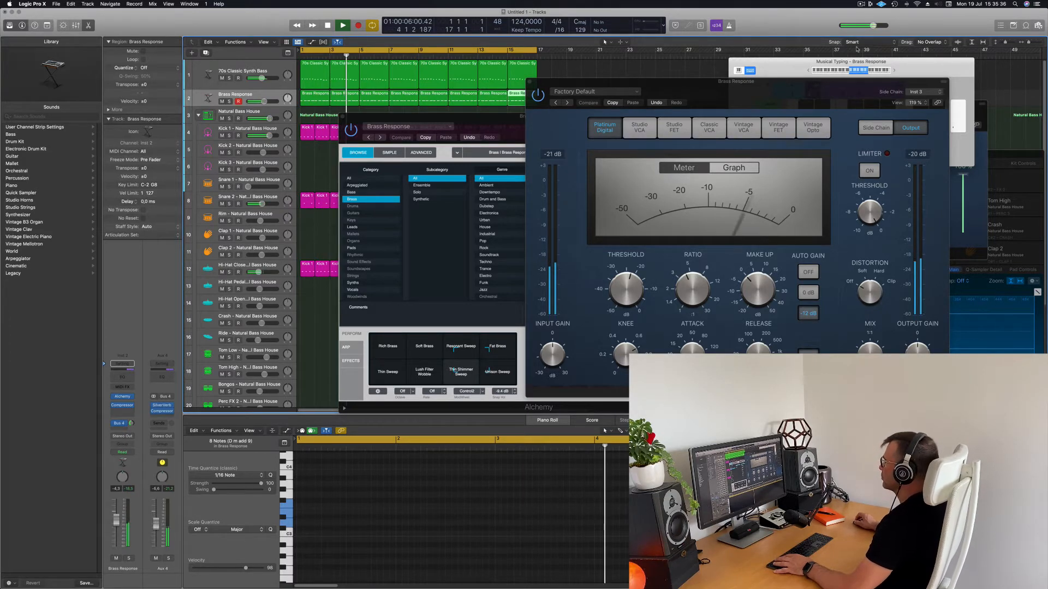
{"action": "left_click_drag", "start_coordinate": [782, 91], "coordinate": [706, 112]}
{"action": "key", "text": "space"}
{"action": "key", "text": "space"}
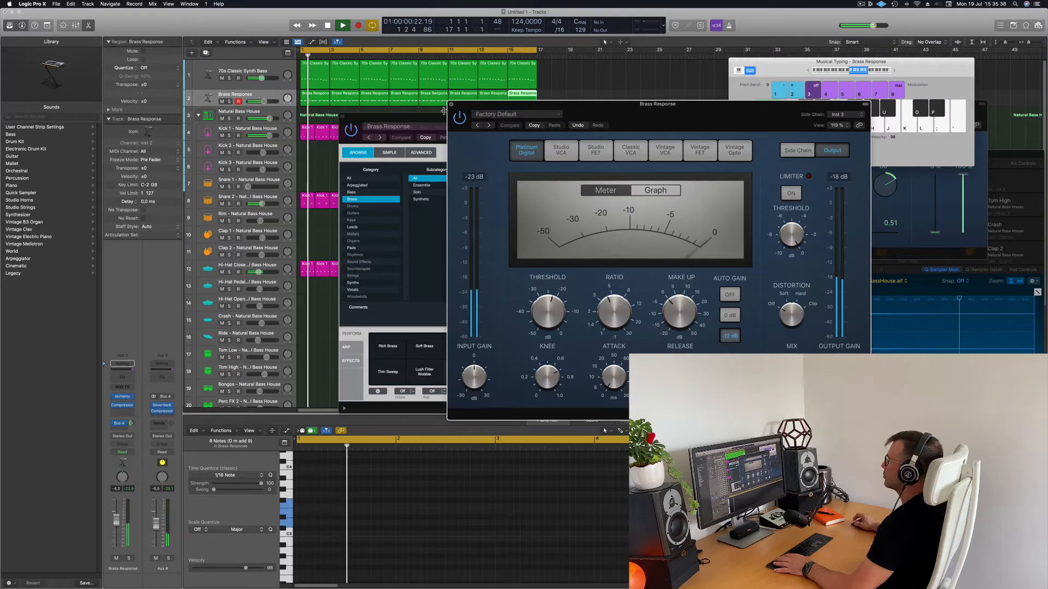
{"action": "left_click", "coordinate": [453, 102]}
Readjust the Brass Response track's volume while replaying the loop, and bring the Alchemy window fully into view
{"action": "left_click_drag", "start_coordinate": [427, 125], "coordinate": [741, 214]}
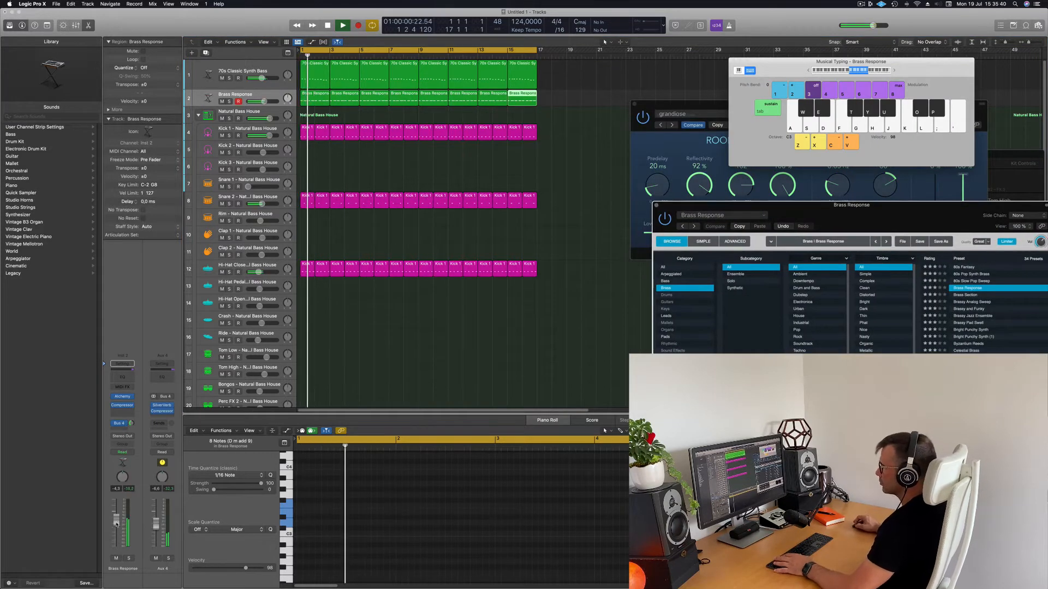
{"action": "left_click_drag", "start_coordinate": [116, 529], "coordinate": [116, 522]}
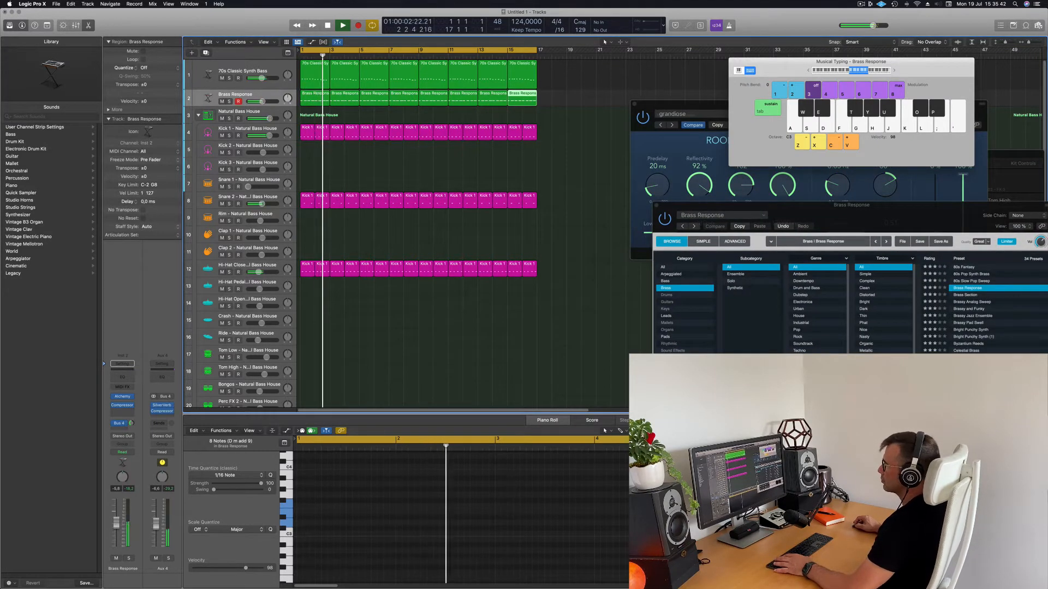
{"action": "key", "text": "space"}
{"action": "key", "text": "space"}
{"action": "left_click_drag", "start_coordinate": [869, 216], "coordinate": [391, 192]}
{"action": "key", "text": "space"}
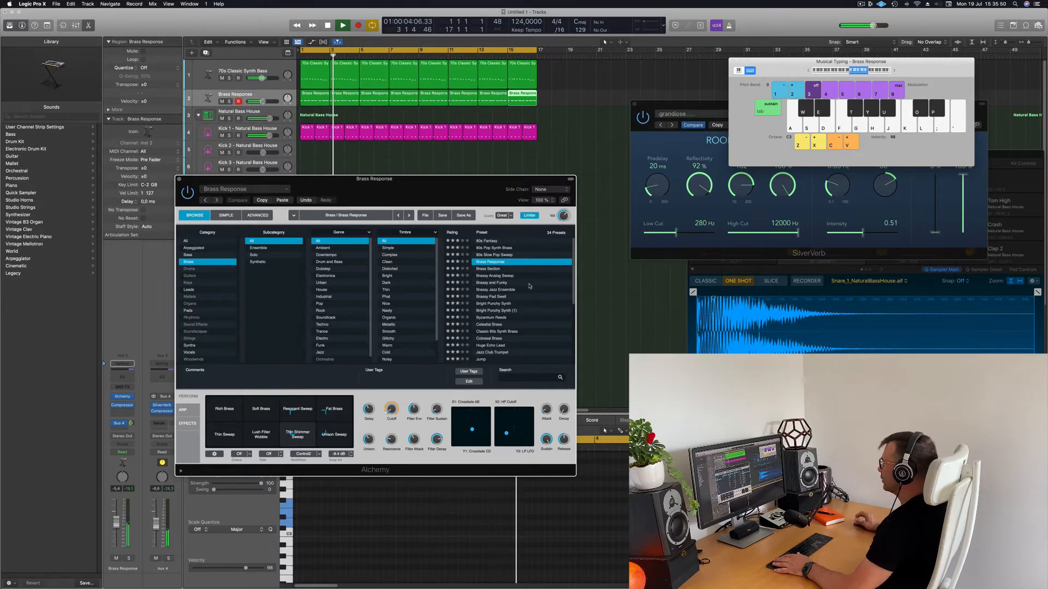
Load Alchemy's Bright Punchy Synth preset and audition its Simple Comp, Big Brass, Small Brass, Bright Pad and Soft Comp snapshots
{"action": "left_click", "coordinate": [494, 305]}
{"action": "left_click_drag", "start_coordinate": [447, 189], "coordinate": [583, 144]}
{"action": "key", "text": "space"}
{"action": "key", "text": "space"}
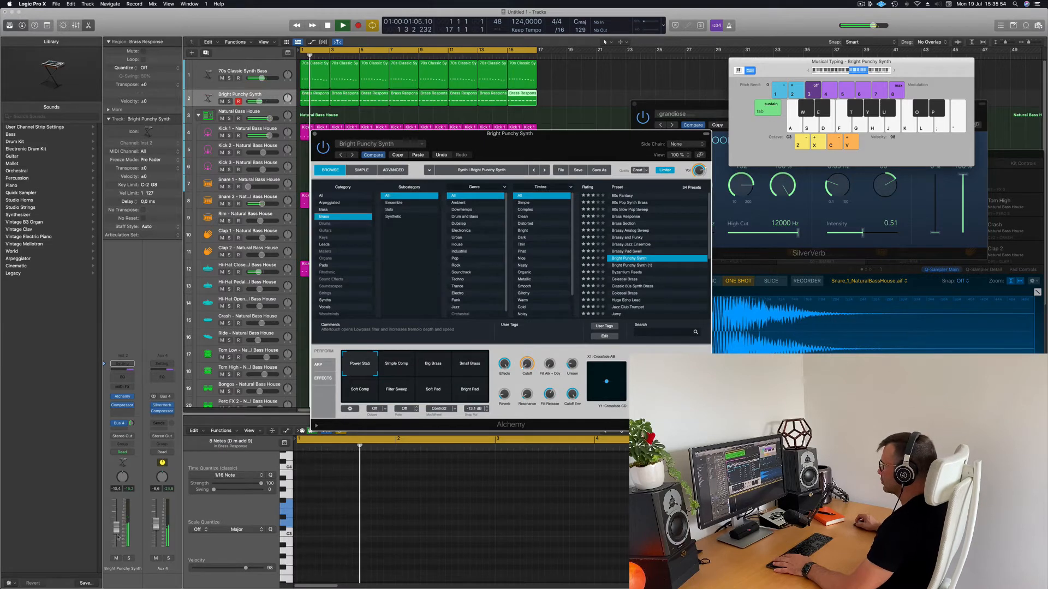
{"action": "left_click", "coordinate": [396, 364]}
{"action": "left_click", "coordinate": [442, 366]}
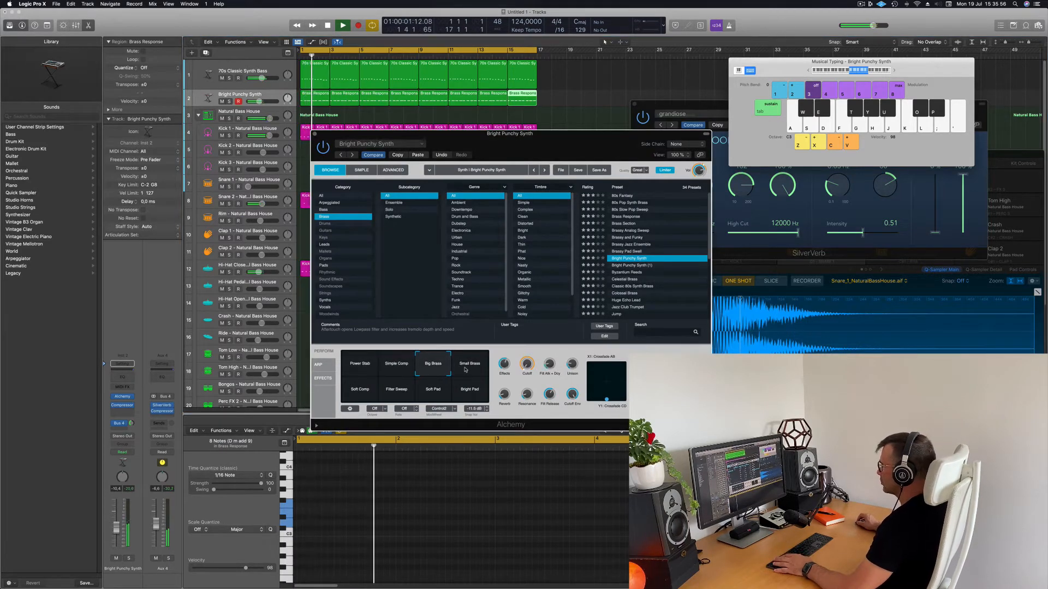
{"action": "left_click", "coordinate": [470, 371]}
{"action": "left_click", "coordinate": [469, 391]}
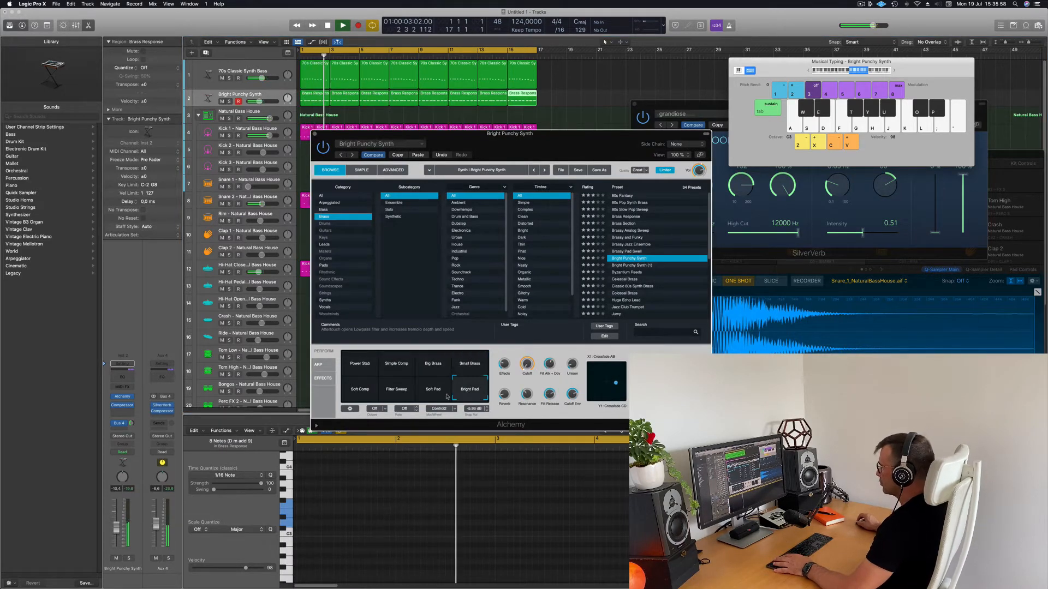
{"action": "left_click", "coordinate": [366, 392]}
Audition the Byzantium Reeds and Celestial Brass presets in Alchemy during playback
{"action": "left_click", "coordinate": [622, 273]}
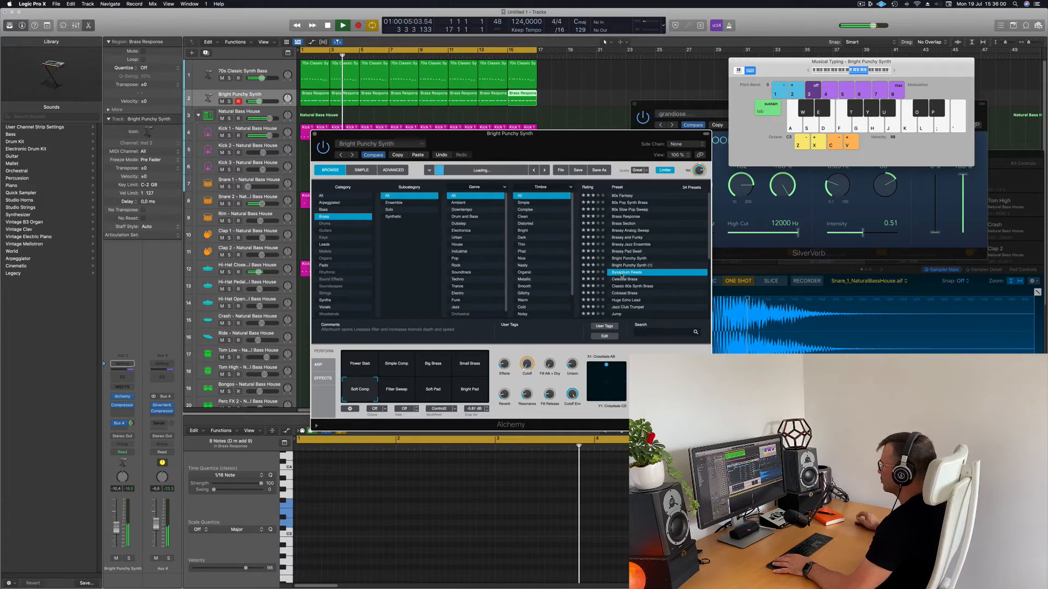
{"action": "key", "text": "space"}
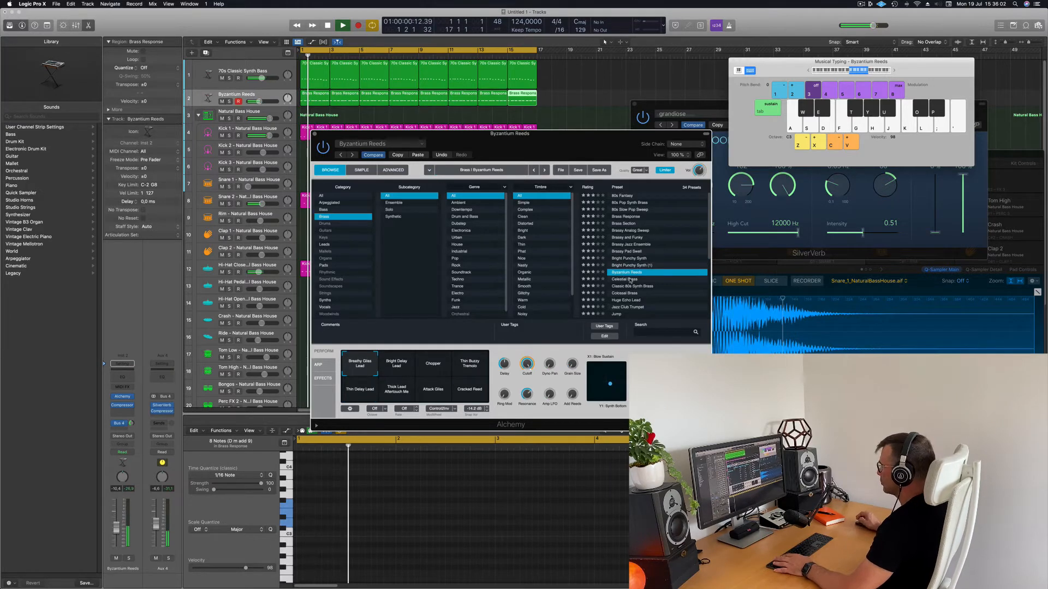
{"action": "left_click", "coordinate": [628, 279]}
{"action": "scroll", "coordinate": [625, 263], "scroll_direction": "down", "scroll_amount": 1}
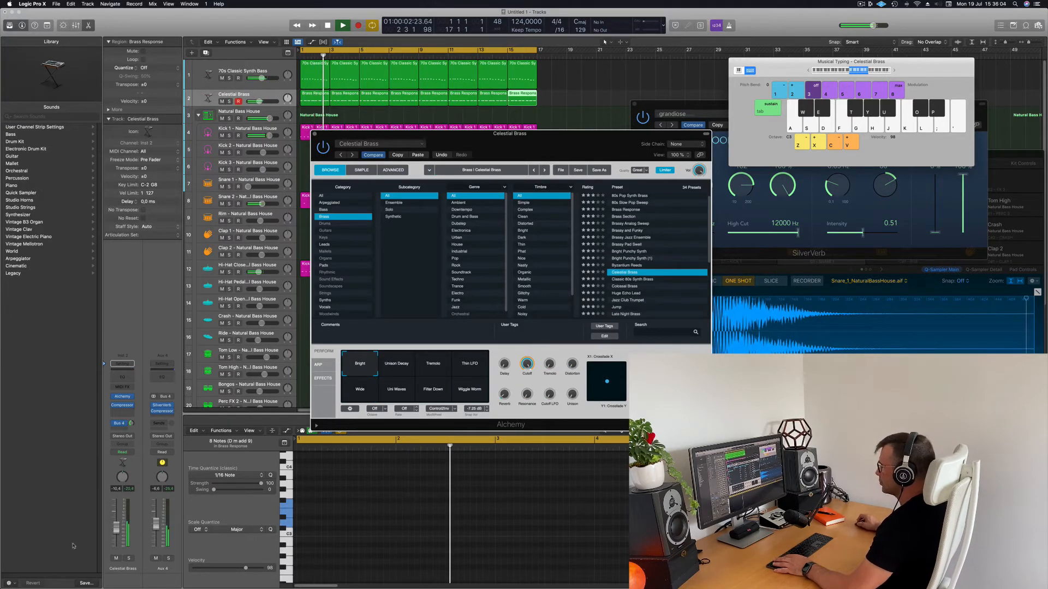
Audition Celestial Brass's other snapshots, from Unison Decay, Tremolo and Thin LFO through Wide, Uni Waves, Filter Down and Wiggle Worm
{"action": "left_click", "coordinate": [398, 365]}
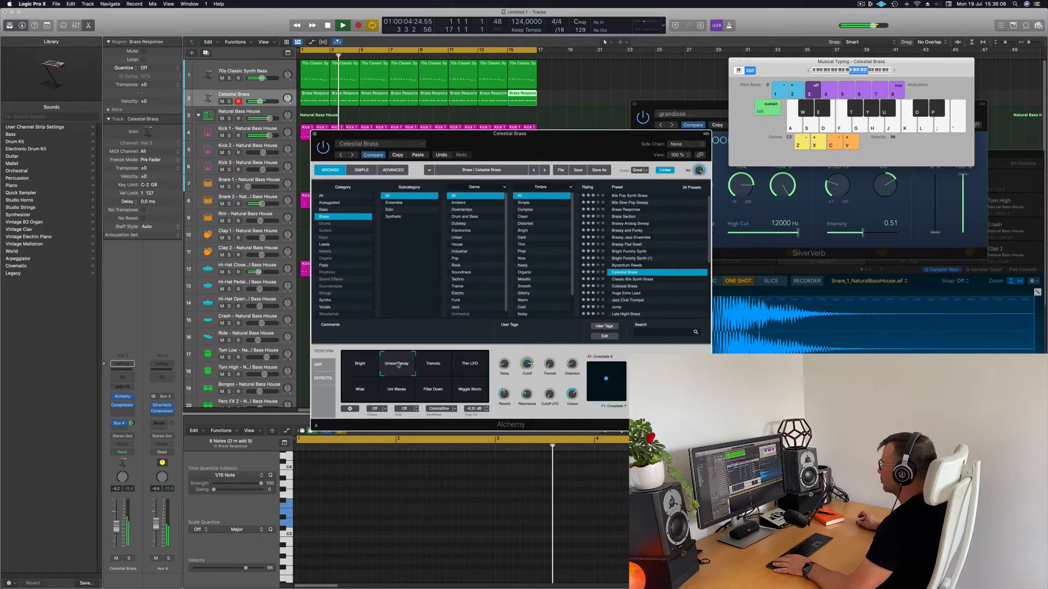
{"action": "left_click", "coordinate": [441, 367]}
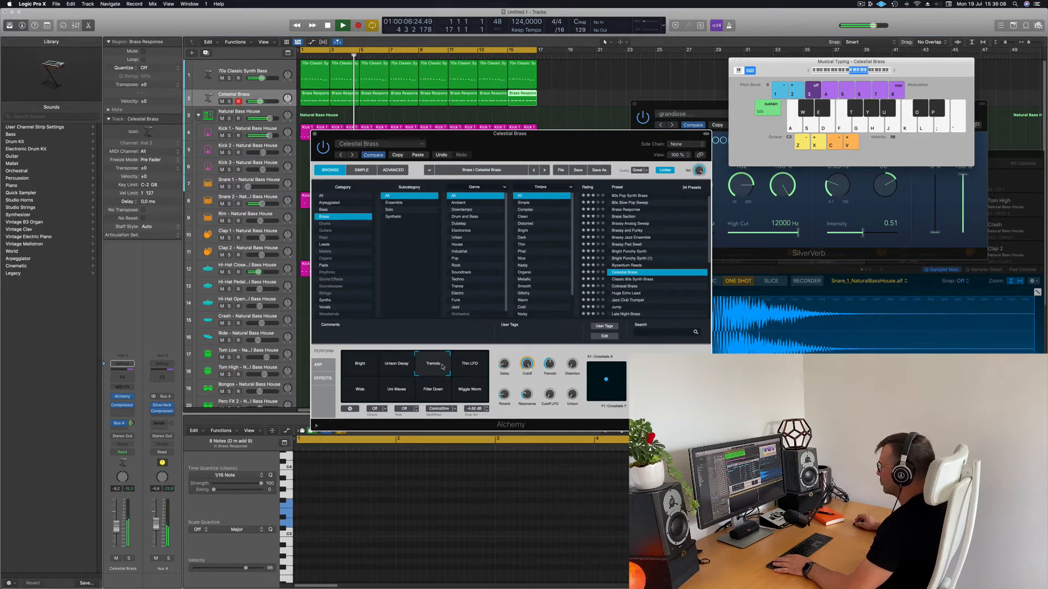
{"action": "left_click", "coordinate": [484, 367]}
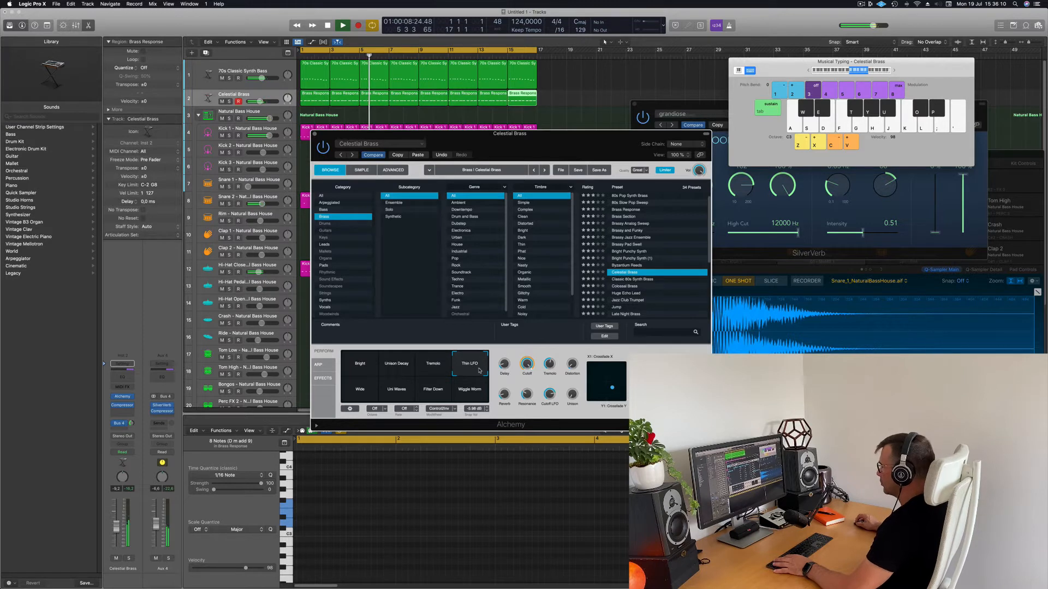
{"action": "left_click", "coordinate": [397, 390]}
{"action": "left_click", "coordinate": [360, 391]}
{"action": "left_click", "coordinate": [402, 401]}
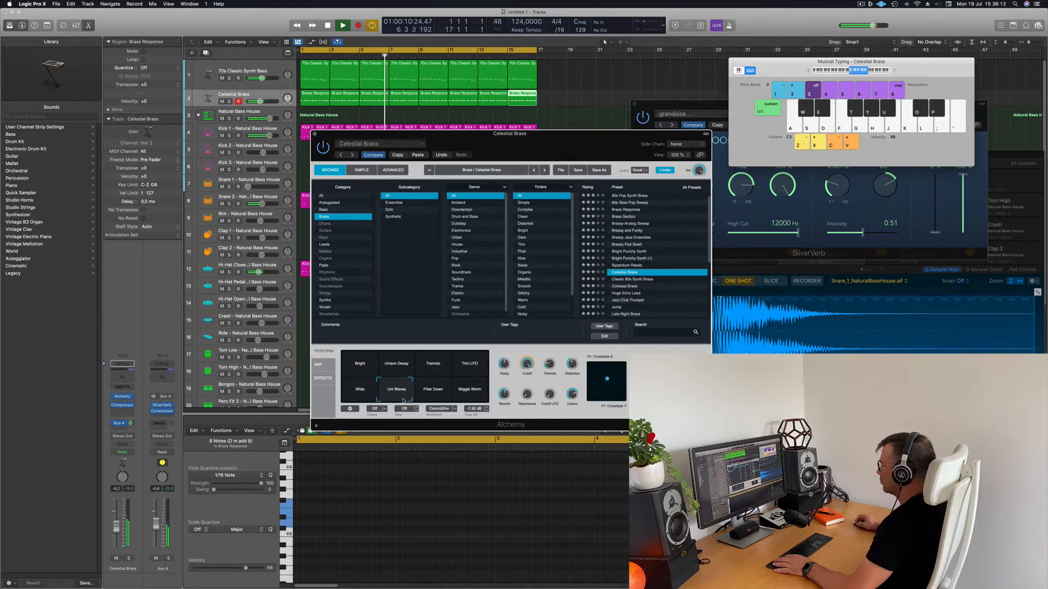
{"action": "left_click", "coordinate": [434, 398]}
{"action": "left_click", "coordinate": [475, 397]}
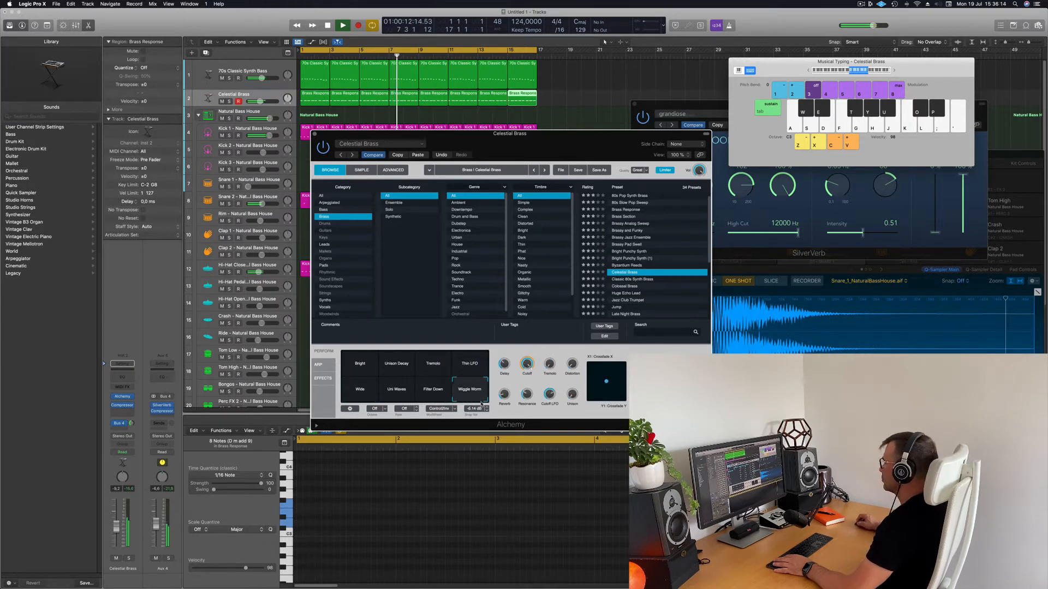
Audition the Colossal Brass, Huge Echo Lead and Jump presets in Alchemy against the loop
{"action": "left_click", "coordinate": [629, 287]}
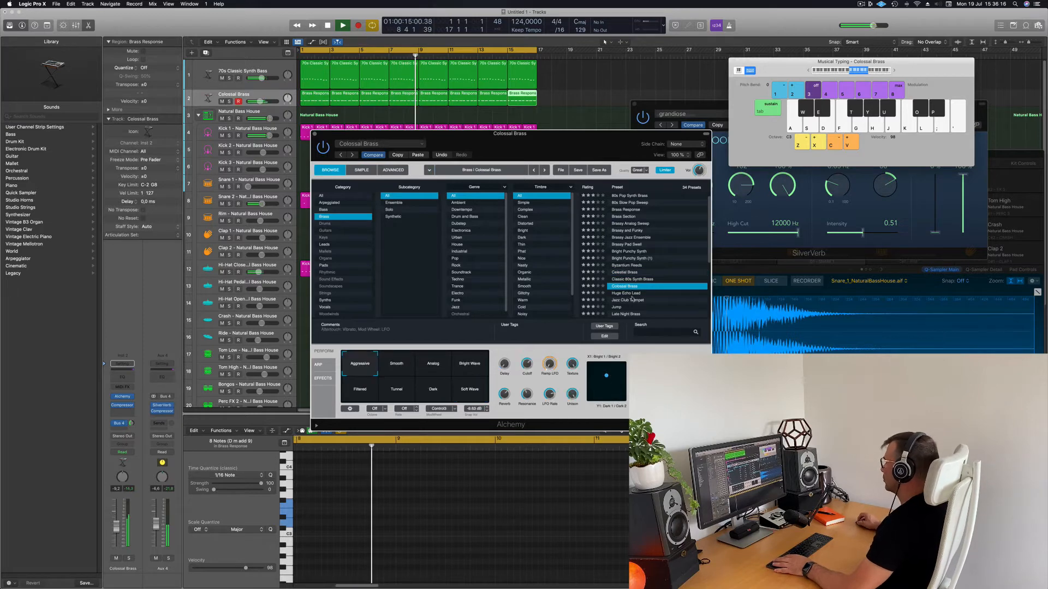
{"action": "left_click", "coordinate": [634, 294]}
{"action": "left_click_drag", "start_coordinate": [634, 292], "coordinate": [664, 205]}
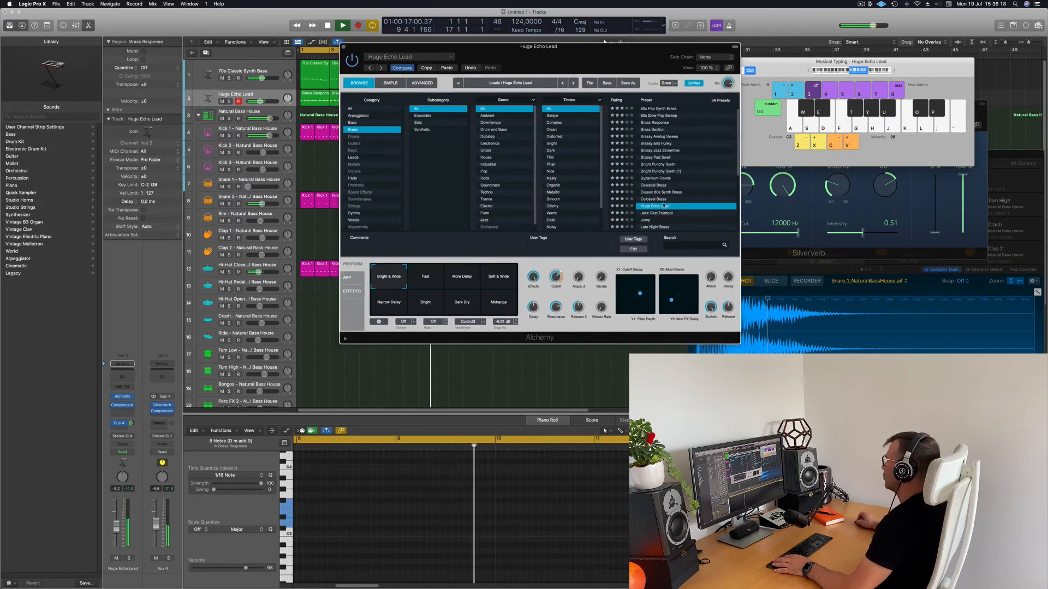
{"action": "scroll", "coordinate": [663, 206], "scroll_direction": "down", "scroll_amount": 3}
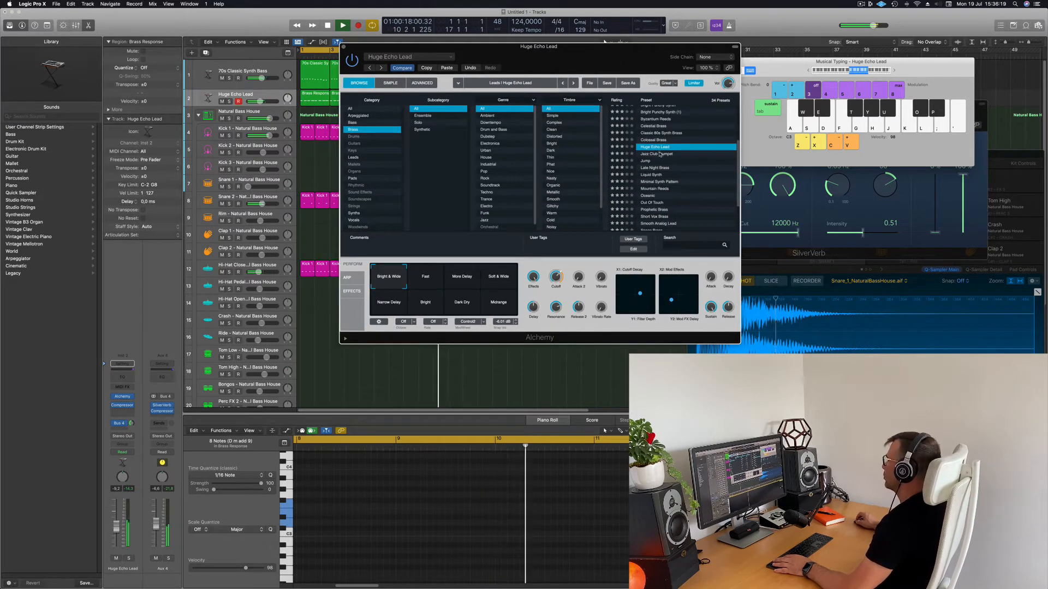
{"action": "left_click", "coordinate": [647, 161]}
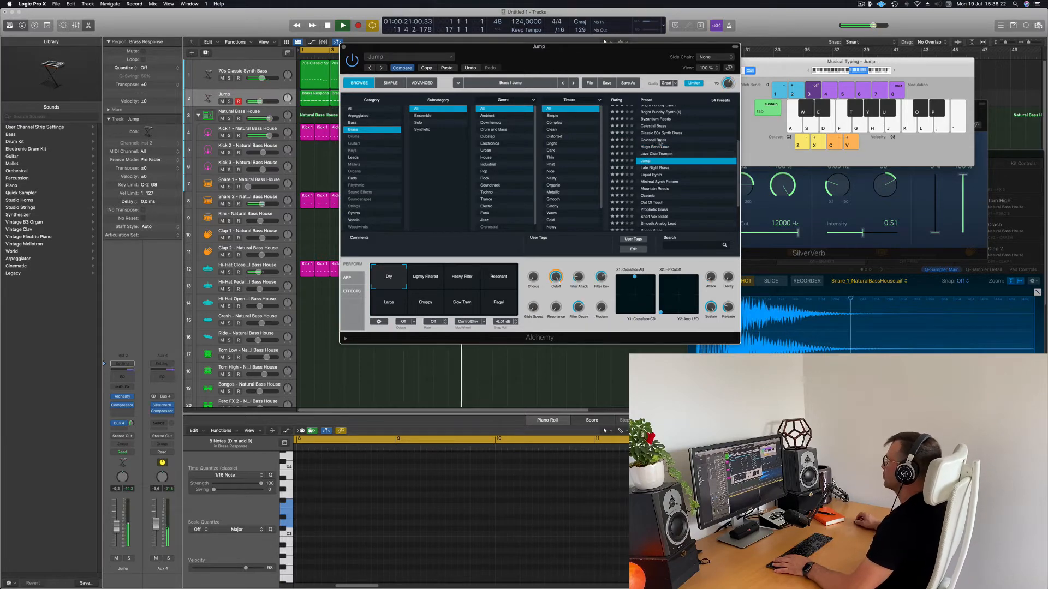
{"action": "left_click_drag", "start_coordinate": [642, 62], "coordinate": [583, 107]}
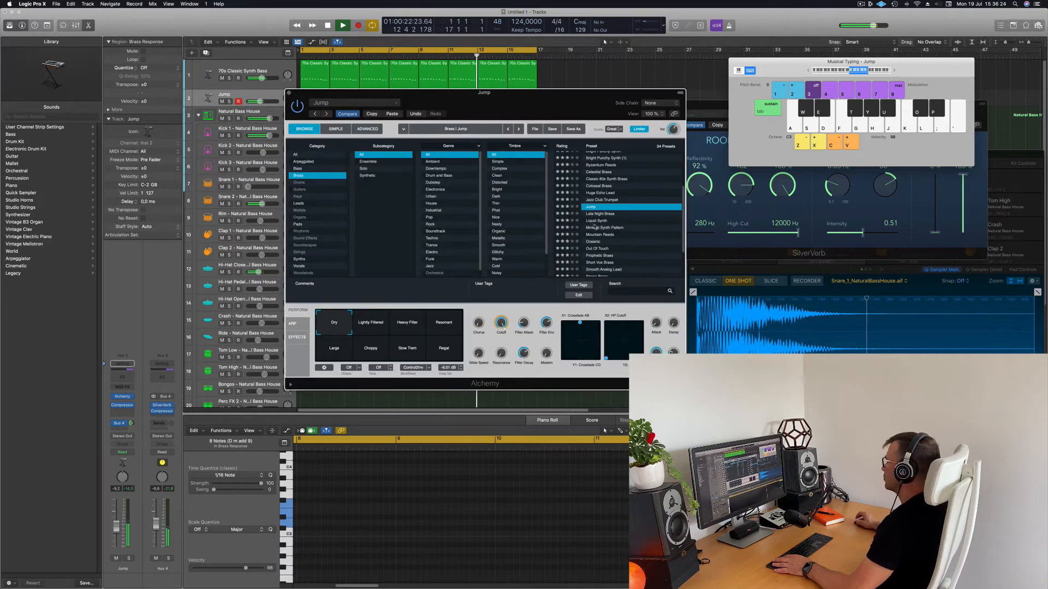
Audition the Liquid Synth, Minimal Synth Pattern and Mountain Reeds brass presets in Alchemy against the loop
{"action": "left_click", "coordinate": [596, 220]}
{"action": "left_click", "coordinate": [612, 228]}
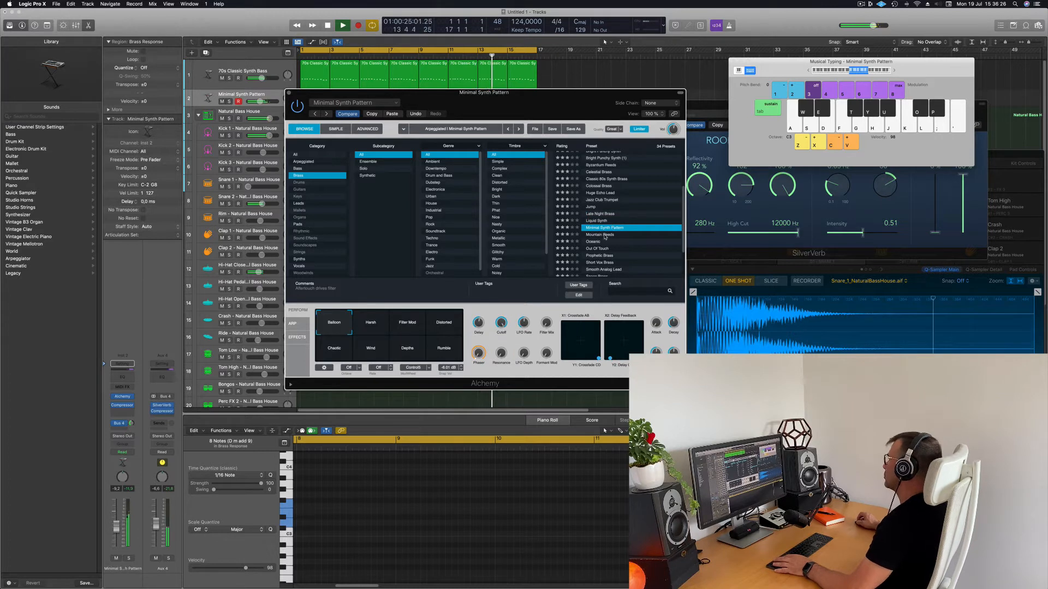
{"action": "left_click", "coordinate": [605, 236]}
{"action": "scroll", "coordinate": [649, 210], "scroll_direction": "down", "scroll_amount": 3}
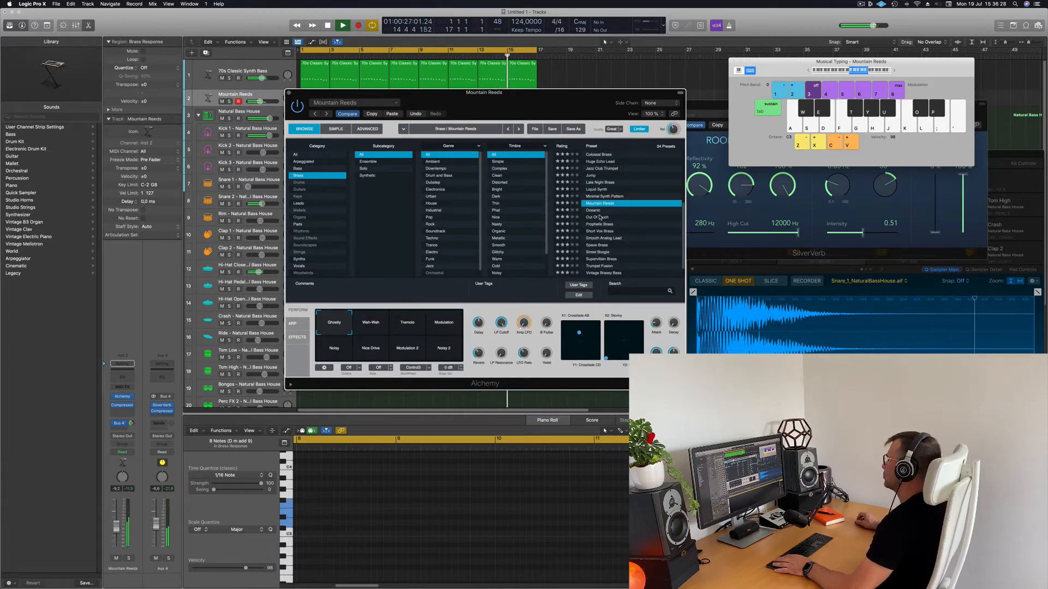
Load Alchemy's Out Of Touch brass preset for the melody and choose its Warm Sweep snapshot
{"action": "left_click", "coordinate": [598, 219]}
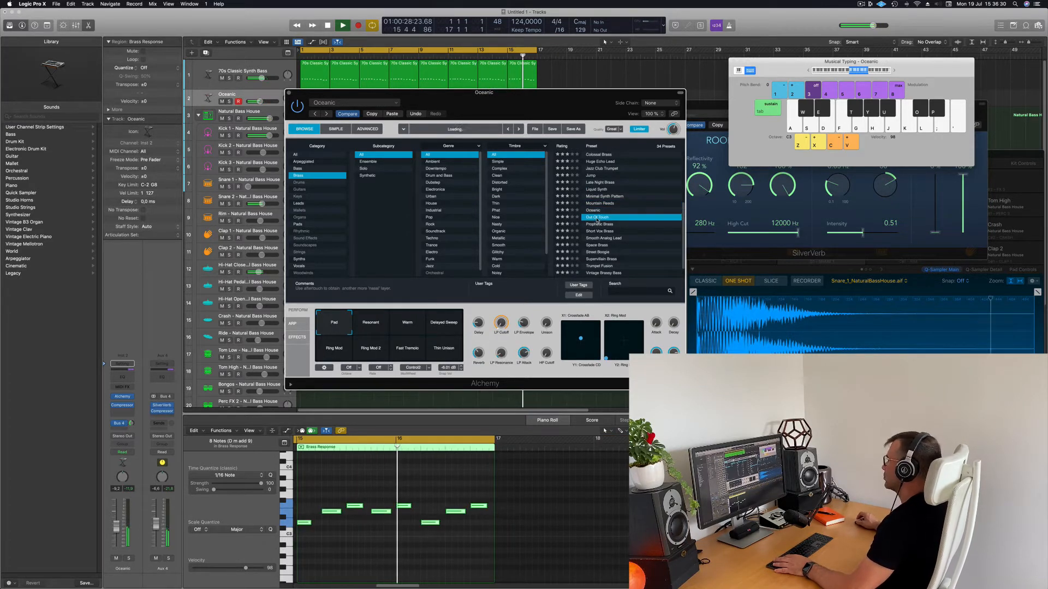
{"action": "left_click_drag", "start_coordinate": [609, 99], "coordinate": [709, 86]}
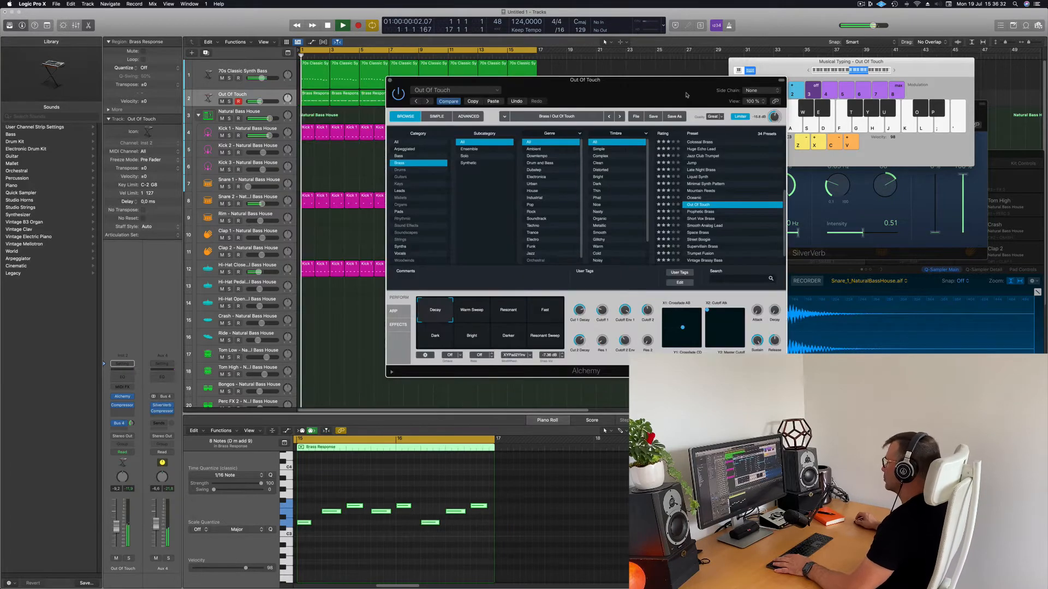
{"action": "left_click", "coordinate": [480, 315]}
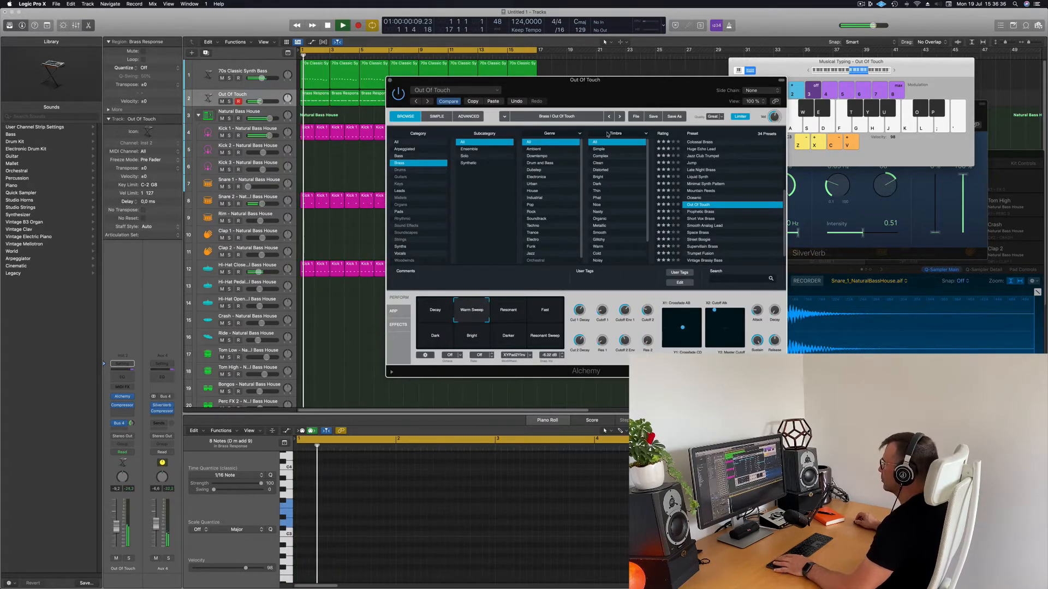
Close the melody track's Alchemy window and lower the Out Of Touch track's volume
{"action": "left_click_drag", "start_coordinate": [390, 82], "coordinate": [454, 175]}
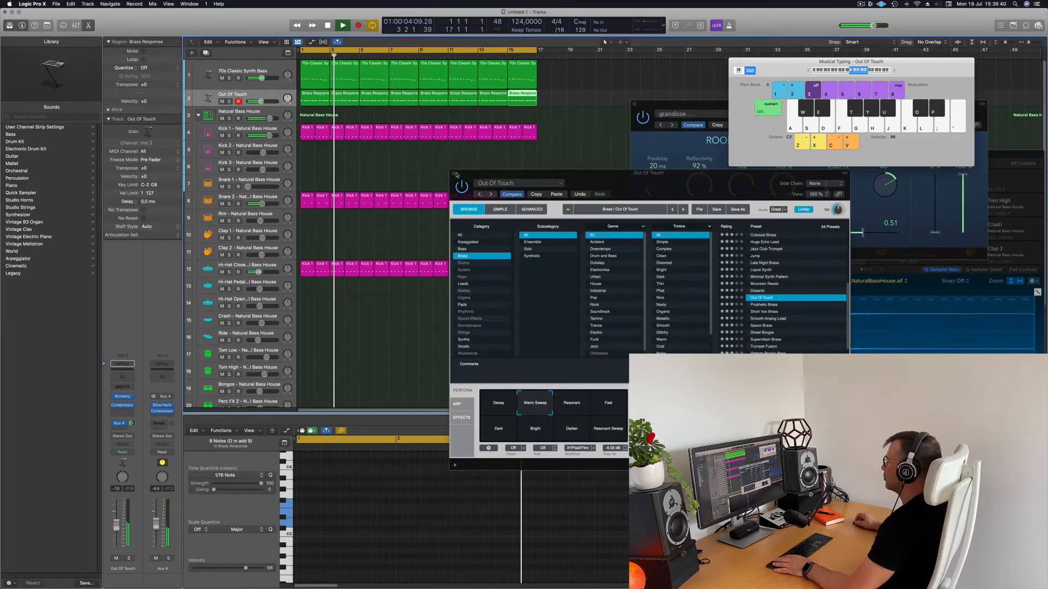
{"action": "key", "text": "super+w"}
{"action": "left_click_drag", "start_coordinate": [118, 526], "coordinate": [118, 530]}
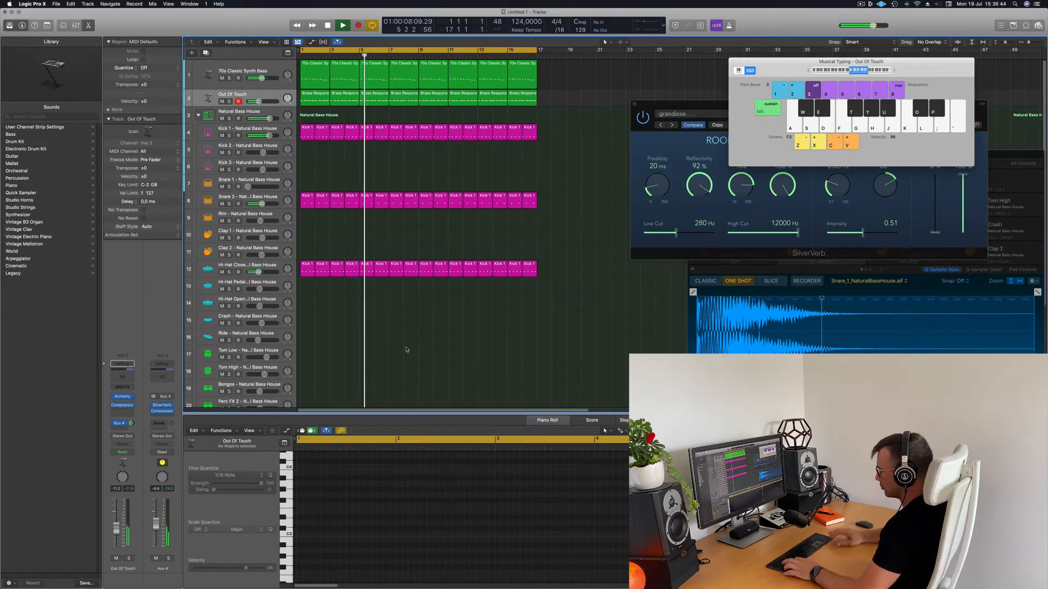
Repeat all regions once so the arrangement fills 32 bars, and extend the cycle range to bar 33
{"action": "key", "text": "super+a"}
{"action": "key", "text": "super+r"}
{"action": "scroll", "coordinate": [440, 291], "scroll_direction": "left", "scroll_amount": 5}
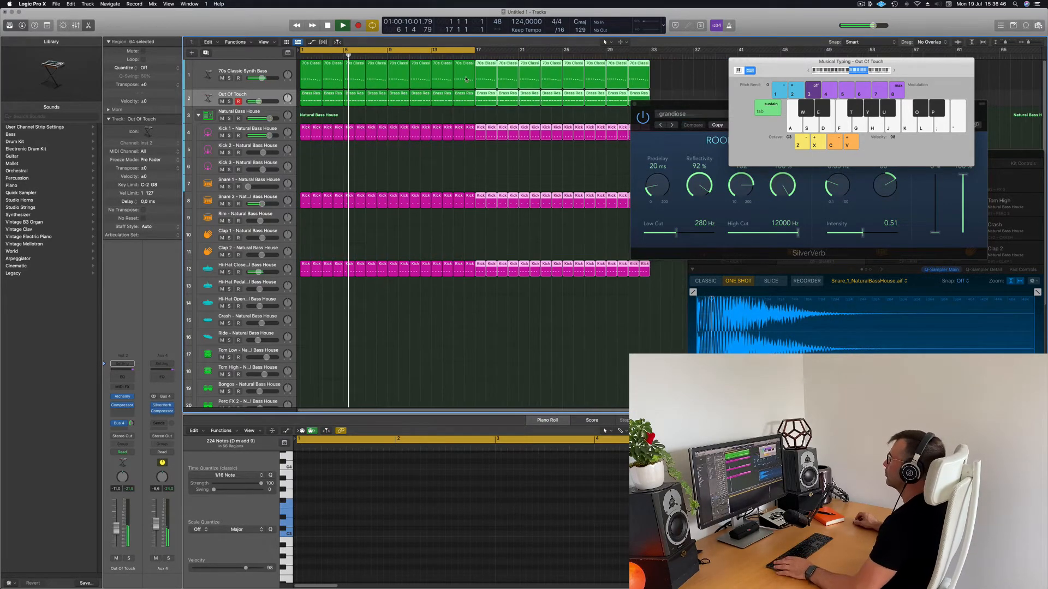
{"action": "key", "text": "space"}
{"action": "key", "text": "space"}
{"action": "left_click_drag", "start_coordinate": [393, 50], "coordinate": [485, 56]}
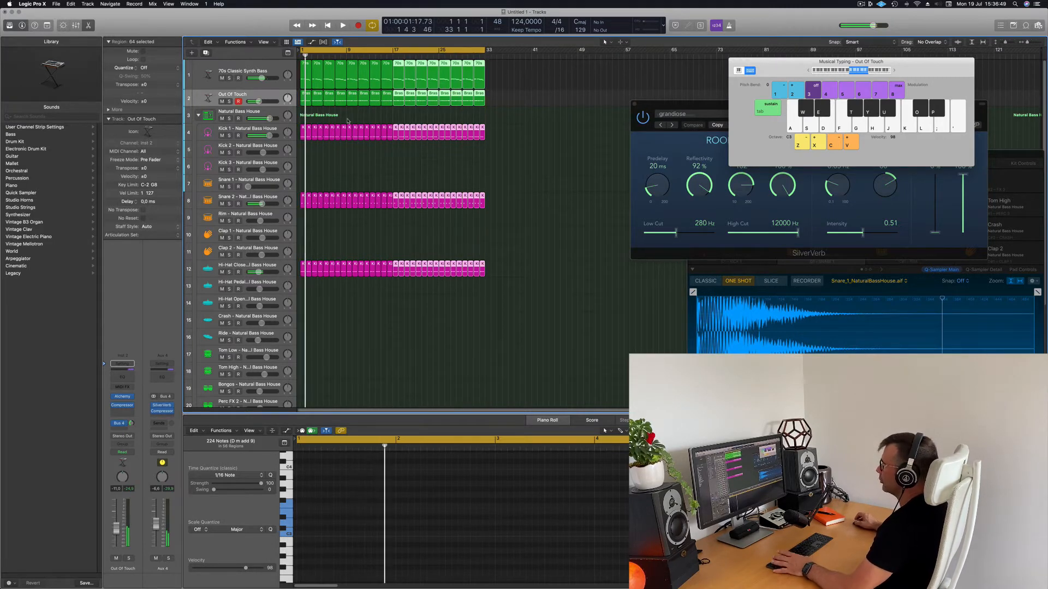
Duplicate the Out Of Touch track with its settings and open Alchemy on the new track
{"action": "left_click", "coordinate": [273, 97]}
{"action": "key", "text": "super+d"}
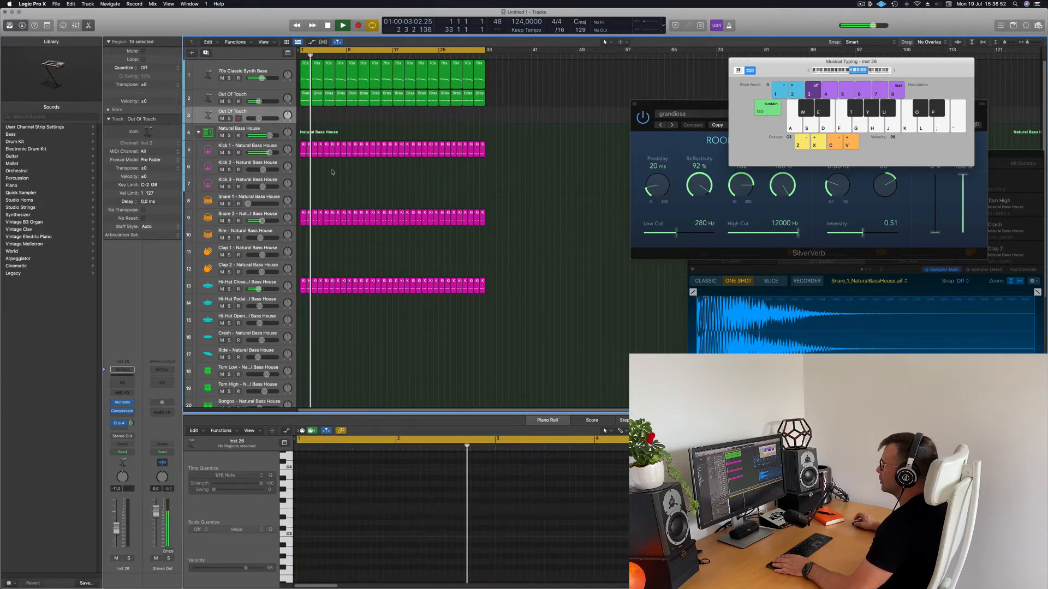
{"action": "left_click", "coordinate": [122, 403]}
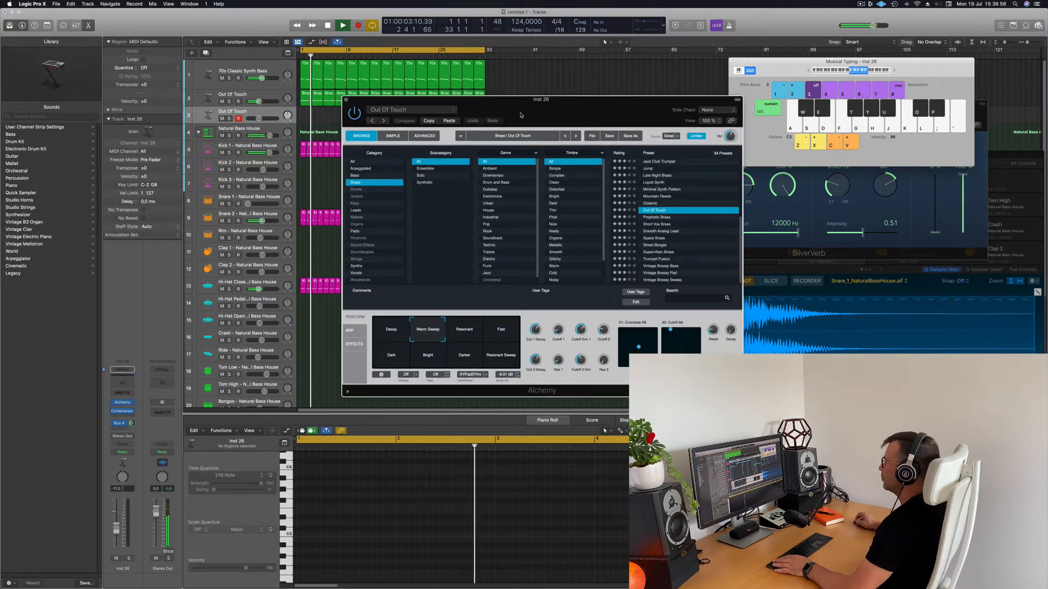
Filter Alchemy's presets to the Pads category and load the Deeper Emotion preset
{"action": "left_click", "coordinate": [361, 231]}
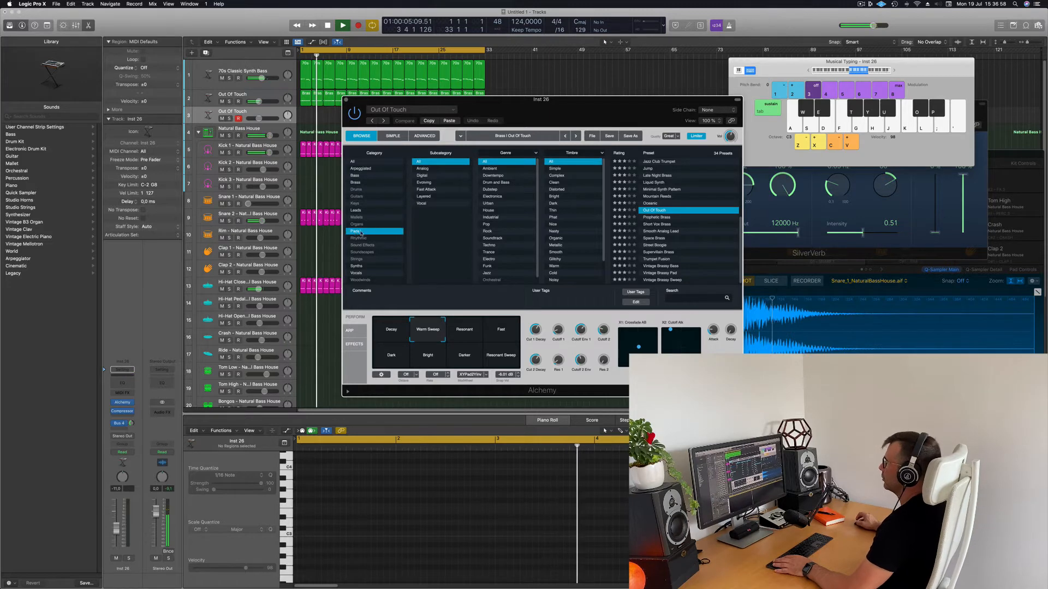
{"action": "left_click_drag", "start_coordinate": [430, 149], "coordinate": [393, 165]}
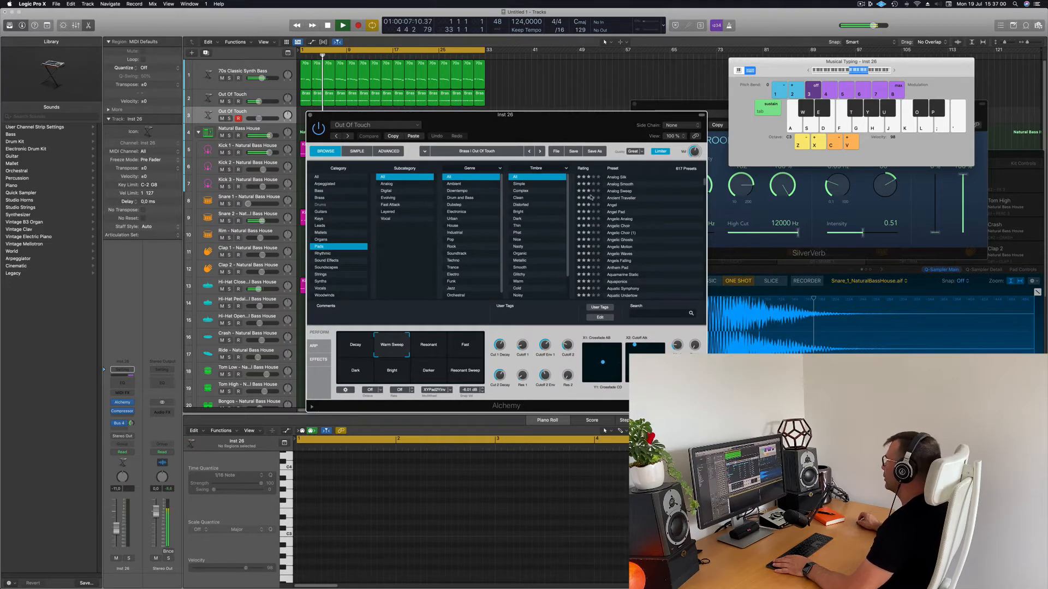
{"action": "scroll", "coordinate": [631, 191], "scroll_direction": "up", "scroll_amount": 4}
{"action": "scroll", "coordinate": [704, 180], "scroll_direction": "up", "scroll_amount": 3}
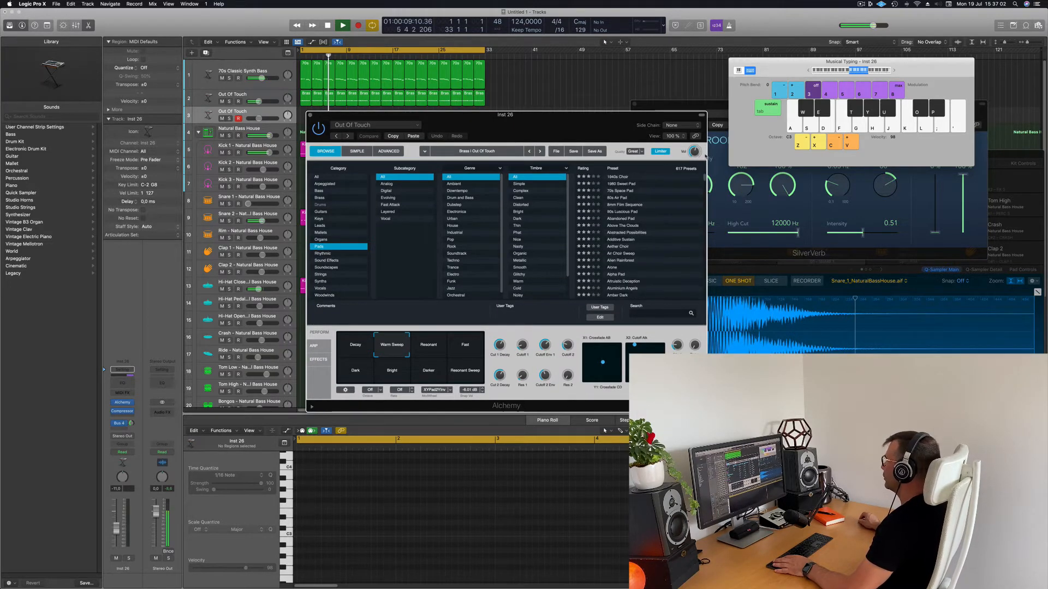
{"action": "scroll", "coordinate": [583, 170], "scroll_direction": "down", "scroll_amount": 7}
{"action": "scroll", "coordinate": [653, 192], "scroll_direction": "up", "scroll_amount": 8}
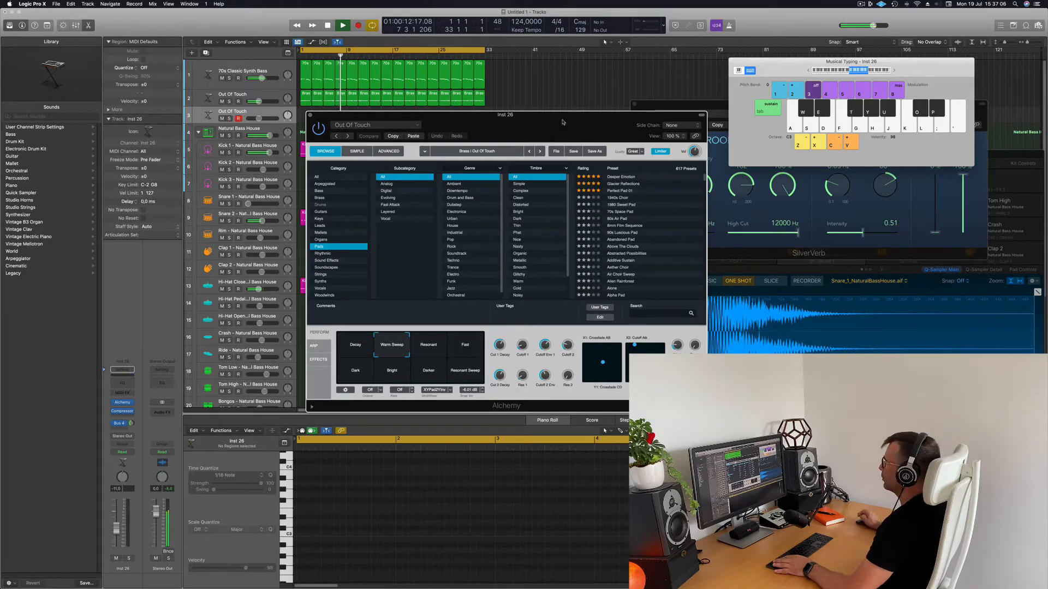
{"action": "left_click_drag", "start_coordinate": [542, 119], "coordinate": [624, 113]}
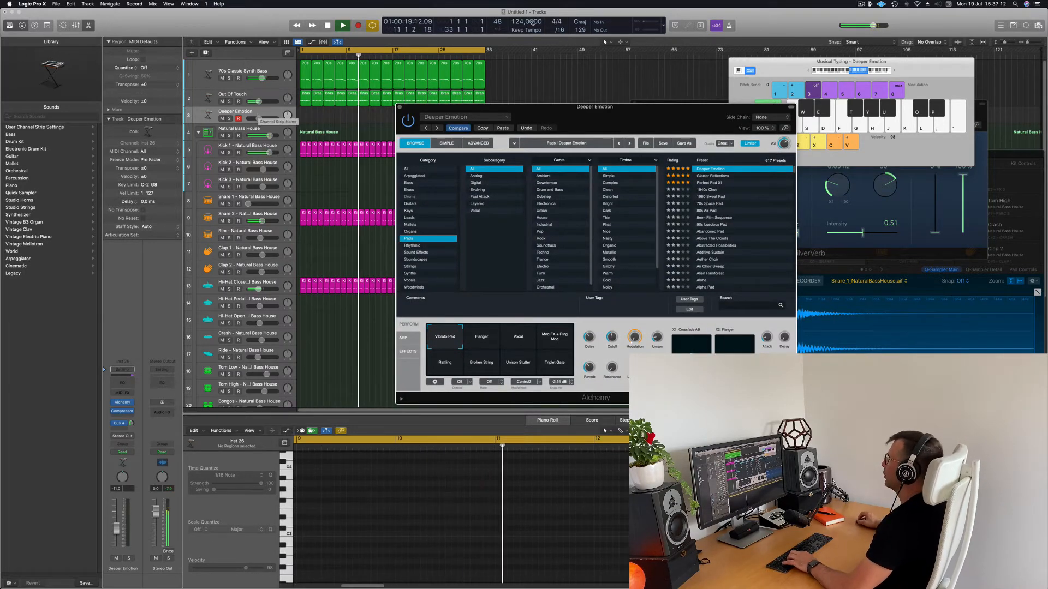
Audition Deeper Emotion's Flanger, Vocal and Mod FX + Ring Mod snapshots while playing notes over the loop
{"action": "left_click_drag", "start_coordinate": [630, 106], "coordinate": [587, 140]}
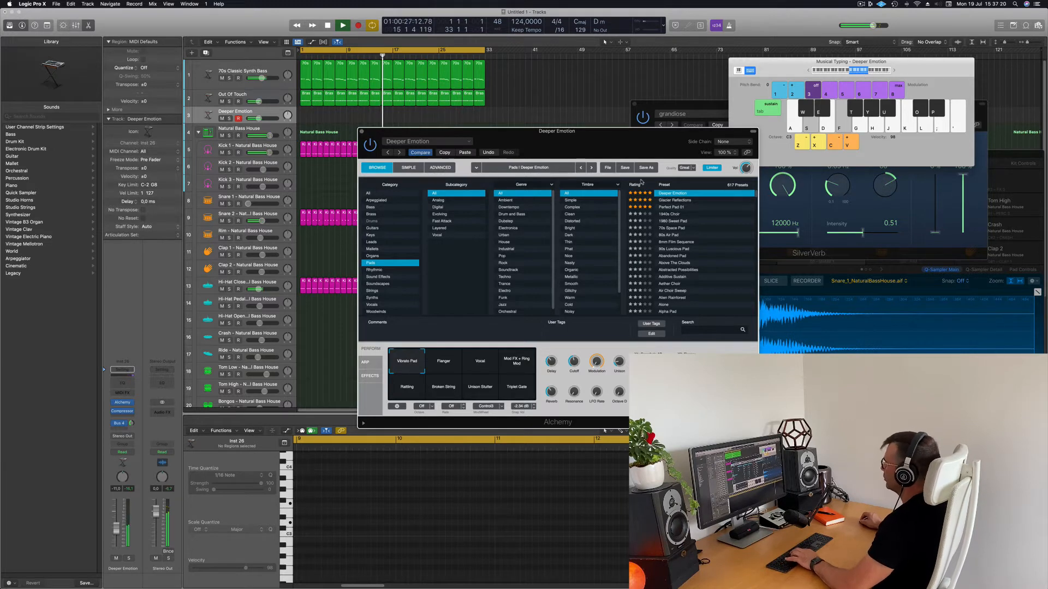
{"action": "left_click", "coordinate": [443, 362]}
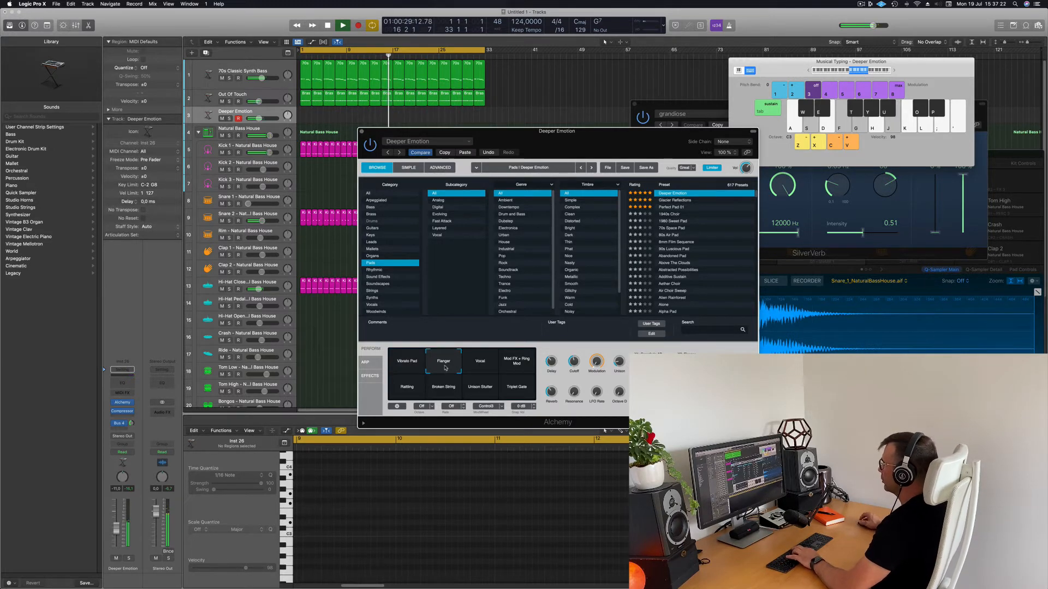
{"action": "left_click", "coordinate": [480, 362]}
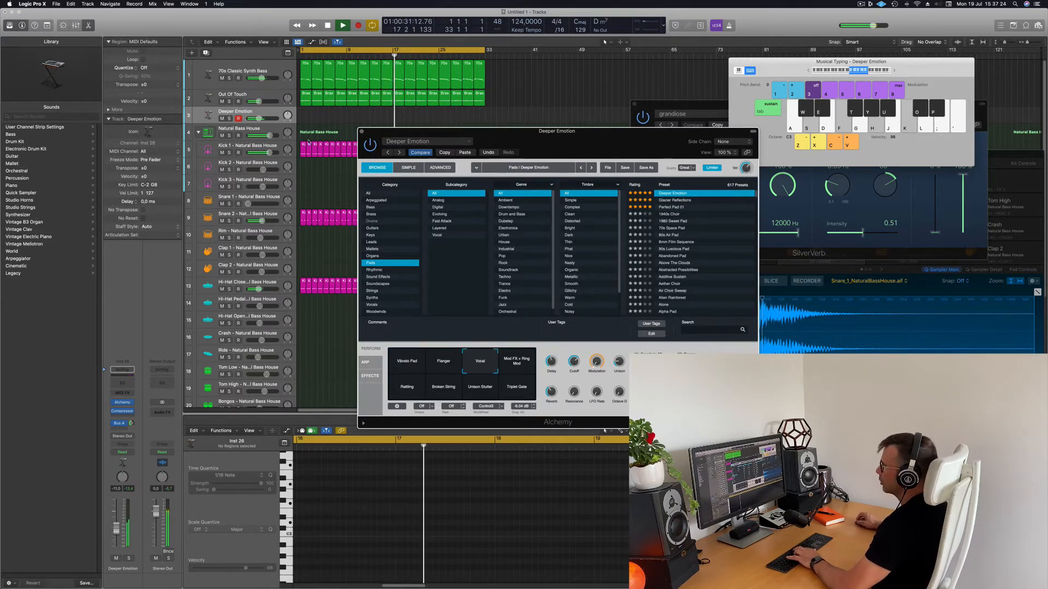
{"action": "left_click_drag", "start_coordinate": [453, 145], "coordinate": [422, 164]}
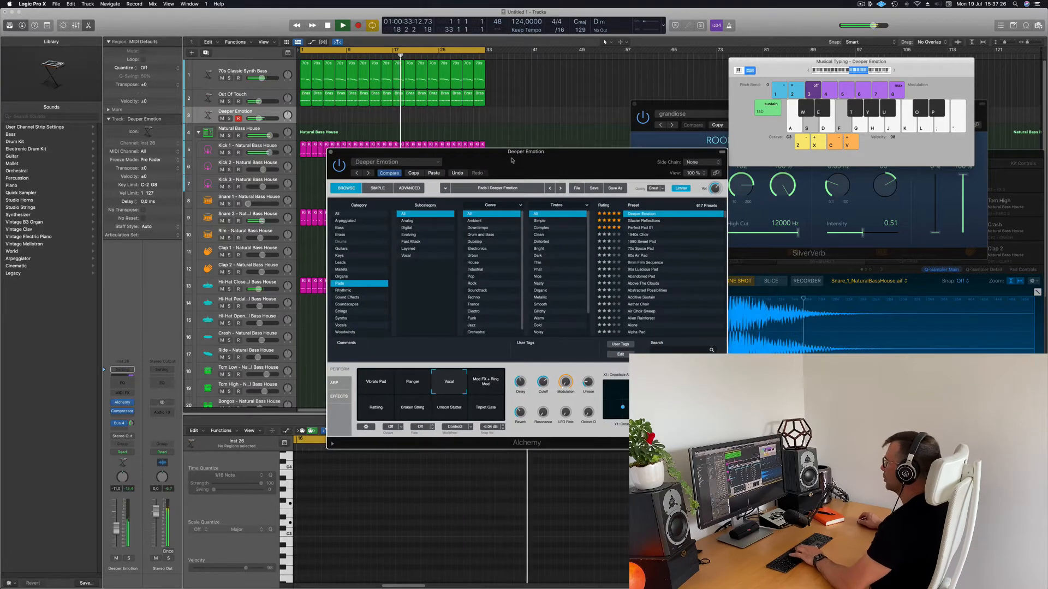
{"action": "left_click", "coordinate": [486, 383]}
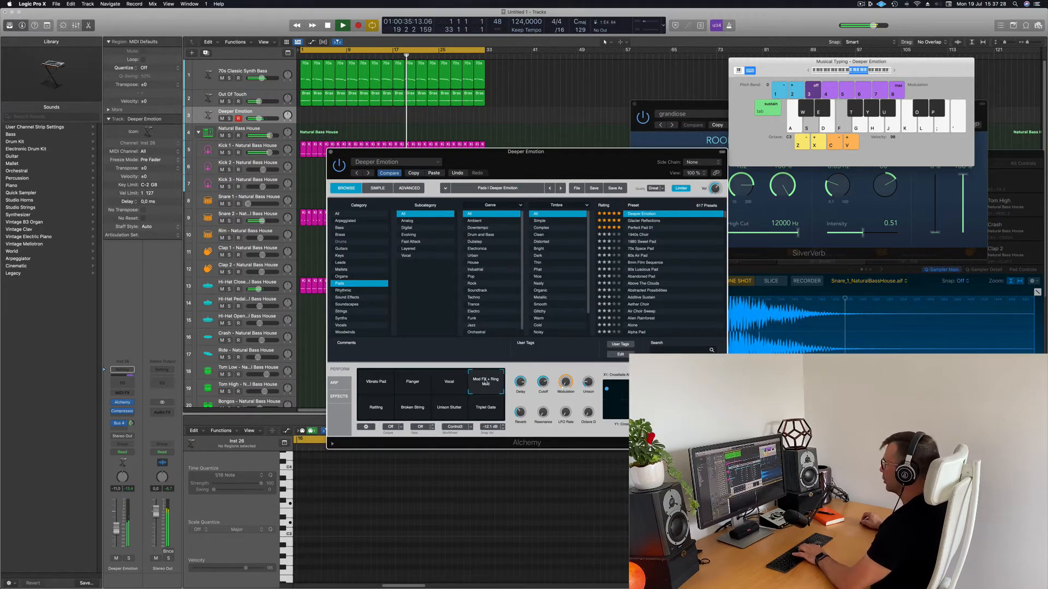
Load the Perfect Pad 01 preset in Alchemy and try out notes on it during playback
{"action": "left_click", "coordinate": [644, 229]}
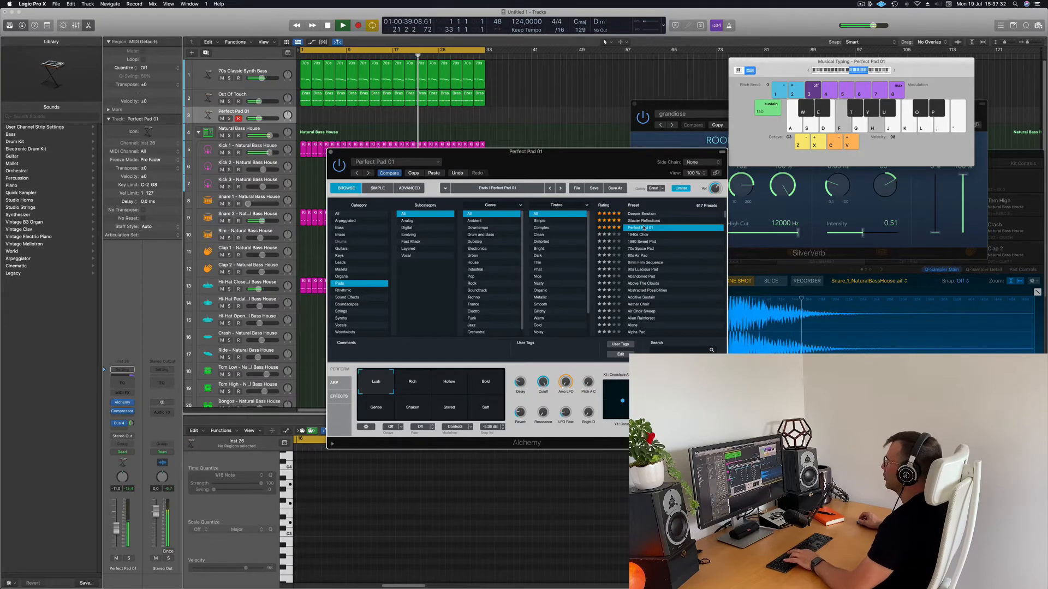
{"action": "left_click_drag", "start_coordinate": [551, 156], "coordinate": [575, 154]}
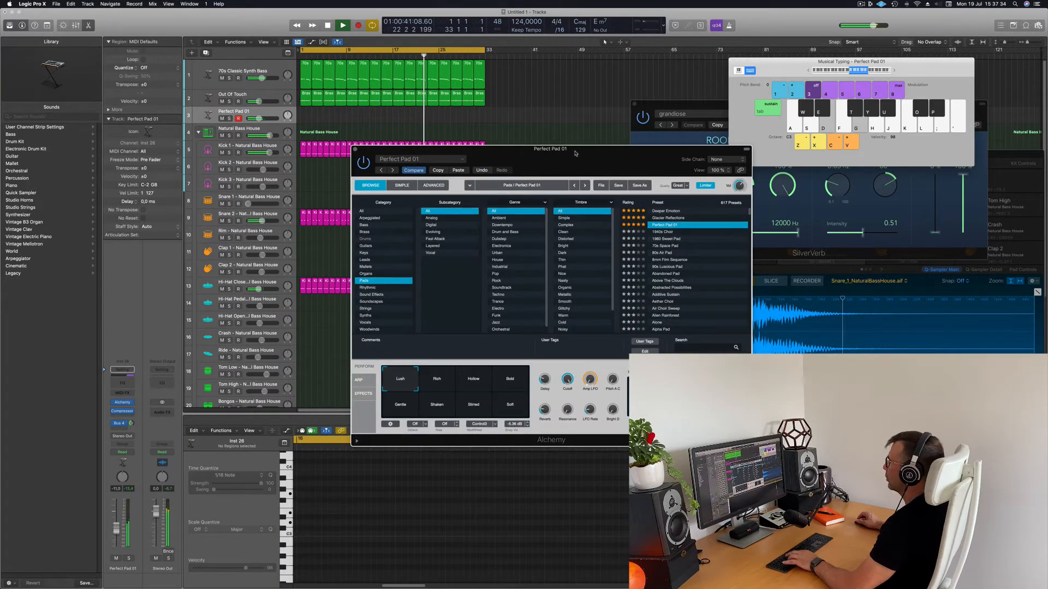
{"action": "key", "text": "f"}
{"action": "key", "text": "j"}
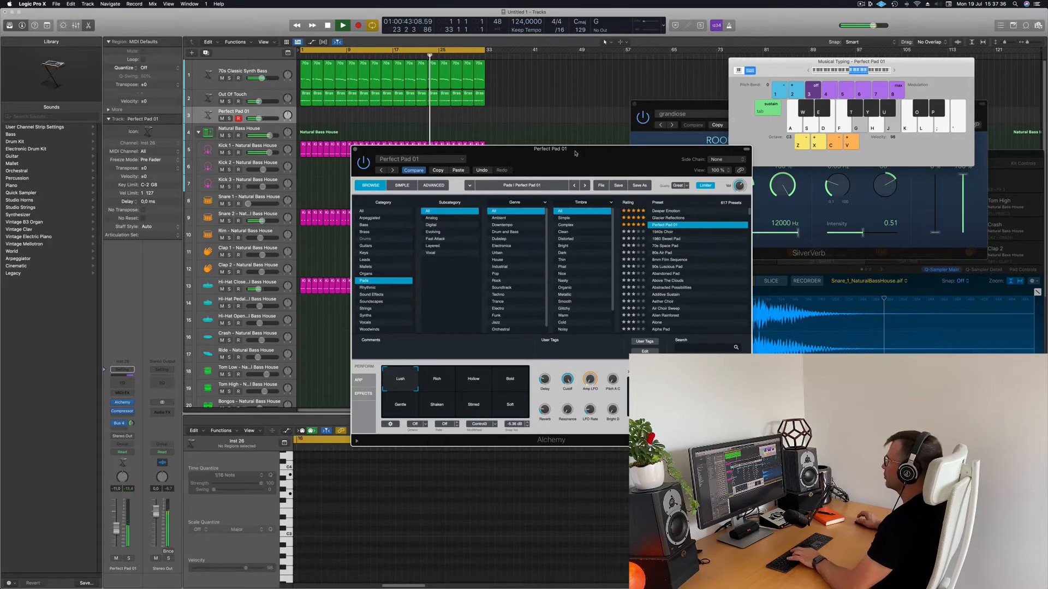
{"action": "key", "text": "f"}
{"action": "left_click_drag", "start_coordinate": [575, 154], "coordinate": [685, 150]}
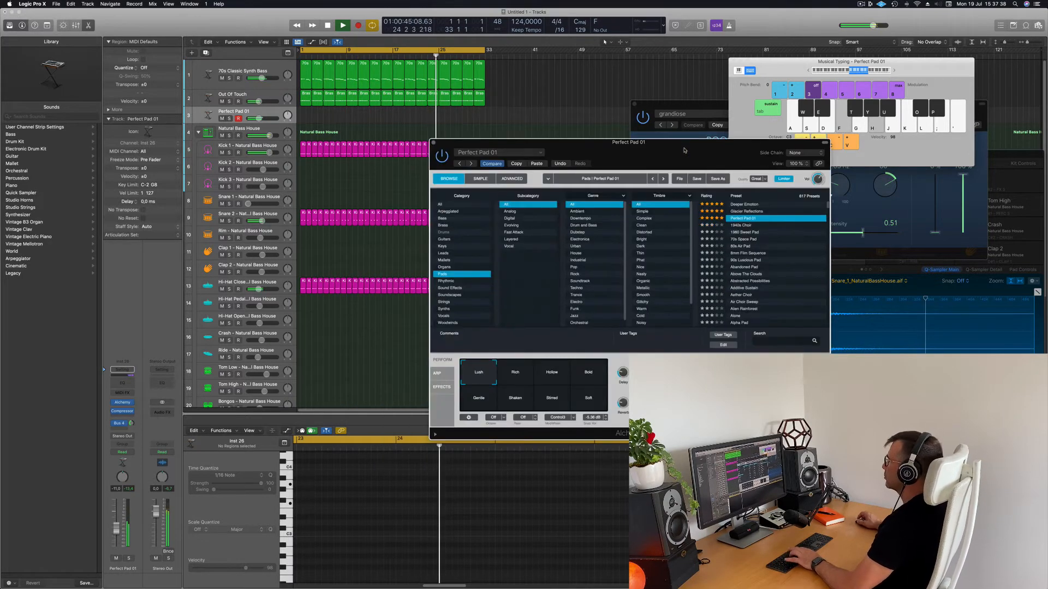
Lower the Perfect Pad 01 track's volume and rehearse a repeated F and A chord over the loop
{"action": "left_click", "coordinate": [114, 543]}
{"action": "key", "text": "f"}
{"action": "key", "text": "h"}
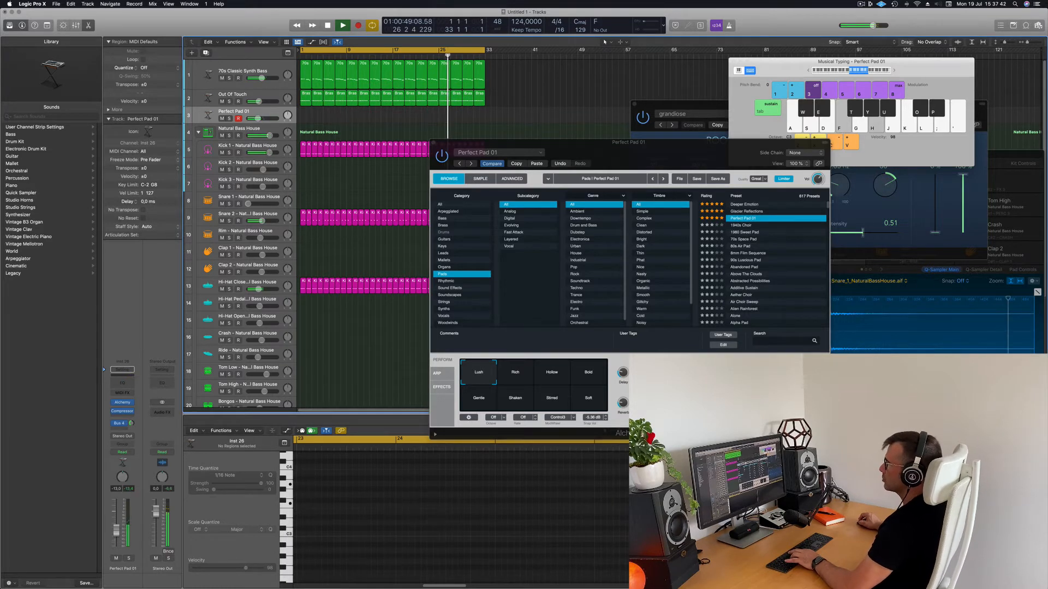
{"action": "key", "text": "f"}
{"action": "key", "text": "h"}
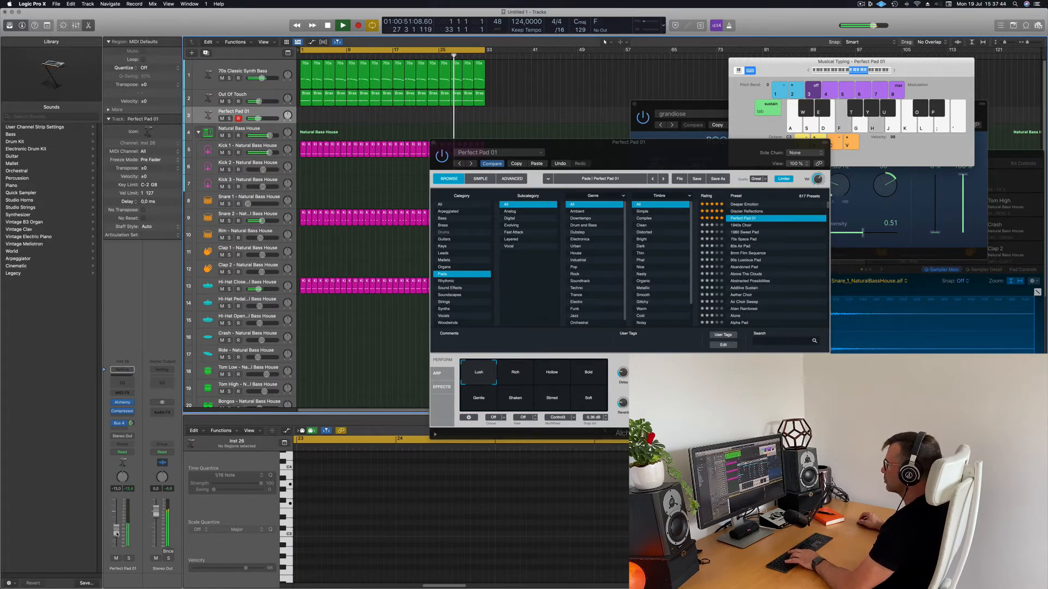
{"action": "key", "text": "f"}
{"action": "key", "text": "h"}
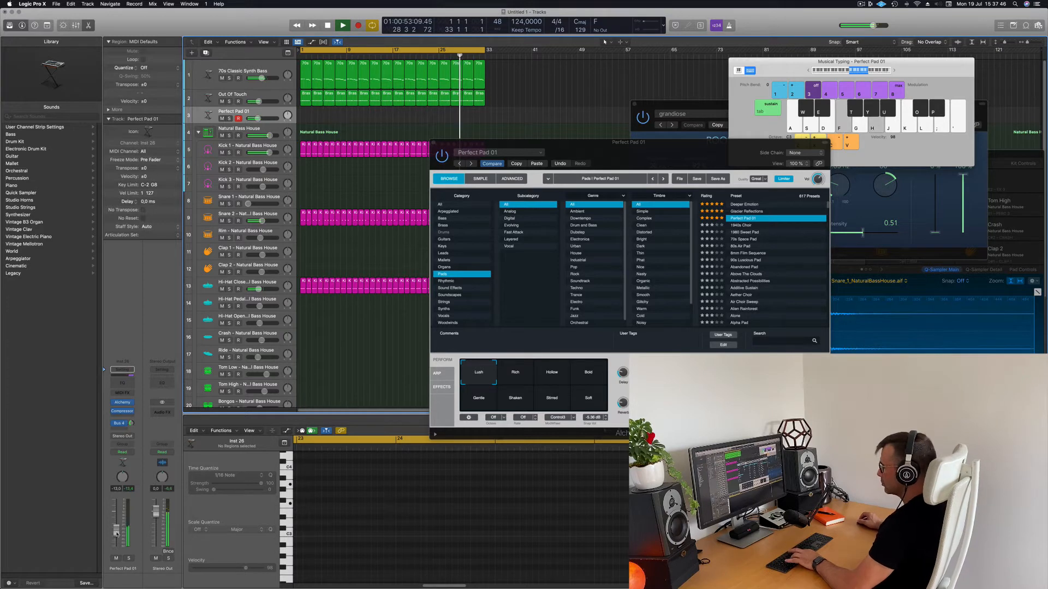
Record the repeated F and A chord on the Perfect Pad 01 track from about bar 29 to bar 33
{"action": "key", "text": "r"}
{"action": "key", "text": "f"}
{"action": "key", "text": "h"}
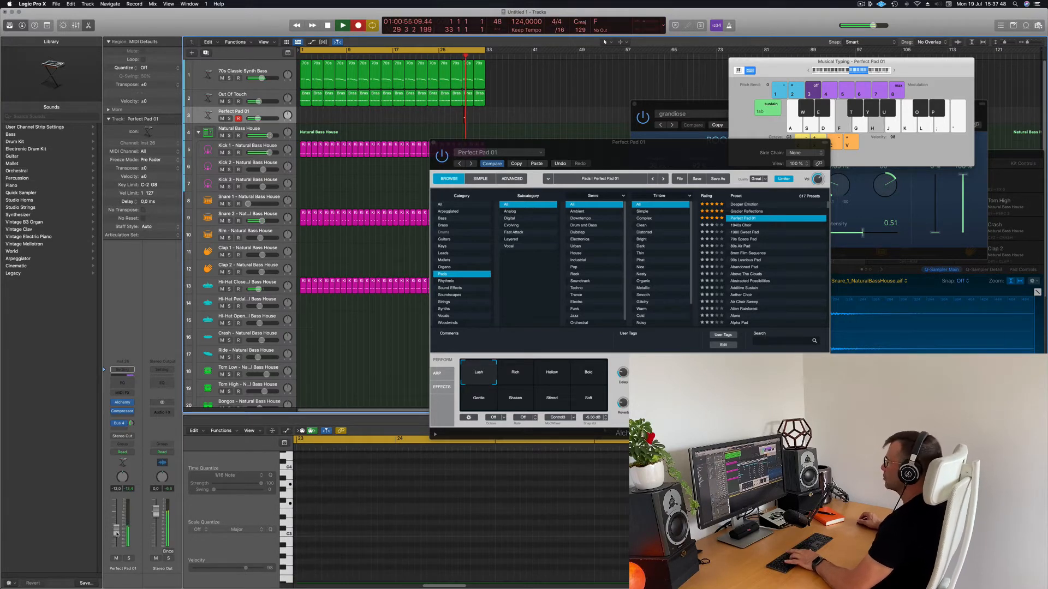
{"action": "key", "text": "f"}
{"action": "key", "text": "h"}
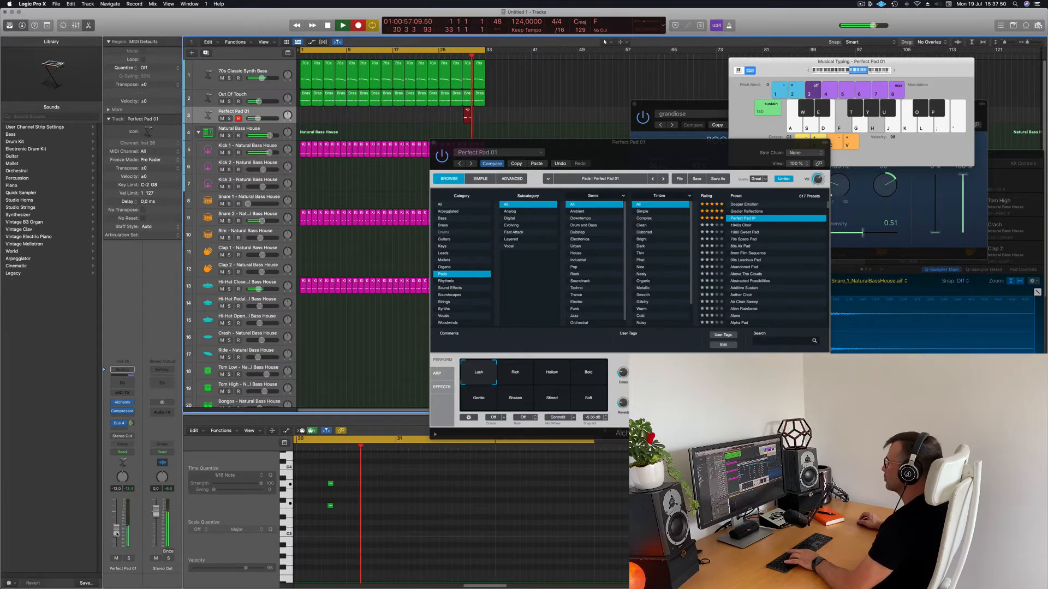
{"action": "key", "text": "f"}
{"action": "key", "text": "h"}
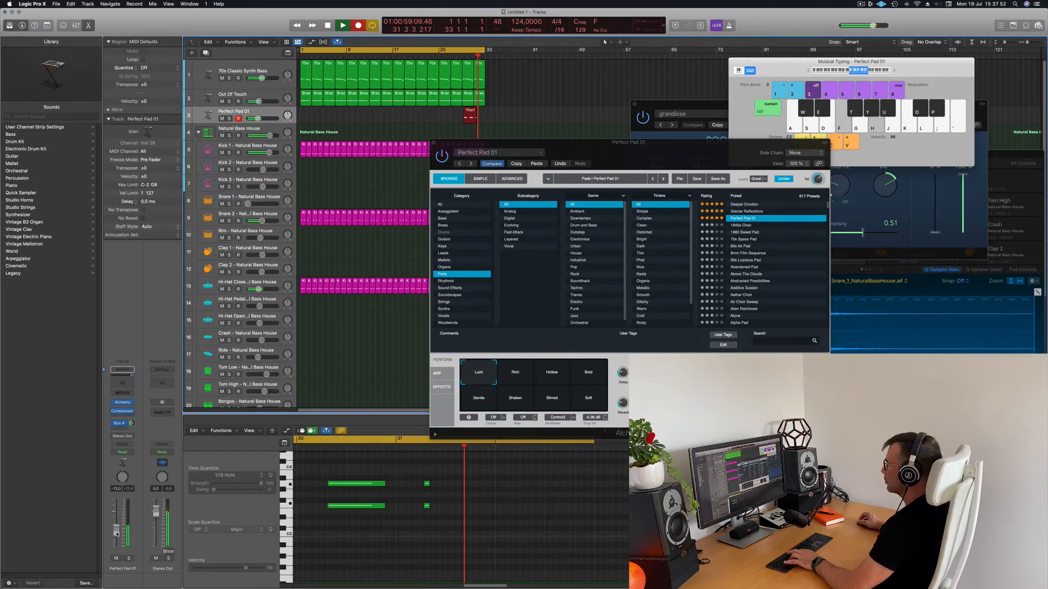
{"action": "key", "text": "f"}
{"action": "key", "text": "h"}
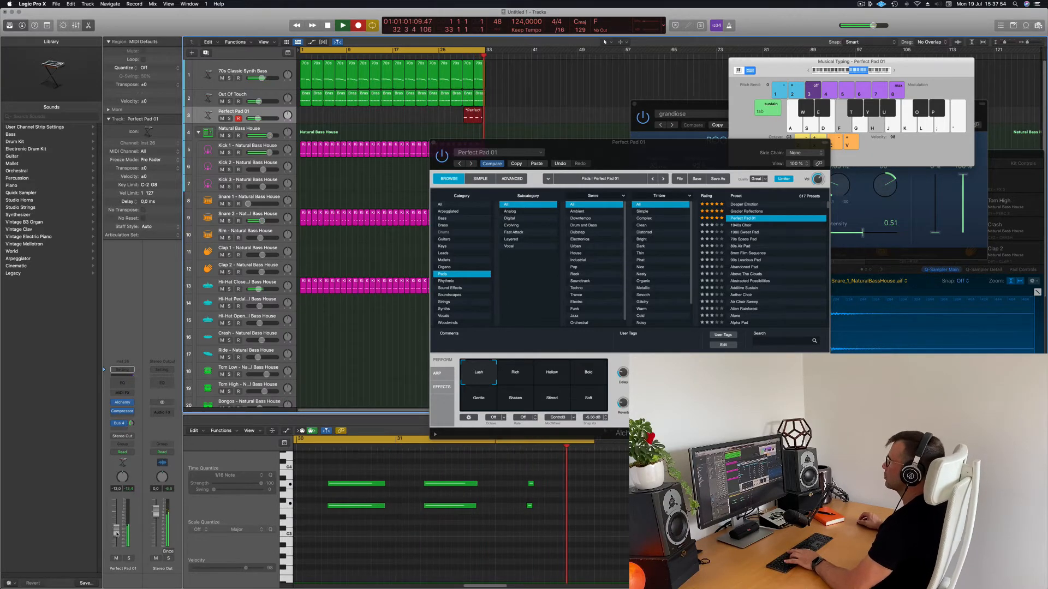
{"action": "key", "text": "space"}
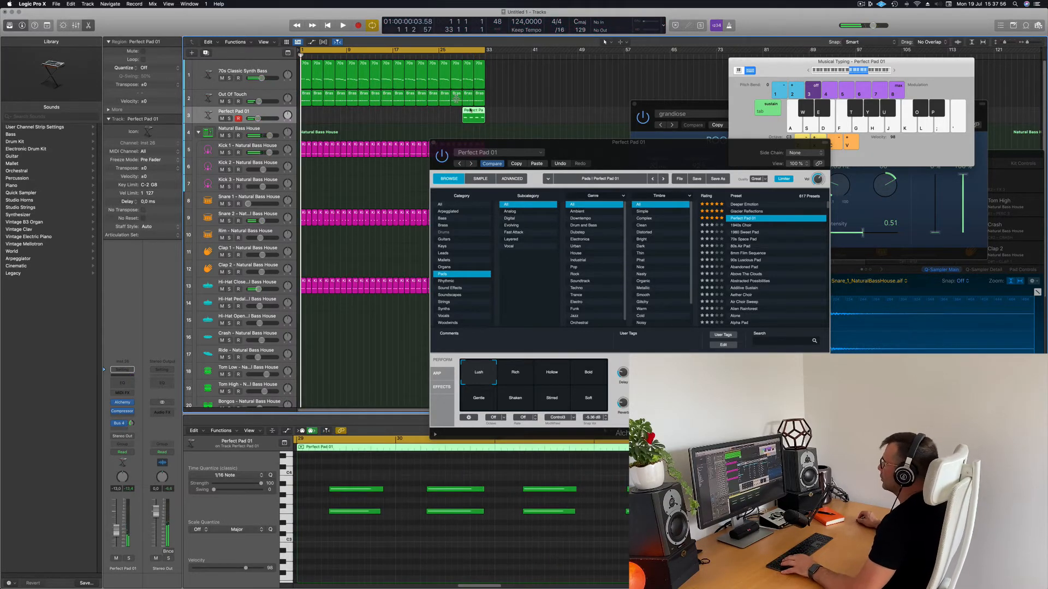
Split the recorded Perfect Pad 01 region at bar 31 and delete its first half
{"action": "double_click", "coordinate": [473, 113], "text": "super"}
{"action": "left_click", "coordinate": [468, 112]}
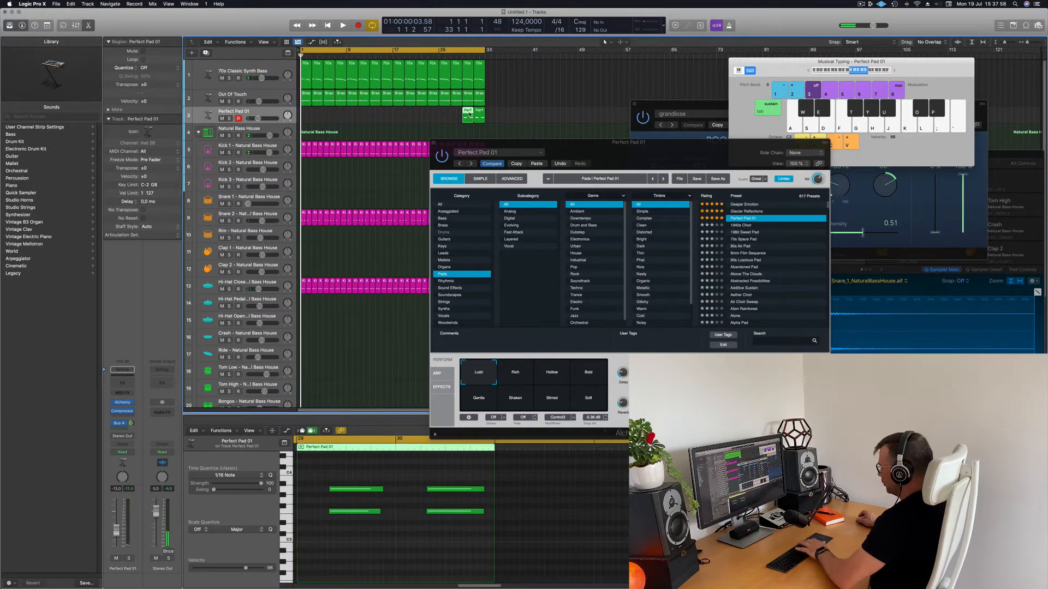
{"action": "key", "text": "Delete"}
Move the remaining two-bar Perfect Pad 01 region to bar 1 and play the arrangement from the start
{"action": "left_click_drag", "start_coordinate": [483, 111], "coordinate": [307, 114]}
{"action": "left_click", "coordinate": [306, 130]}
{"action": "key", "text": "space"}
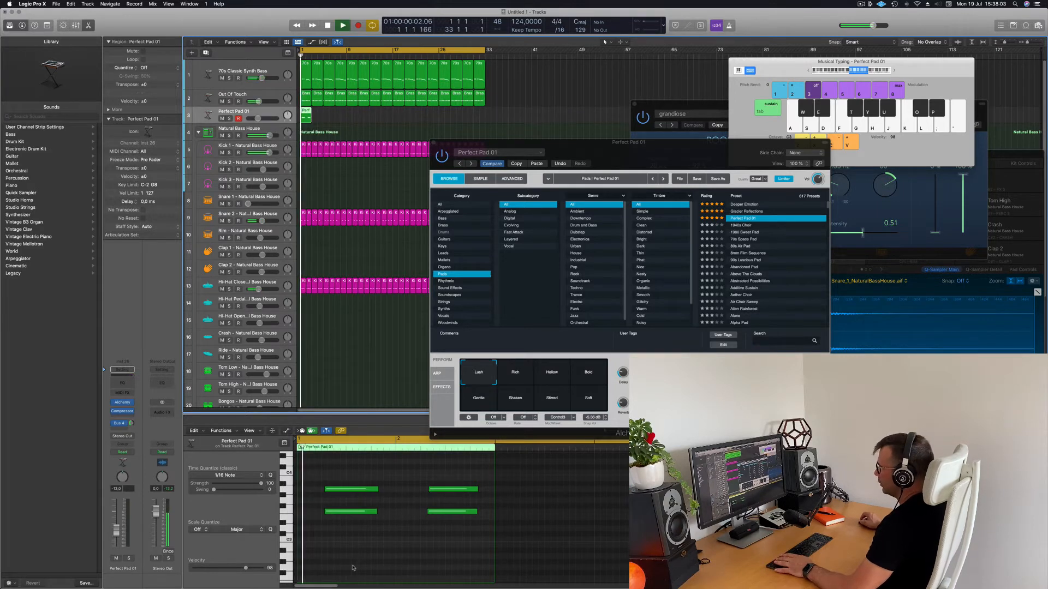
Quantize all notes in the Perfect Pad 01 region to 1/16 Note and resume playback
{"action": "key", "text": "space"}
{"action": "key", "text": "super+a"}
{"action": "left_click", "coordinate": [331, 546]}
{"action": "key", "text": "space"}
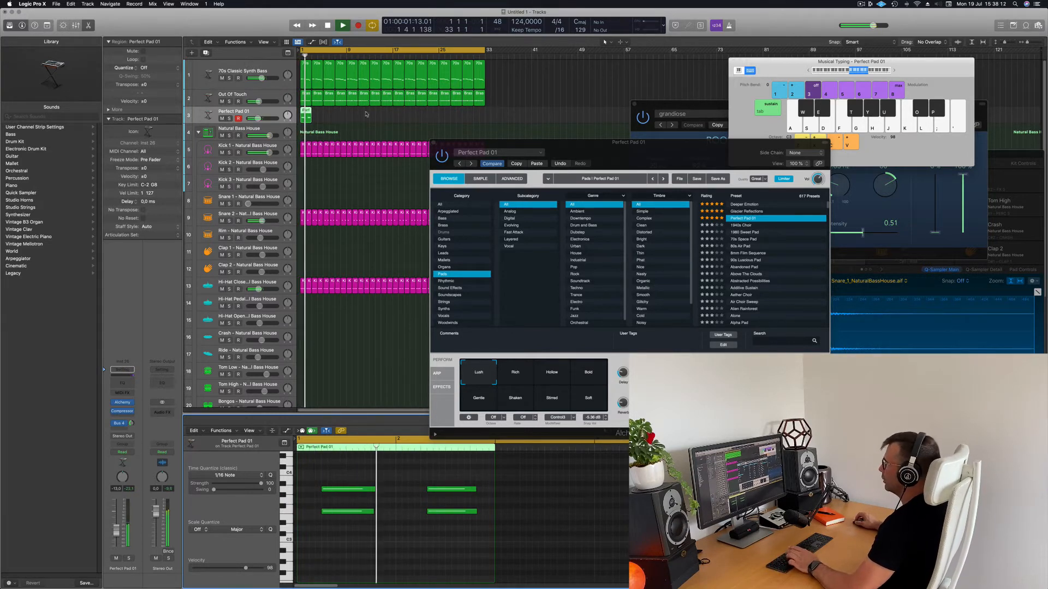
Repeat the two-bar Perfect Pad 01 region along its track until it fills the arrangement up to bar 33
{"action": "left_click", "coordinate": [302, 119]}
{"action": "key", "text": "super+r"}
{"action": "key", "text": "super+r"}
{"action": "key", "text": "super+r"}
{"action": "key", "text": "super+r"}
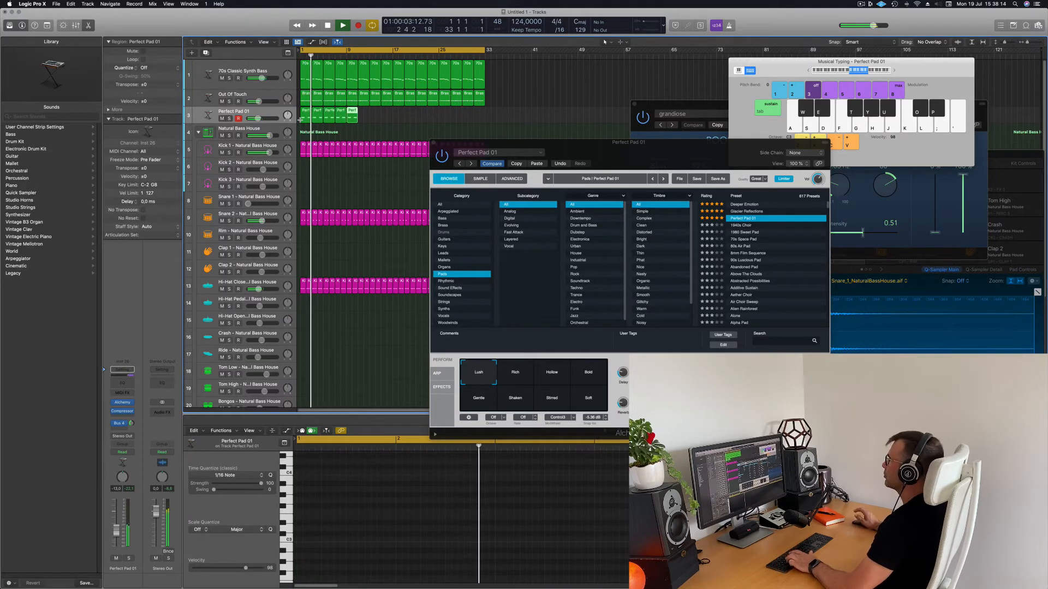
{"action": "key", "text": "super+r"}
{"action": "key", "text": "super+r"}
{"action": "key", "text": "super+r"}
{"action": "key", "text": "super+r"}
{"action": "key", "text": "super+r"}
{"action": "key", "text": "super+r"}
{"action": "key", "text": "super+r"}
{"action": "key", "text": "super+r"}
{"action": "key", "text": "super+r"}
{"action": "key", "text": "super+r"}
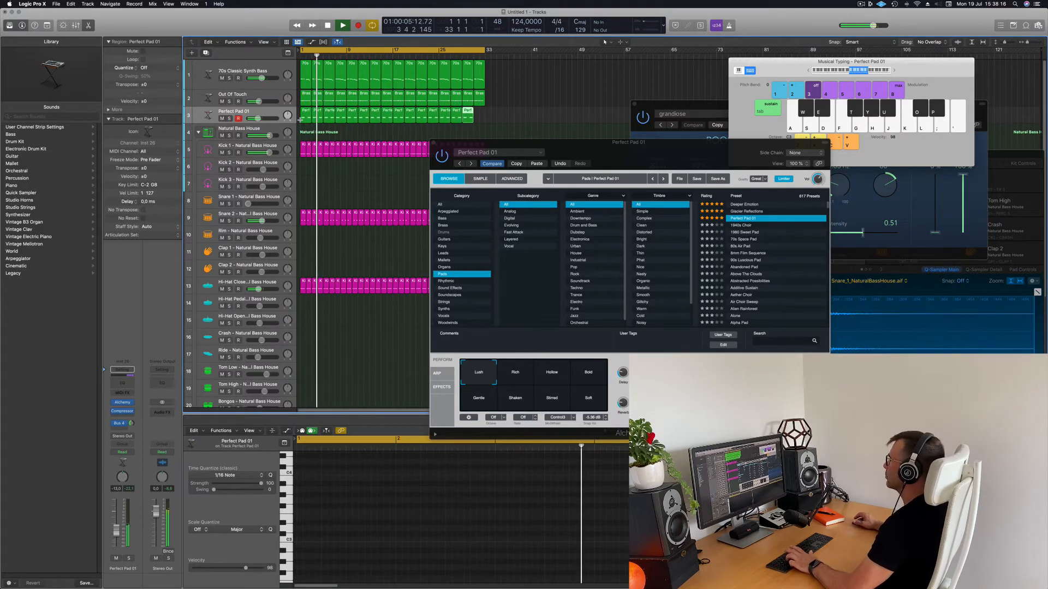
Move the Perfect Pad 01 instrument window off the arrangement and close it
{"action": "left_click_drag", "start_coordinate": [568, 150], "coordinate": [618, 79]}
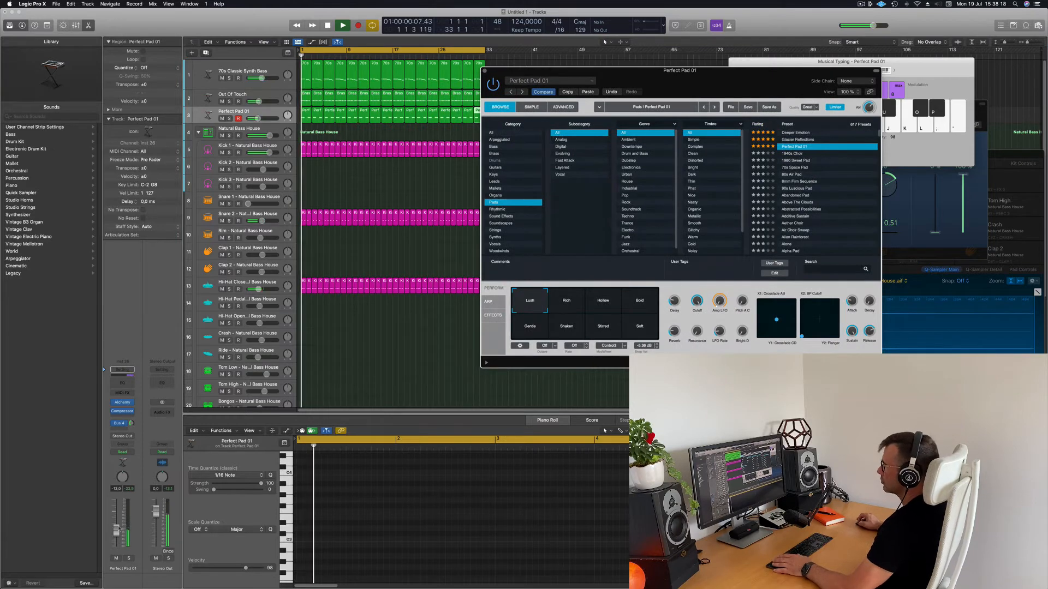
{"action": "key", "text": "super+w"}
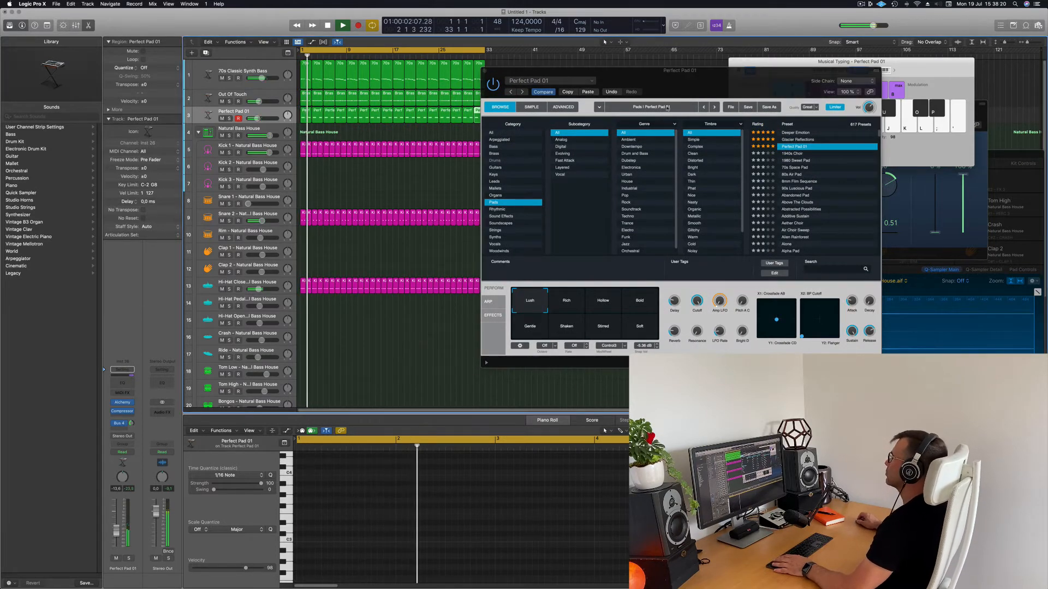
{"action": "left_click_drag", "start_coordinate": [667, 71], "coordinate": [513, 312]}
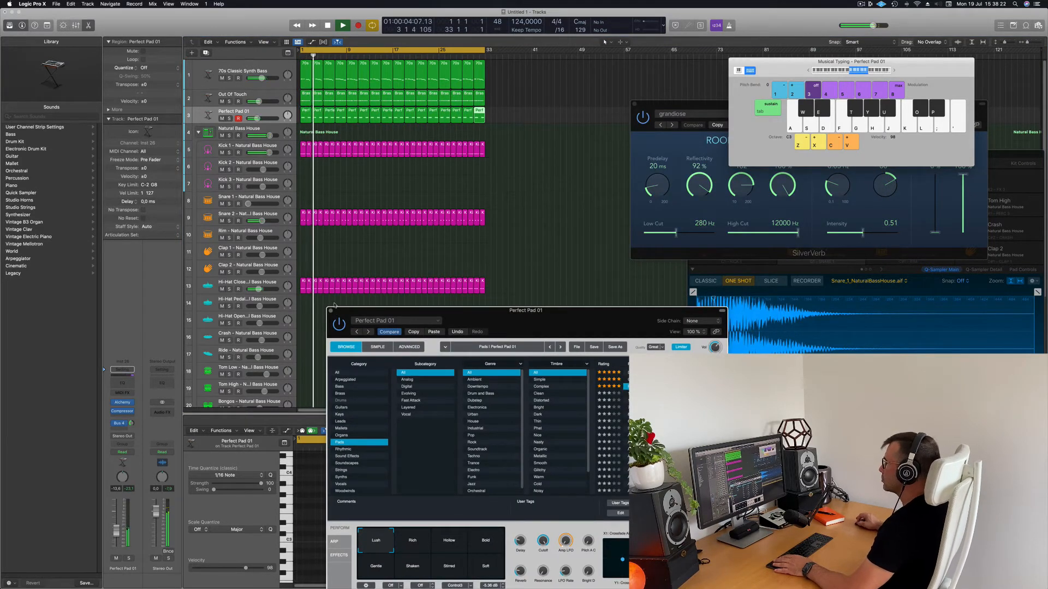
{"action": "key", "text": "super+w"}
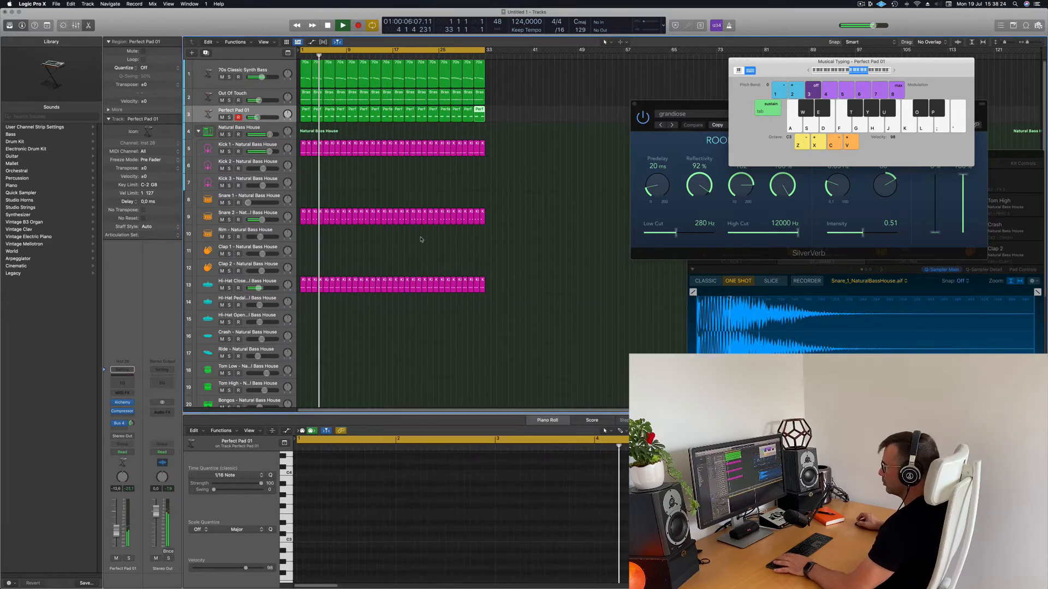
Play the arrangement from the start to check how the pad sits with the bass, brass and drums
{"action": "key", "text": "Return"}
{"action": "scroll", "coordinate": [312, 211], "scroll_direction": "down", "scroll_amount": 1}
{"action": "scroll", "coordinate": [325, 247], "scroll_direction": "down", "scroll_amount": 3}
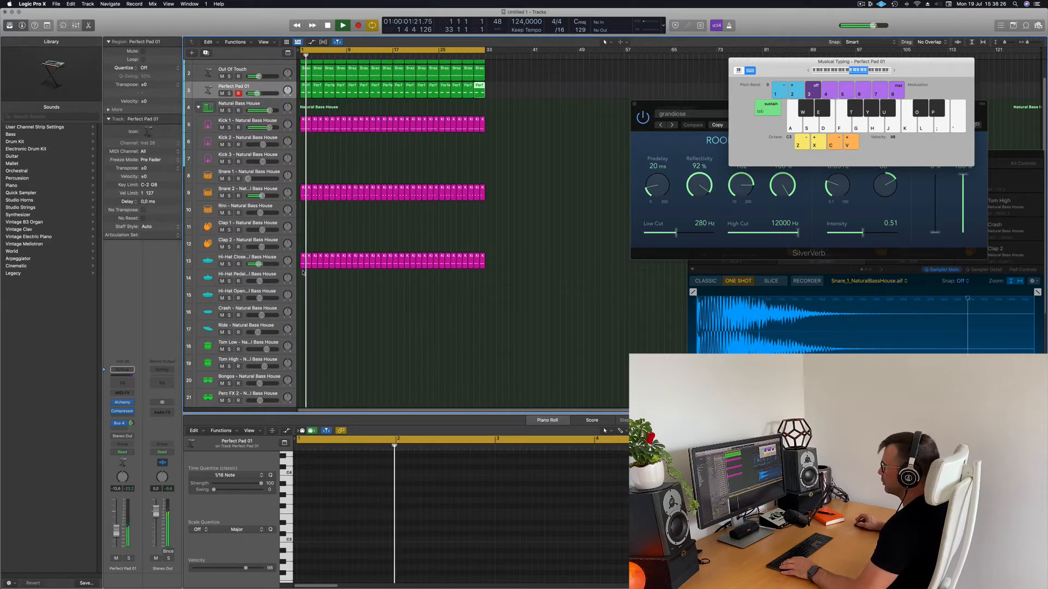
{"action": "scroll", "coordinate": [326, 249], "scroll_direction": "up", "scroll_amount": 3}
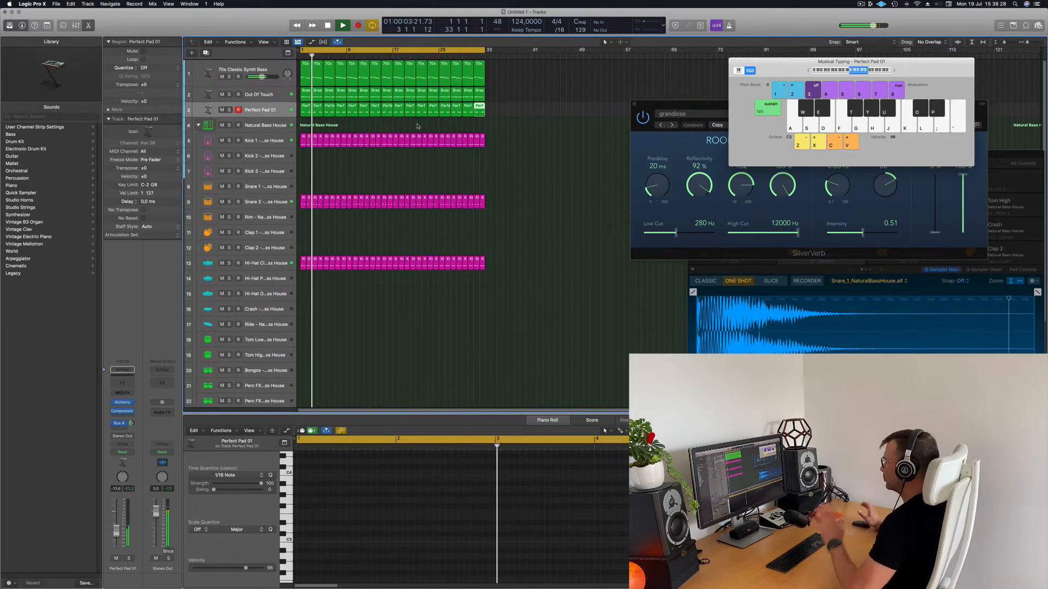
{"action": "left_click", "coordinate": [418, 127]}
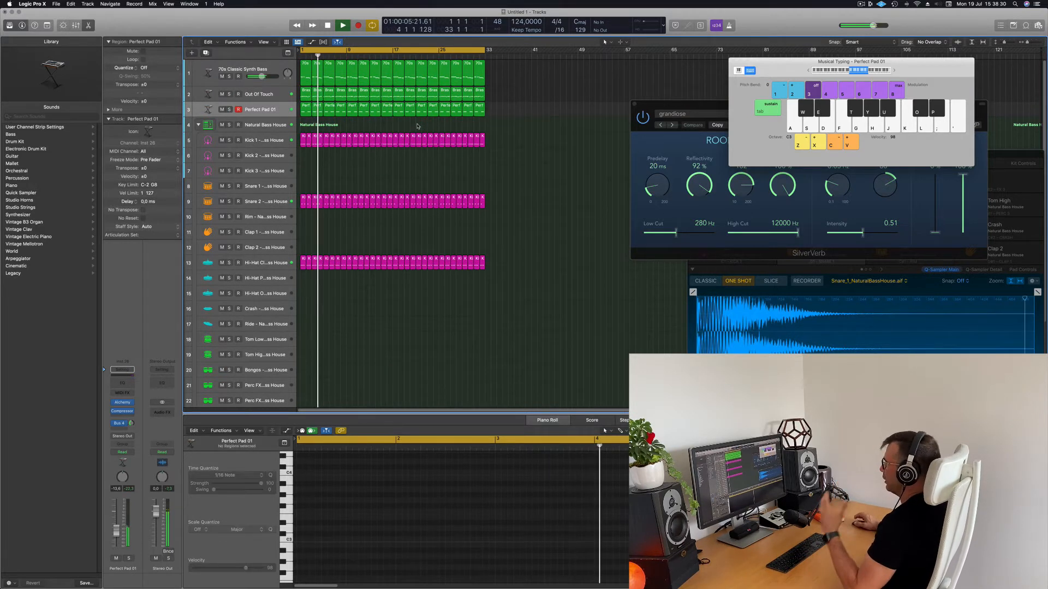
{"action": "key", "text": "space"}
{"action": "key", "text": "space"}
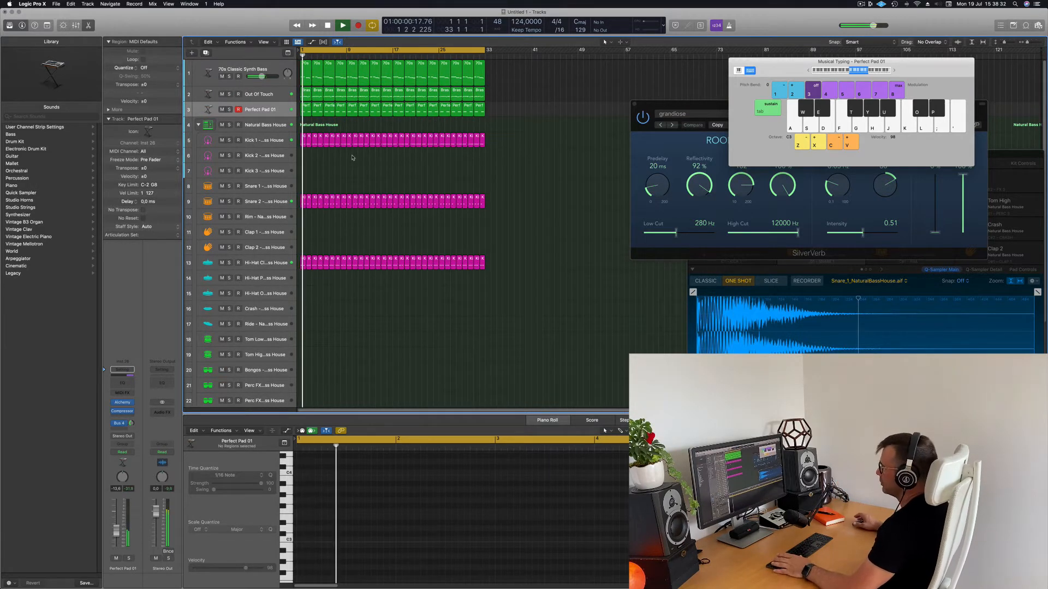
{"action": "key", "text": "space"}
{"action": "key", "text": "space"}
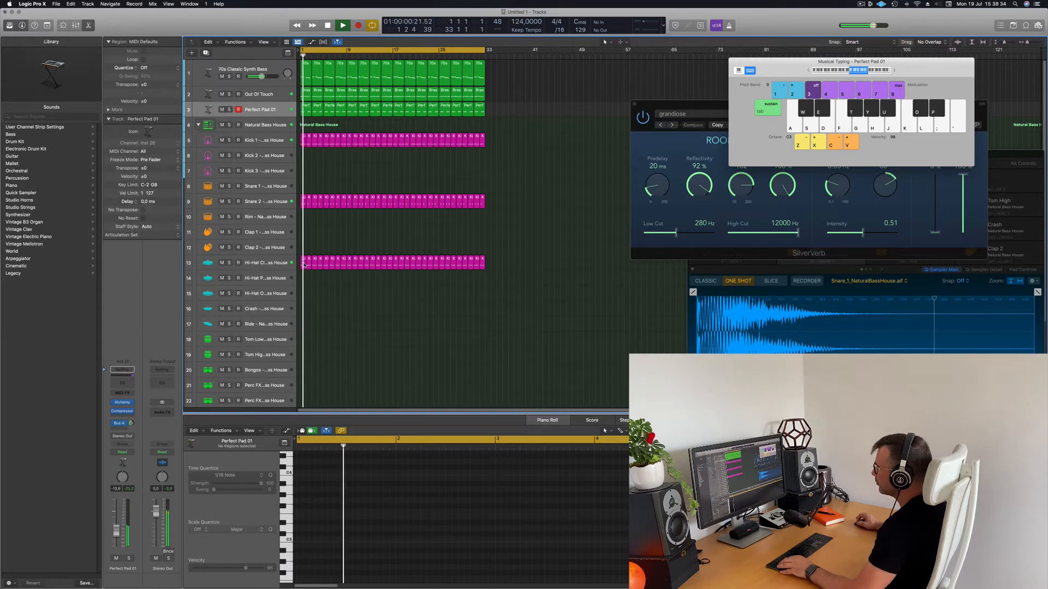
Copy the first closed hi-hat region to bar 1 of the Hi-Hat Pedal track and select its four notes
{"action": "left_click", "coordinate": [303, 264]}
{"action": "left_click_drag", "start_coordinate": [302, 264], "coordinate": [303, 282]}
{"action": "key", "text": "space"}
{"action": "left_click_drag", "start_coordinate": [305, 529], "coordinate": [409, 570]}
{"action": "key", "text": "space"}
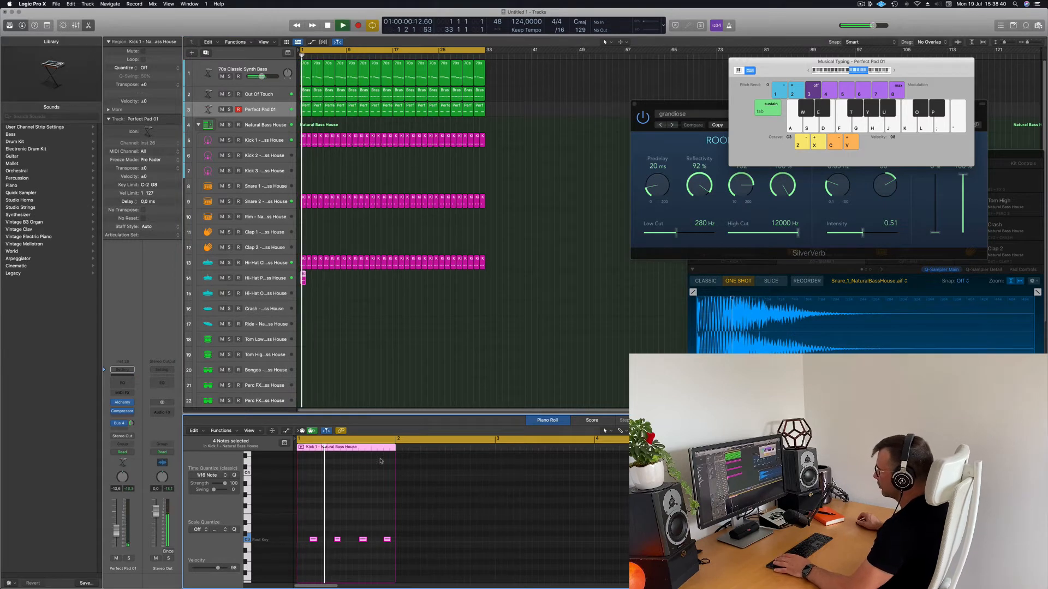
Repeat the one-bar Hi-Hat Pedal region through the arrangement and delete the surplus copies beyond bar 33
{"action": "key", "text": "space"}
{"action": "key", "text": "Tab"}
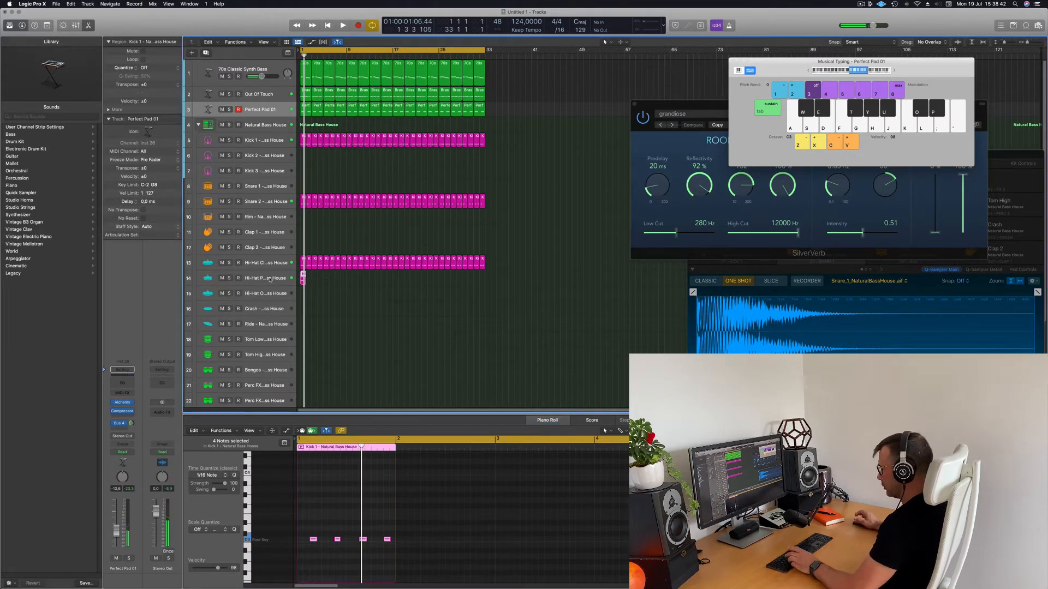
{"action": "key", "text": "super+r"}
{"action": "key", "text": "super+r"}
{"action": "key", "text": "super+r"}
{"action": "key", "text": "super+r"}
{"action": "key", "text": "super+r"}
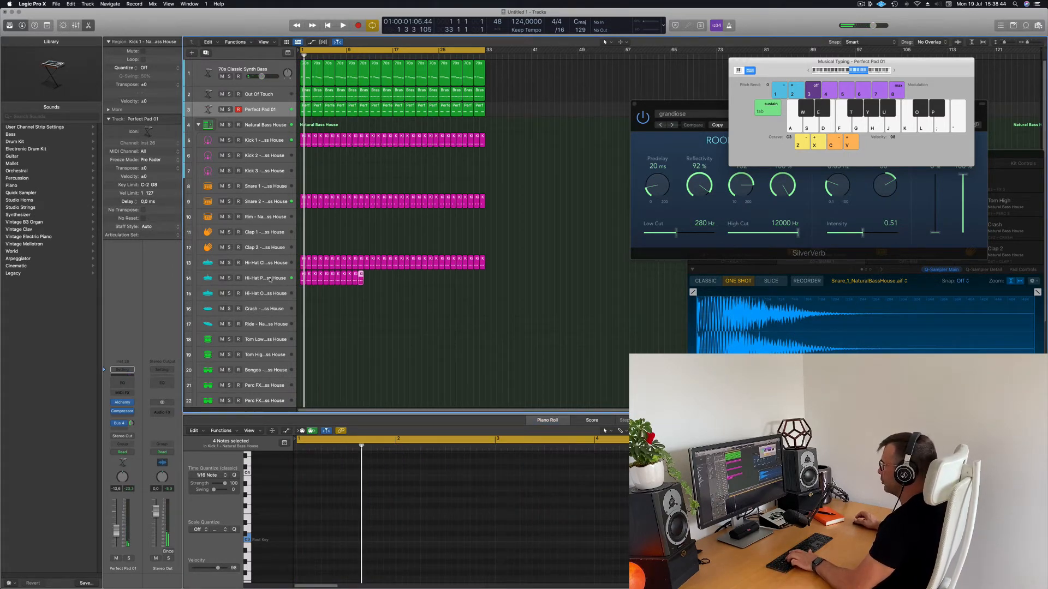
{"action": "left_click", "coordinate": [248, 277]}
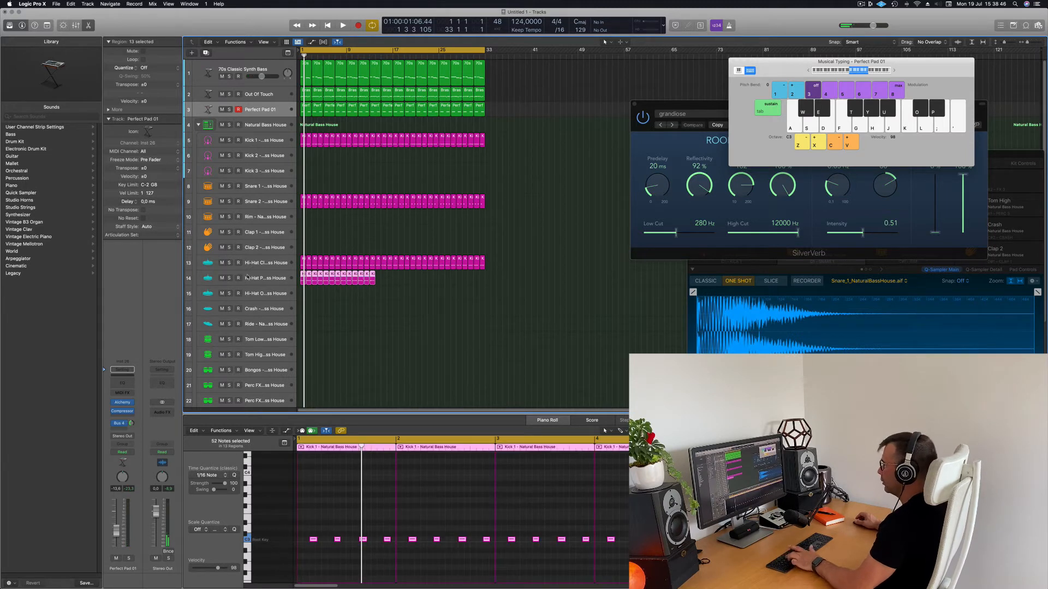
{"action": "key", "text": "super+r"}
{"action": "key", "text": "super+r"}
{"action": "key", "text": "space"}
{"action": "left_click_drag", "start_coordinate": [557, 275], "coordinate": [486, 287]}
{"action": "key", "text": "Delete"}
Lower the Hi-Hat Pedal track's volume to about -17.4 dB during playback
{"action": "key", "text": "space"}
{"action": "key", "text": "space"}
{"action": "left_click", "coordinate": [250, 277]}
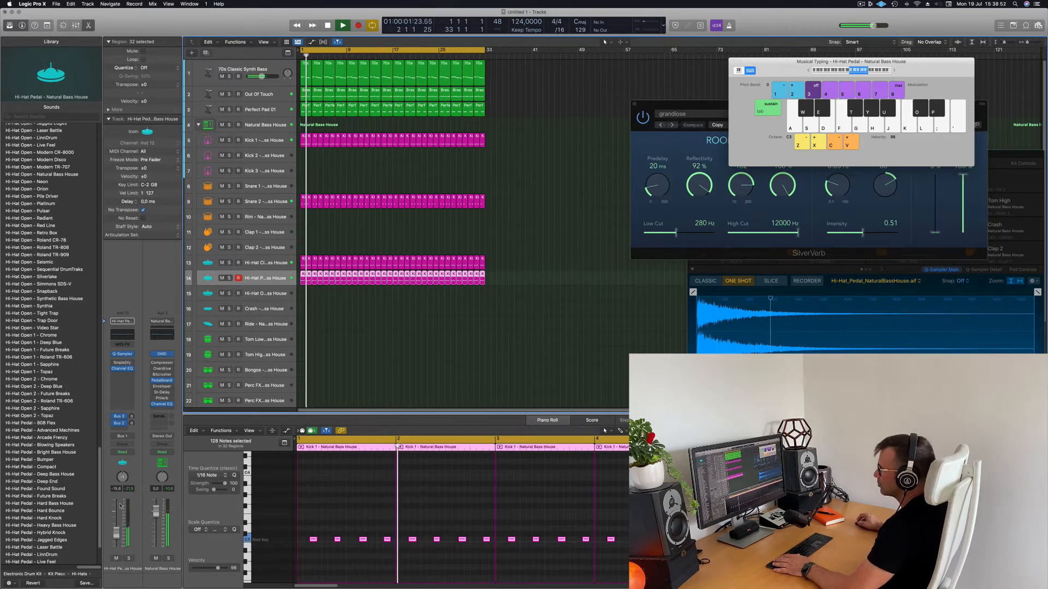
{"action": "key", "text": "space"}
{"action": "key", "text": "space"}
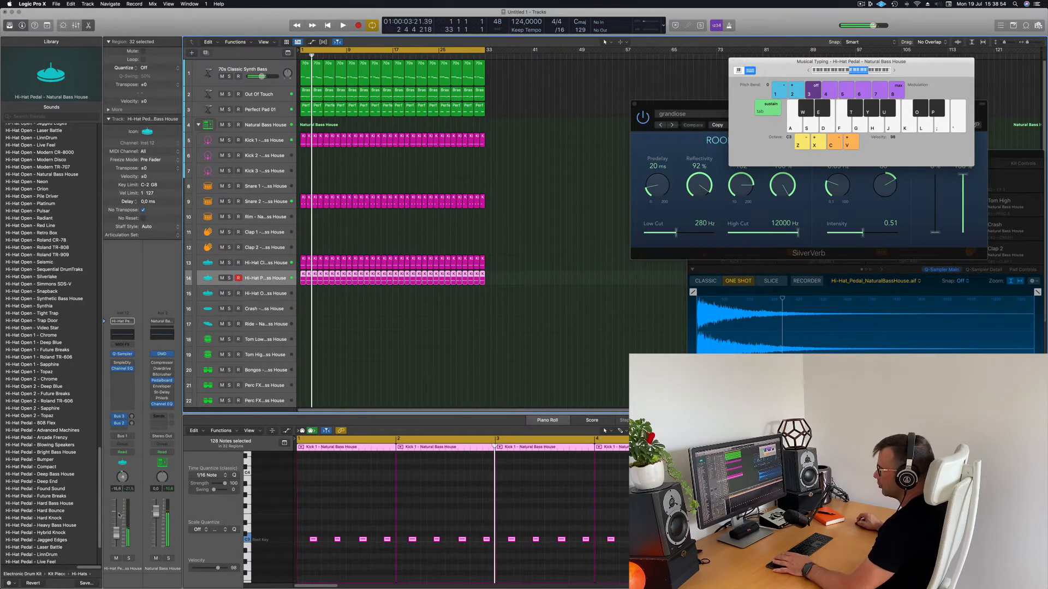
{"action": "left_click_drag", "start_coordinate": [117, 538], "coordinate": [116, 540]}
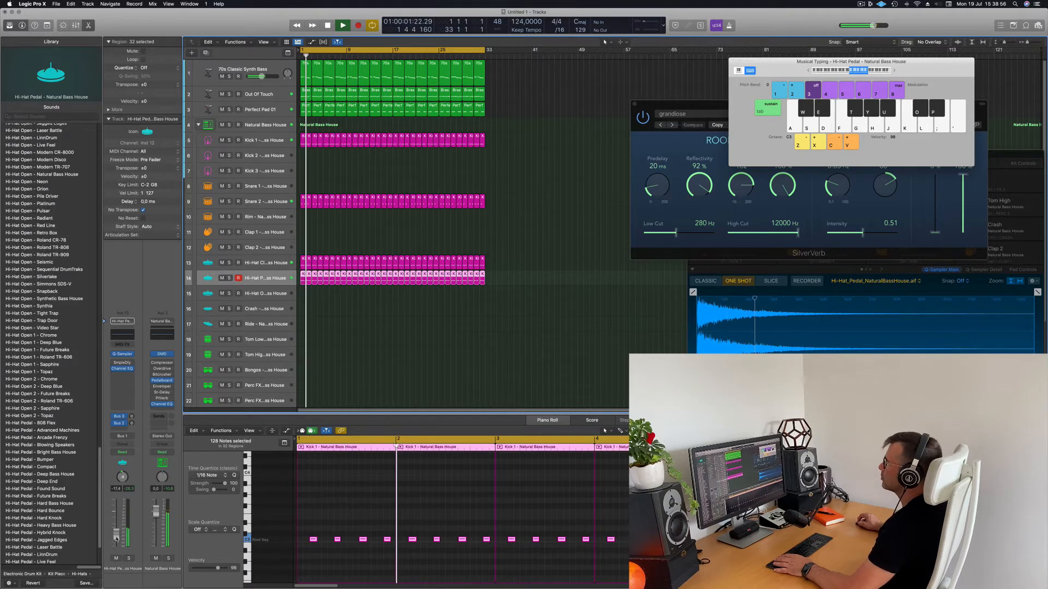
{"action": "left_click", "coordinate": [542, 291]}
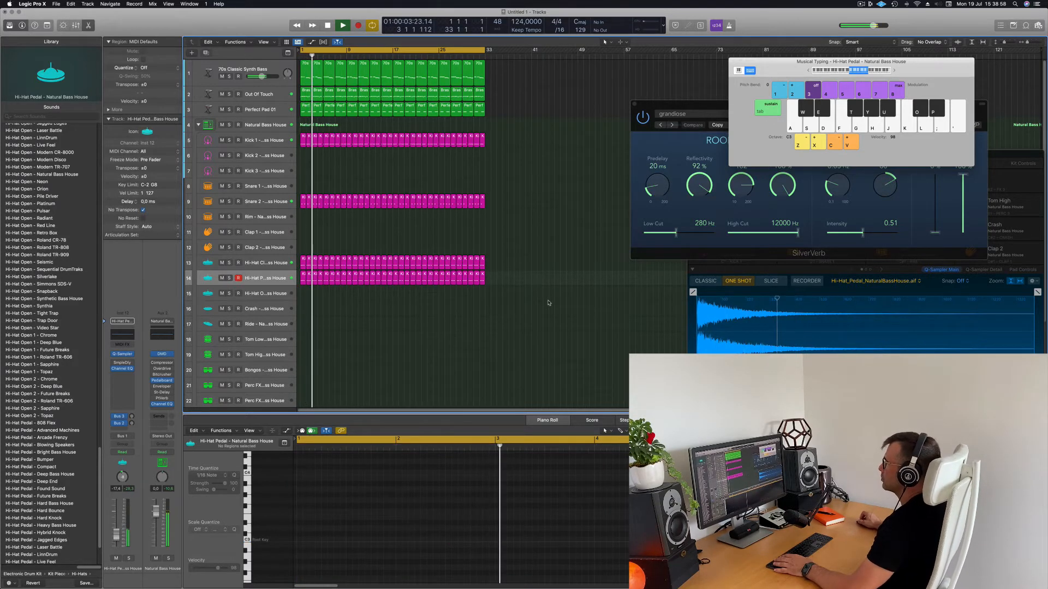
Copy the first Snare 2 region to bar 1 of the Bongos track and play it
{"action": "scroll", "coordinate": [311, 216], "scroll_direction": "down", "scroll_amount": 5}
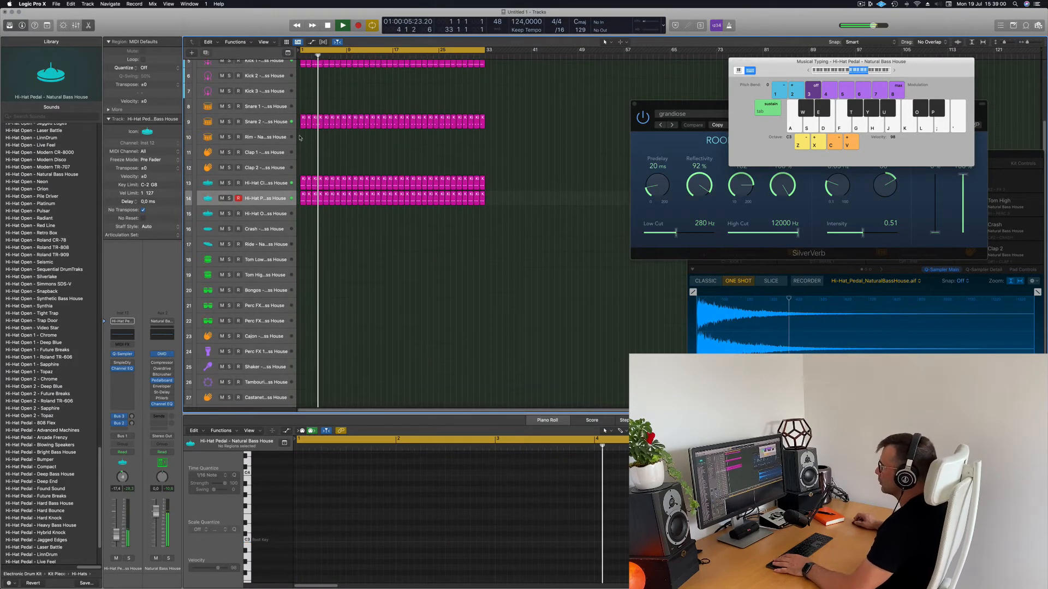
{"action": "key", "text": "space"}
{"action": "left_click", "coordinate": [304, 120]}
{"action": "left_click_drag", "start_coordinate": [304, 120], "coordinate": [304, 290]}
{"action": "key", "text": "space"}
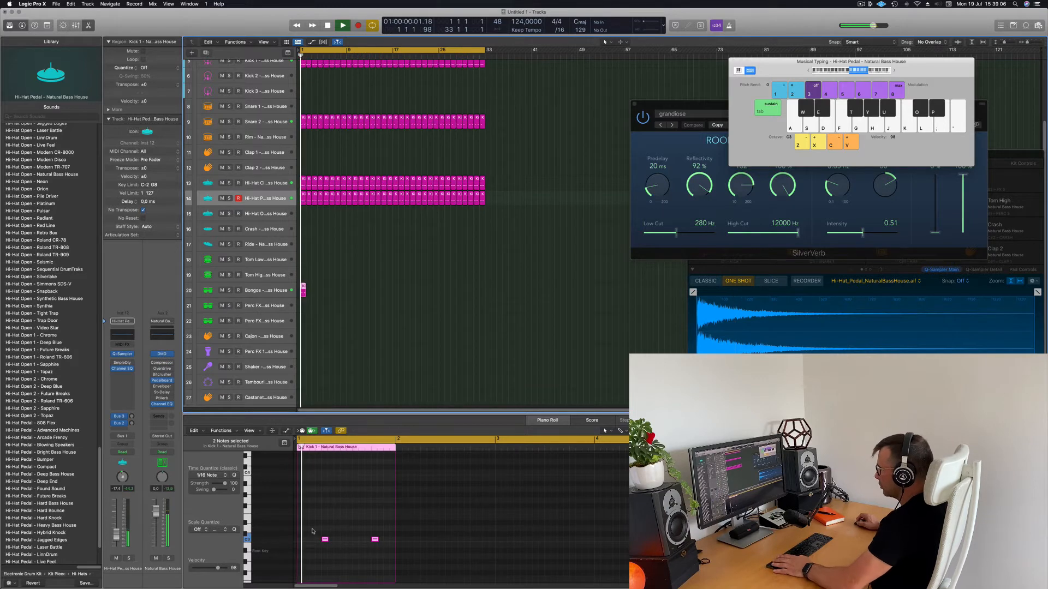
Move both notes in the Bongos region an eighth note earlier
{"action": "left_click_drag", "start_coordinate": [312, 528], "coordinate": [414, 558]}
{"action": "key", "text": "space"}
{"action": "key", "text": "space"}
{"action": "key", "text": "alt+Left"}
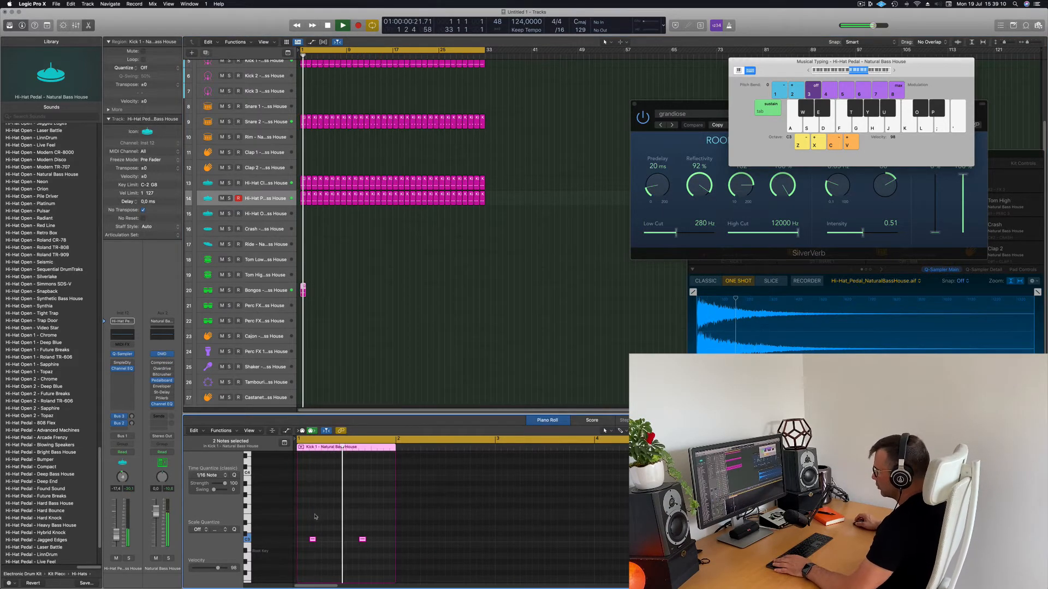
{"action": "key", "text": "space"}
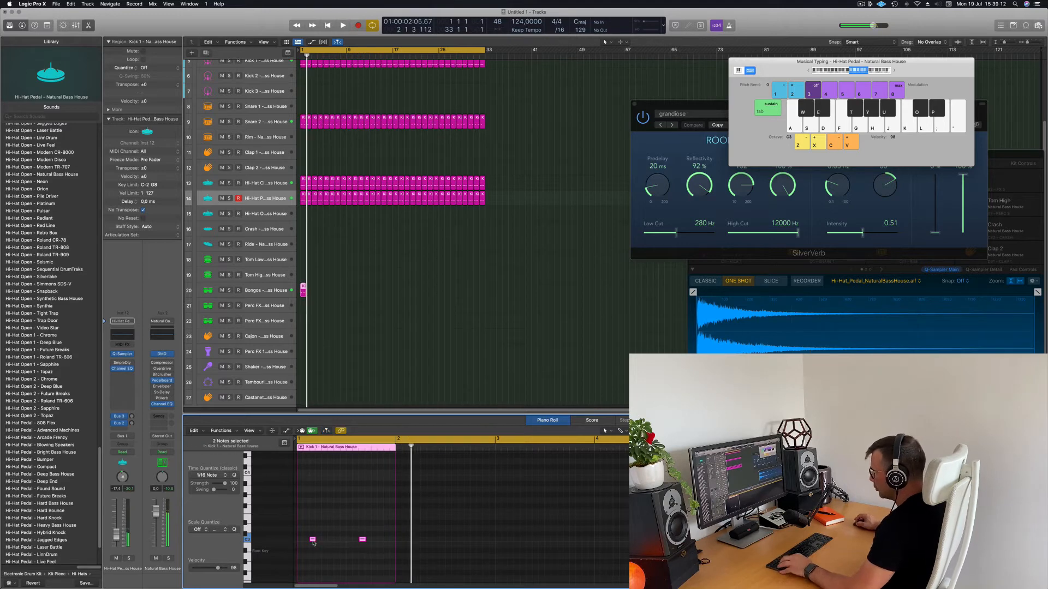
Duplicate the two bongo notes three sixteenths later and select all four notes
{"action": "left_click_drag", "start_coordinate": [313, 542], "coordinate": [332, 544]}
{"action": "key", "text": "space"}
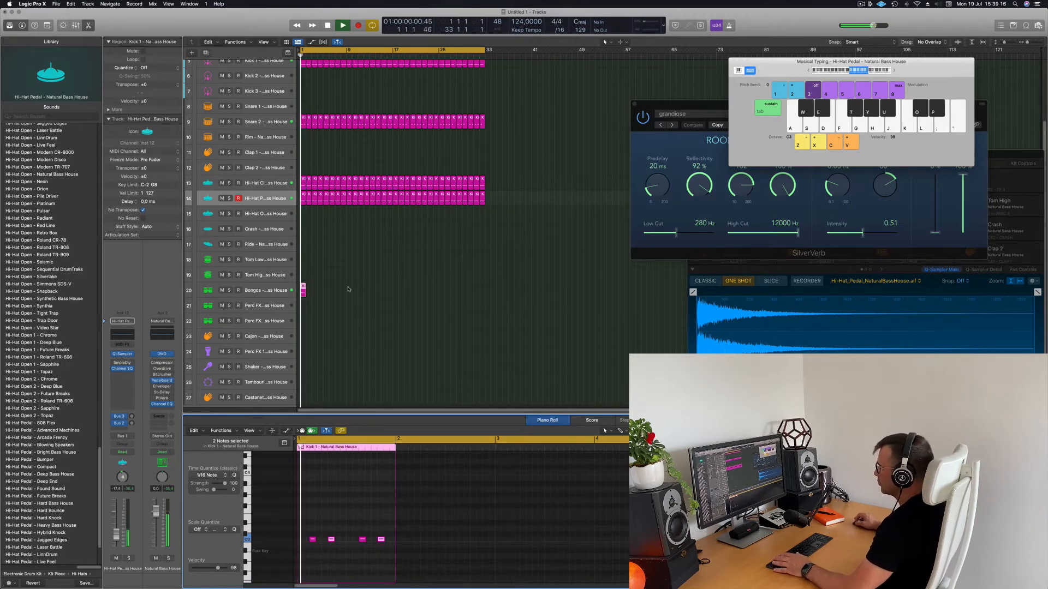
{"action": "left_click_drag", "start_coordinate": [305, 514], "coordinate": [425, 555]}
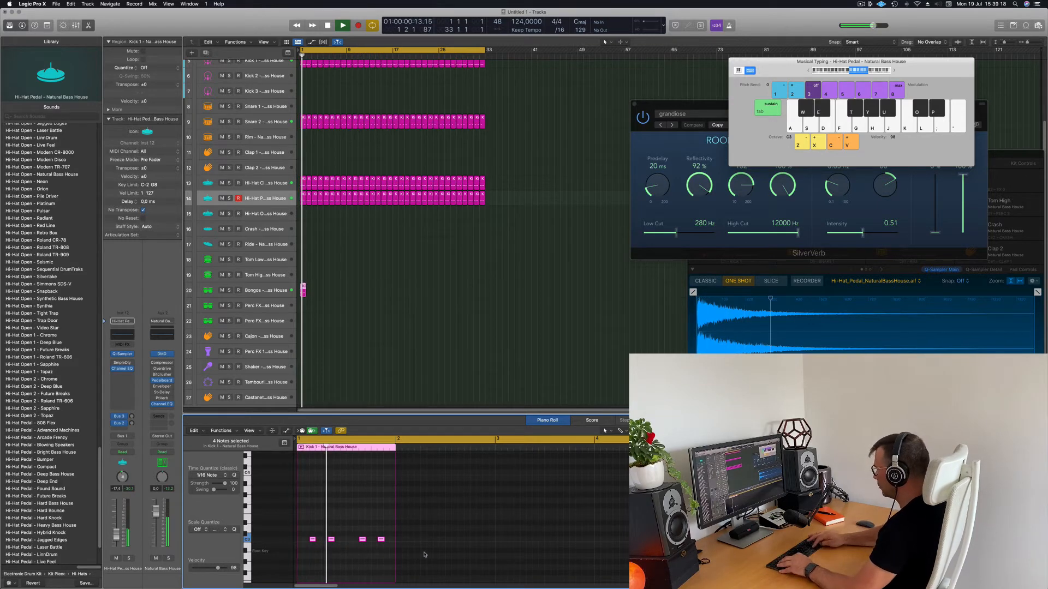
Lower the Bongos track's volume and fill the track up to bar 32 with repeats of its one-bar region
{"action": "left_click", "coordinate": [256, 291]}
{"action": "left_click_drag", "start_coordinate": [117, 527], "coordinate": [116, 536]}
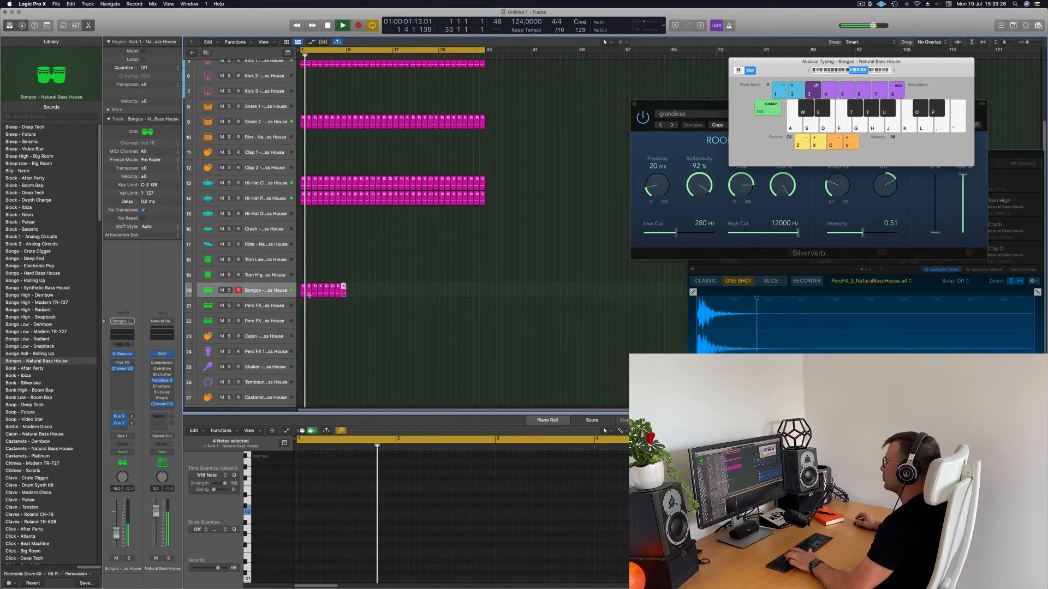
{"action": "left_click", "coordinate": [274, 291]}
{"action": "key", "text": "super+r"}
{"action": "key", "text": "super+r"}
{"action": "key", "text": "super+r"}
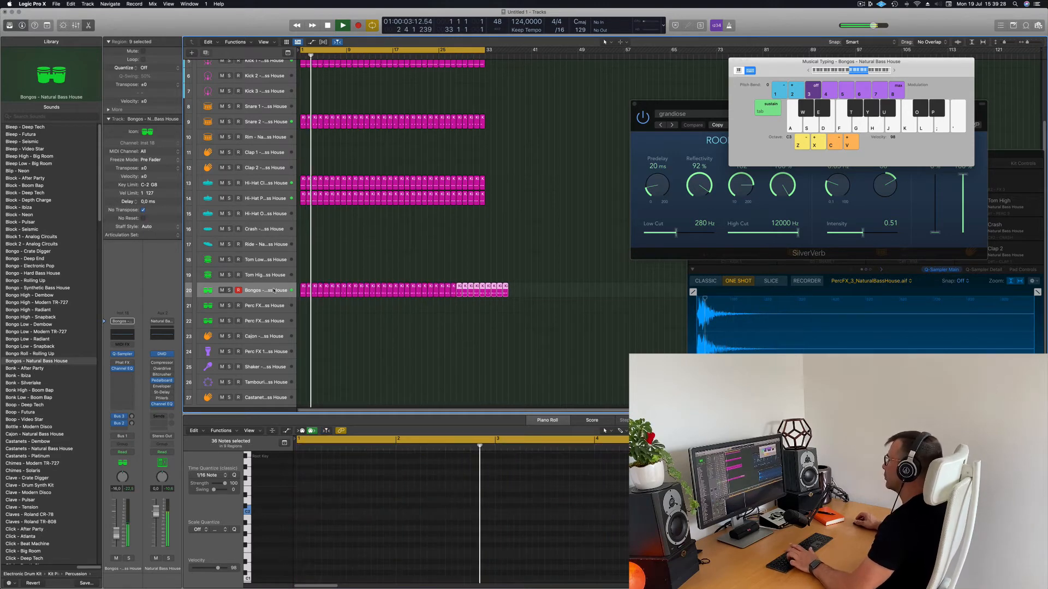
{"action": "left_click_drag", "start_coordinate": [557, 277], "coordinate": [484, 316]}
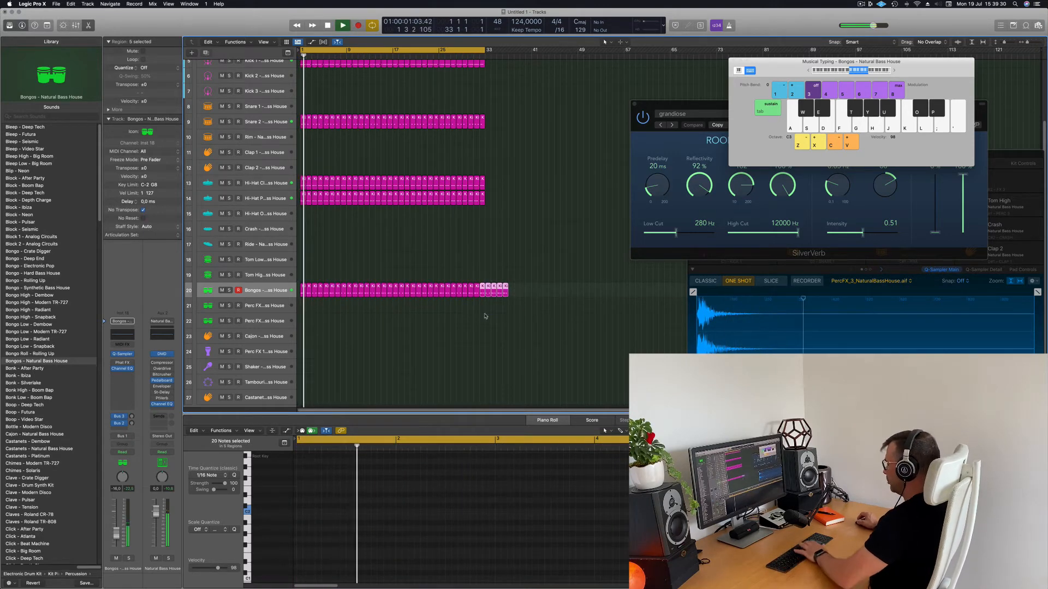
{"action": "key", "text": "Delete"}
Name and color all regions in the arrangement by their tracks
{"action": "key", "text": "super+a"}
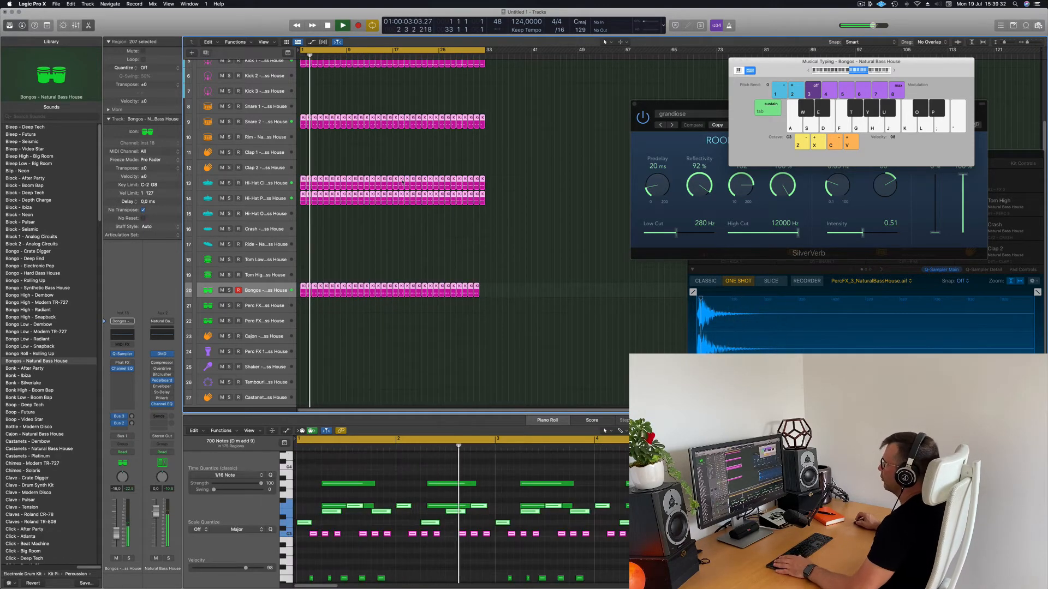
{"action": "right_click", "coordinate": [405, 183]}
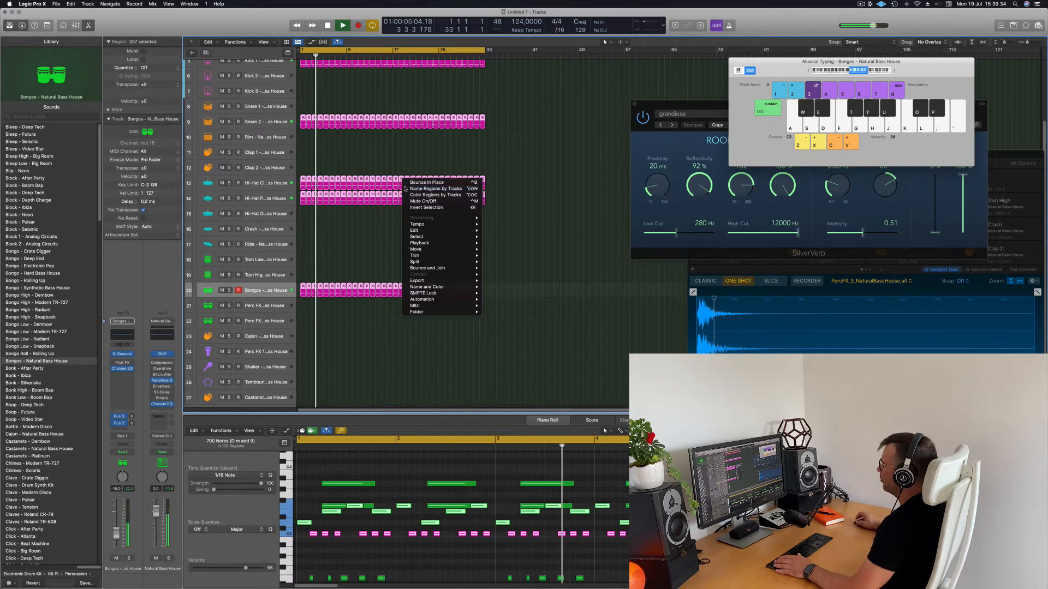
{"action": "left_click", "coordinate": [418, 189]}
{"action": "right_click", "coordinate": [403, 182]}
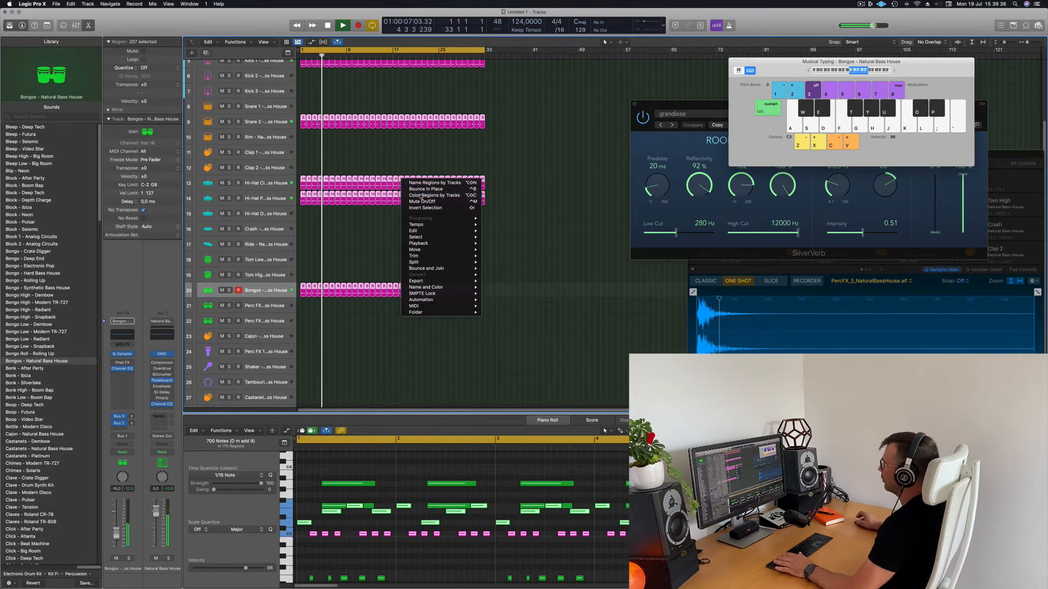
{"action": "left_click", "coordinate": [421, 196]}
{"action": "left_click", "coordinate": [371, 260]}
Play the arrangement from the start with all 27 tracks fitted in view
{"action": "key", "text": "space"}
{"action": "scroll", "coordinate": [371, 261], "scroll_direction": "up", "scroll_amount": 5}
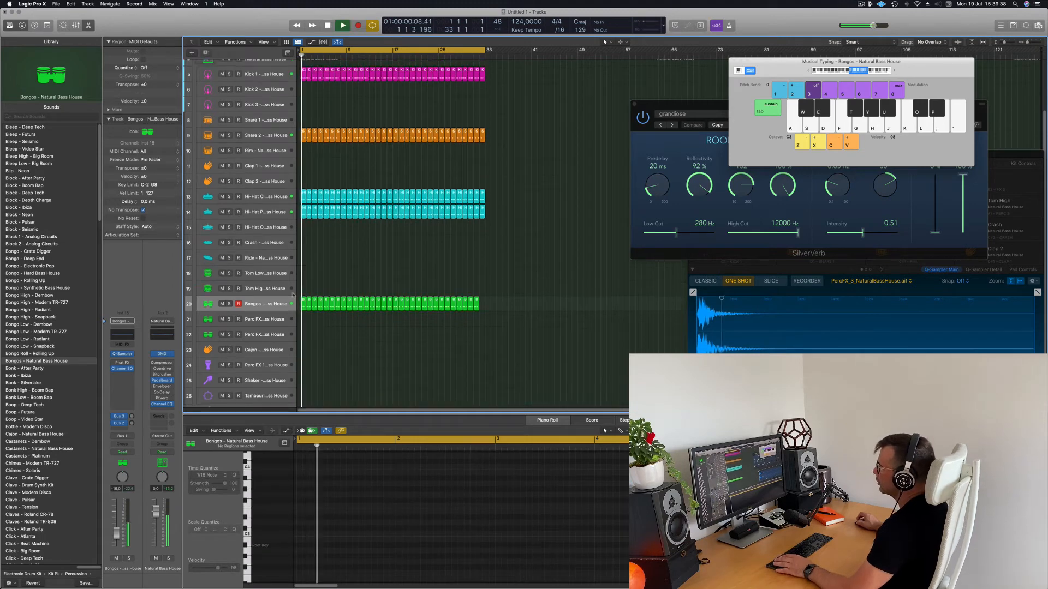
{"action": "key", "text": "super+Up"}
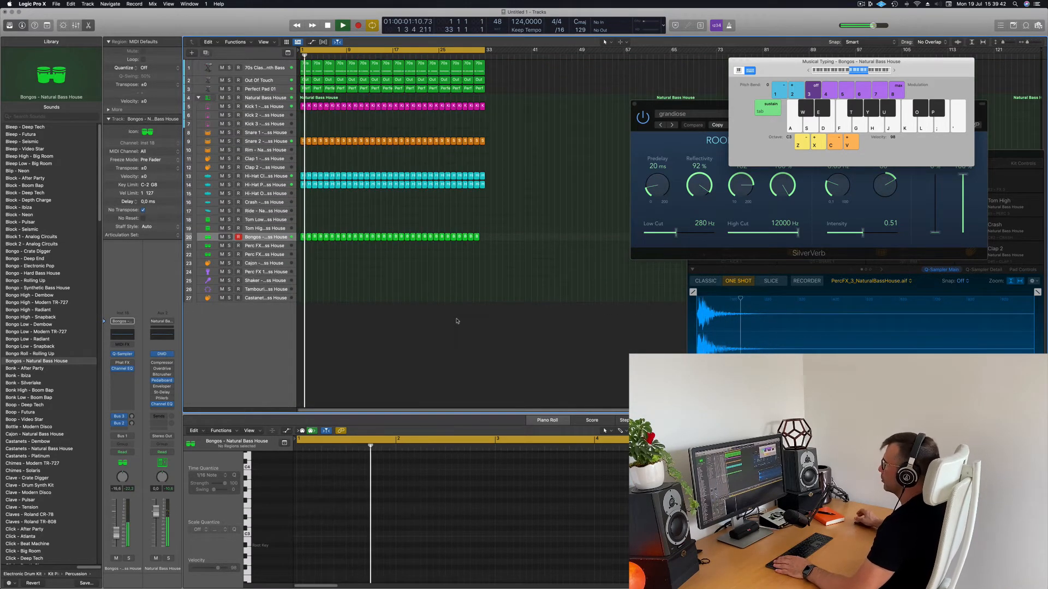
{"action": "key", "text": "super+Down"}
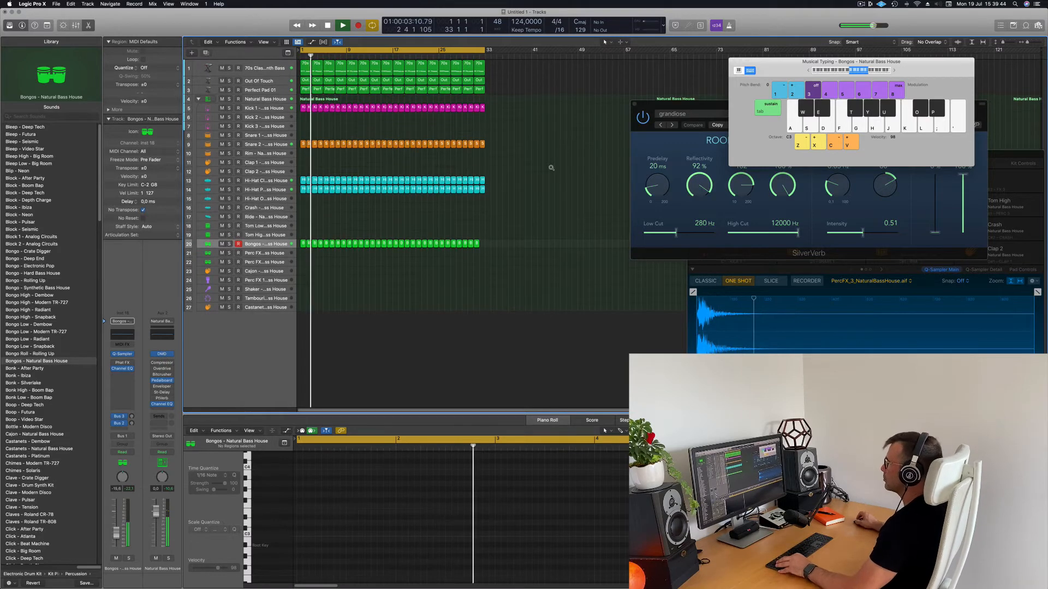
Open the Alchemy synth on the Perfect Pad 01 track and lower its cutoff to about 27% while the arrangement plays from the start
{"action": "key", "text": "super+Right"}
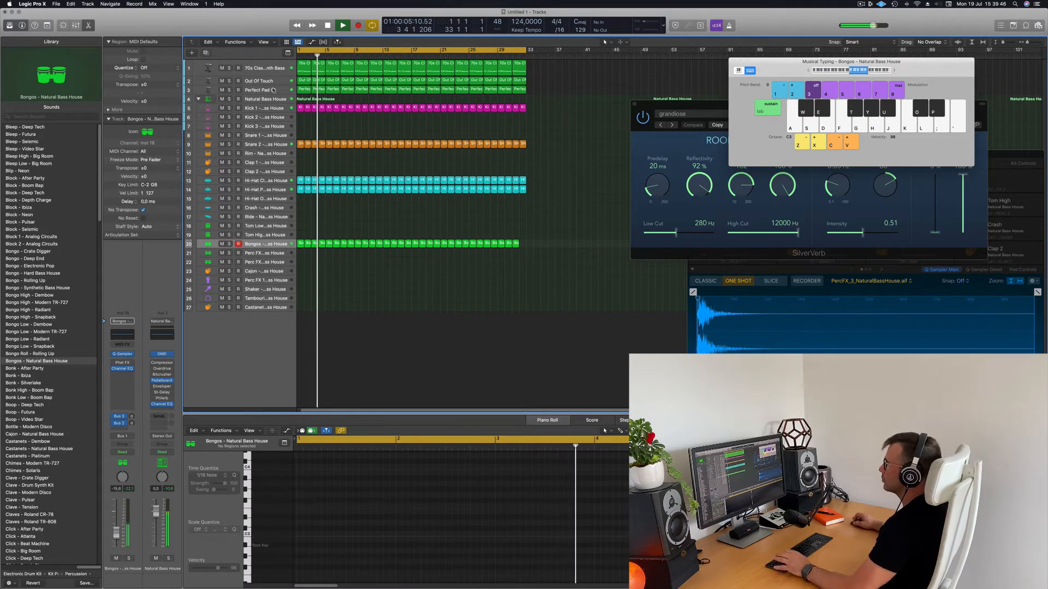
{"action": "left_click", "coordinate": [259, 90]}
{"action": "key", "text": "Return"}
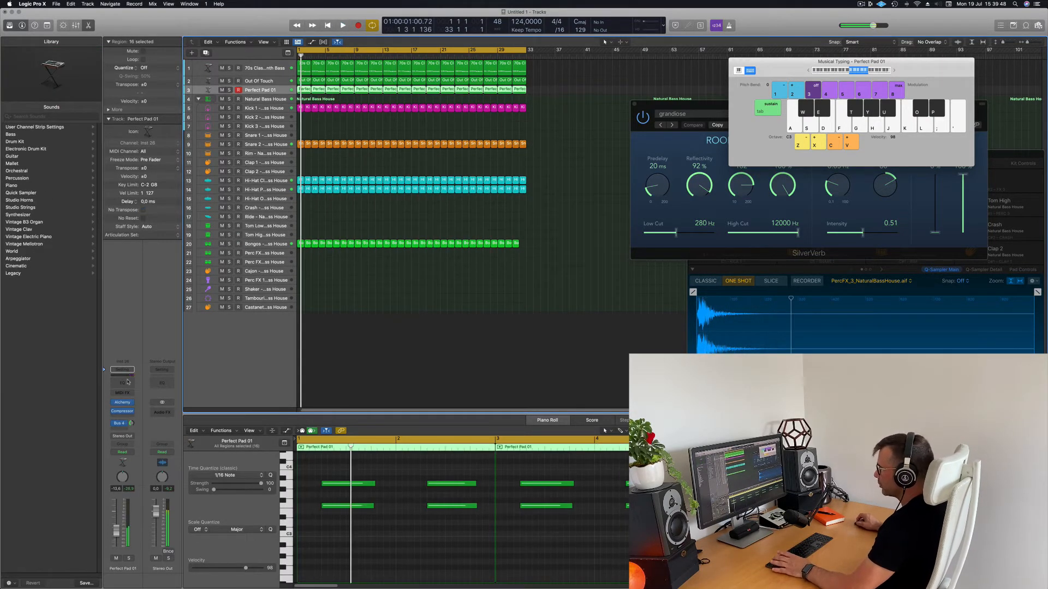
{"action": "key", "text": "Return"}
{"action": "key", "text": "space"}
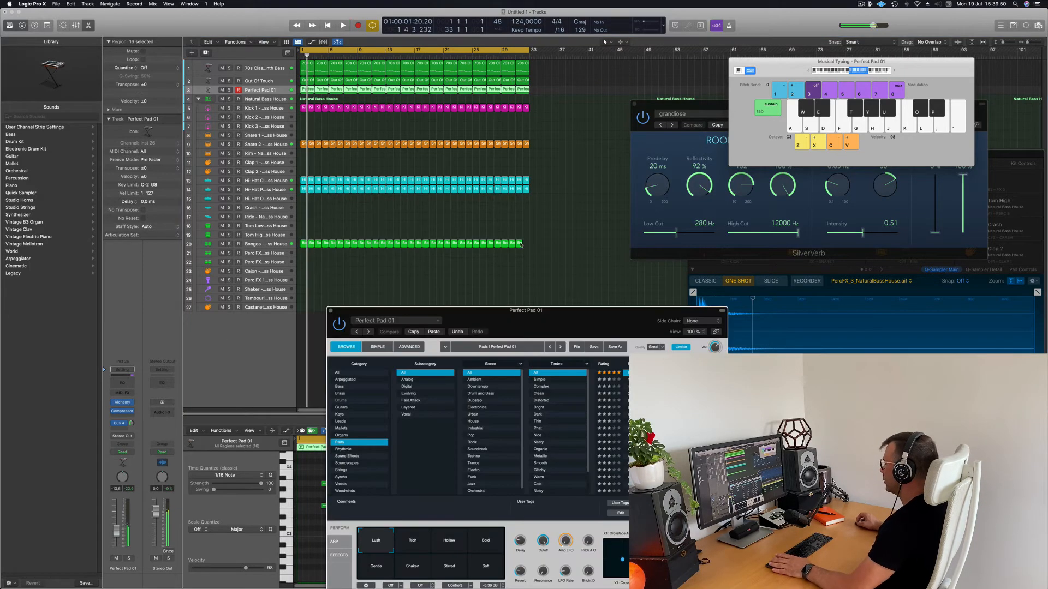
{"action": "left_click_drag", "start_coordinate": [588, 323], "coordinate": [594, 187]}
{"action": "key", "text": "Return"}
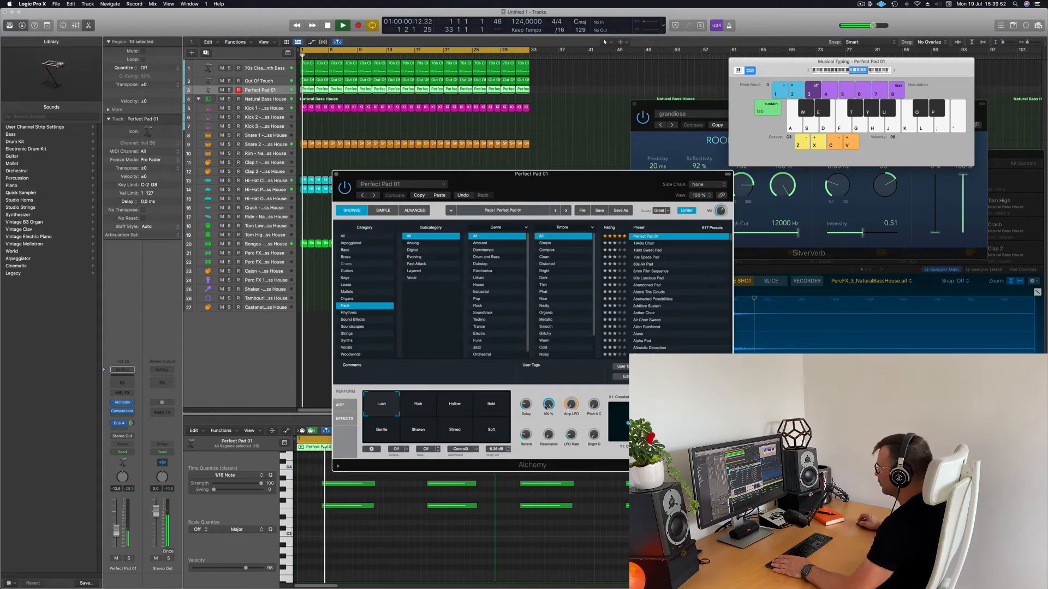
{"action": "left_click_drag", "start_coordinate": [547, 406], "coordinate": [548, 418]}
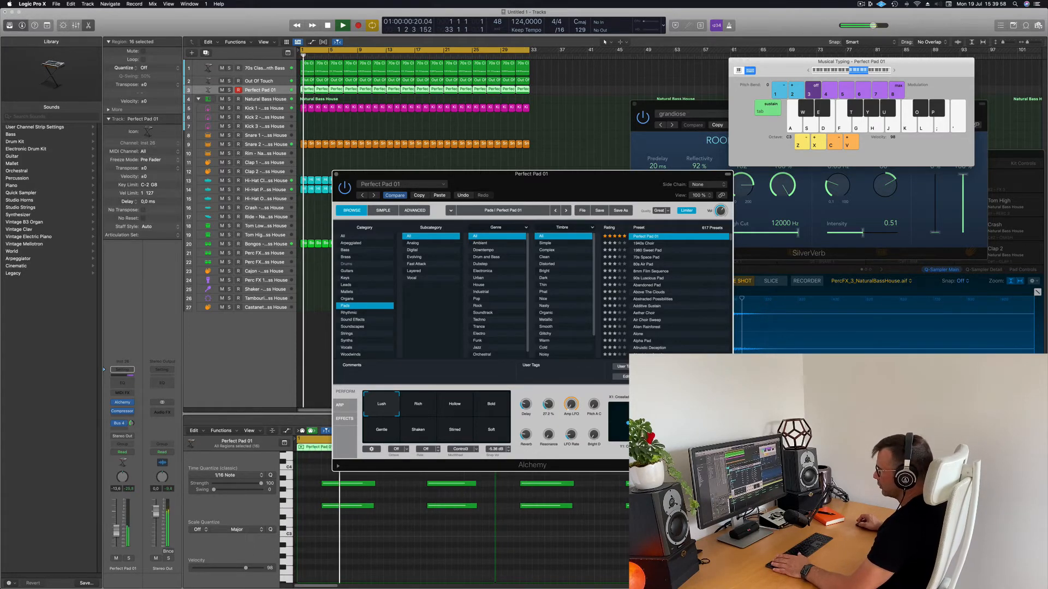
Adjust the Perfect Pad 01 track's volume, insert a Channel EQ on it, and close its plug-in windows
{"action": "left_click_drag", "start_coordinate": [117, 531], "coordinate": [116, 529]}
{"action": "left_click", "coordinate": [127, 387]}
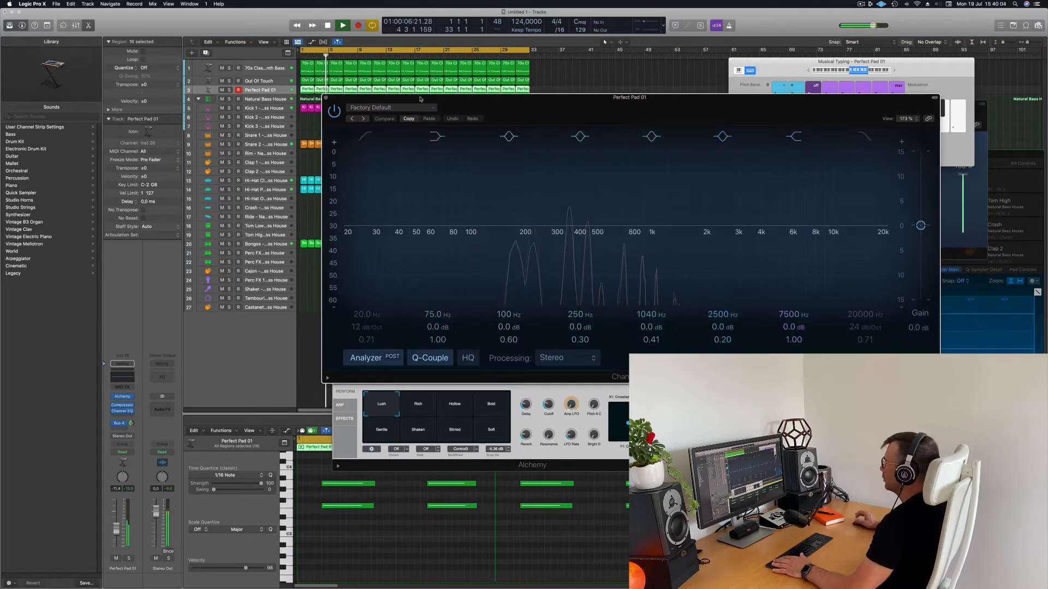
{"action": "left_click", "coordinate": [326, 99]}
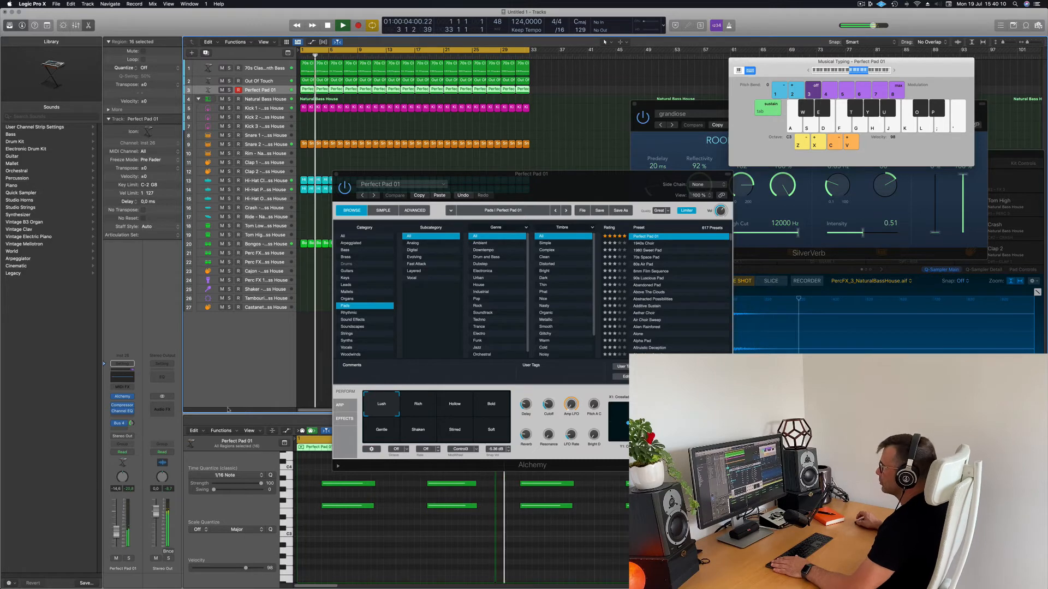
{"action": "left_click", "coordinate": [336, 174]}
Lower the Bongos track's volume and copy the first pedal hi-hat region to the Ride track at bar 1
{"action": "left_click", "coordinate": [262, 244]}
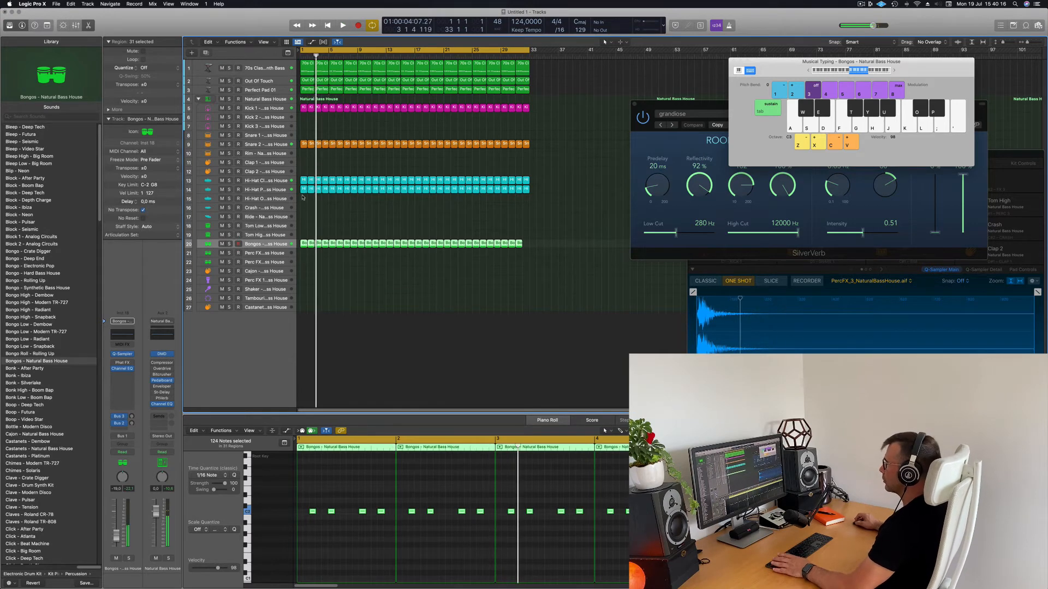
{"action": "left_click_drag", "start_coordinate": [304, 189], "coordinate": [304, 207]}
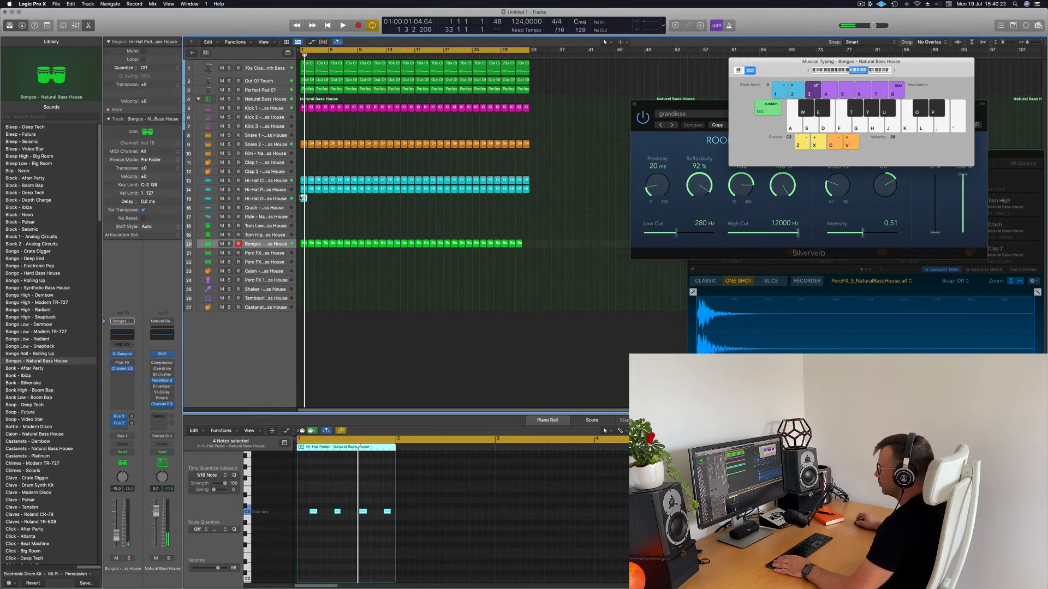
{"action": "left_click_drag", "start_coordinate": [304, 198], "coordinate": [304, 218]}
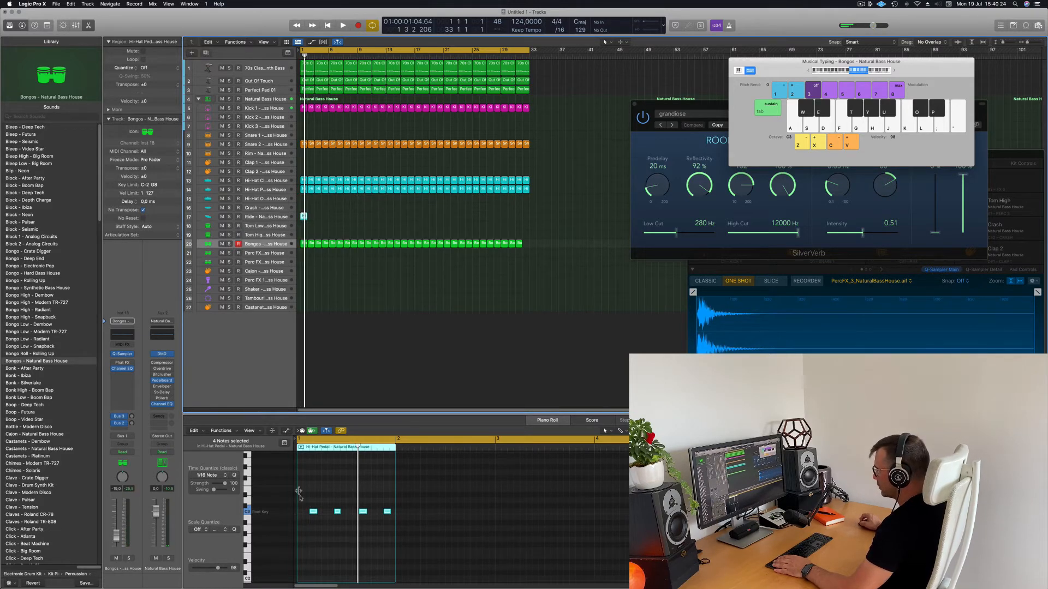
Shift the four notes of the Ride region two sixteenths earlier, starting at 1 1 1 1, and play the result
{"action": "left_click", "coordinate": [299, 512]}
{"action": "left_click_drag", "start_coordinate": [314, 513], "coordinate": [301, 513]}
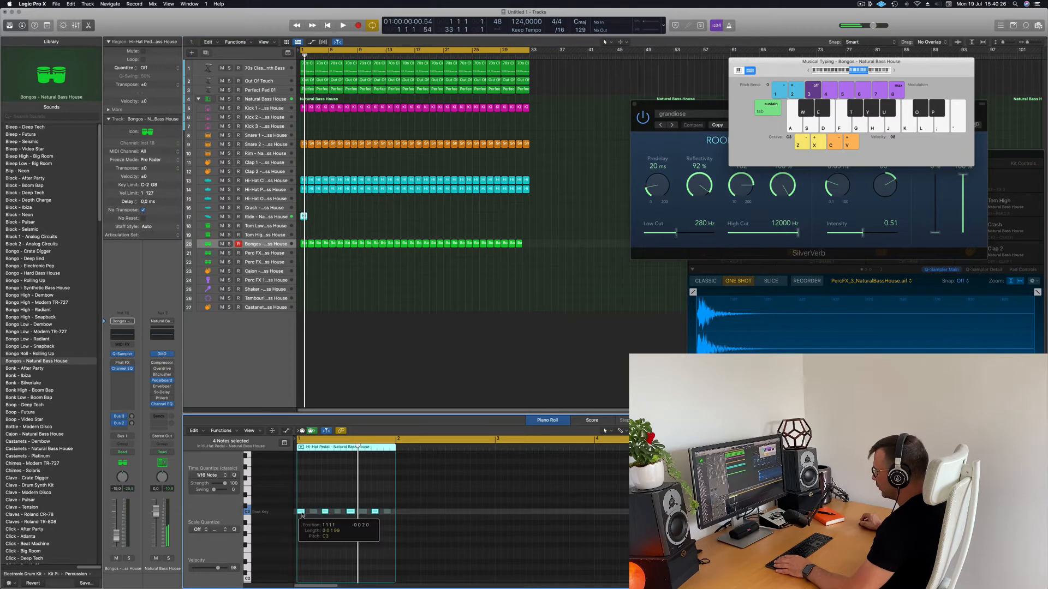
{"action": "key", "text": "space"}
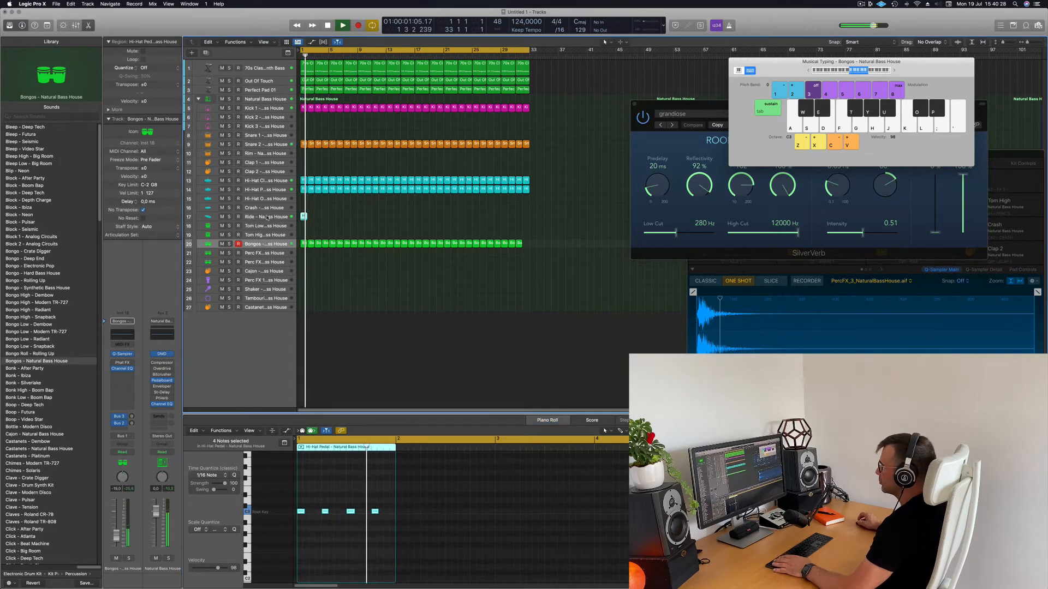
Fill the Ride track up to bar 32 with repeats of its one-bar region
{"action": "left_click", "coordinate": [266, 218]}
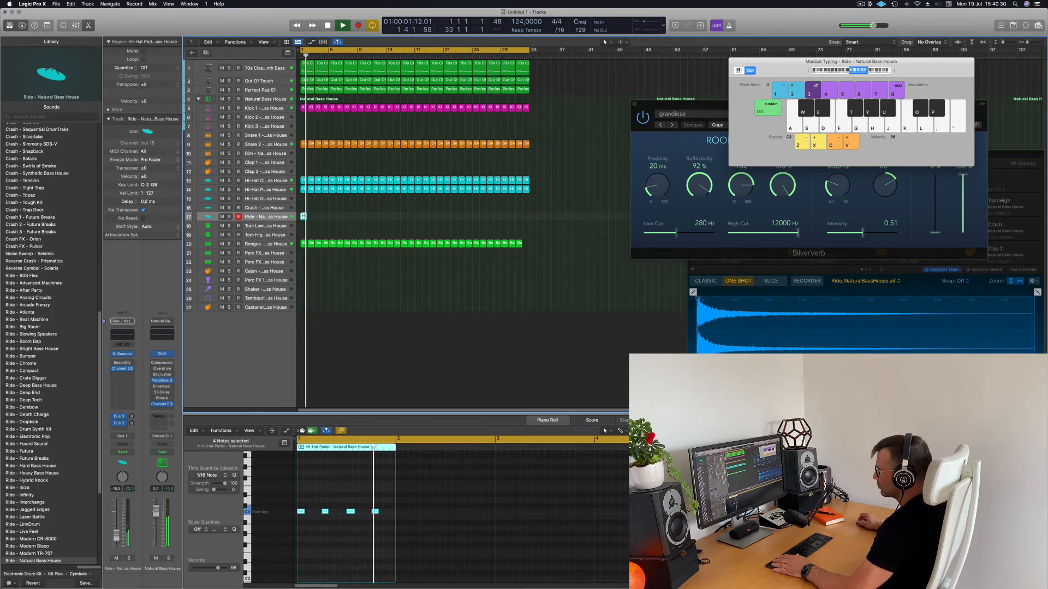
{"action": "left_click_drag", "start_coordinate": [341, 222], "coordinate": [303, 216]}
{"action": "key", "text": "super+r"}
{"action": "key", "text": "super+r"}
{"action": "key", "text": "super+r"}
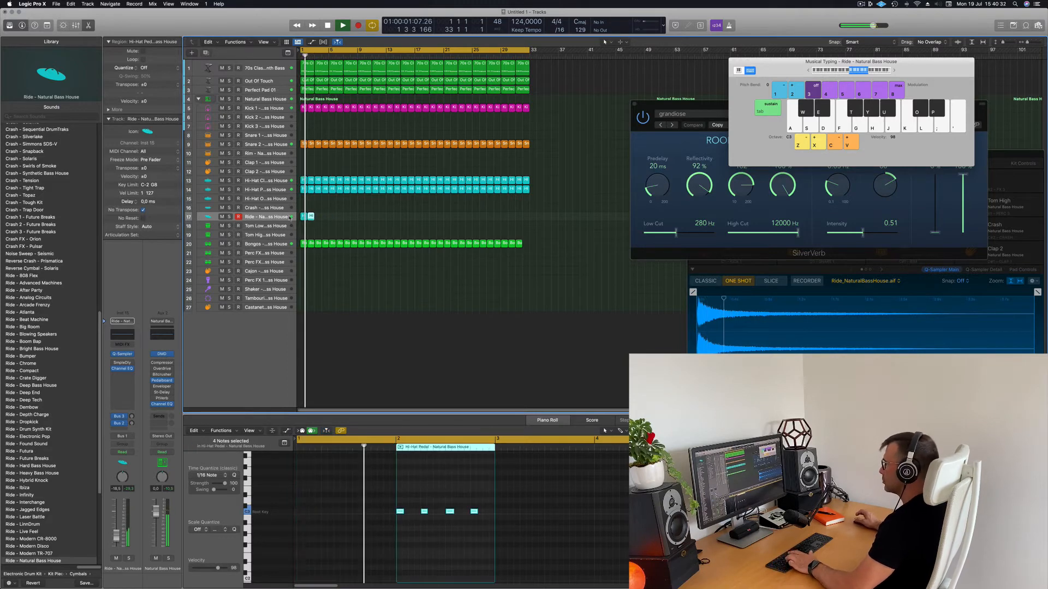
{"action": "key", "text": "super+r"}
{"action": "key", "text": "super+r"}
{"action": "key", "text": "super+r"}
{"action": "key", "text": "super+r"}
{"action": "key", "text": "super+r"}
{"action": "key", "text": "super+r"}
{"action": "key", "text": "super+r"}
{"action": "key", "text": "super+r"}
{"action": "key", "text": "super+r"}
{"action": "key", "text": "super+r"}
{"action": "key", "text": "super+r"}
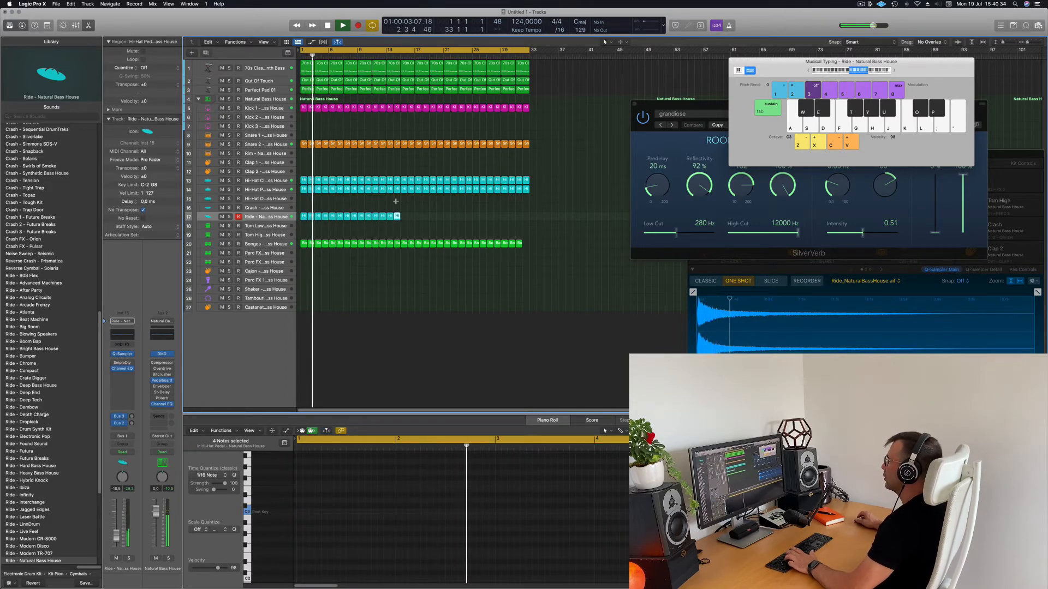
{"action": "key", "text": "super+r"}
{"action": "left_click_drag", "start_coordinate": [427, 223], "coordinate": [301, 217]}
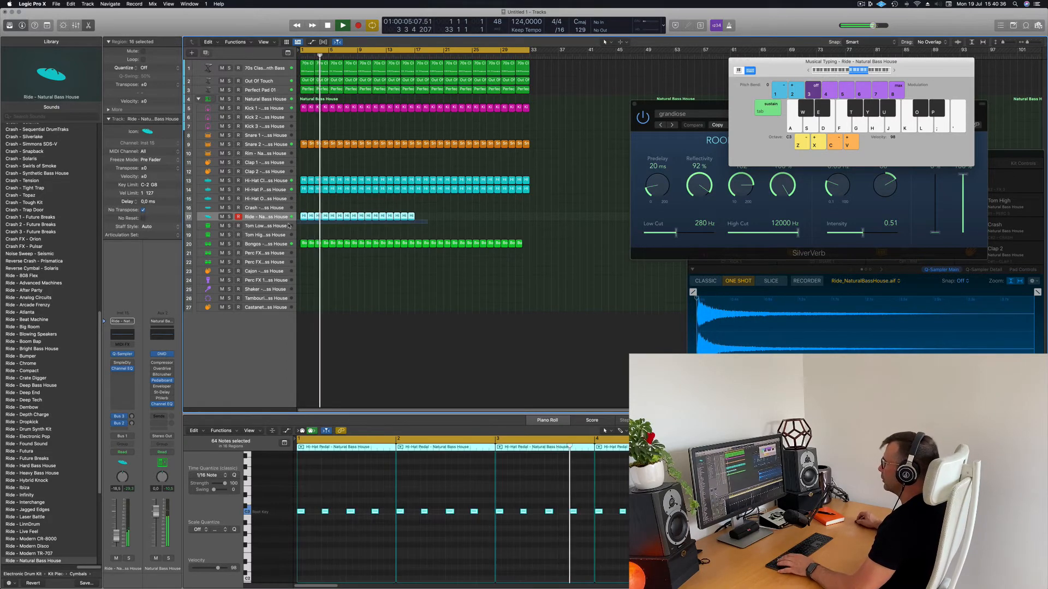
{"action": "key", "text": "super+r"}
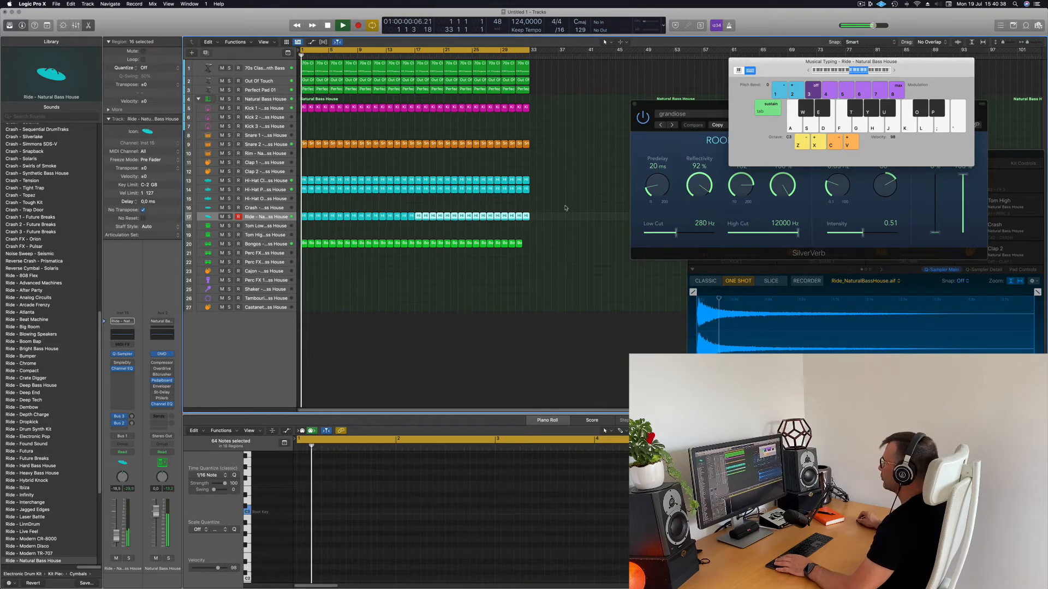
Repeat the last Bongos region to fill bar 32, and lower the Ride track's volume during playback from the start
{"action": "left_click", "coordinate": [520, 244]}
{"action": "key", "text": "super+r"}
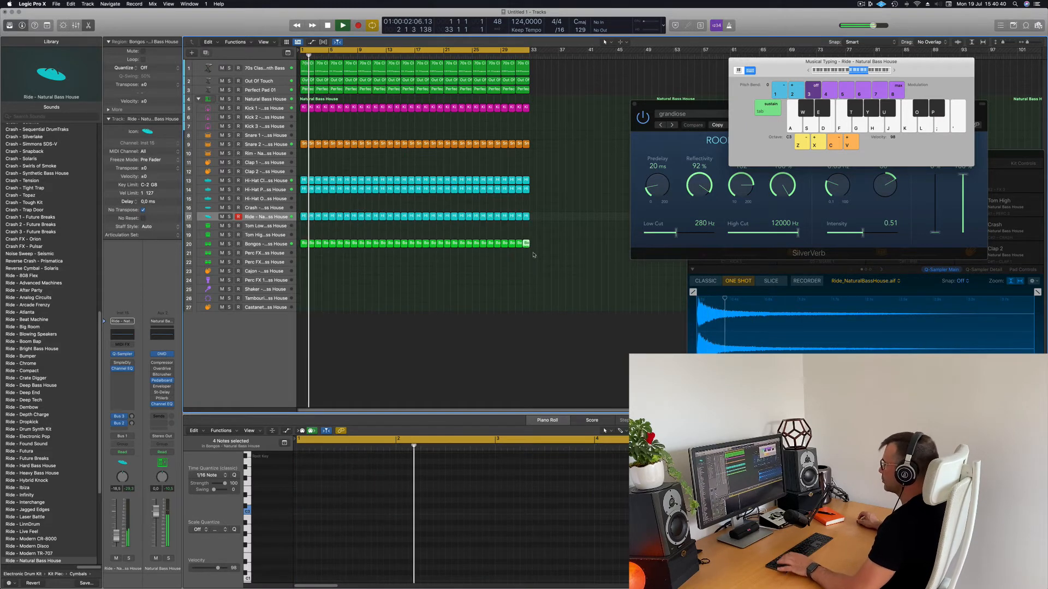
{"action": "left_click", "coordinate": [534, 256]}
{"action": "key", "text": "space"}
{"action": "key", "text": "space"}
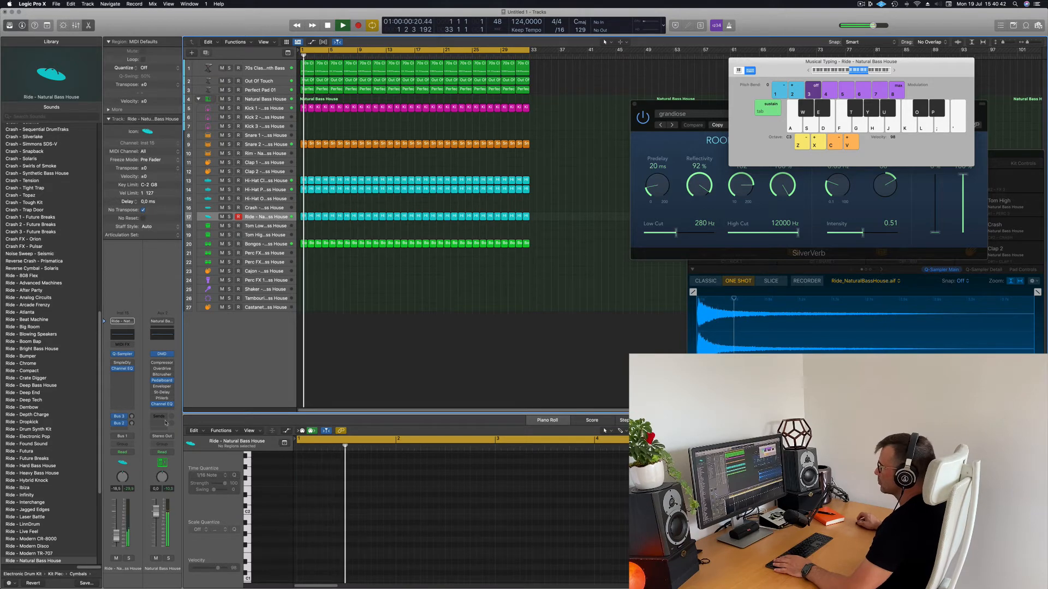
{"action": "left_click", "coordinate": [264, 217]}
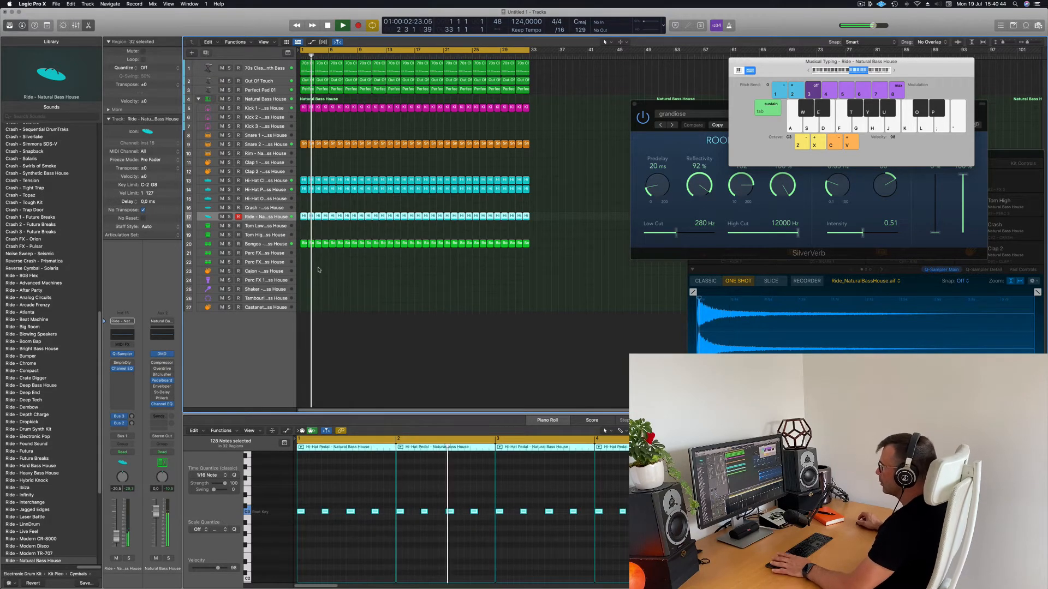
Copy the first Bongos region to the Perc FX 2 track at bar 1
{"action": "scroll", "coordinate": [307, 279], "scroll_direction": "up", "scroll_amount": 8}
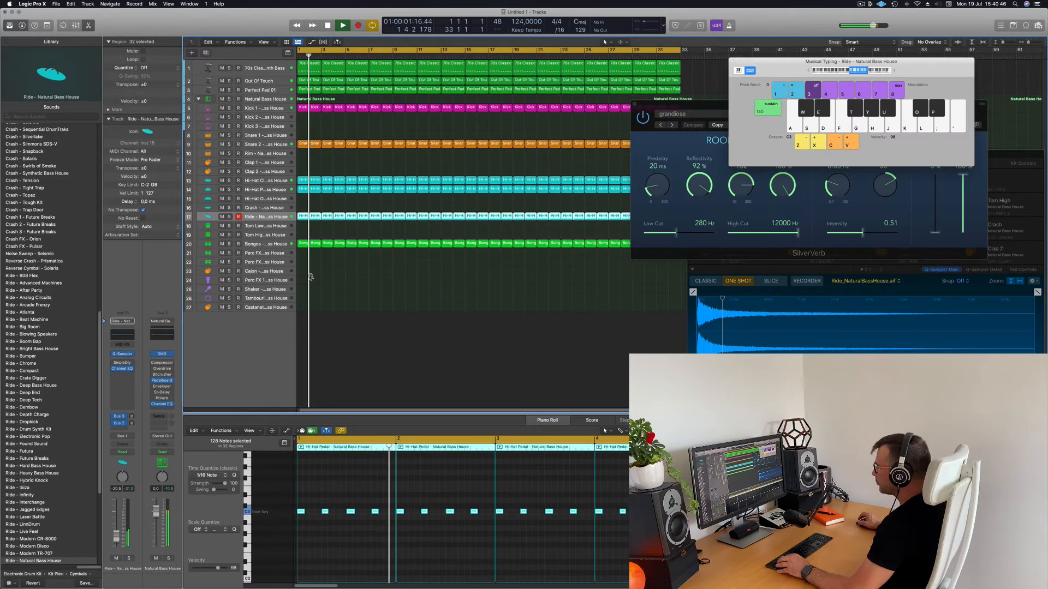
{"action": "scroll", "coordinate": [302, 271], "scroll_direction": "up", "scroll_amount": 5}
{"action": "scroll", "coordinate": [363, 306], "scroll_direction": "left", "scroll_amount": 3}
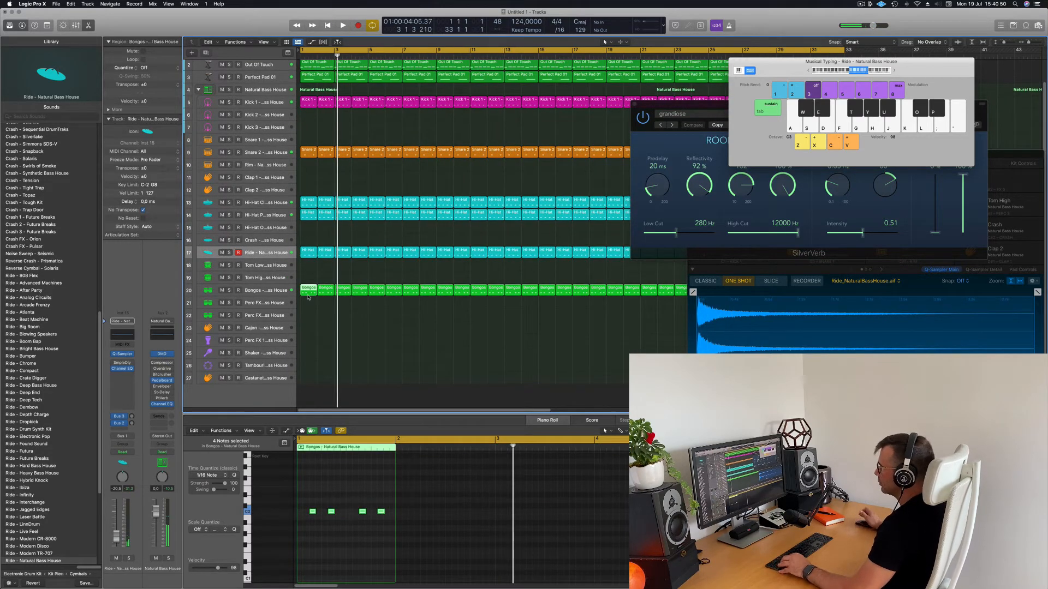
{"action": "left_click_drag", "start_coordinate": [309, 288], "coordinate": [308, 307]}
Delete the copied region's first and third notes, shift the remaining two notes two sixteenths later, and play the result
{"action": "left_click_drag", "start_coordinate": [312, 500], "coordinate": [318, 530]}
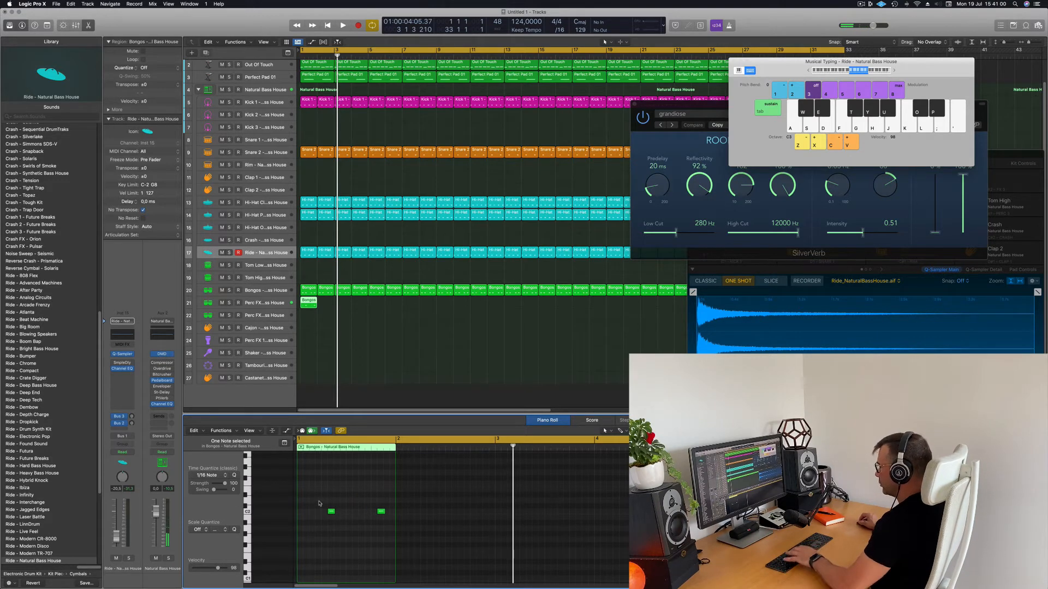
{"action": "left_click_drag", "start_coordinate": [319, 503], "coordinate": [397, 532]}
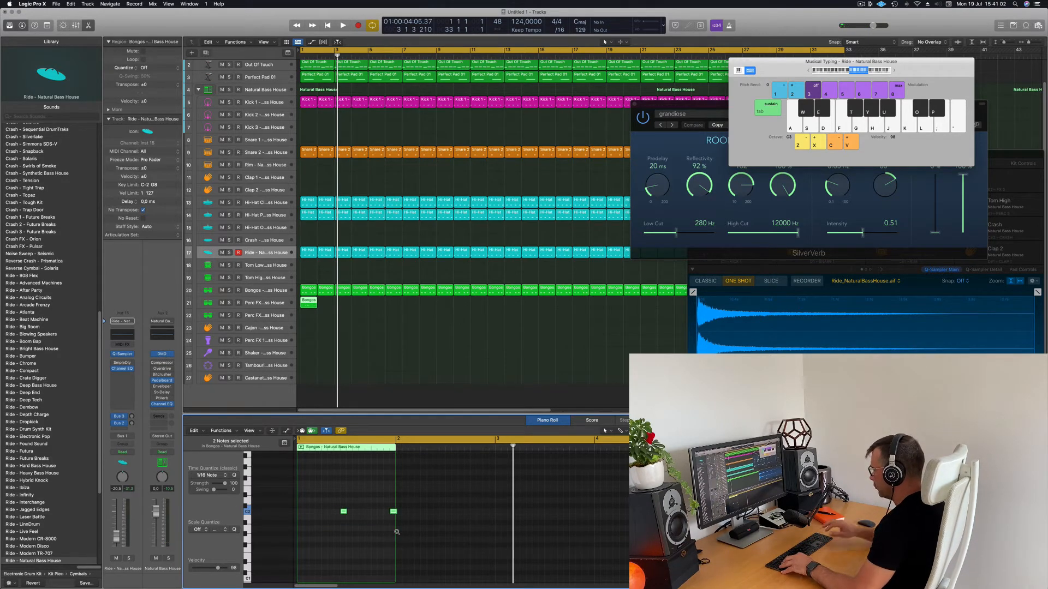
{"action": "key", "text": "space"}
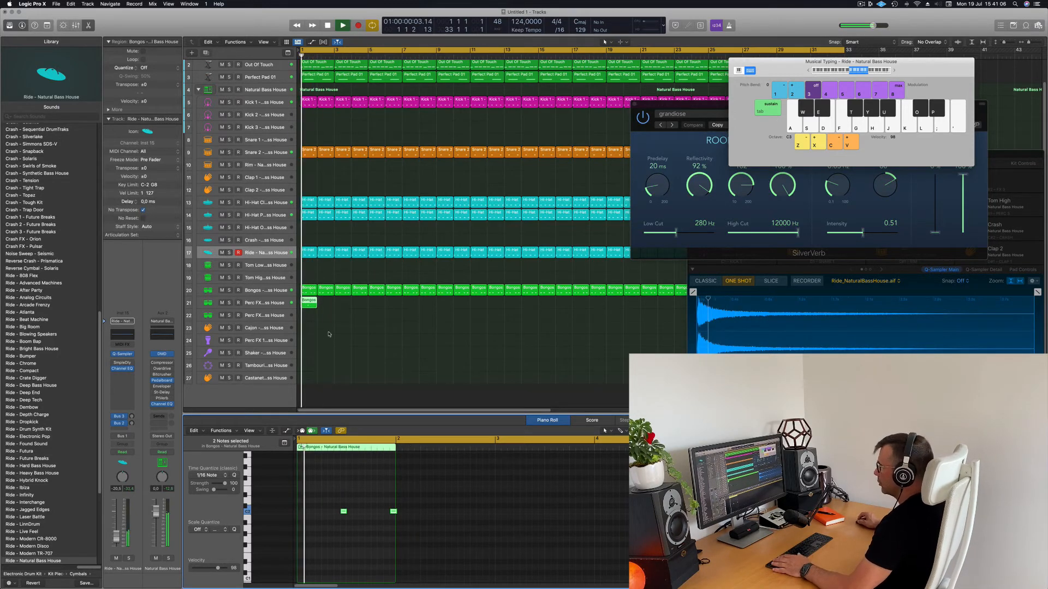
Listen to the two-note region on the Perc FX 2 track and look over its notes in the piano roll
{"action": "left_click", "coordinate": [310, 305]}
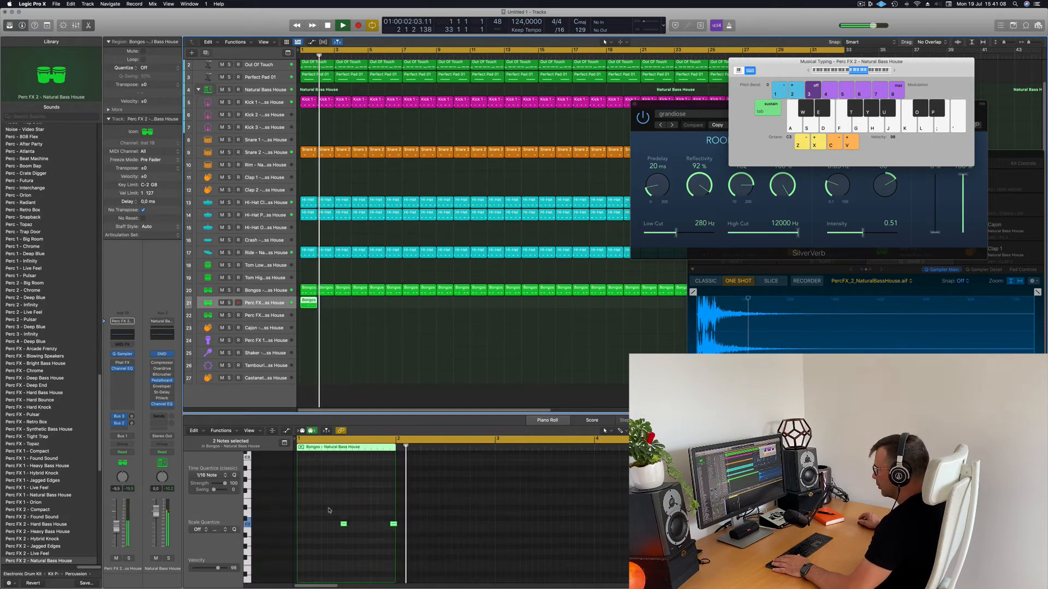
{"action": "key", "text": "space"}
{"action": "left_click_drag", "start_coordinate": [329, 515], "coordinate": [432, 587]}
{"action": "key", "text": "space"}
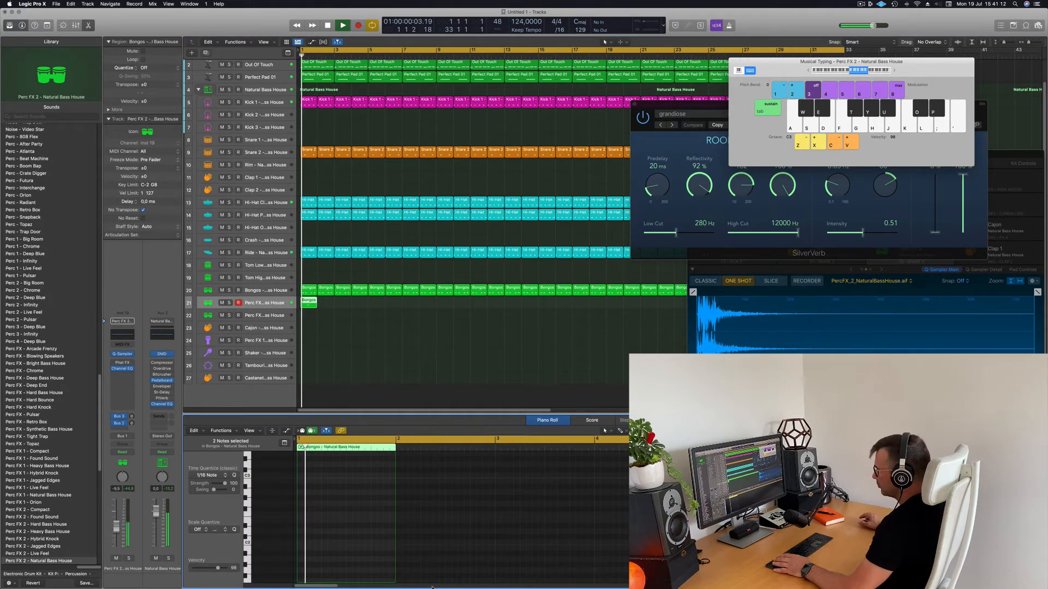
{"action": "scroll", "coordinate": [376, 540], "scroll_direction": "up", "scroll_amount": 5}
{"action": "key", "text": "space"}
{"action": "scroll", "coordinate": [377, 539], "scroll_direction": "down", "scroll_amount": 5}
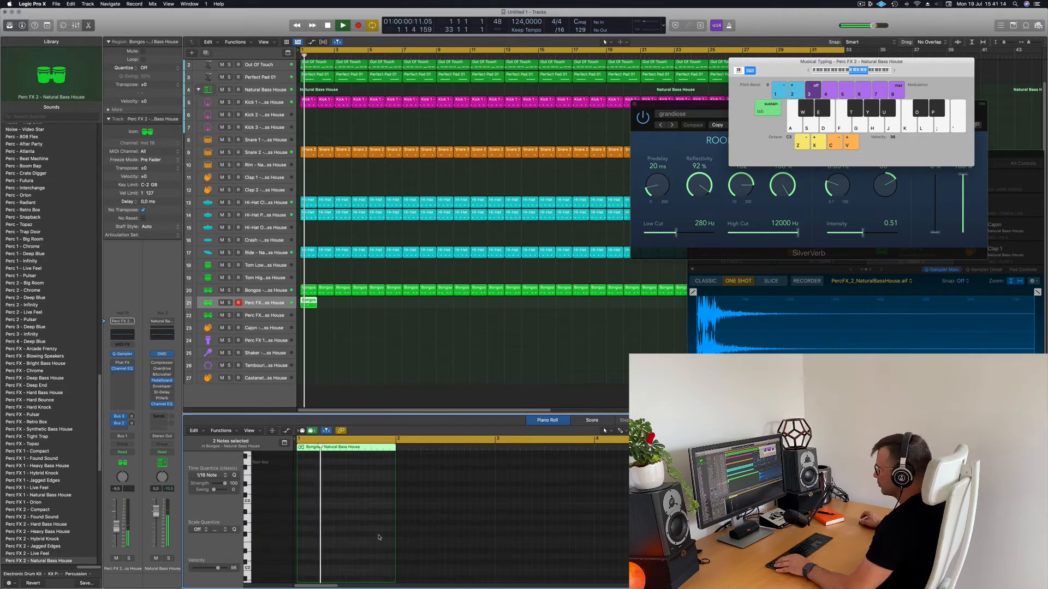
{"action": "scroll", "coordinate": [378, 531], "scroll_direction": "down", "scroll_amount": 3}
{"action": "key", "text": "space"}
{"action": "key", "text": "space"}
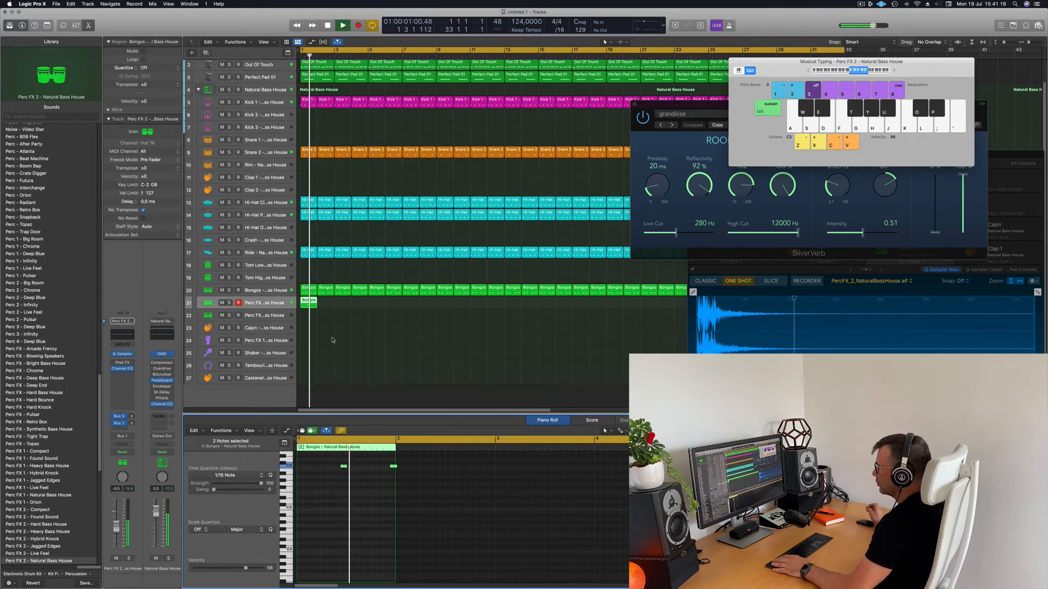
Try the two-note region on the Perc FX track in row 22 and check its notes during playback
{"action": "key", "text": "space"}
{"action": "left_click_drag", "start_coordinate": [301, 307], "coordinate": [302, 320]}
{"action": "key", "text": "space"}
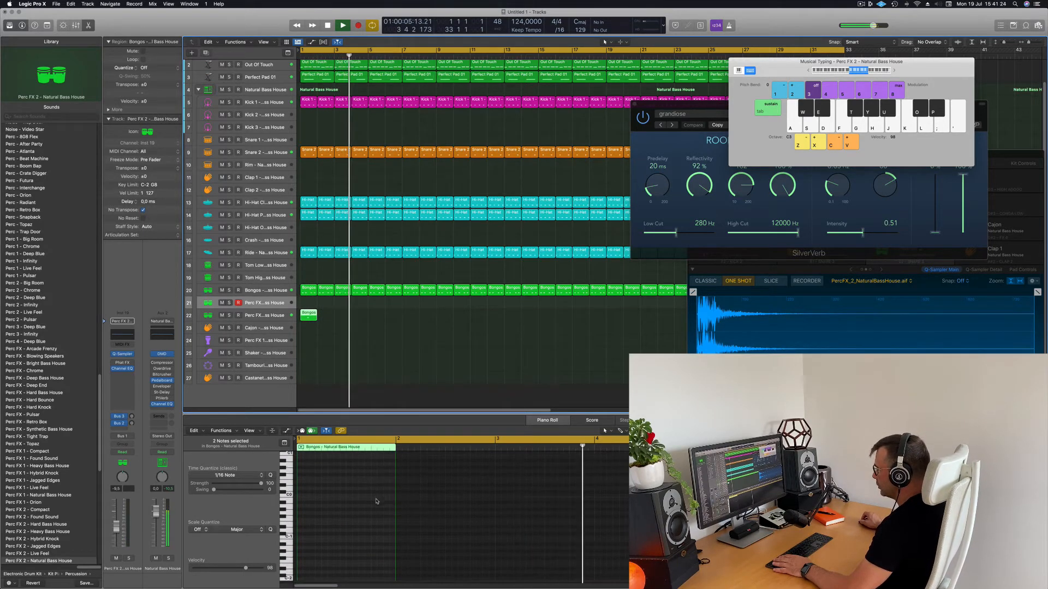
{"action": "scroll", "coordinate": [384, 499], "scroll_direction": "left", "scroll_amount": 3}
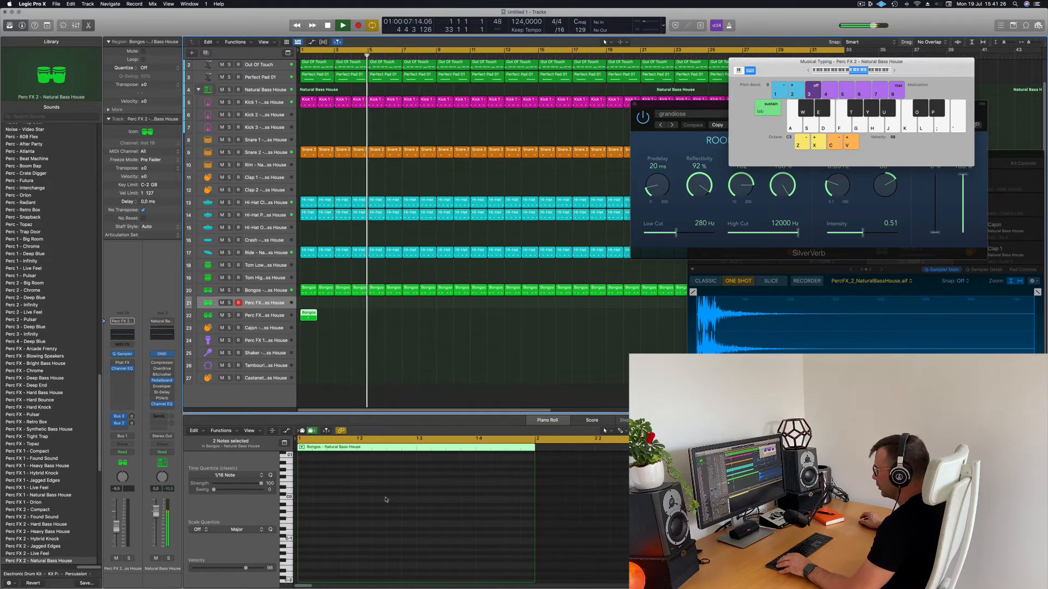
{"action": "scroll", "coordinate": [387, 497], "scroll_direction": "right", "scroll_amount": 5}
{"action": "scroll", "coordinate": [388, 497], "scroll_direction": "down", "scroll_amount": 5}
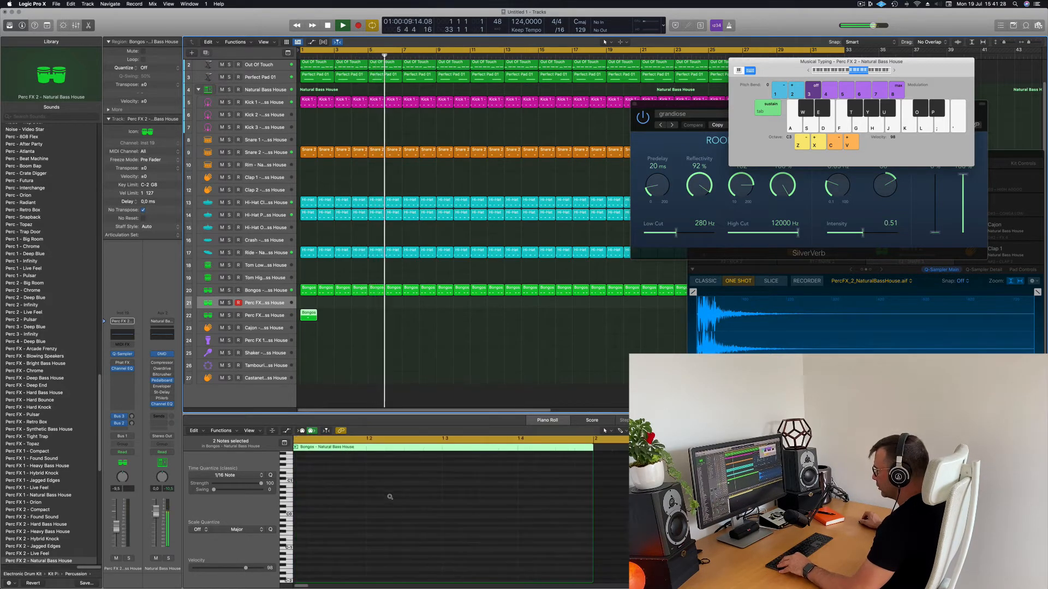
{"action": "scroll", "coordinate": [390, 499], "scroll_direction": "up", "scroll_amount": 10}
{"action": "scroll", "coordinate": [391, 498], "scroll_direction": "down", "scroll_amount": 1}
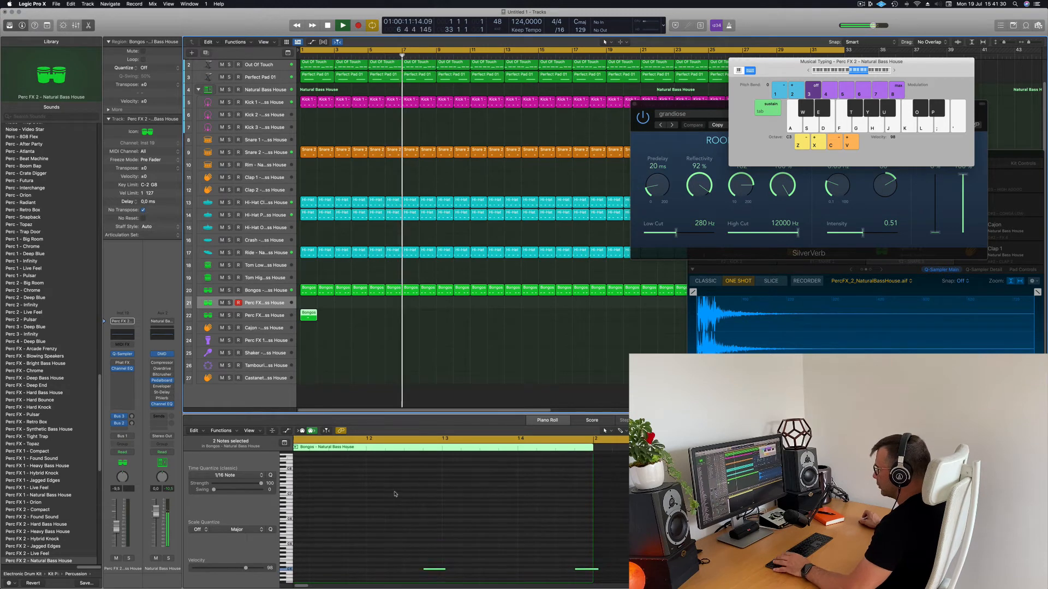
Restart playback and move the two-note region to the Cajon track at bar 1
{"action": "key", "text": "Return"}
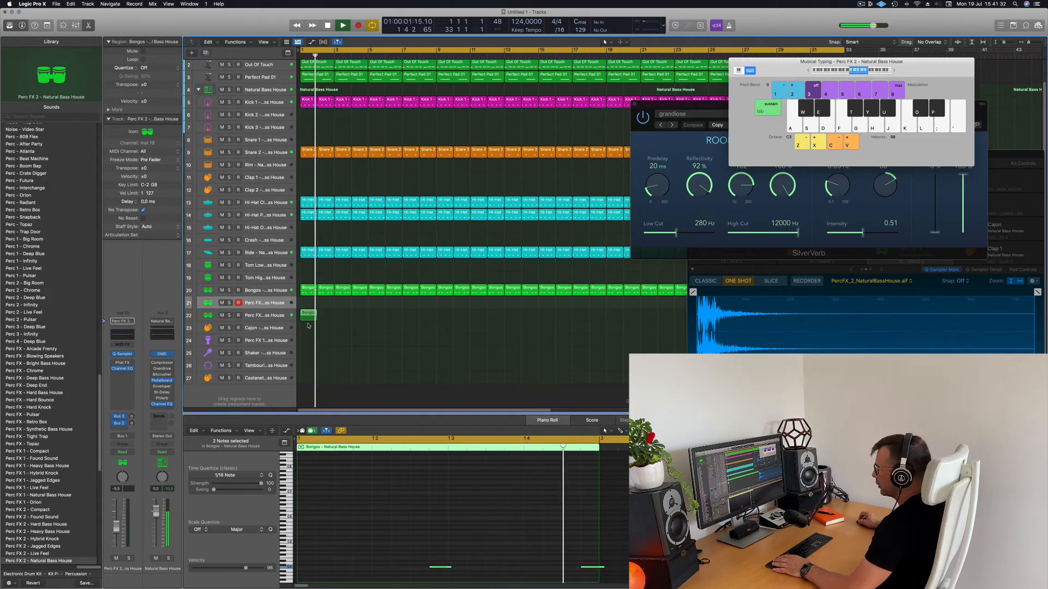
{"action": "left_click_drag", "start_coordinate": [308, 315], "coordinate": [308, 328]}
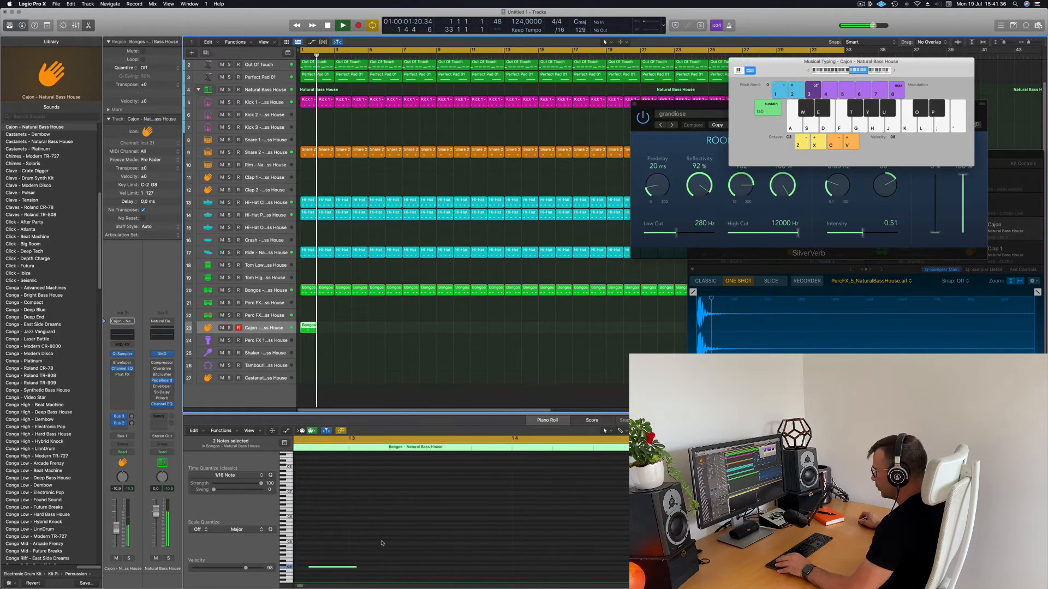
Move the two-note region from the Cajon track to the Perc FX 2 track at bar 1, restart playback and check its notes
{"action": "key", "text": "Return"}
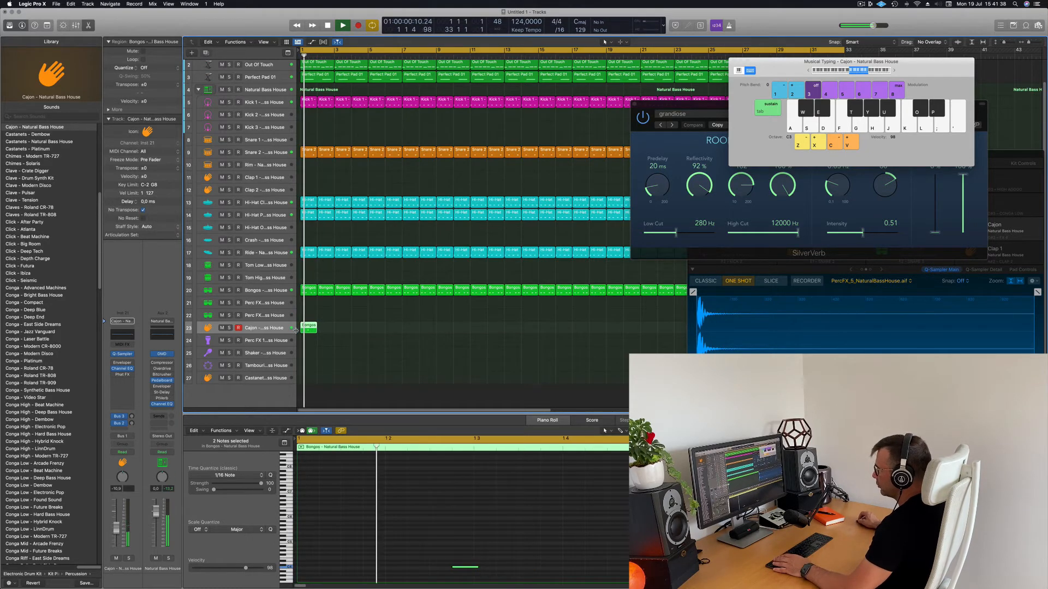
{"action": "left_click_drag", "start_coordinate": [309, 327], "coordinate": [309, 303]}
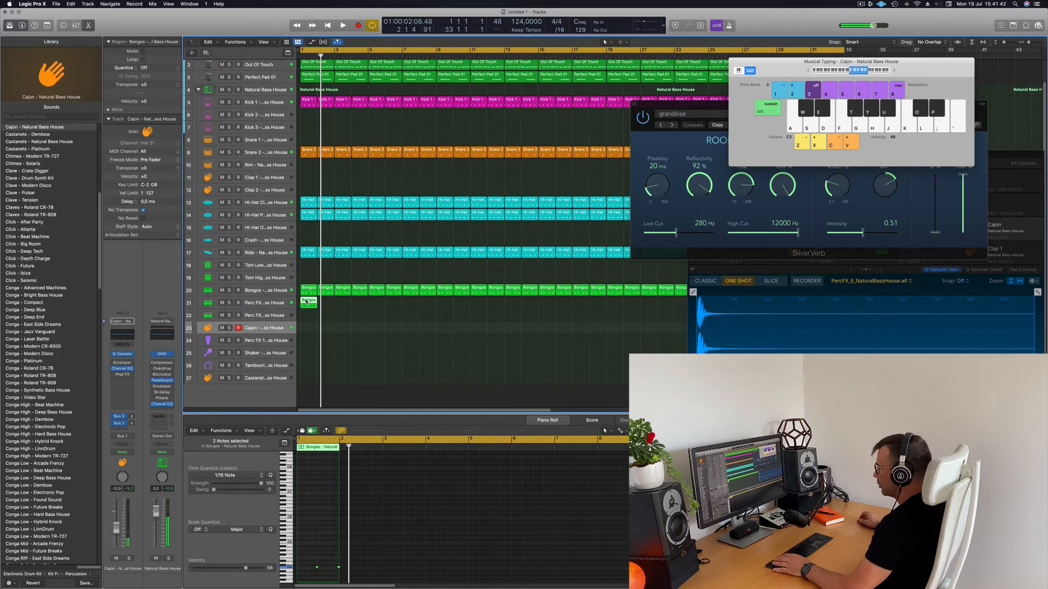
{"action": "key", "text": "Return"}
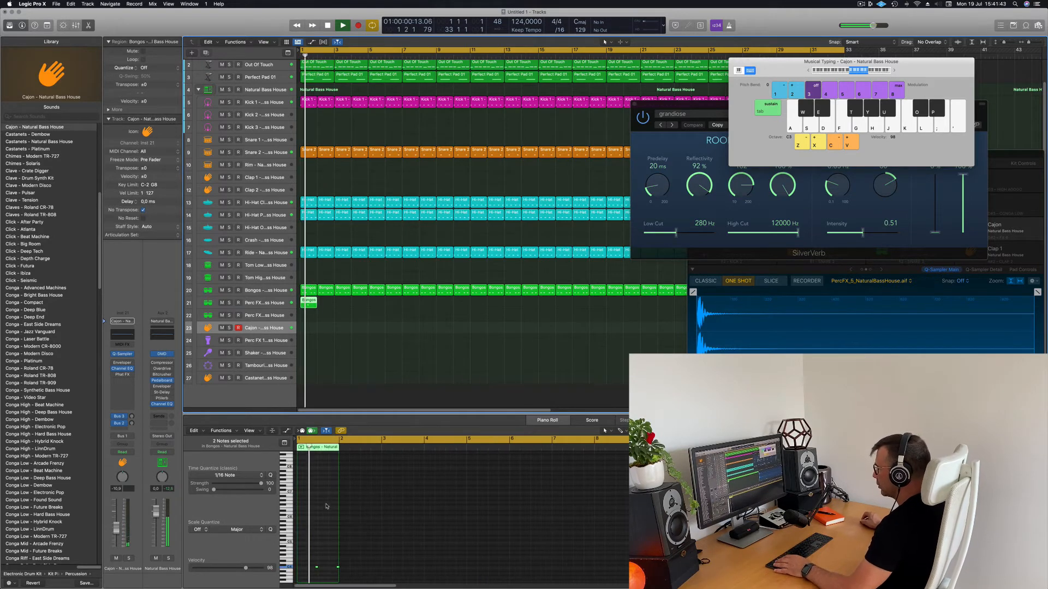
{"action": "left_click", "coordinate": [325, 536], "text": "ctrl+alt"}
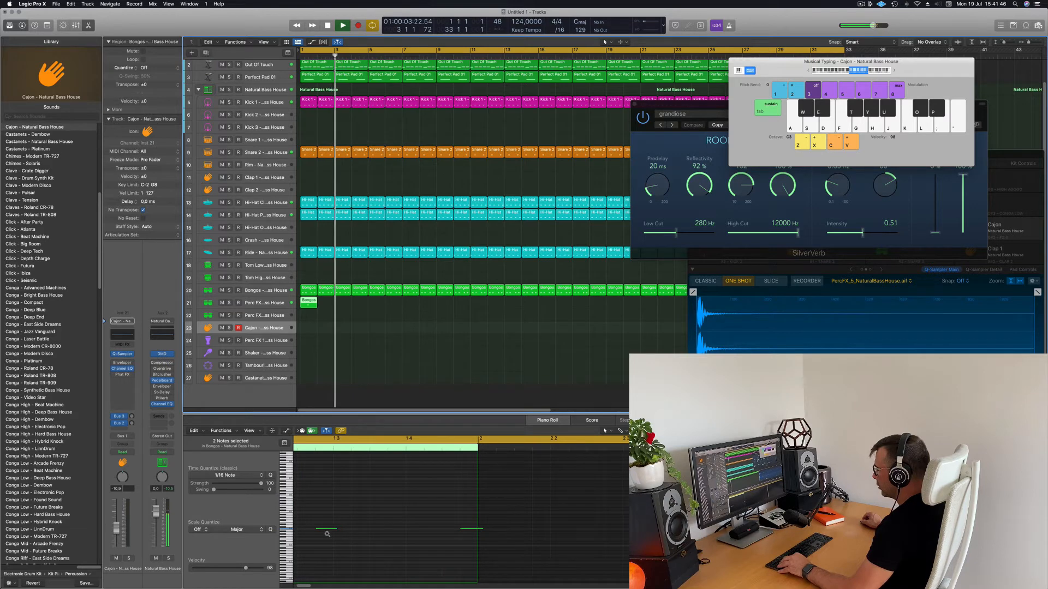
{"action": "scroll", "coordinate": [327, 535], "scroll_direction": "up", "scroll_amount": 10}
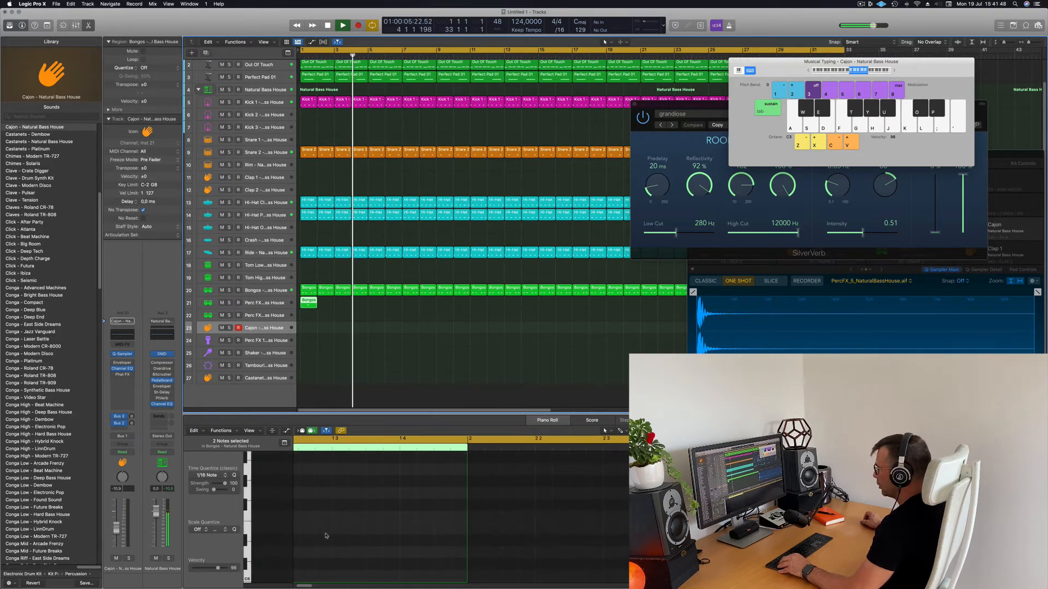
{"action": "scroll", "coordinate": [322, 532], "scroll_direction": "down", "scroll_amount": 5}
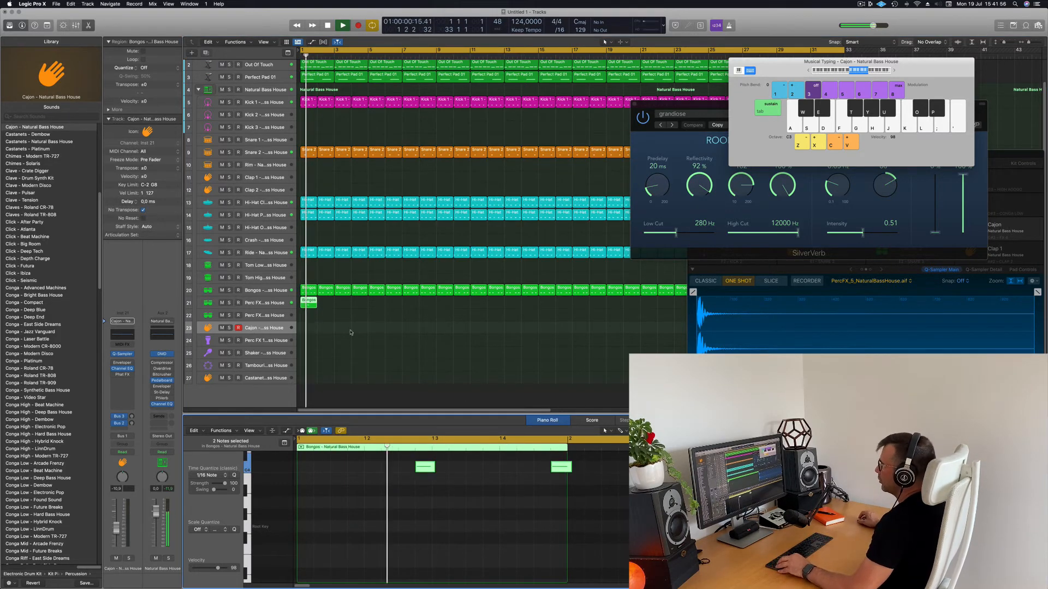
Repeat the two-note region on the Perc FX 2 track until it fills all 32 bars
{"action": "scroll", "coordinate": [351, 332], "scroll_direction": "left", "scroll_amount": 5}
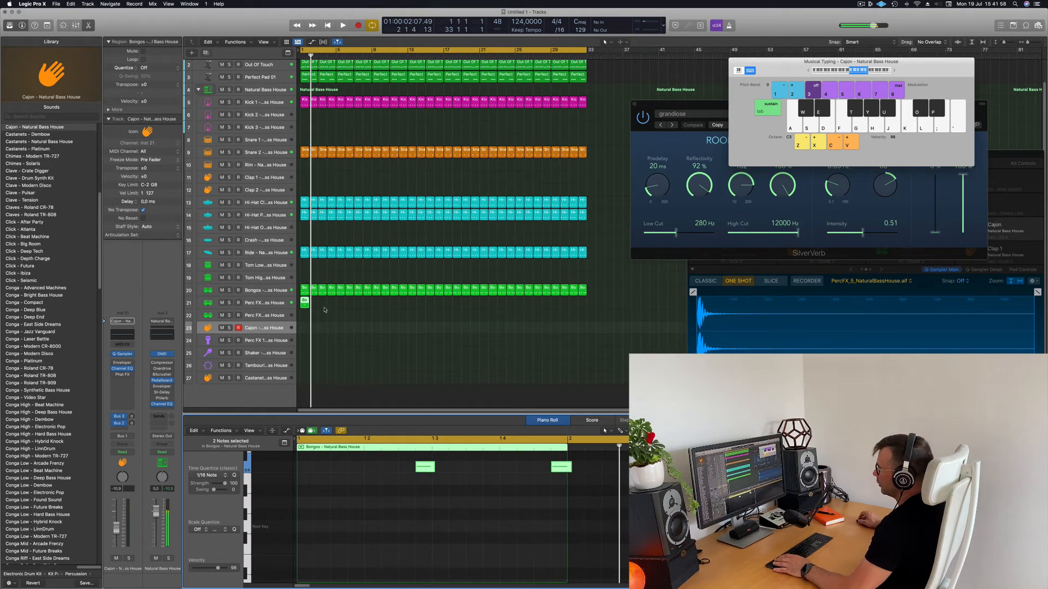
{"action": "left_click", "coordinate": [305, 306]}
{"action": "key", "text": "super+r"}
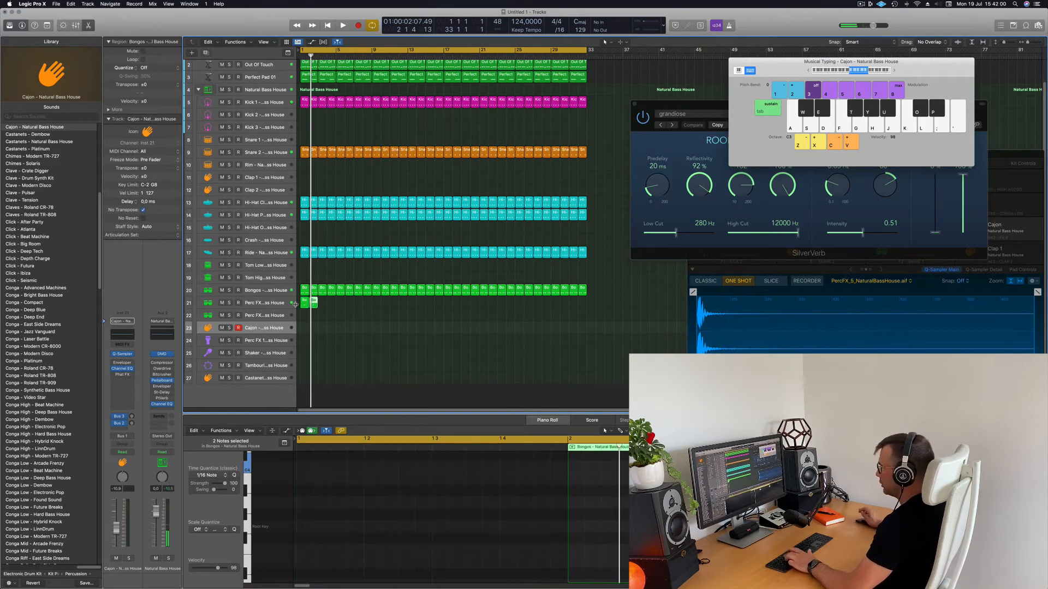
{"action": "key", "text": "Delete"}
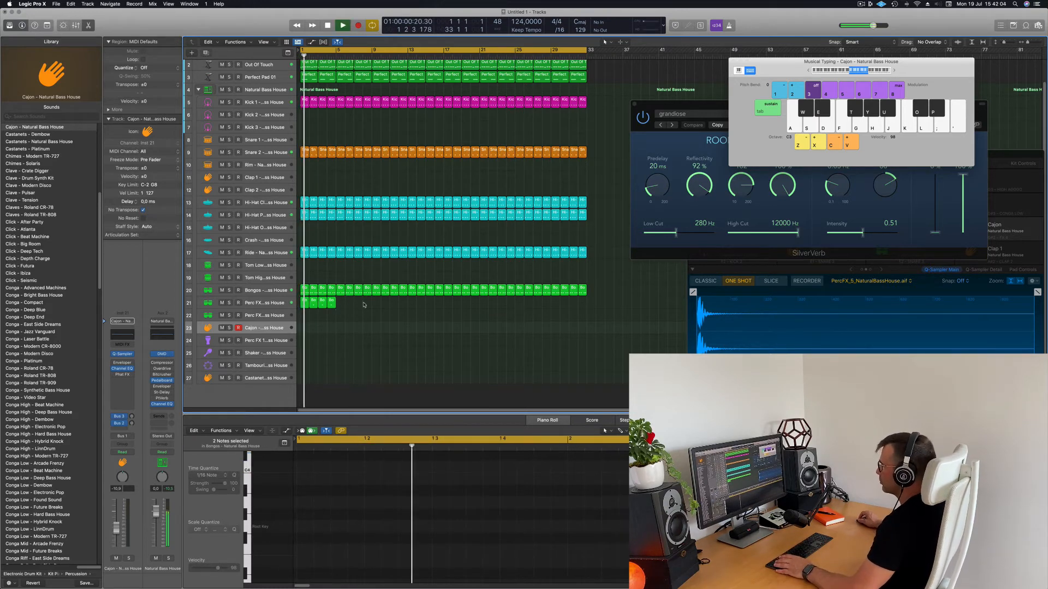
{"action": "left_click", "coordinate": [283, 309]}
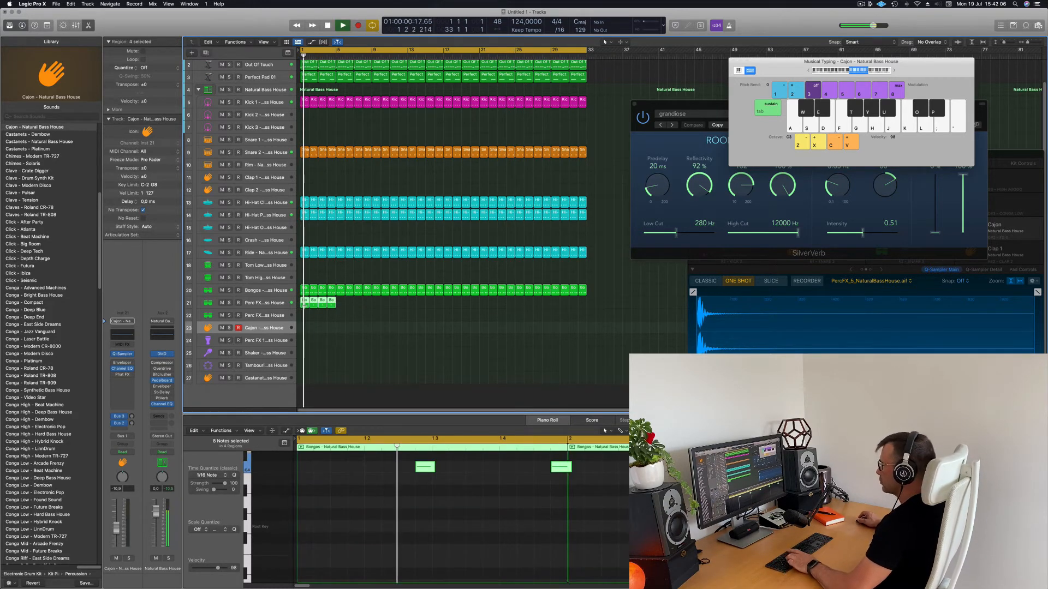
{"action": "key", "text": "super+r"}
{"action": "key", "text": "super+r"}
{"action": "key", "text": "super+r"}
{"action": "key", "text": "super+r"}
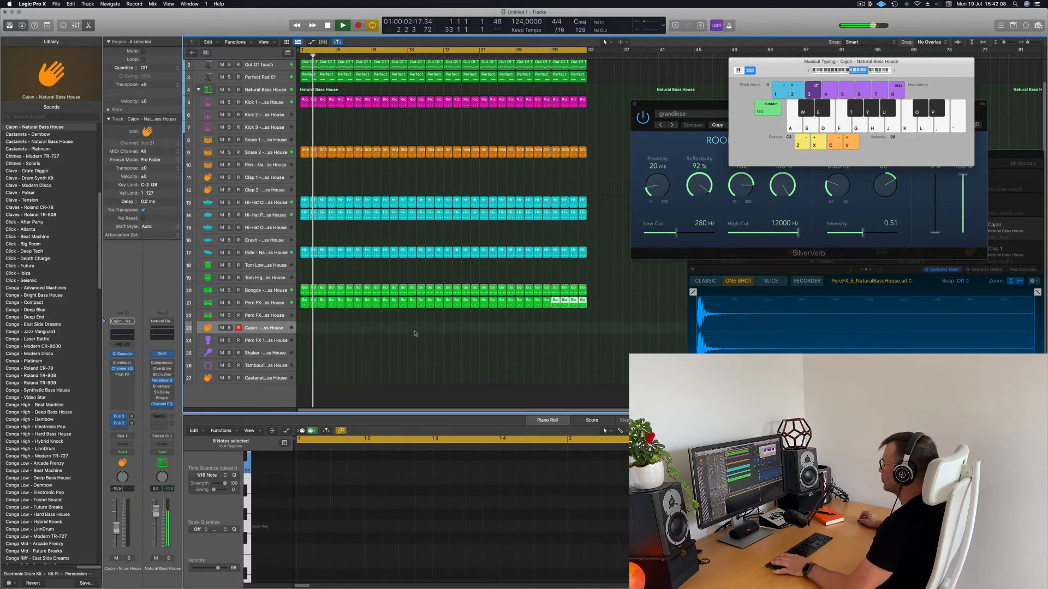
Select the Perc FX 2 track in row 21 and listen to its repeated regions within the full arrangement
{"action": "left_click", "coordinate": [417, 332]}
{"action": "key", "text": "space"}
{"action": "key", "text": "space"}
{"action": "left_click", "coordinate": [262, 303]}
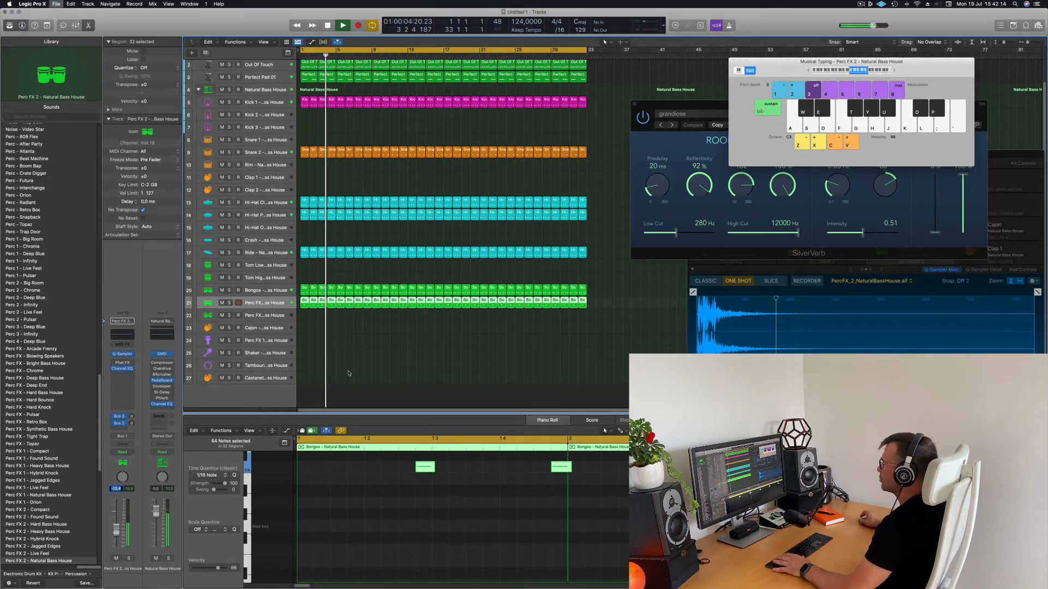
{"action": "key", "text": "super+s"}
{"action": "key", "text": "Escape"}
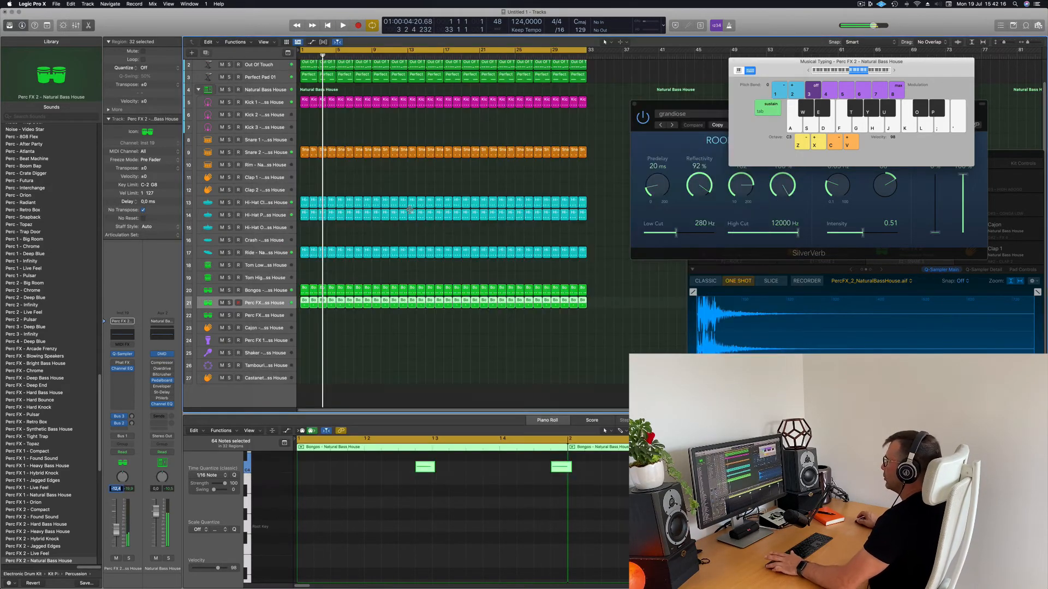
{"action": "left_click", "coordinate": [437, 328]}
{"action": "key", "text": "space"}
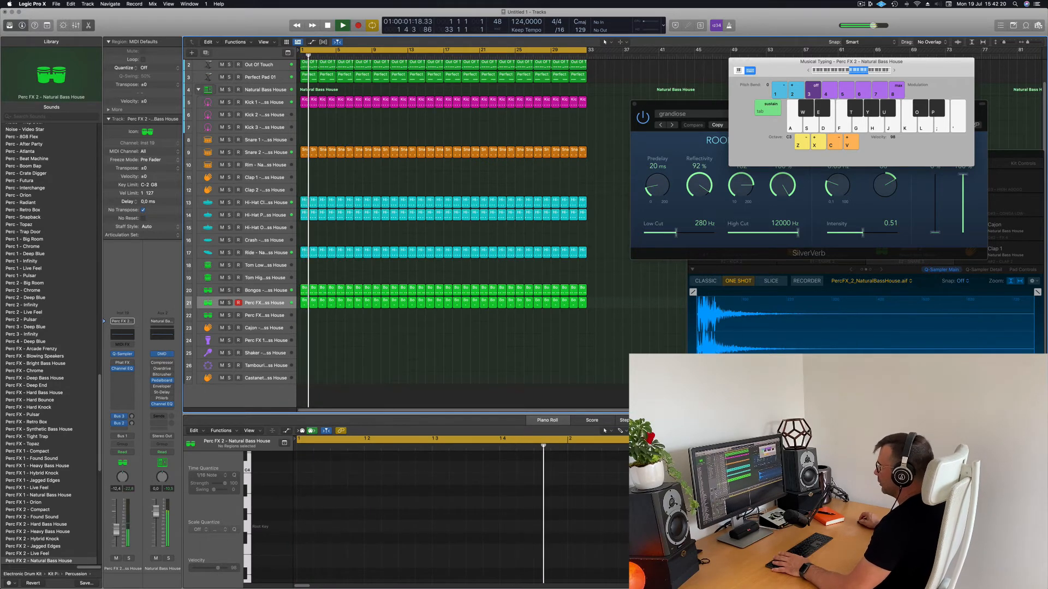
Duplicate the Perfect Pad 01 track with its channel settings as an empty track below it
{"action": "scroll", "coordinate": [354, 264], "scroll_direction": "up", "scroll_amount": 2}
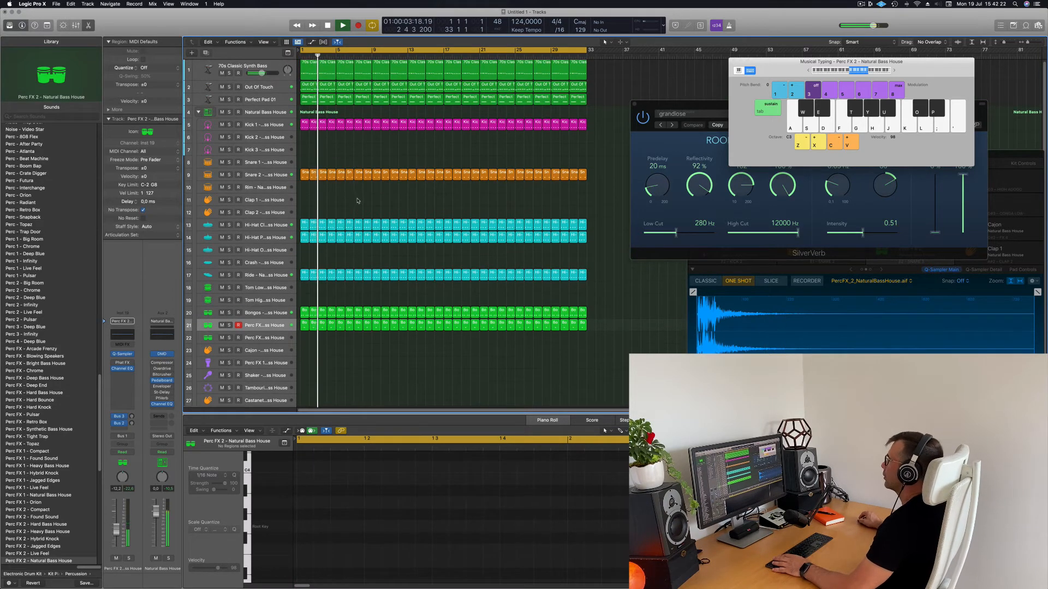
{"action": "left_click", "coordinate": [281, 101]}
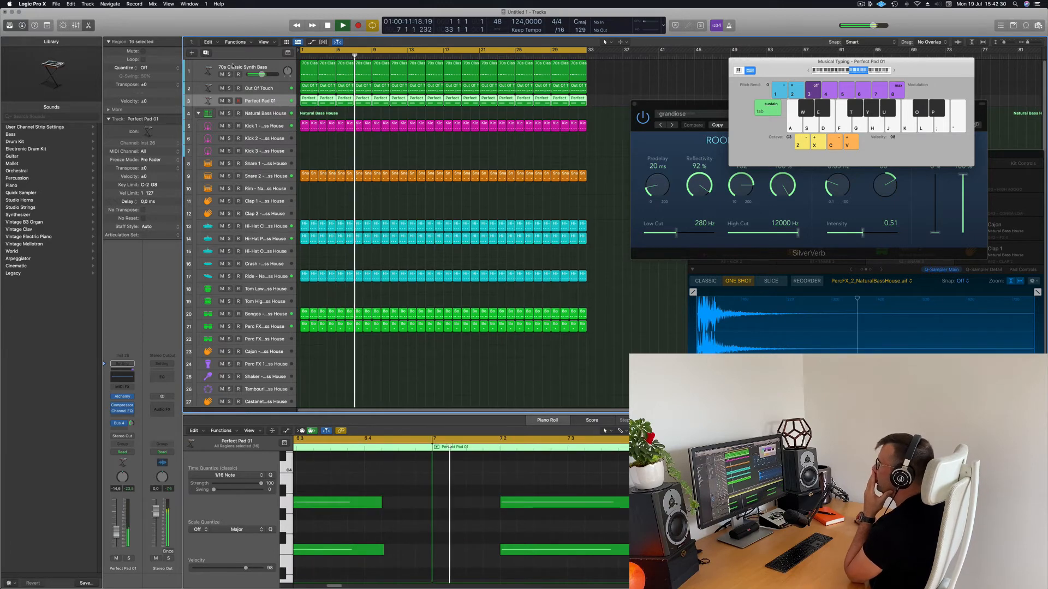
{"action": "left_click", "coordinate": [207, 53]}
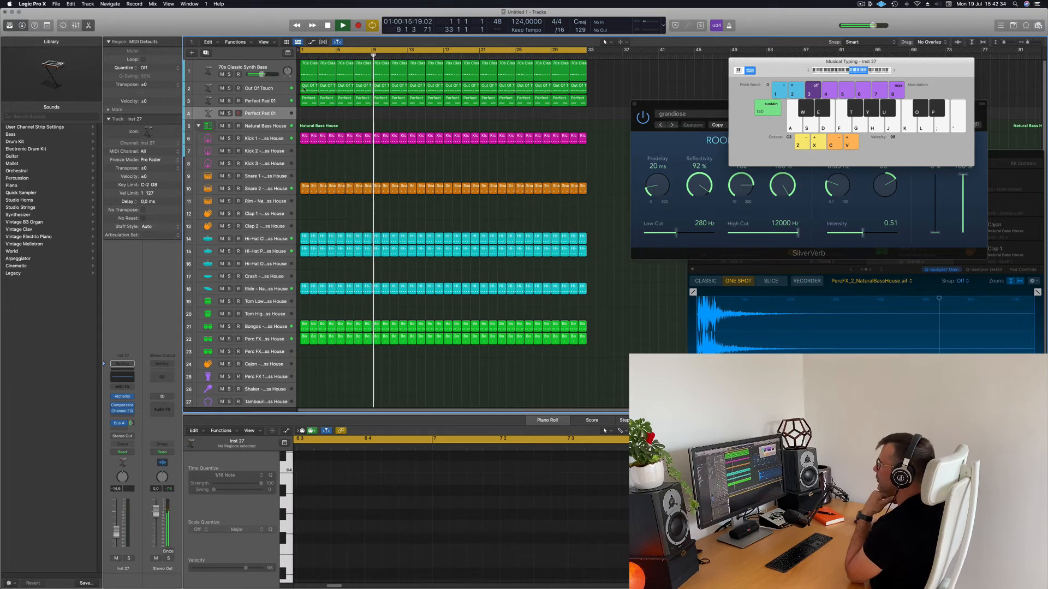
Duplicate the 70s Classic Synth Bass track with its settings and copy all its regions onto the new track
{"action": "left_click", "coordinate": [270, 79]}
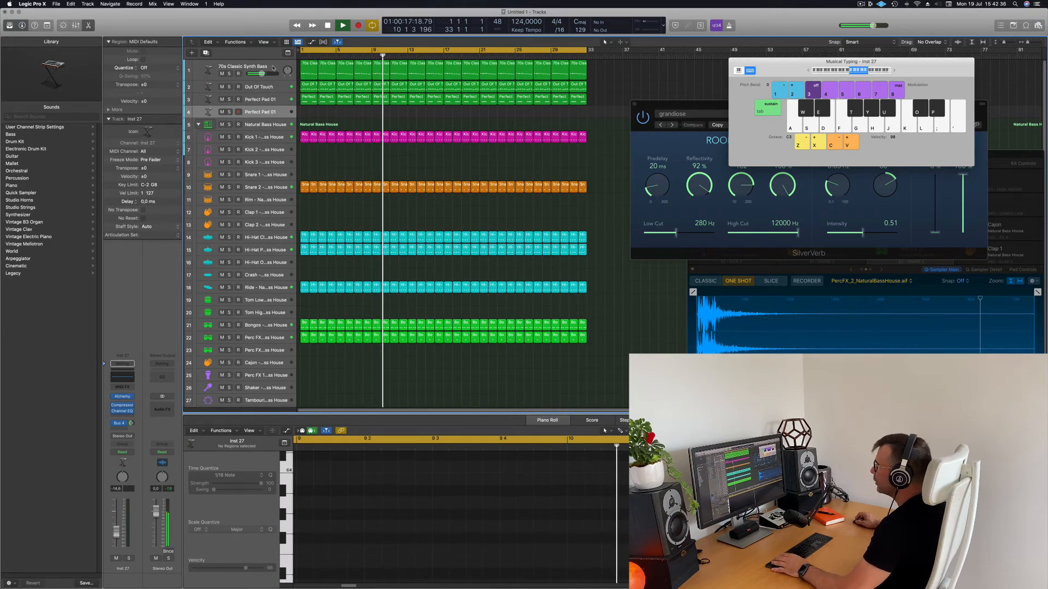
{"action": "left_click", "coordinate": [192, 53]}
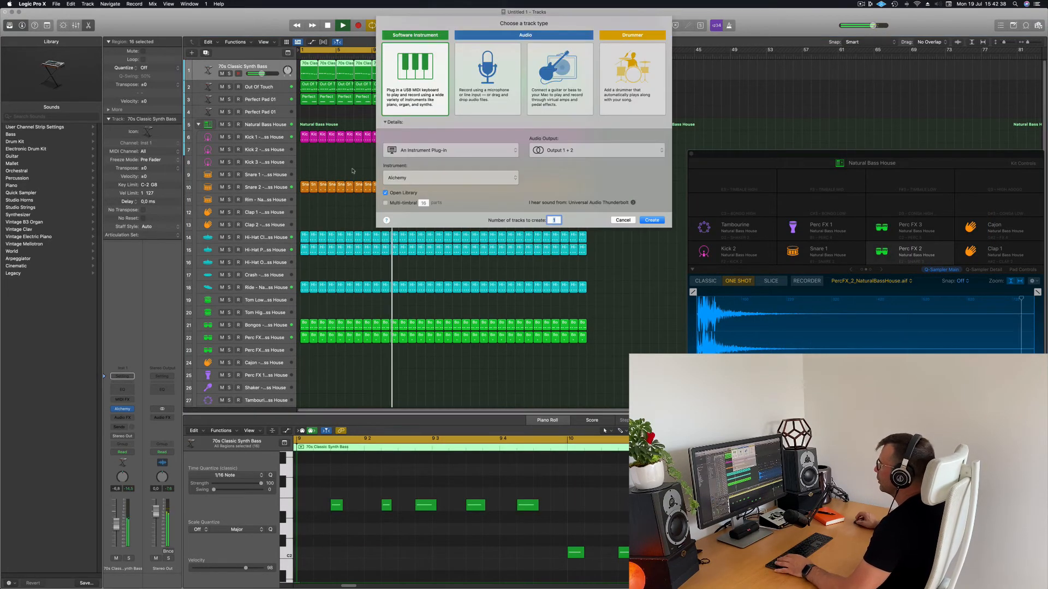
{"action": "left_click", "coordinate": [623, 220]}
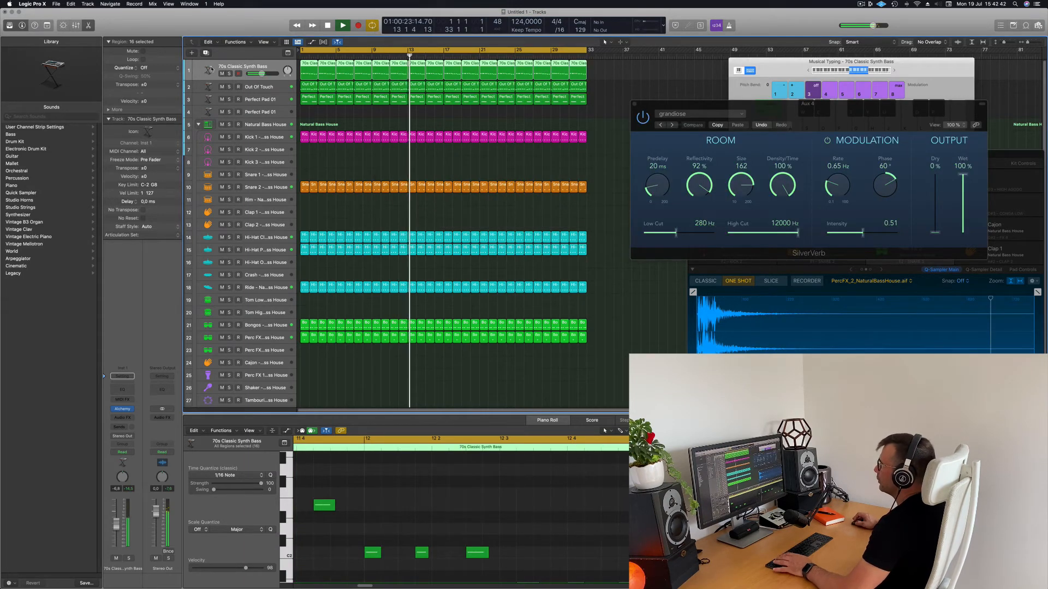
{"action": "key", "text": "Return"}
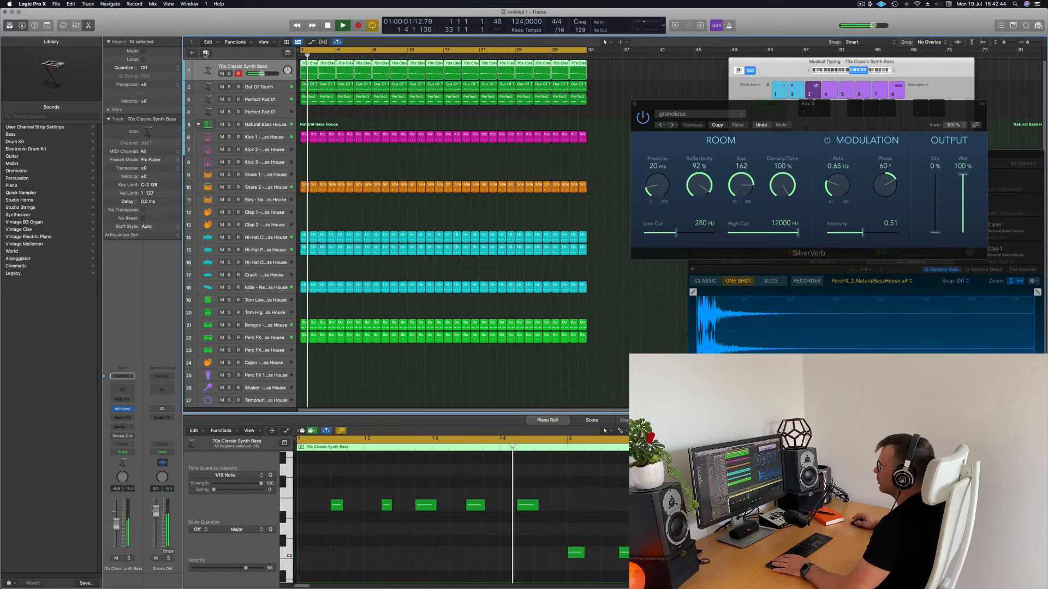
{"action": "key", "text": "super+d"}
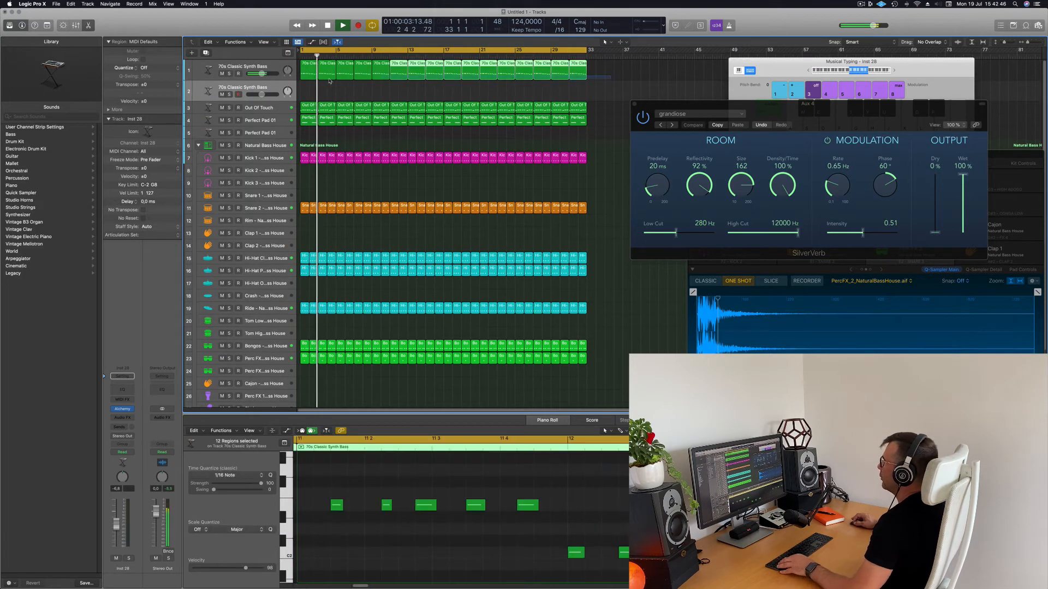
{"action": "left_click_drag", "start_coordinate": [312, 73], "coordinate": [313, 93]}
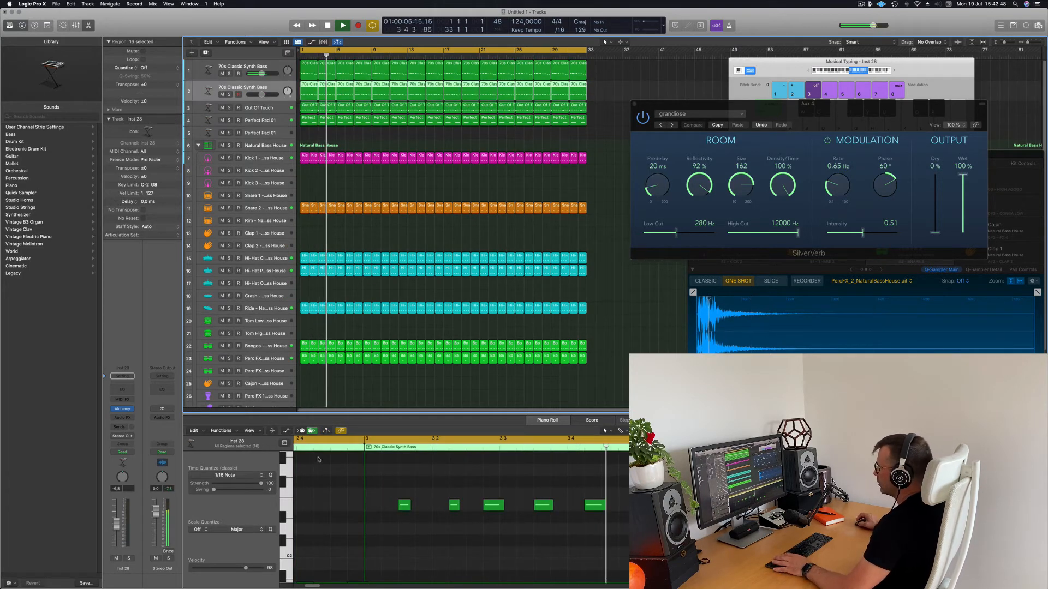
Replace Alchemy on the duplicated bass track with a stereo Vintage B3 Organ and solo it briefly during playback
{"action": "key", "text": "Return"}
{"action": "key", "text": "super+Left"}
{"action": "key", "text": "super+Left"}
{"action": "key", "text": "super+Left"}
{"action": "key", "text": "space"}
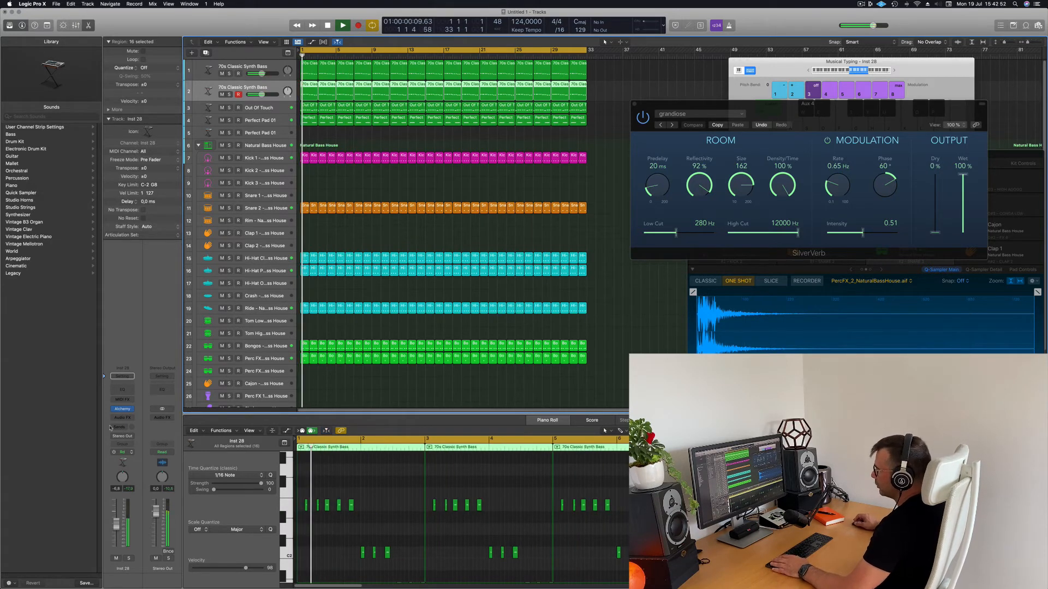
{"action": "left_click", "coordinate": [131, 410]}
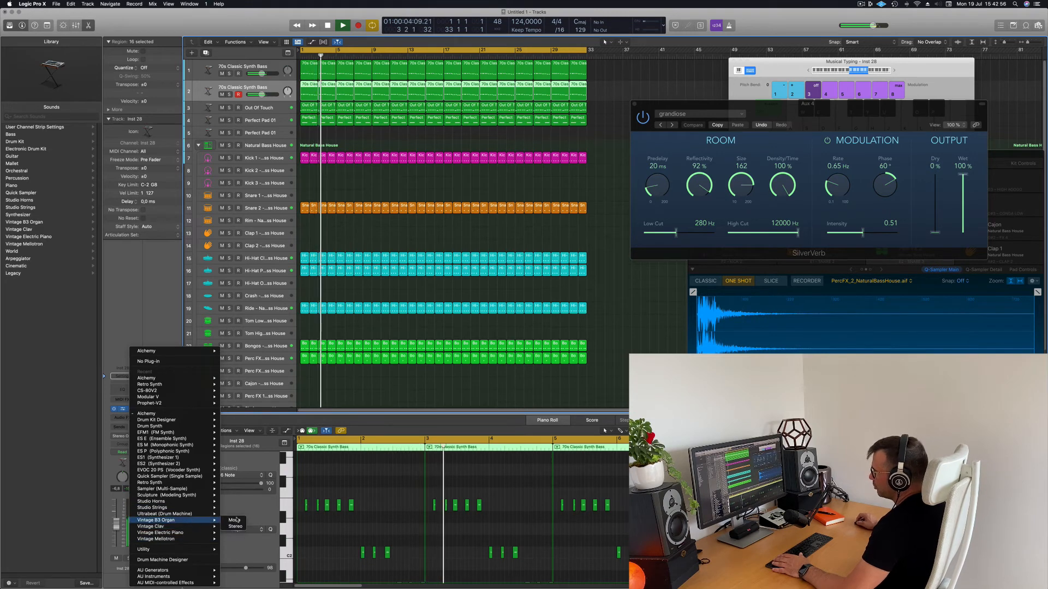
{"action": "left_click", "coordinate": [235, 527]}
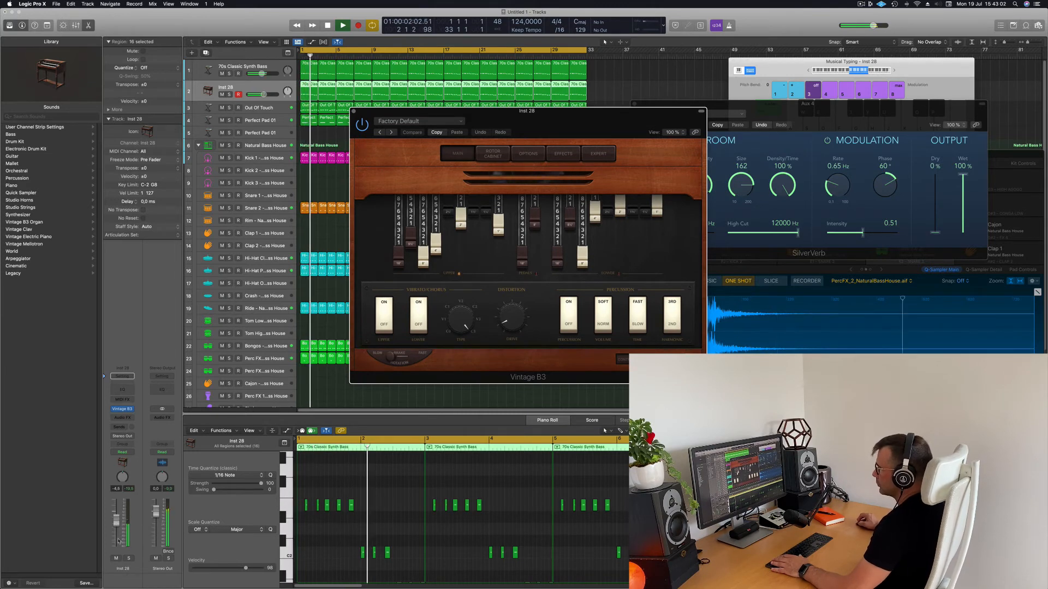
{"action": "left_click", "coordinate": [128, 559]}
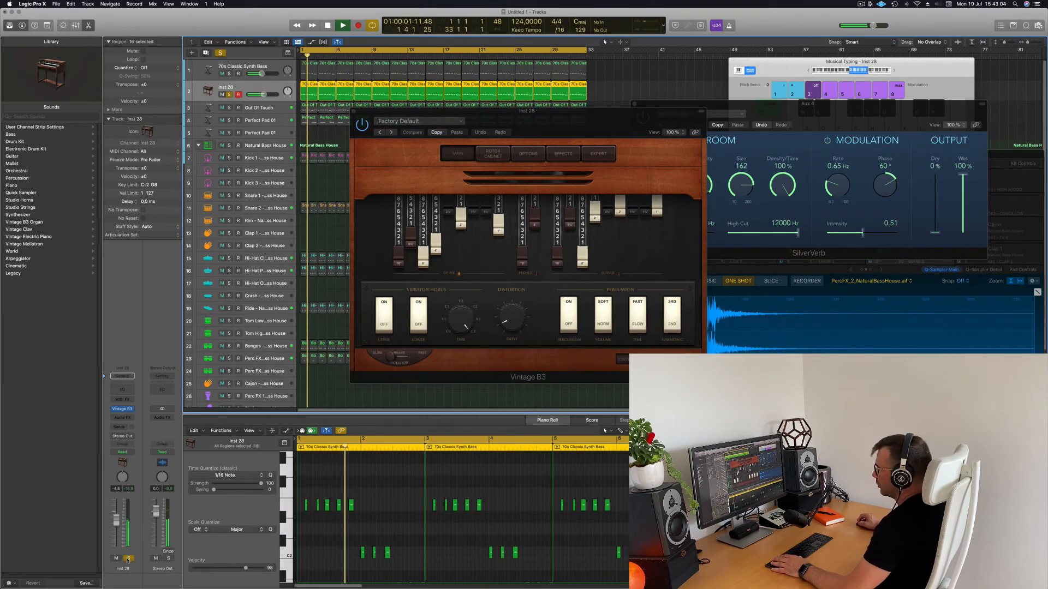
{"action": "left_click", "coordinate": [127, 560]}
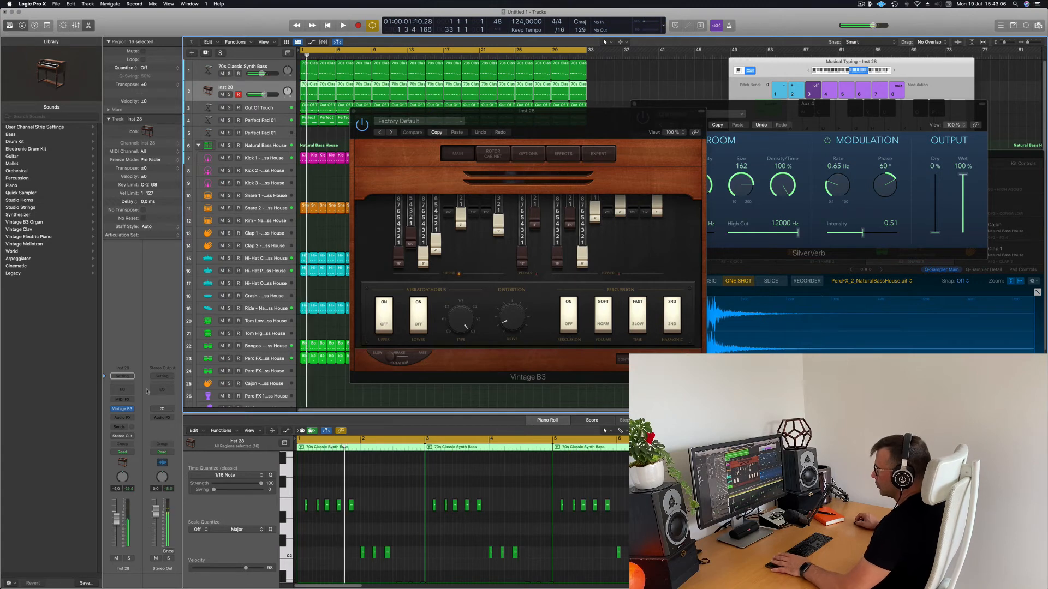
Add a stereo Compressor to the organ track, side-chain it to Kick 1 (Inst 3) and set the ratio to 4.1:1
{"action": "left_click", "coordinate": [129, 417]}
{"action": "mouse_move", "coordinate": [138, 443]}
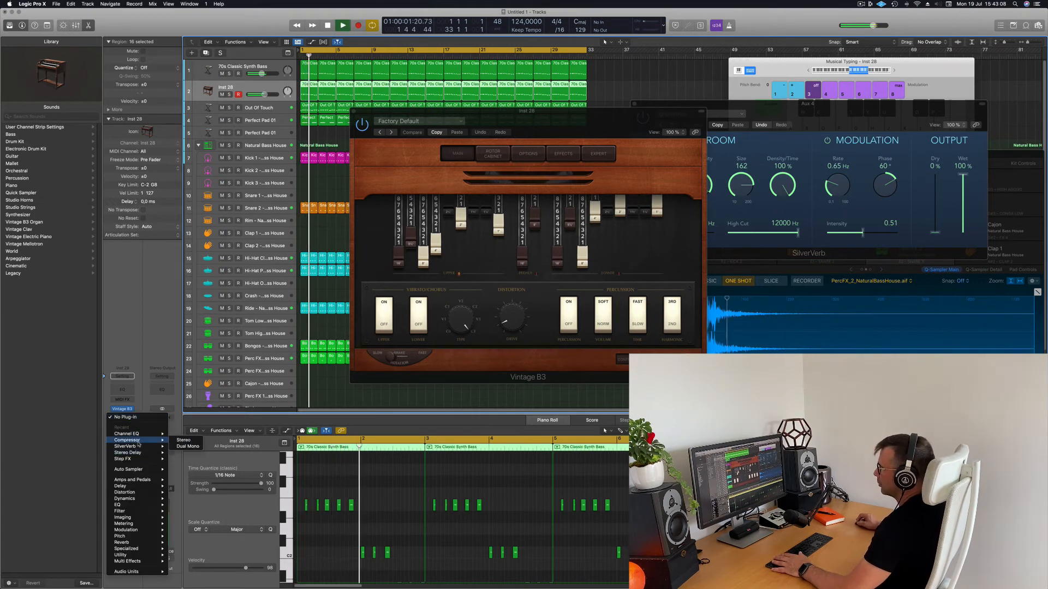
{"action": "left_click", "coordinate": [183, 441]}
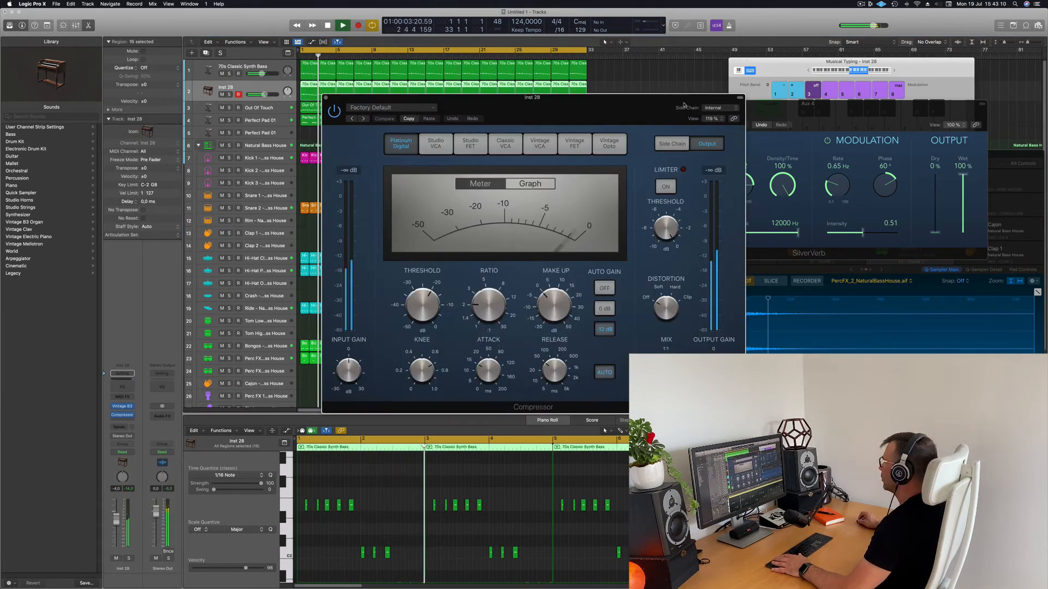
{"action": "left_click", "coordinate": [717, 110]}
{"action": "mouse_move", "coordinate": [722, 133]}
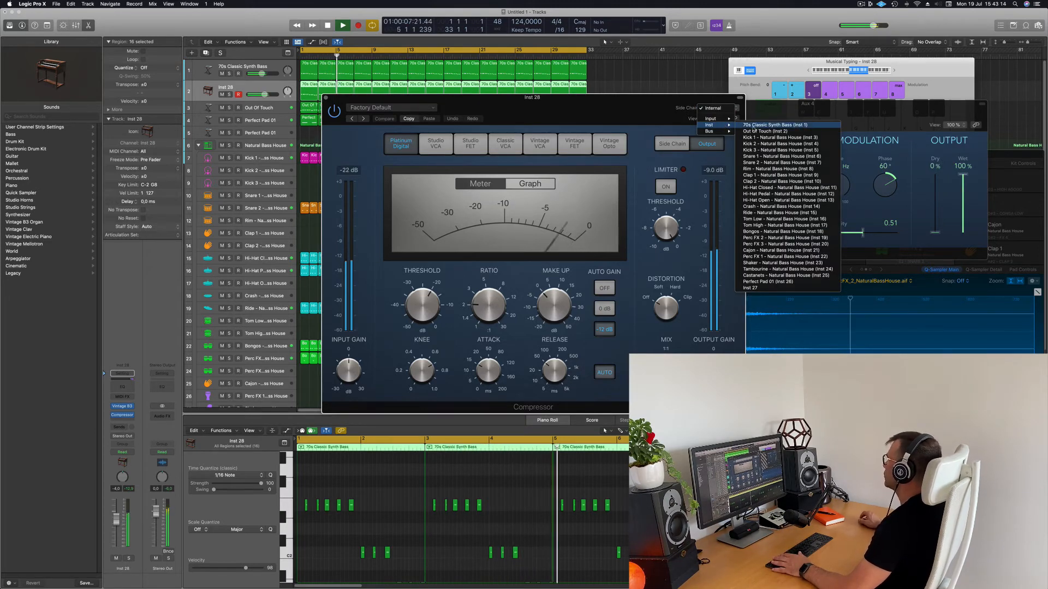
{"action": "left_click", "coordinate": [780, 138]}
{"action": "left_click_drag", "start_coordinate": [565, 99], "coordinate": [616, 112]}
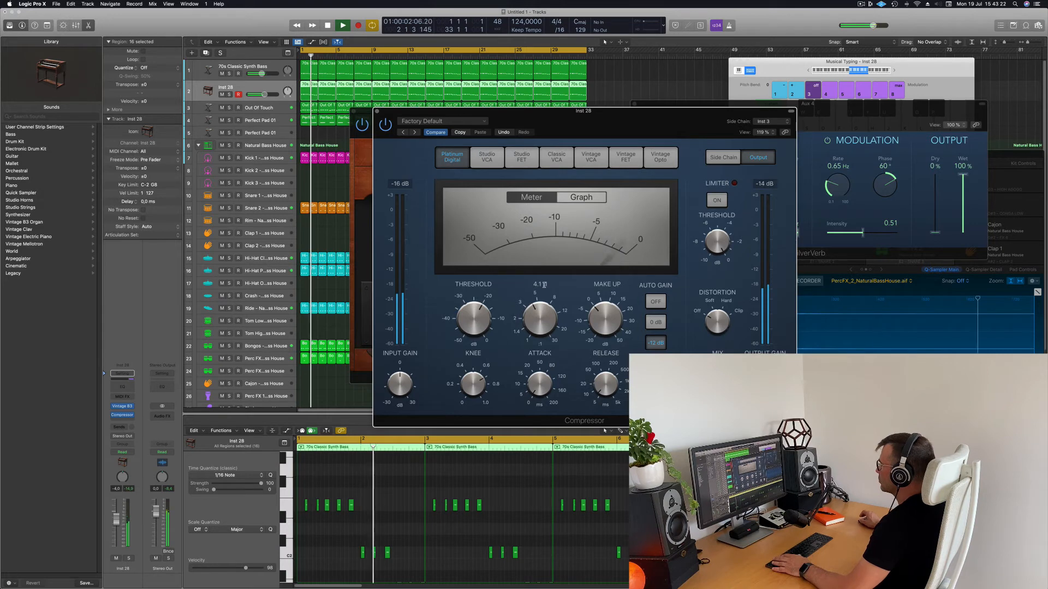
{"action": "key", "text": "space"}
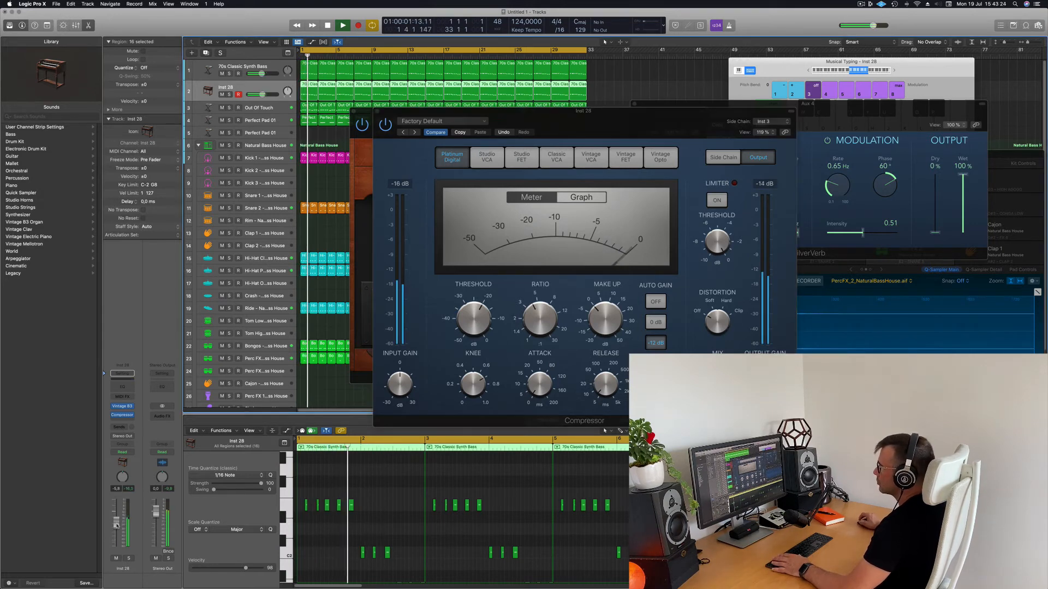
Close the Compressor window and load the 80's Pop Organ preset in Vintage B3 during playback
{"action": "left_click", "coordinate": [377, 112]}
{"action": "left_click_drag", "start_coordinate": [410, 134], "coordinate": [363, 138]}
{"action": "key", "text": "space"}
{"action": "key", "text": "space"}
{"action": "left_click", "coordinate": [345, 137]}
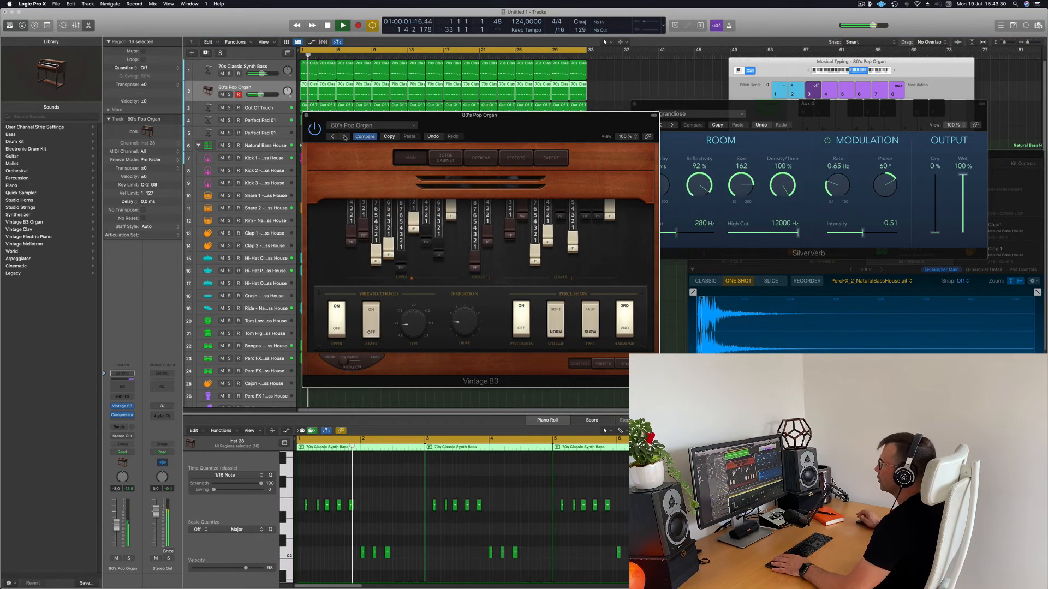
{"action": "left_click_drag", "start_coordinate": [536, 126], "coordinate": [496, 145]}
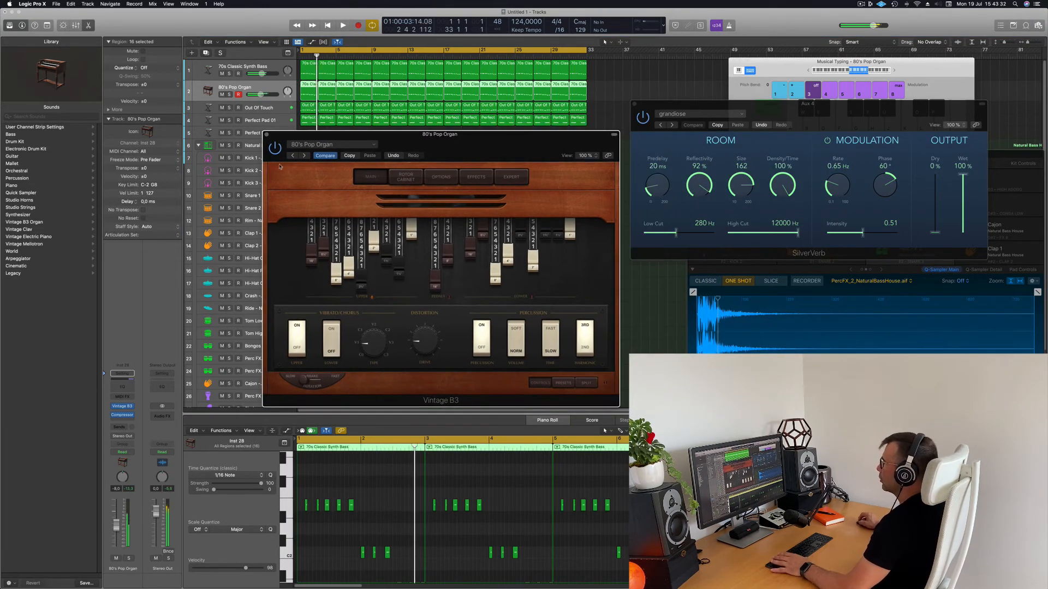
Audition the Vintage B3 presets Big Jazz Organ, Blues Solo Organ, Church Door Organ and Classic Funk Organ during playback
{"action": "left_click", "coordinate": [305, 157]}
{"action": "left_click", "coordinate": [305, 156]}
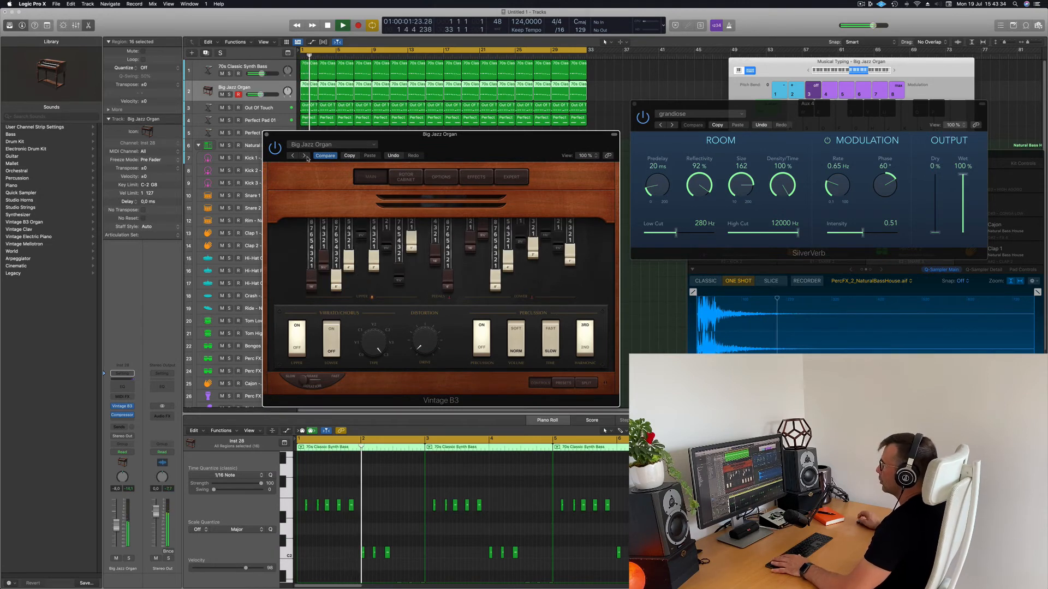
{"action": "left_click", "coordinate": [305, 156]}
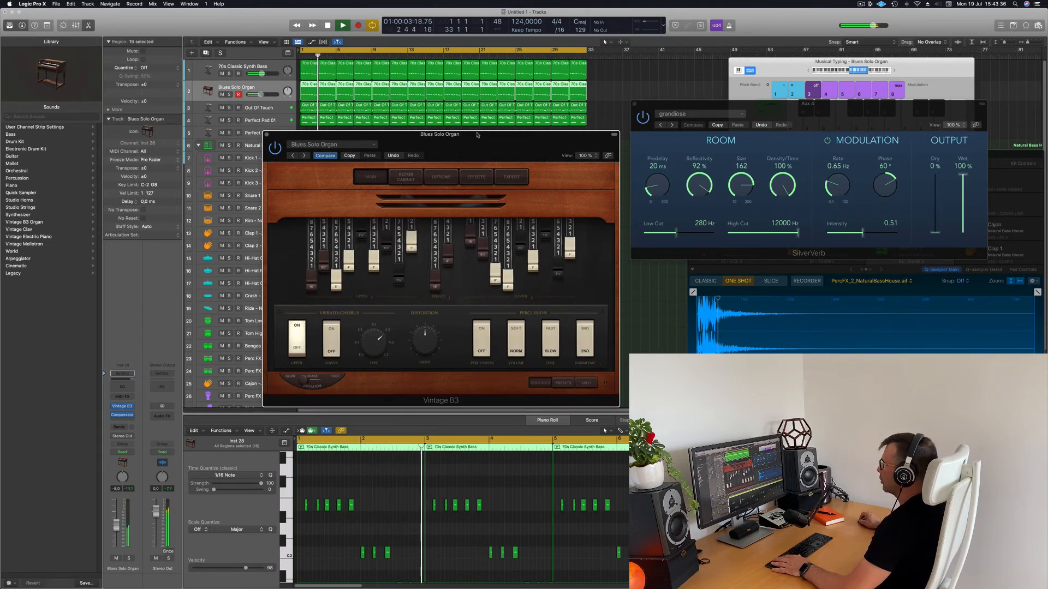
{"action": "left_click_drag", "start_coordinate": [476, 135], "coordinate": [466, 157]}
{"action": "left_click", "coordinate": [294, 179]}
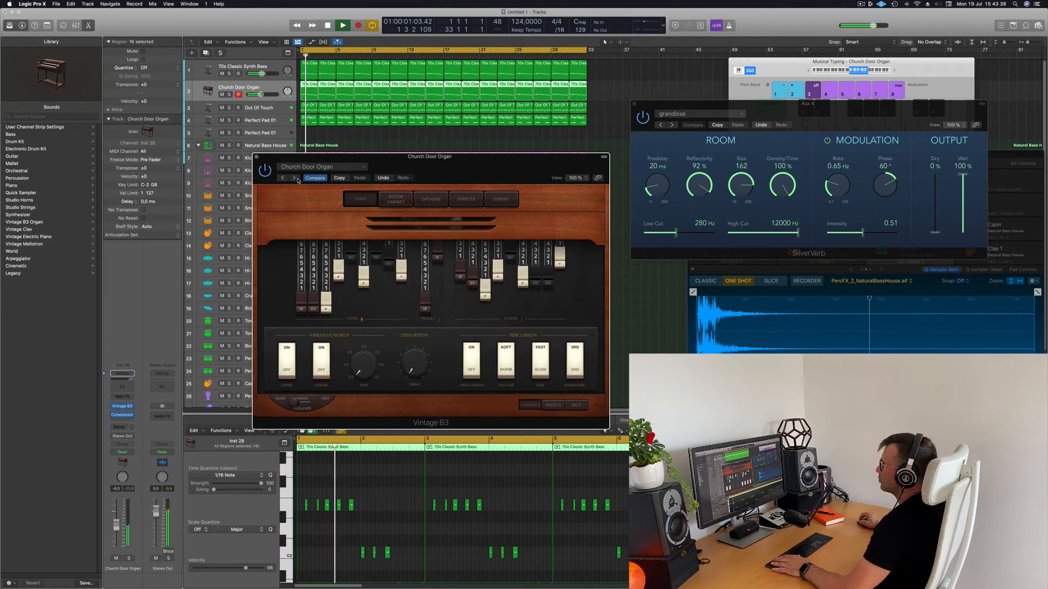
{"action": "left_click", "coordinate": [294, 178]}
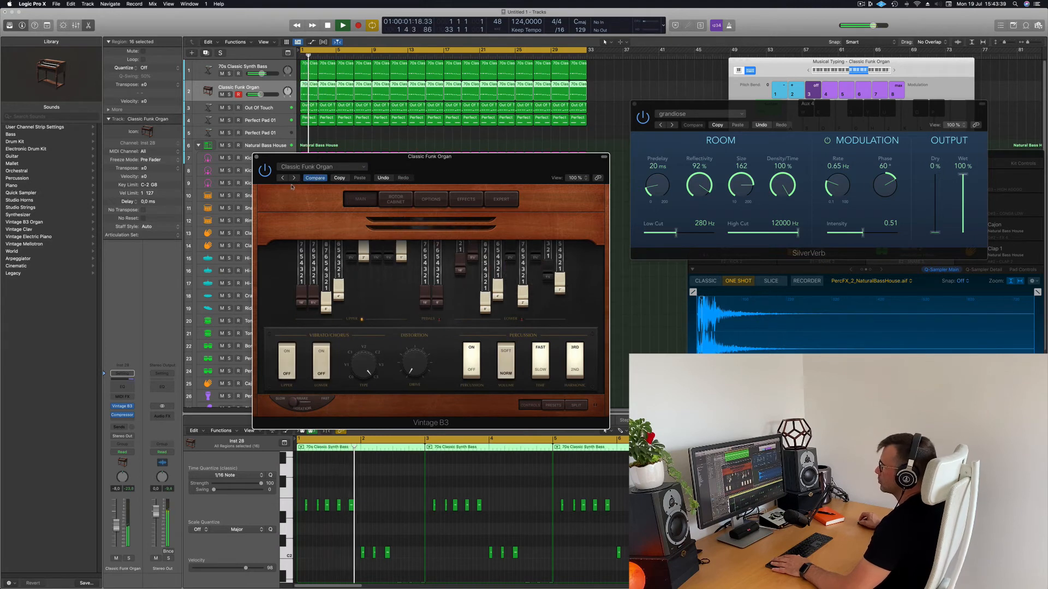
Lower the organ track's volume while listening to Classic Funk Organ, moving the Vintage B3 window aside
{"action": "left_click", "coordinate": [120, 520]}
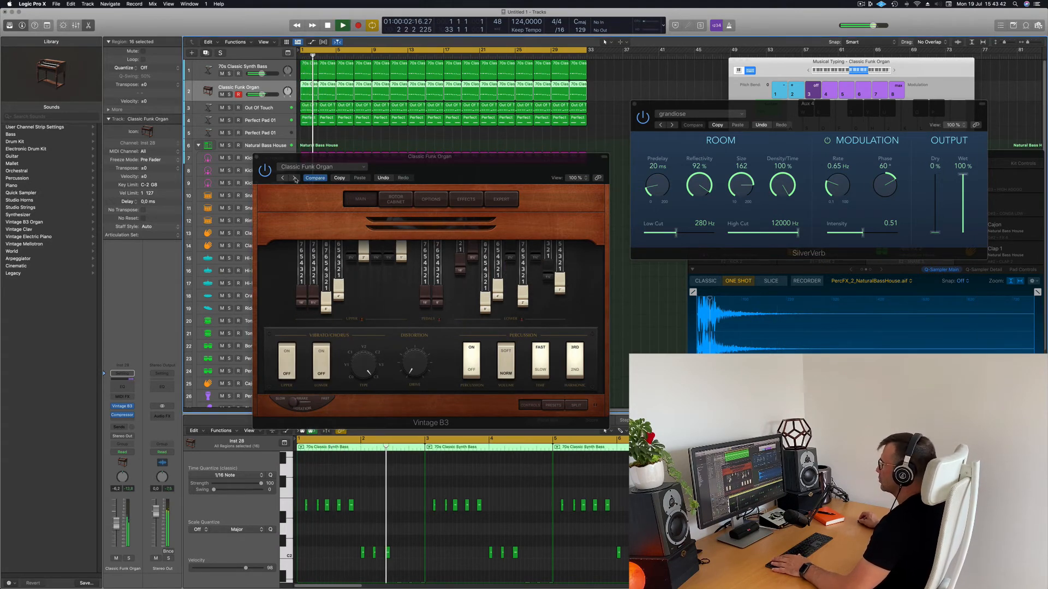
{"action": "left_click_drag", "start_coordinate": [491, 170], "coordinate": [563, 171]}
{"action": "key", "text": "space"}
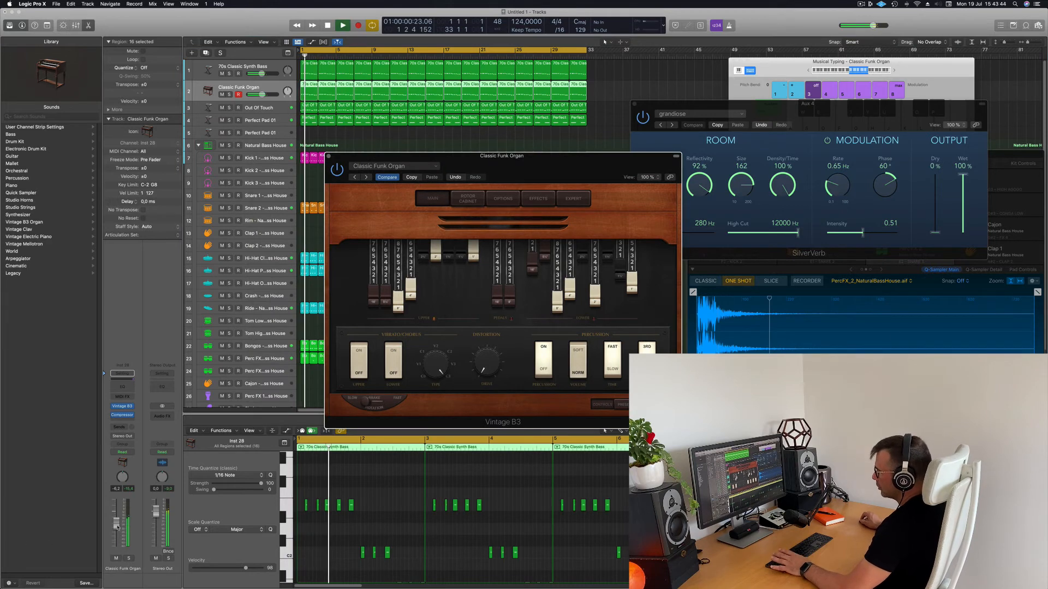
{"action": "left_click", "coordinate": [337, 138]}
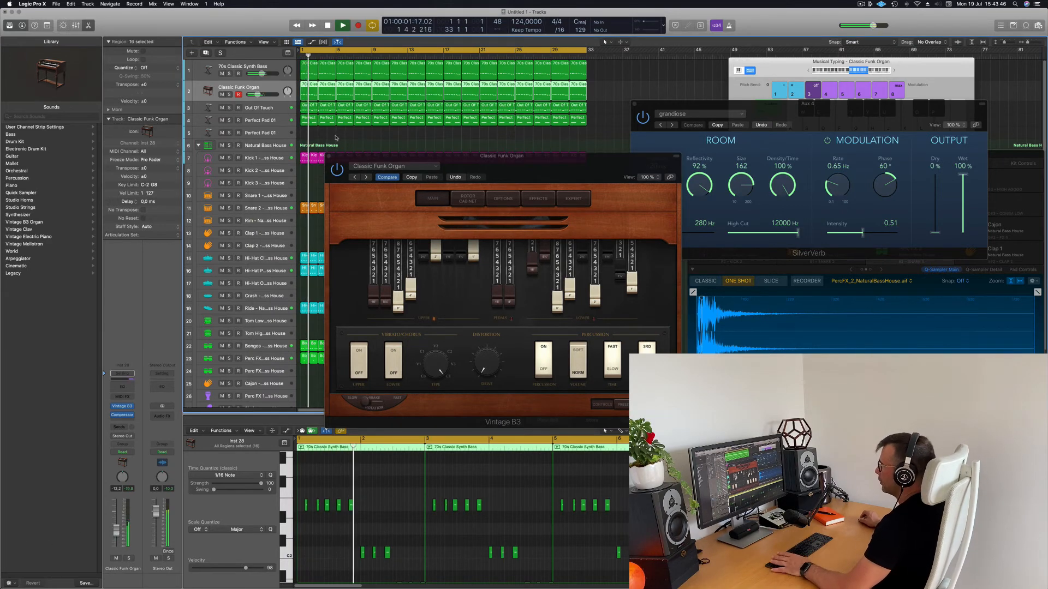
Step past Classic Rock Organ to load the Distorted Organ preset and rebalance the organ track's volume during playback
{"action": "left_click", "coordinate": [365, 177]}
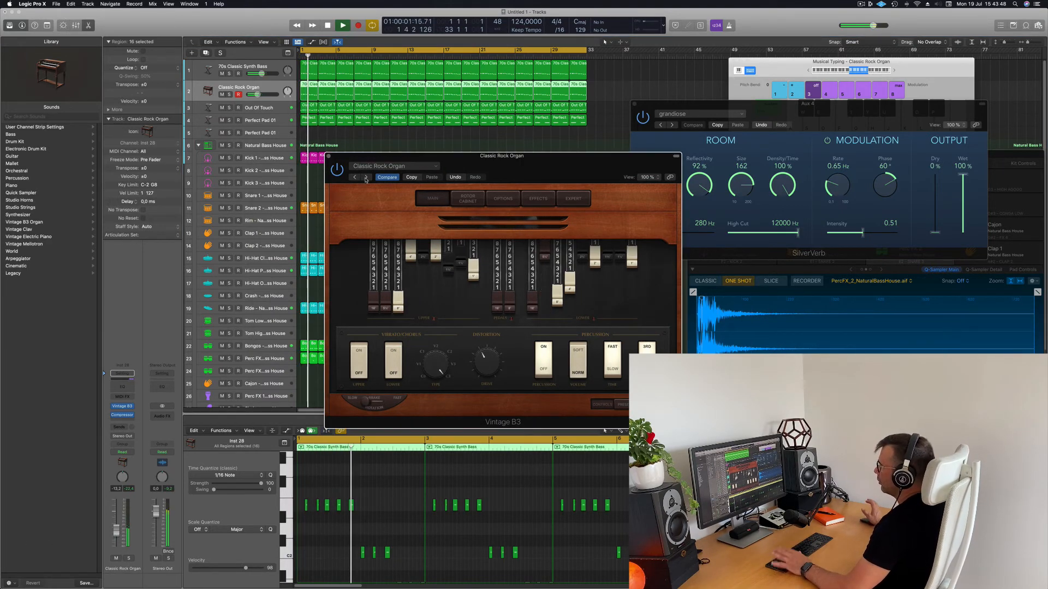
{"action": "left_click", "coordinate": [366, 178]}
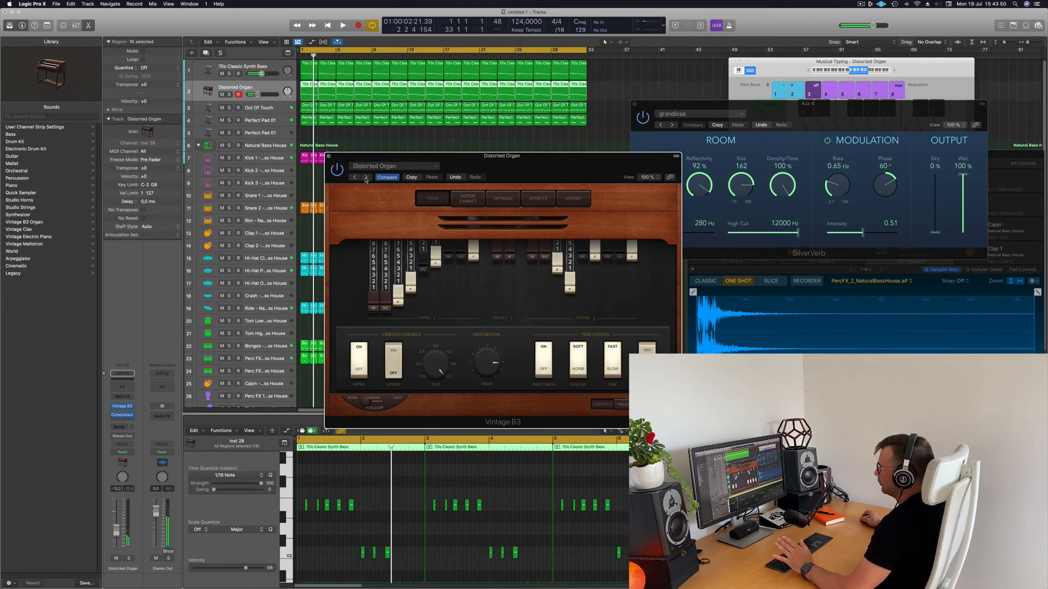
{"action": "key", "text": "space"}
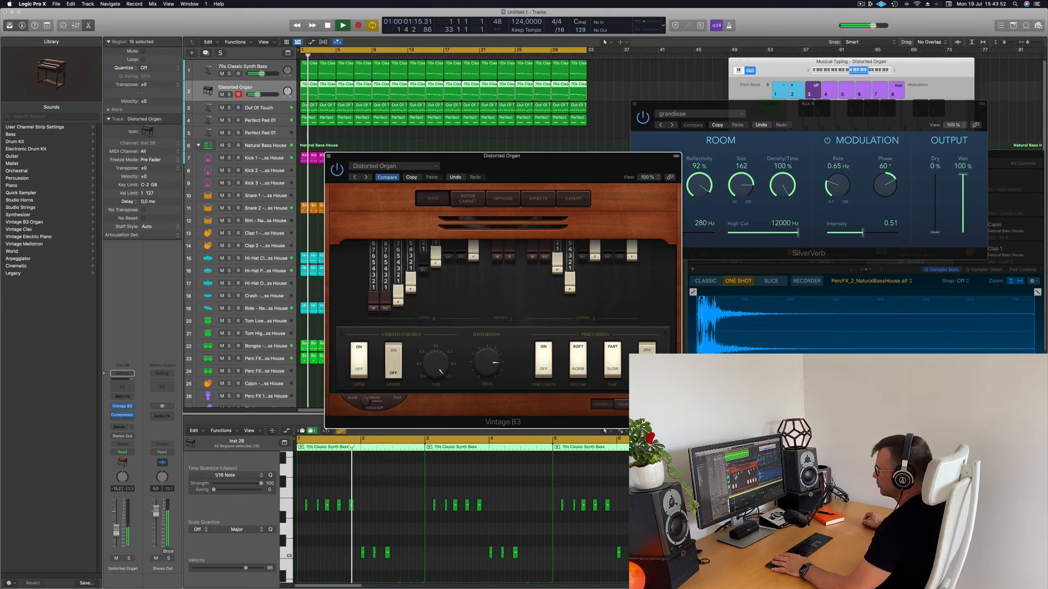
{"action": "left_click", "coordinate": [117, 516]}
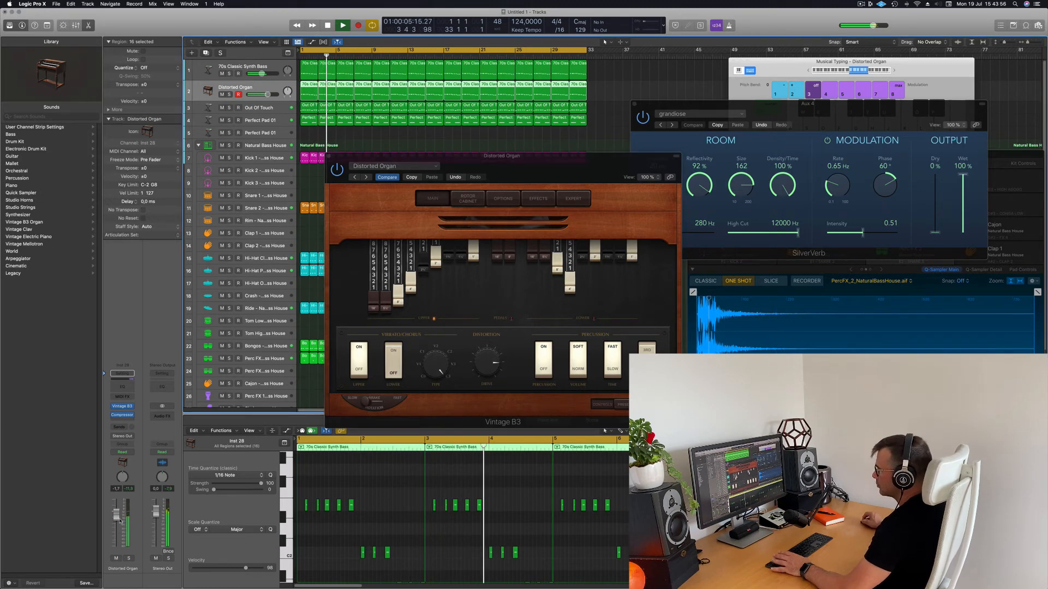
{"action": "left_click_drag", "start_coordinate": [117, 523], "coordinate": [115, 527]}
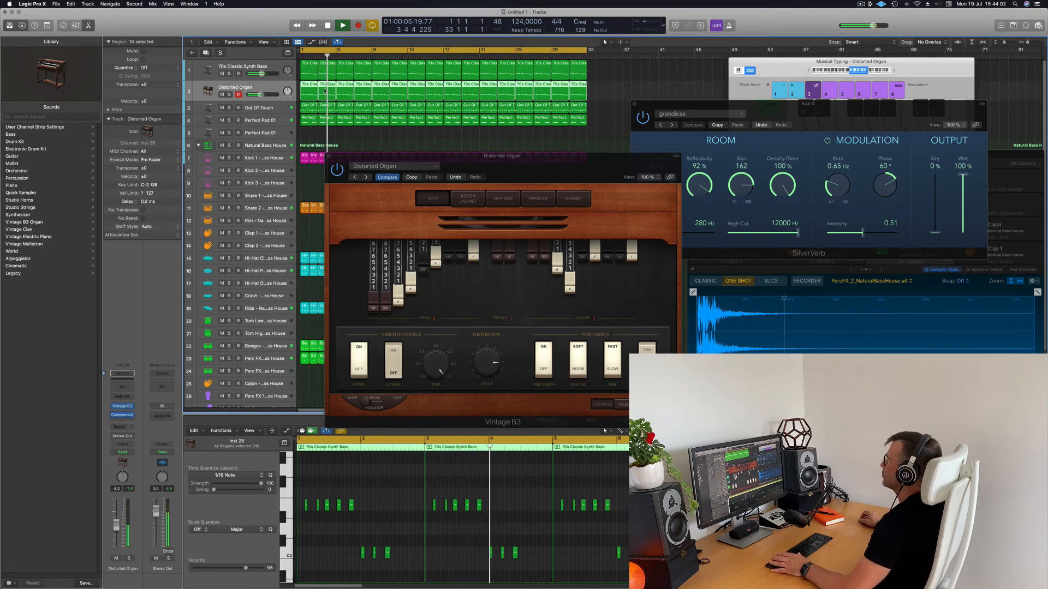
Close the Vintage B3 window and open Alchemy on the empty Perfect Pad 01 track, restarting playback from the beginning
{"action": "left_click", "coordinate": [328, 156]}
{"action": "key", "text": "super+Left"}
{"action": "key", "text": "super+Left"}
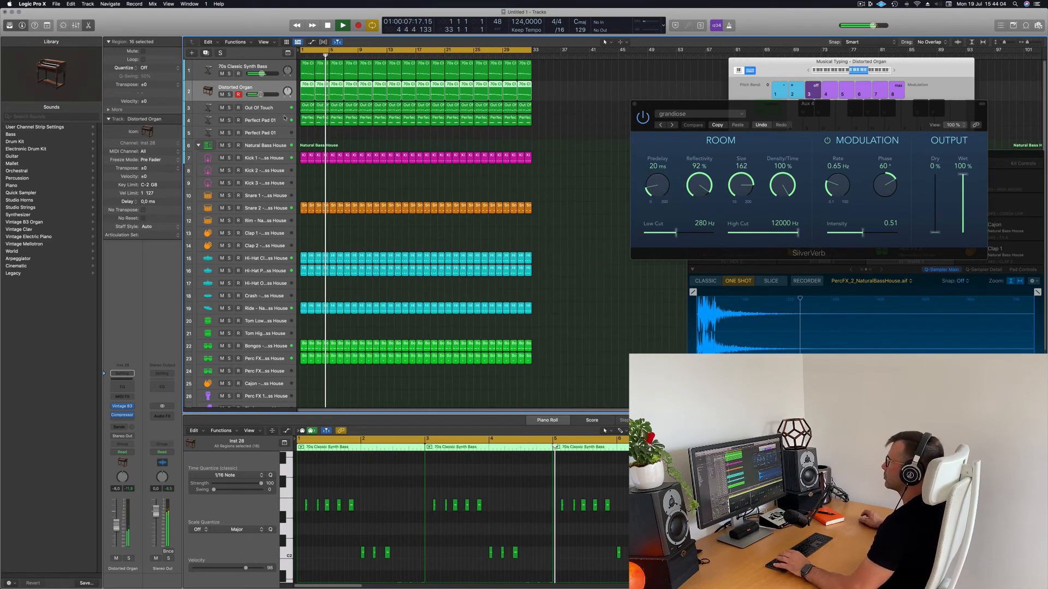
{"action": "left_click", "coordinate": [272, 138]}
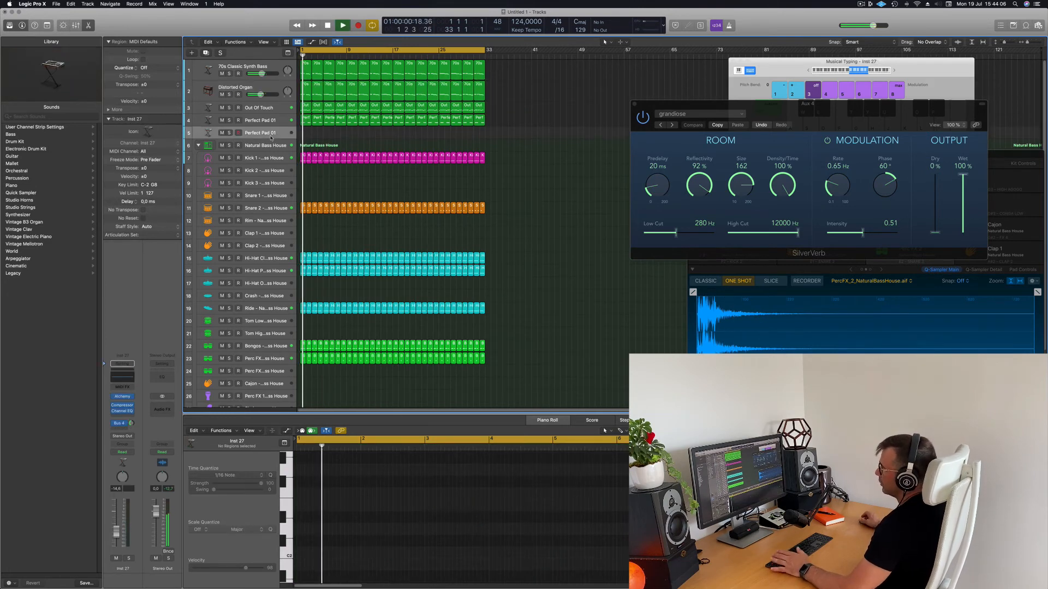
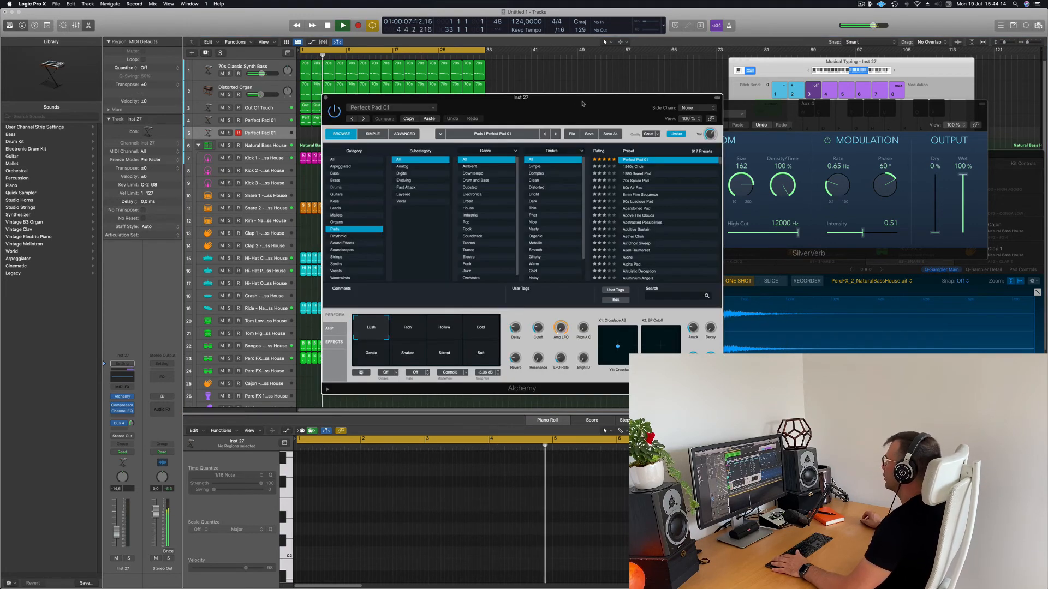
{"action": "left_click_drag", "start_coordinate": [511, 105], "coordinate": [536, 124]}
{"action": "key", "text": "Return"}
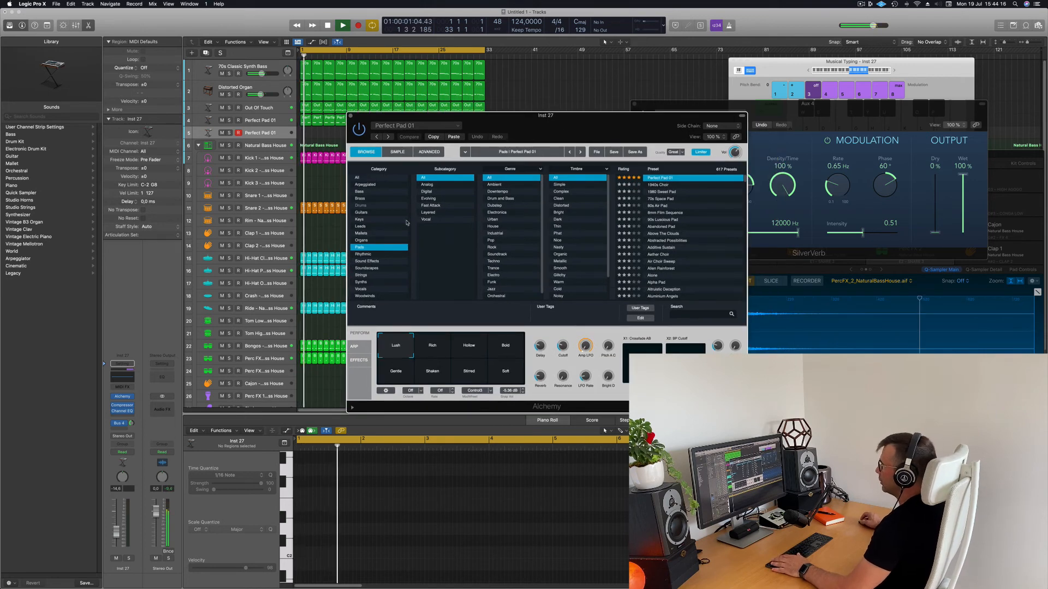
Filter Alchemy's presets to the Leads category and load 70s Classic Synth Bass on the empty pad track
{"action": "left_click", "coordinate": [360, 227]}
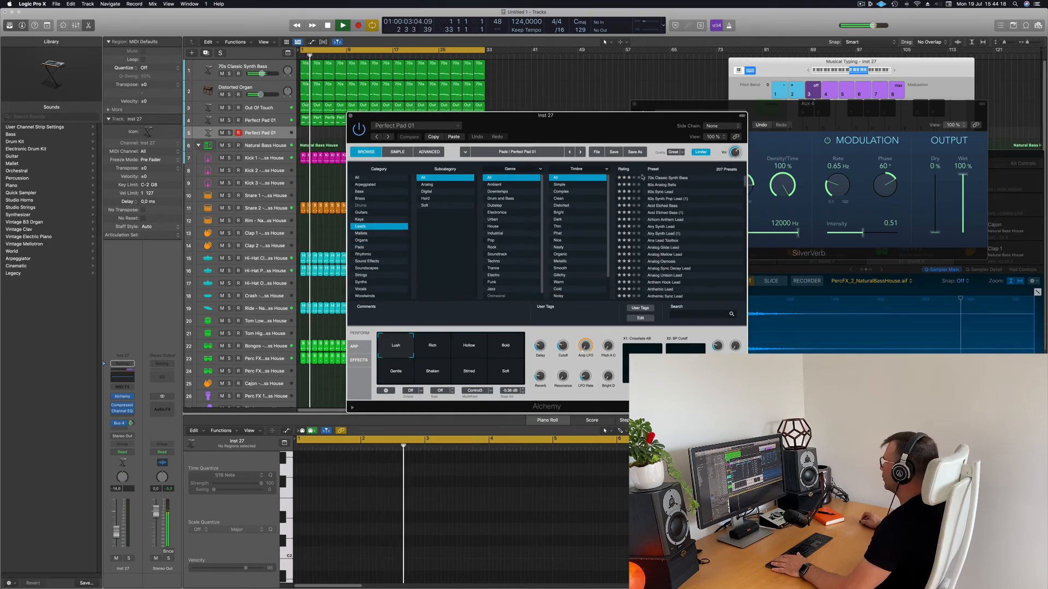
{"action": "left_click", "coordinate": [664, 178]}
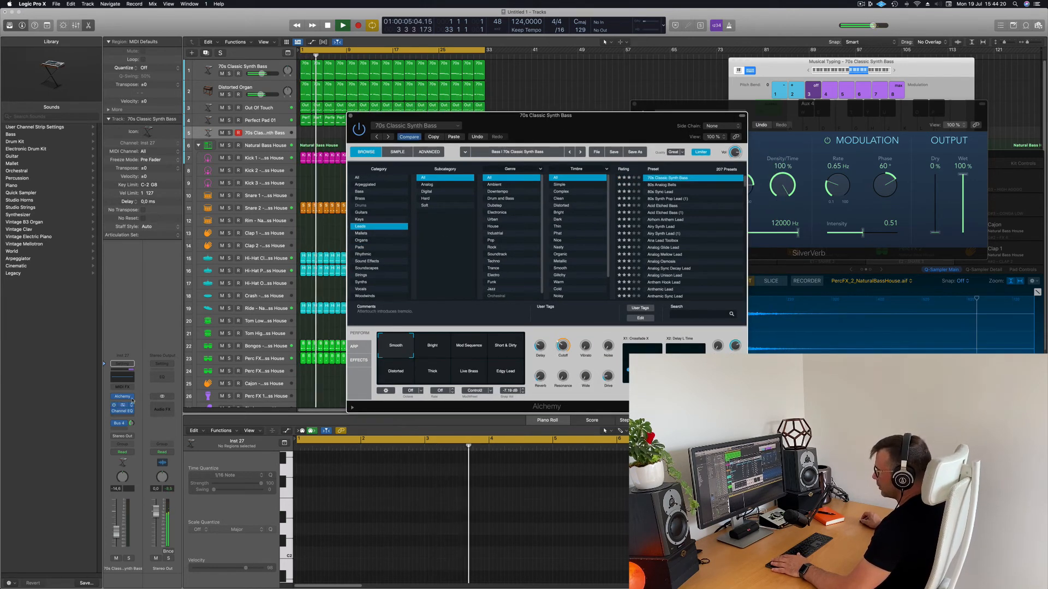
{"action": "left_click_drag", "start_coordinate": [573, 127], "coordinate": [554, 126]}
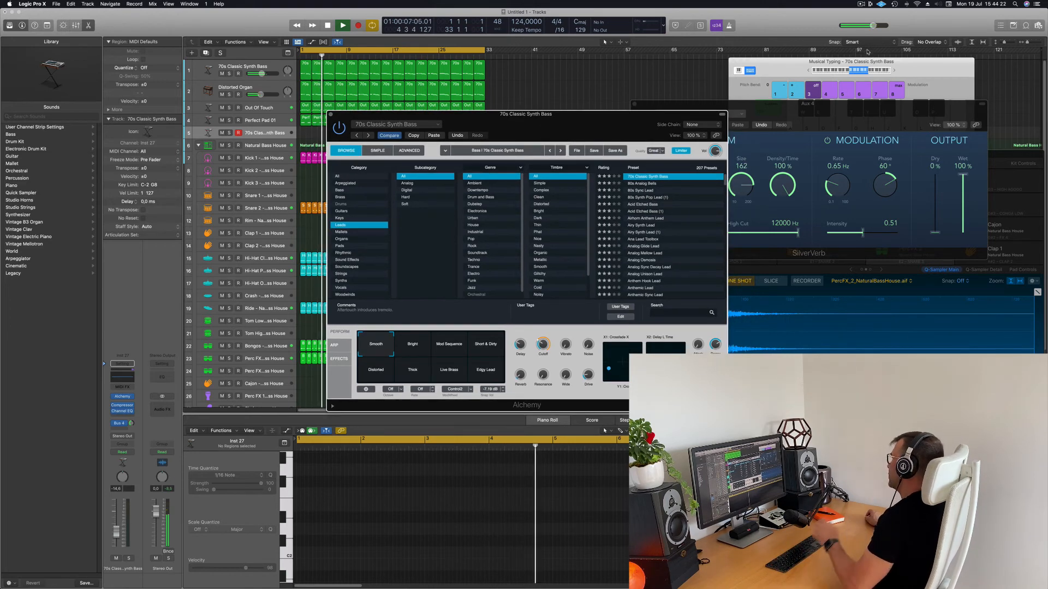
Bring Musical Typing to the front and play test notes with 70s Classic Synth Bass over the track
{"action": "left_click", "coordinate": [849, 81]}
{"action": "key", "text": "j"}
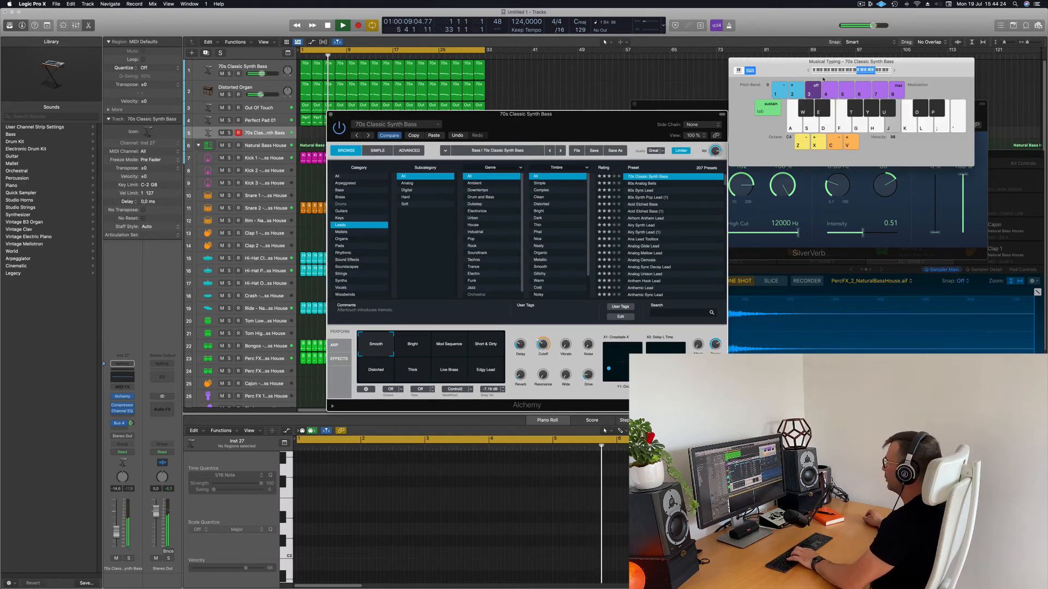
{"action": "left_click_drag", "start_coordinate": [577, 131], "coordinate": [626, 90]}
{"action": "key", "text": "g"}
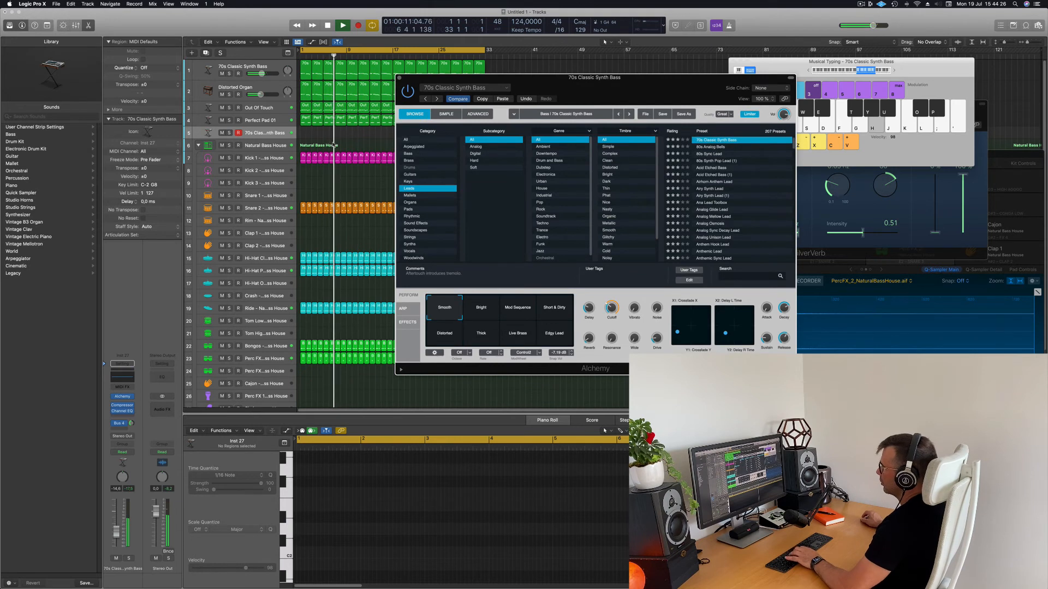
{"action": "key", "text": "j"}
{"action": "key", "text": "k"}
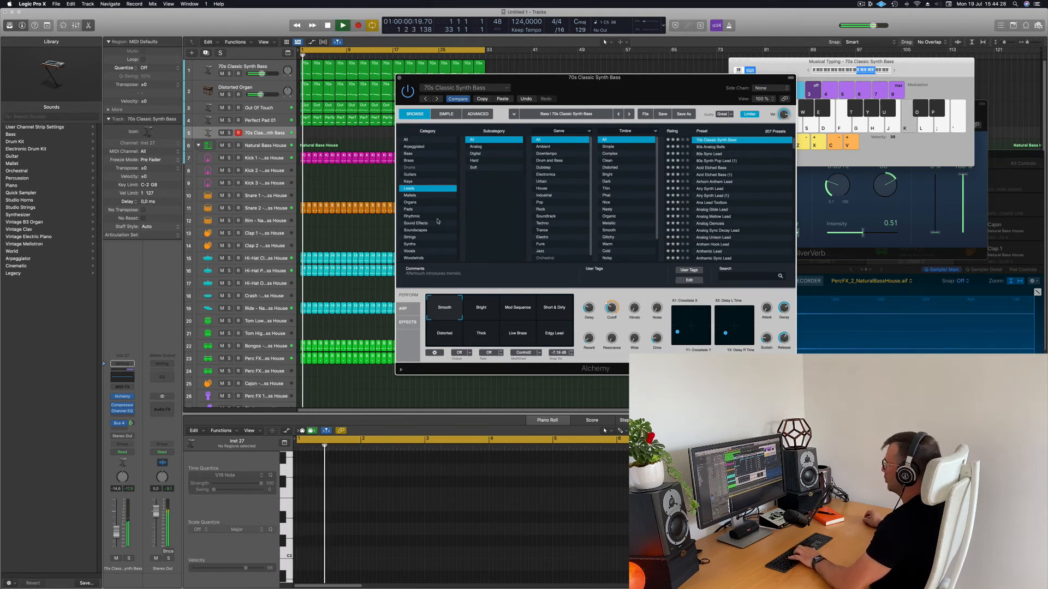
{"action": "key", "text": "j"}
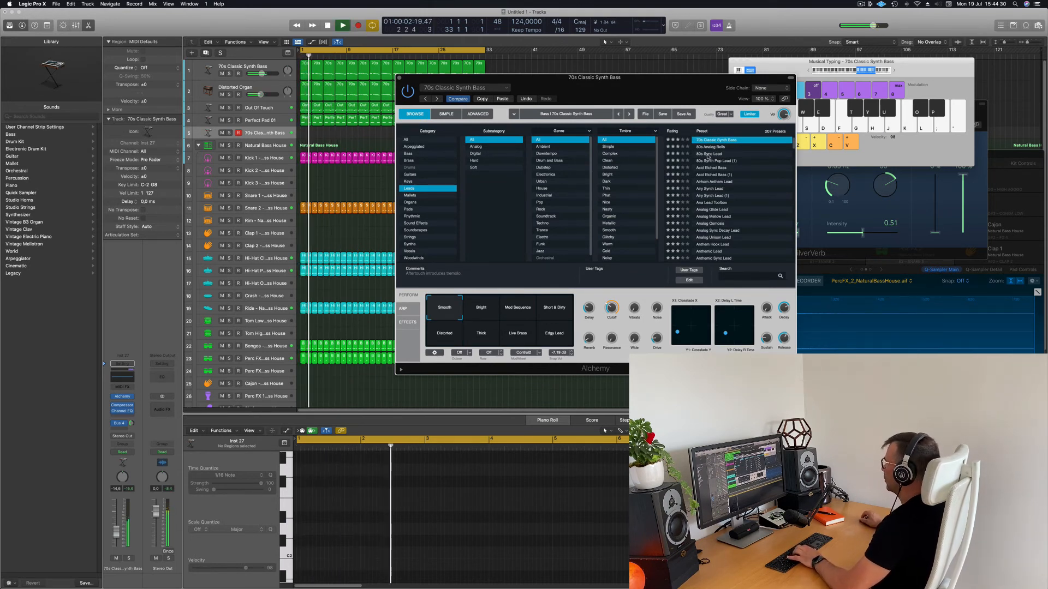
Audition the Alchemy lead presets 80s Analog Bells, Airhorn Anthem Lead, Airy Synth Lead and Analog Mellow Lead
{"action": "key", "text": "Down"}
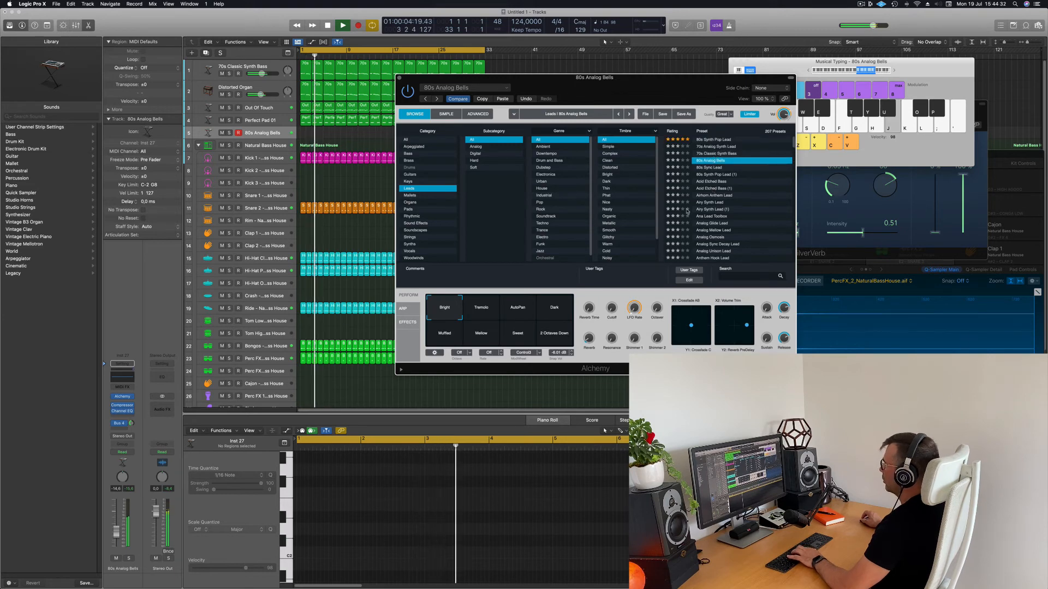
{"action": "left_click", "coordinate": [710, 195]}
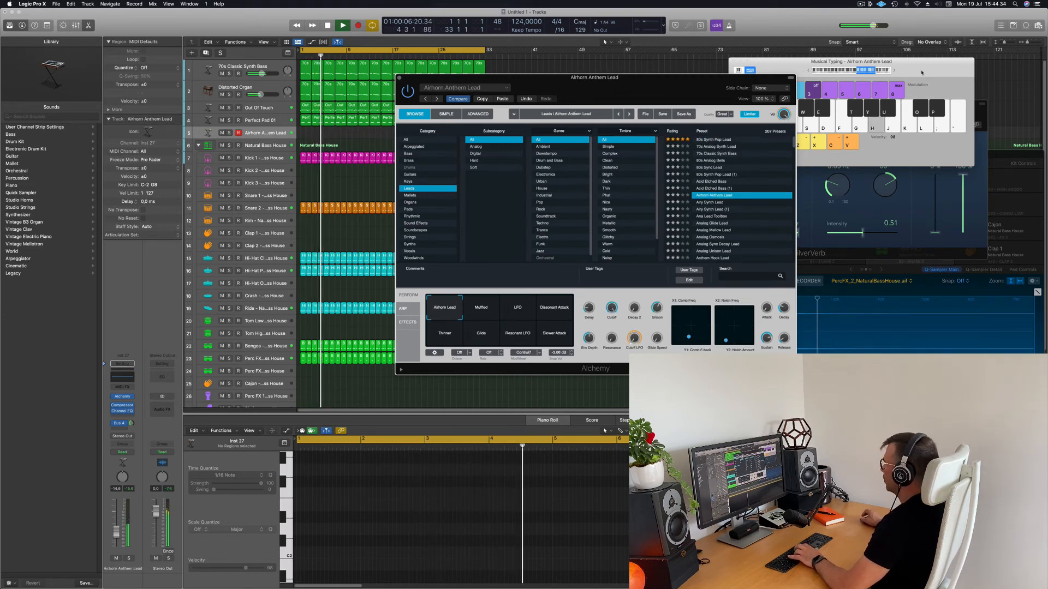
{"action": "key", "text": "j"}
{"action": "left_click", "coordinate": [800, 70]}
{"action": "left_click_drag", "start_coordinate": [705, 77], "coordinate": [799, 17]}
{"action": "left_click", "coordinate": [827, 150]}
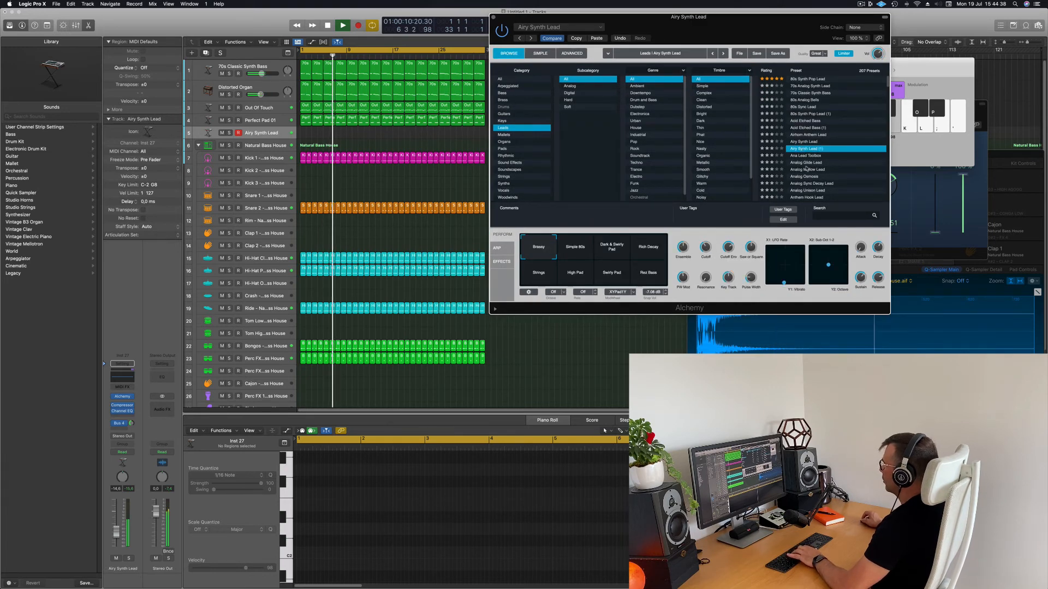
{"action": "left_click", "coordinate": [808, 170]}
Load the String Dreams preset in Alchemy and adjust the track's reverb send level during playback
{"action": "scroll", "coordinate": [829, 136], "scroll_direction": "down", "scroll_amount": 20}
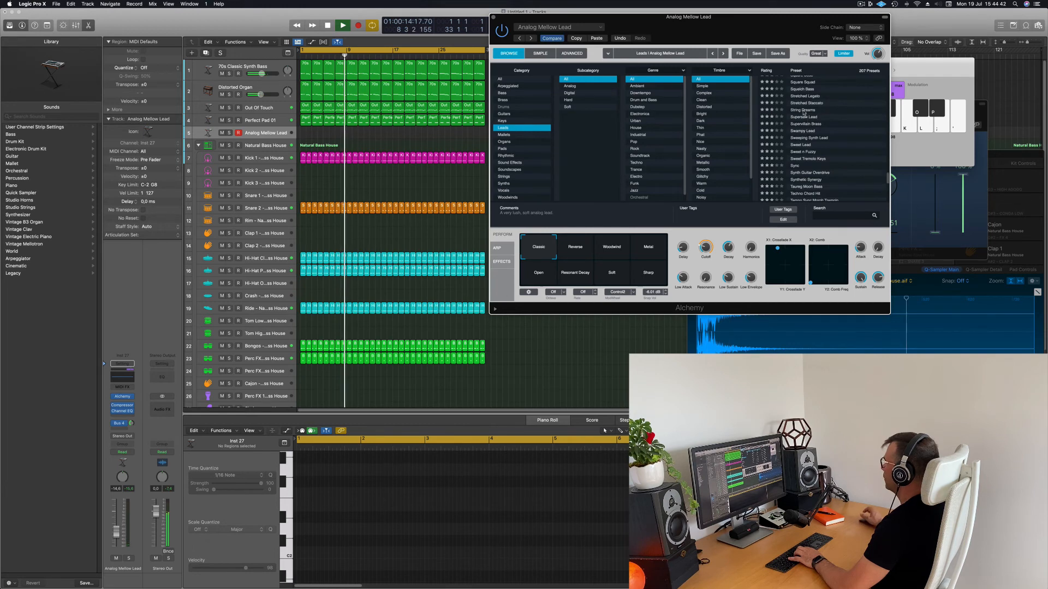
{"action": "left_click", "coordinate": [803, 110]}
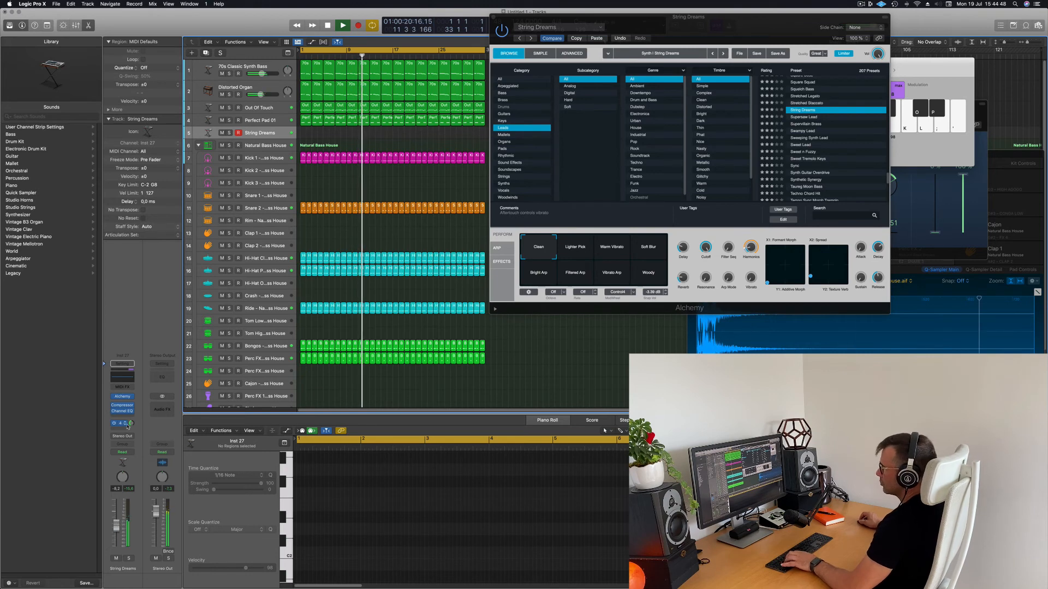
{"action": "left_click_drag", "start_coordinate": [131, 423], "coordinate": [132, 421]}
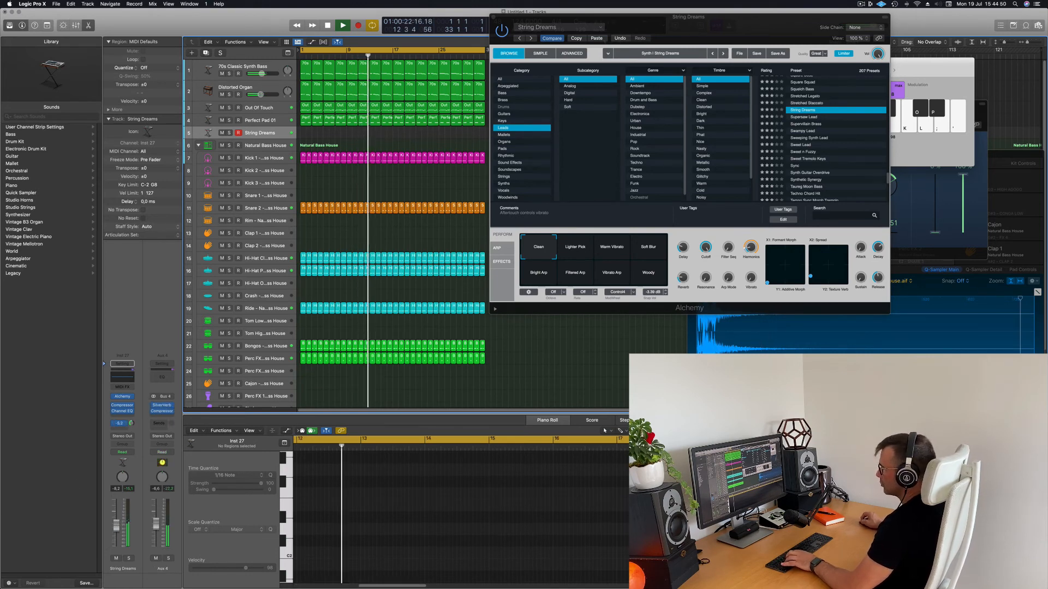
Try the String Dreams performance variations Lighter Pick, Soft Blur and Bright Arp
{"action": "left_click", "coordinate": [575, 246]}
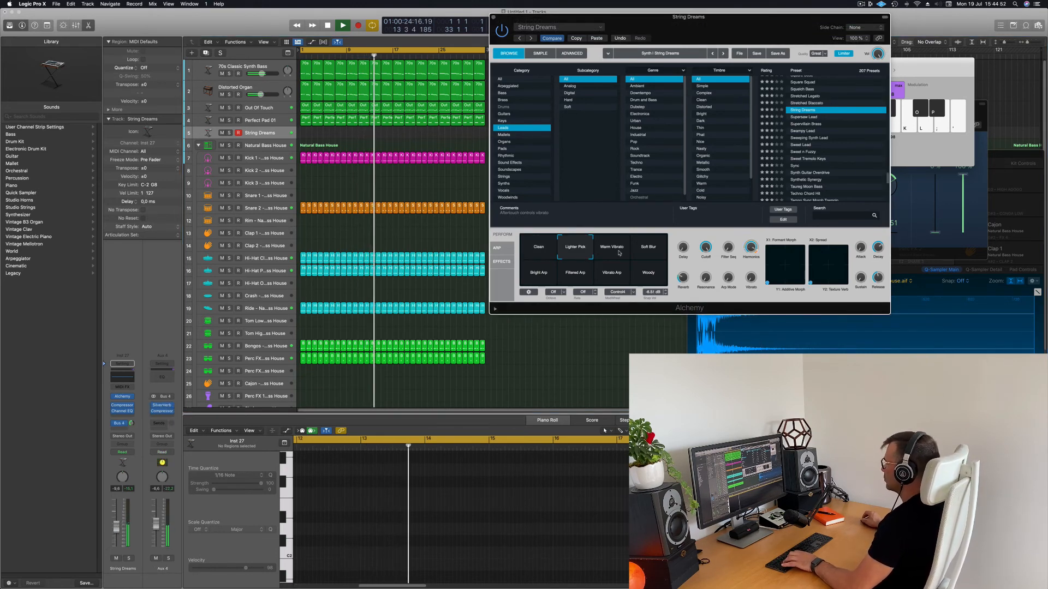
{"action": "left_click", "coordinate": [649, 248]}
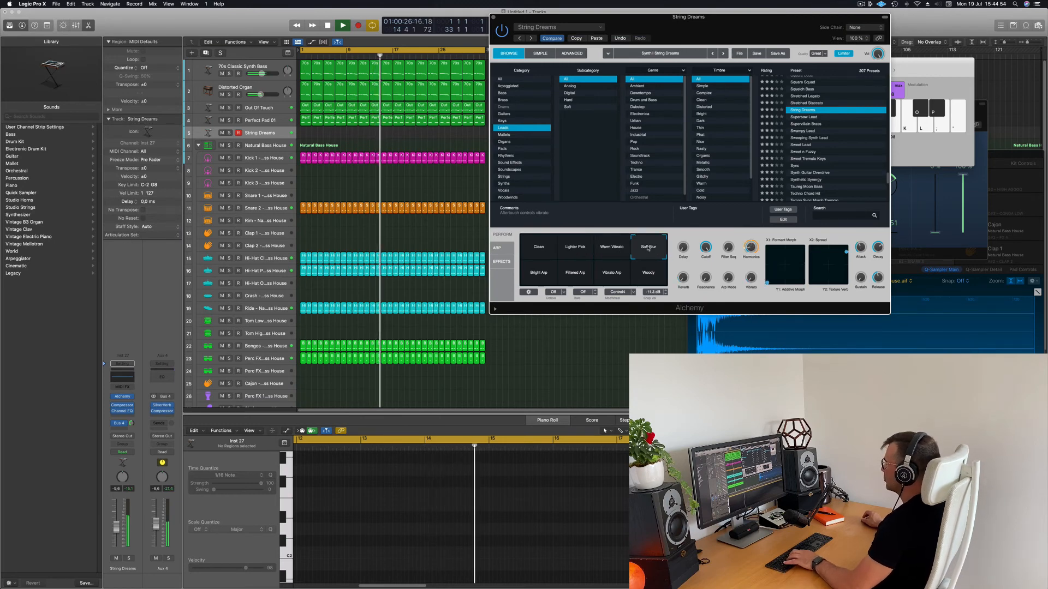
{"action": "left_click", "coordinate": [555, 276]}
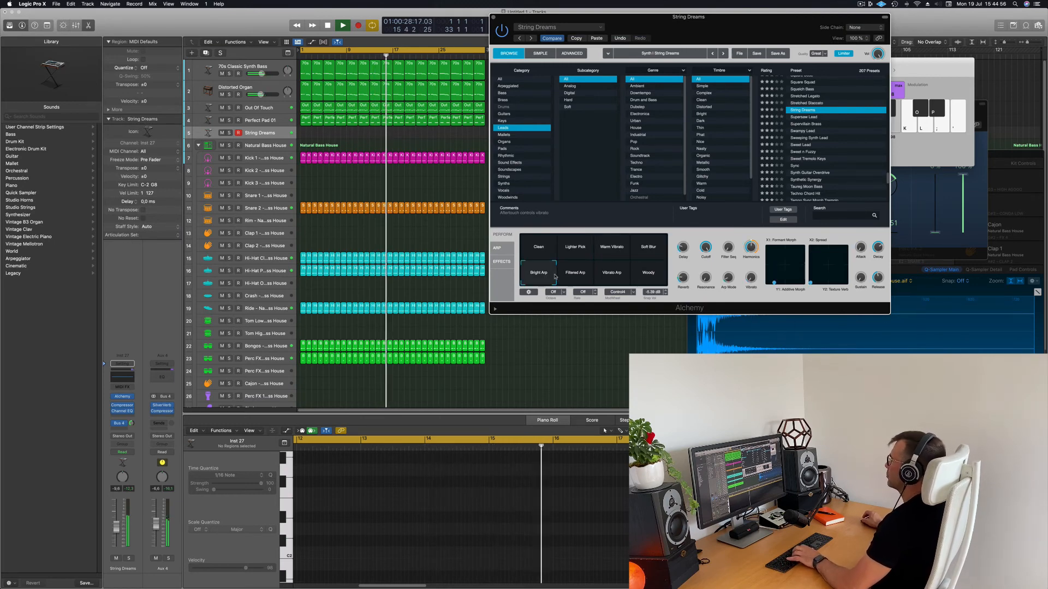
Audition the Alchemy lead presets Supersaw Lead, Supervillain Brass, Swampy Lead, Sweeping Synth Lead and Sweet Lead over the track
{"action": "left_click", "coordinate": [812, 117]}
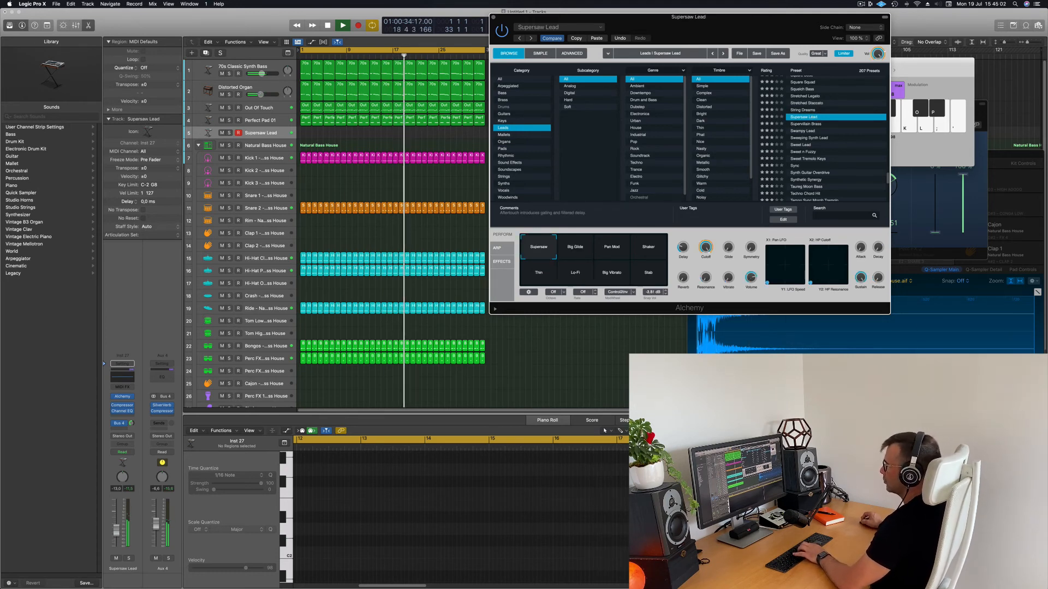
{"action": "left_click", "coordinate": [814, 124]}
{"action": "left_click", "coordinate": [802, 131]}
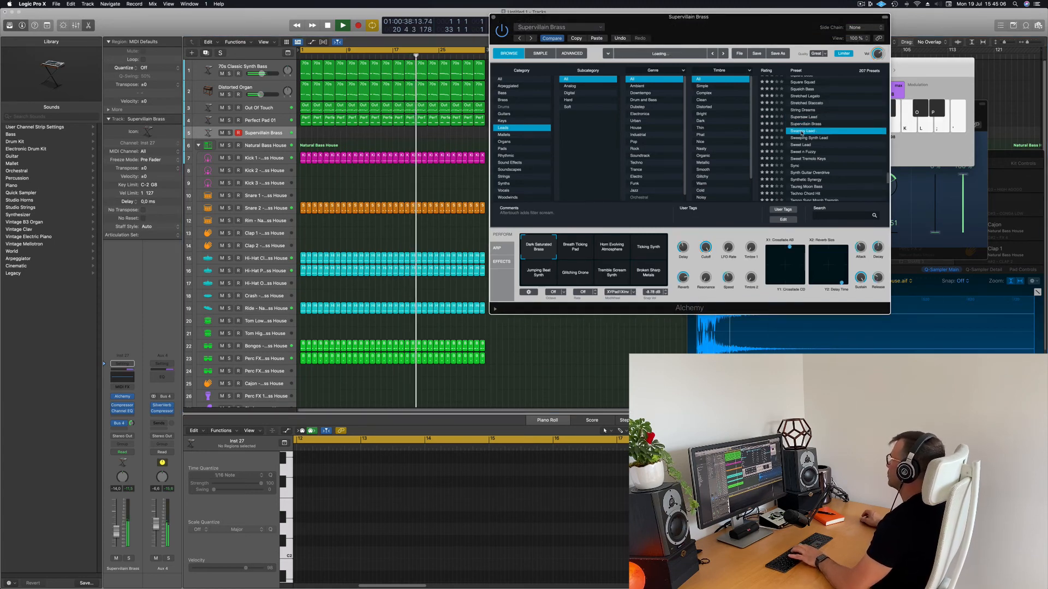
{"action": "left_click", "coordinate": [808, 139]}
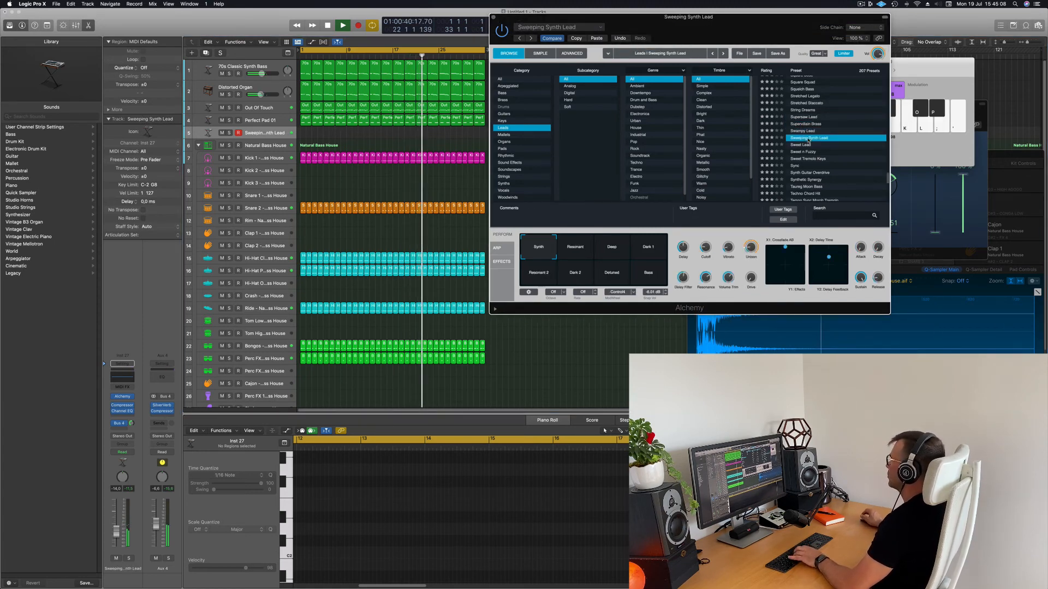
{"action": "left_click", "coordinate": [799, 144]}
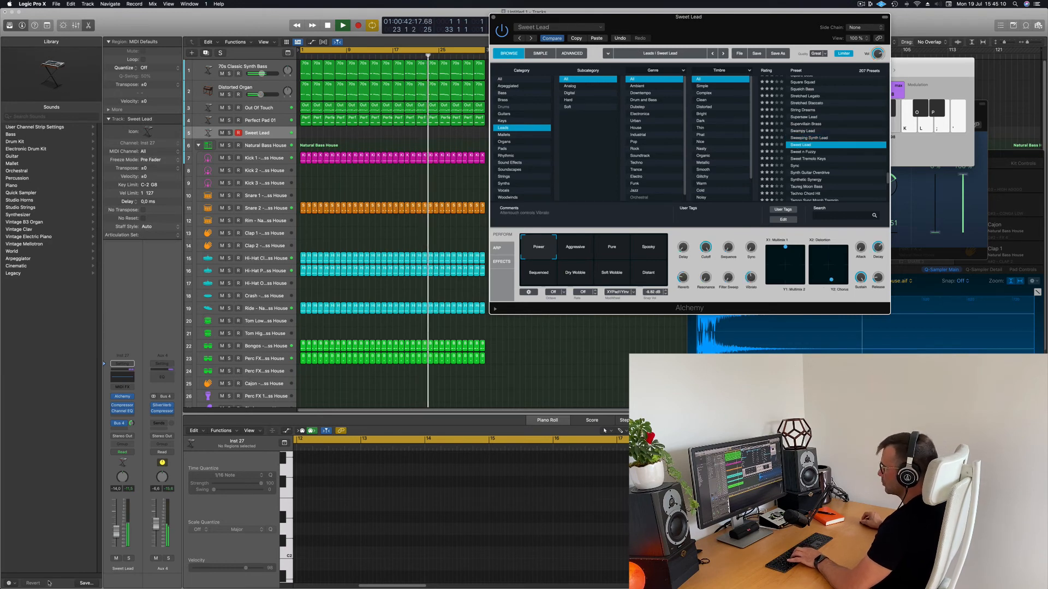
Load the Sweet n Fuzzy preset and try its Soft, Bright, Single 2, Single 1 and Detuned performance variations
{"action": "left_click", "coordinate": [807, 152]}
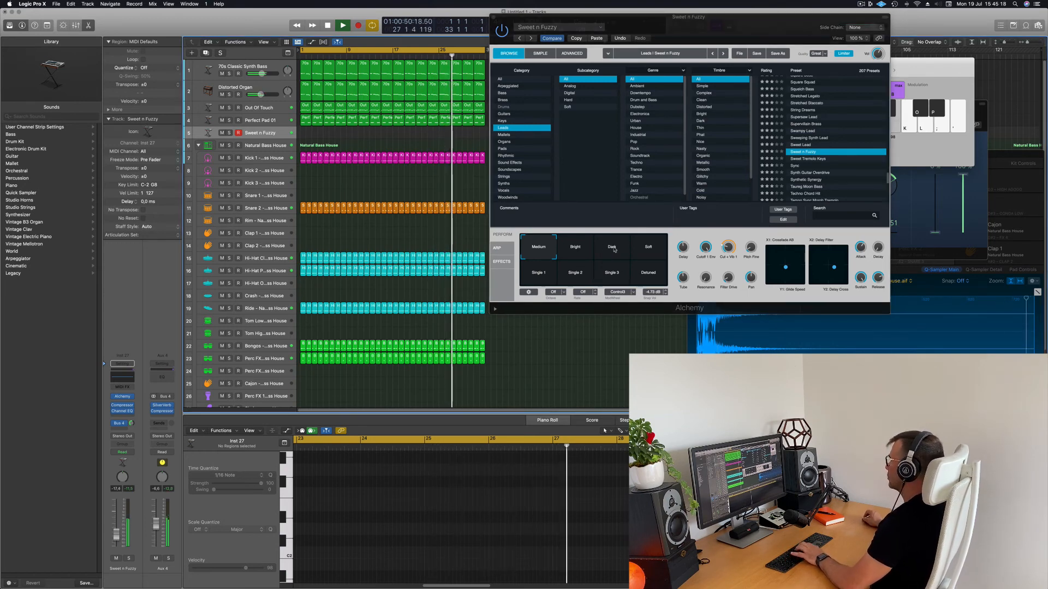
{"action": "left_click", "coordinate": [648, 248]}
{"action": "left_click", "coordinate": [577, 250]}
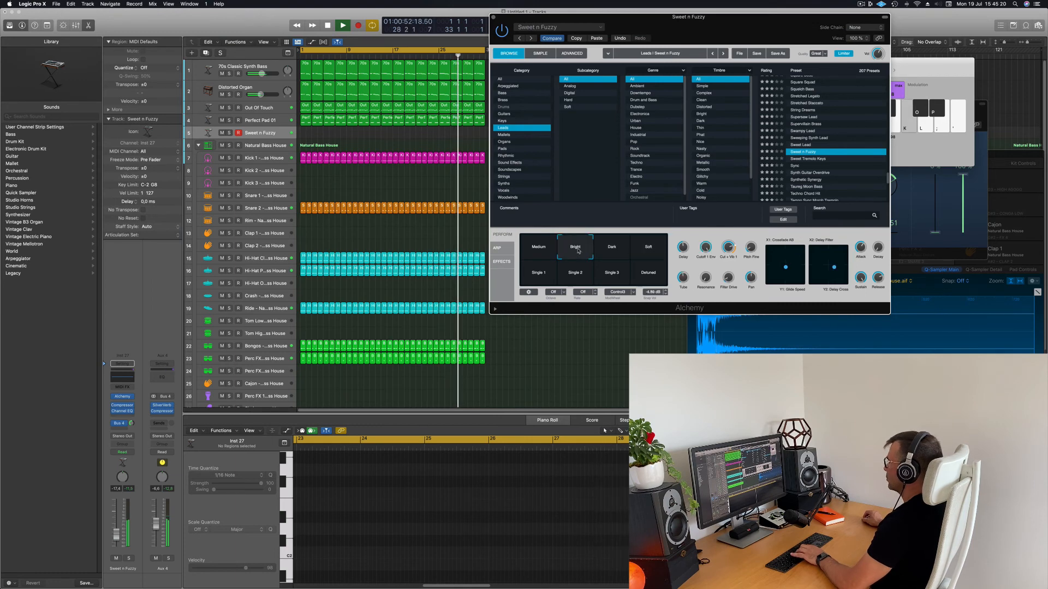
{"action": "left_click", "coordinate": [576, 274]}
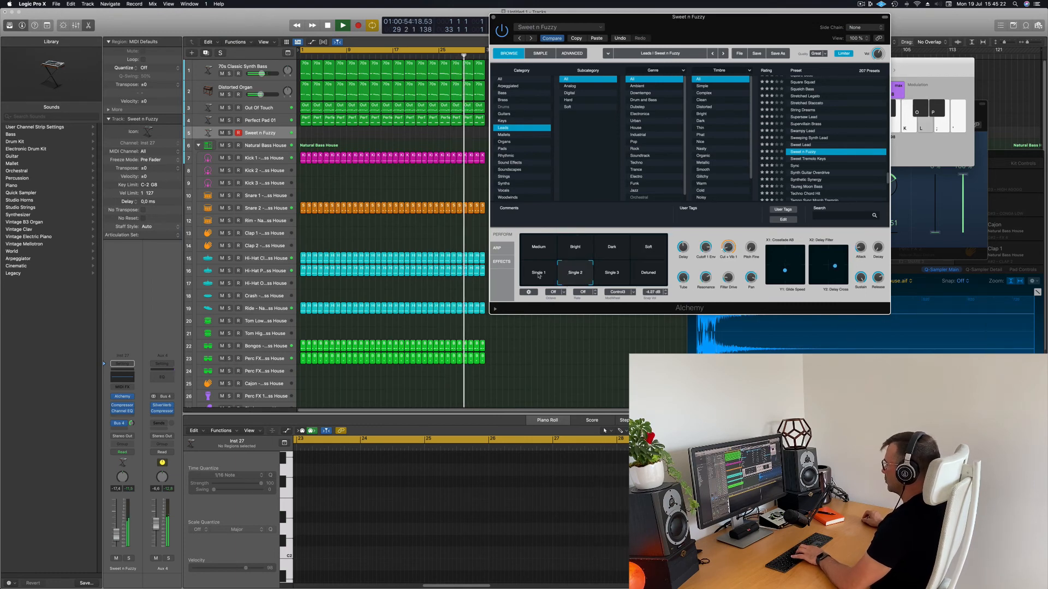
{"action": "left_click", "coordinate": [537, 274]}
{"action": "left_click", "coordinate": [649, 273]}
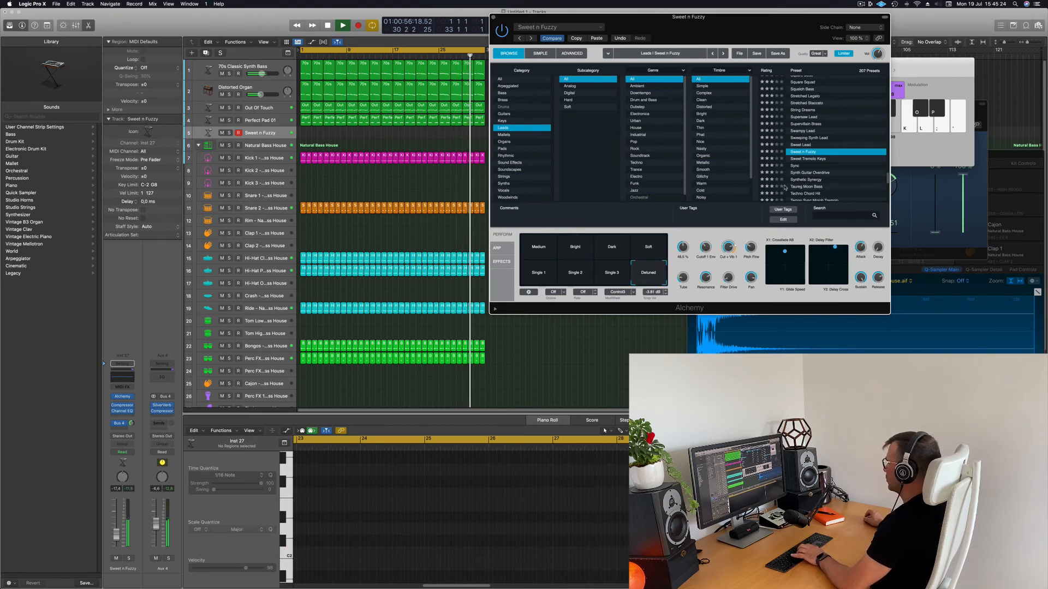
Load the Synth Guitar Overdrive preset, compare its Fuzzy Lead, Feedback Lead and Filthy Lead variations, and choose Bright Decay
{"action": "left_click", "coordinate": [803, 173]}
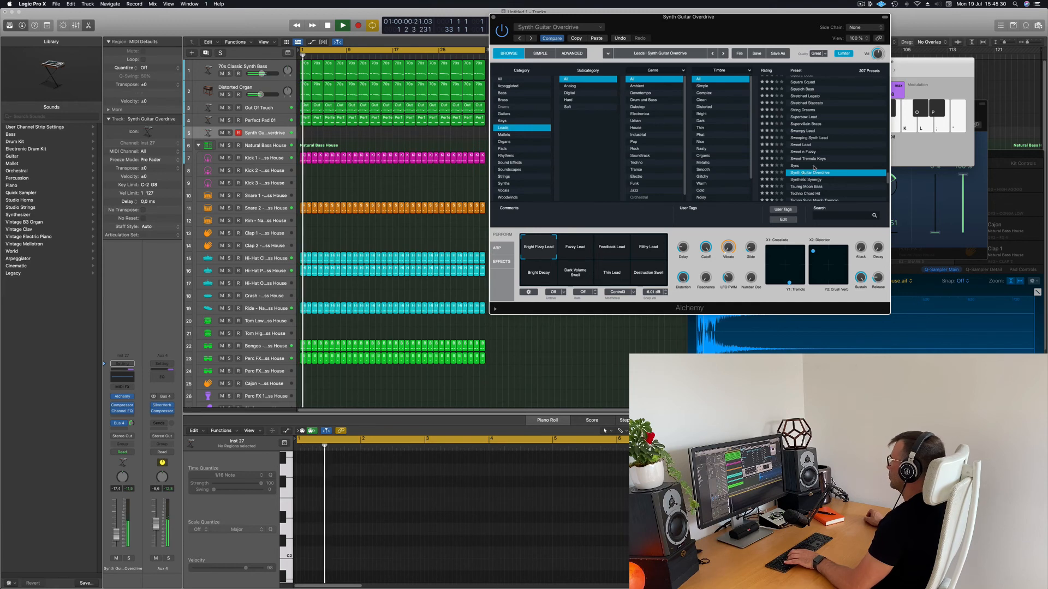
{"action": "scroll", "coordinate": [804, 176], "scroll_direction": "down", "scroll_amount": 2}
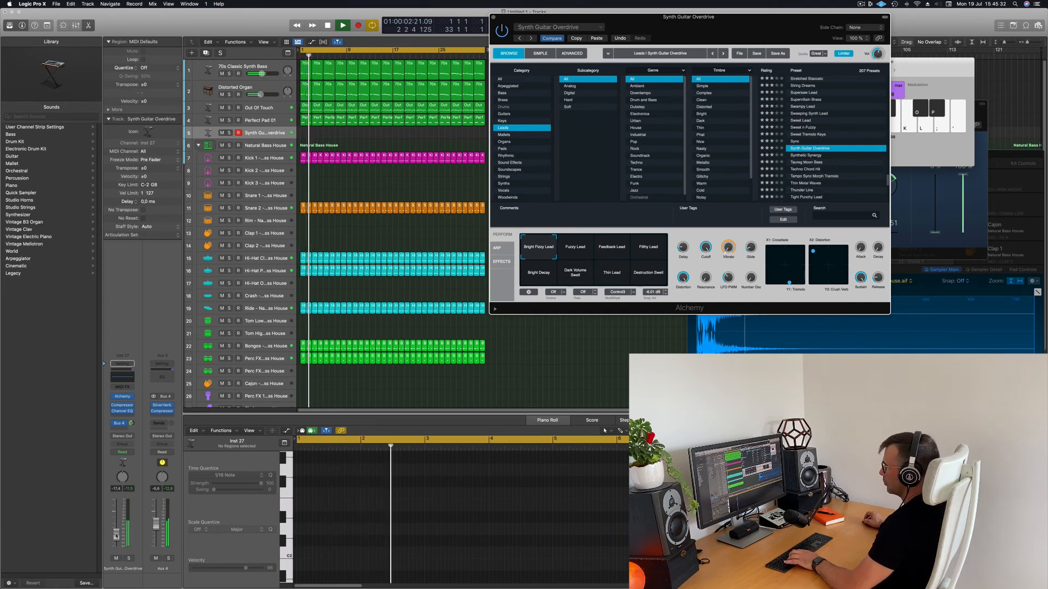
{"action": "left_click", "coordinate": [565, 254]}
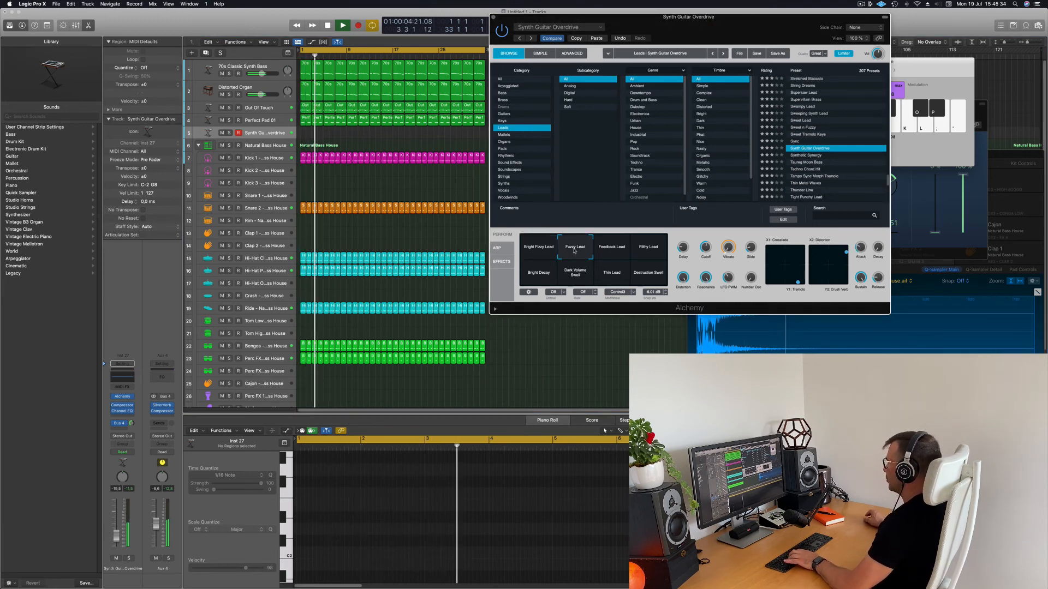
{"action": "left_click", "coordinate": [614, 252]}
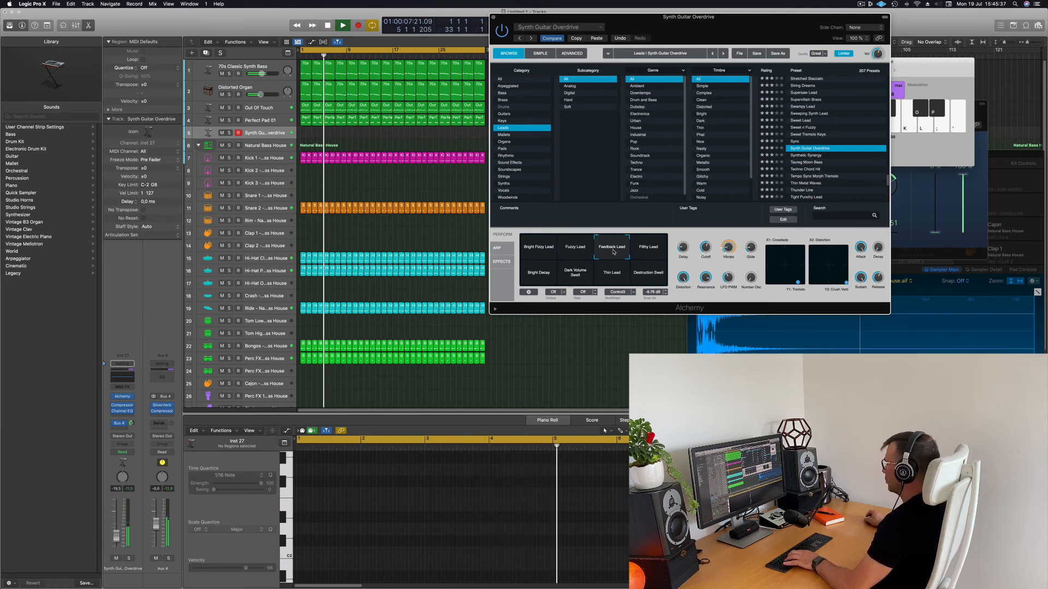
{"action": "left_click", "coordinate": [643, 251]}
{"action": "left_click", "coordinate": [532, 279]}
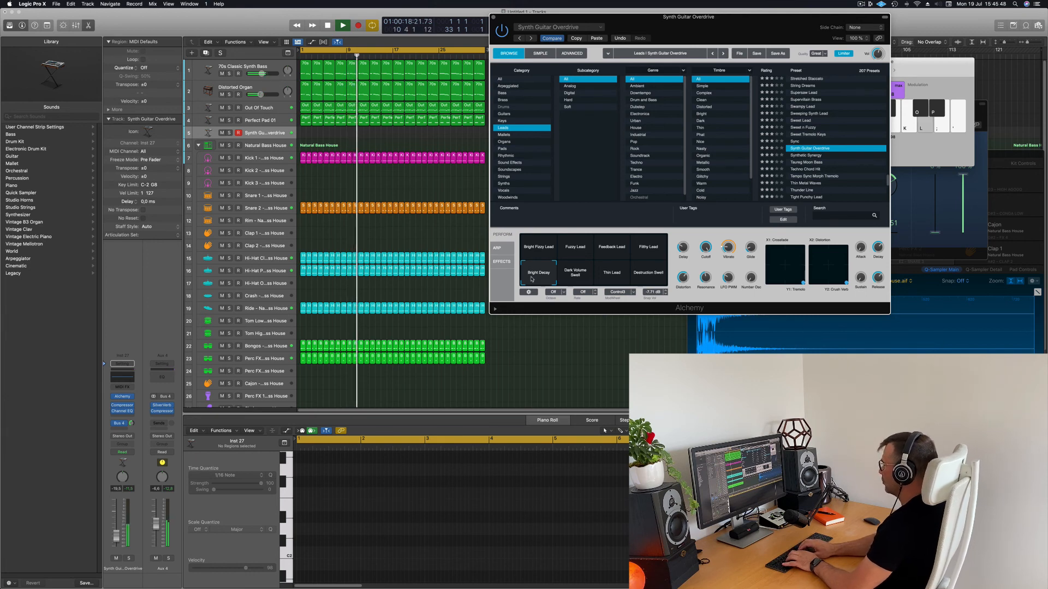
Record an eight-bar lead melody of short repeated D notes answered by lower notes on the Synth Guitar Overdrive track, starting at bar 13
{"action": "key", "text": "r"}
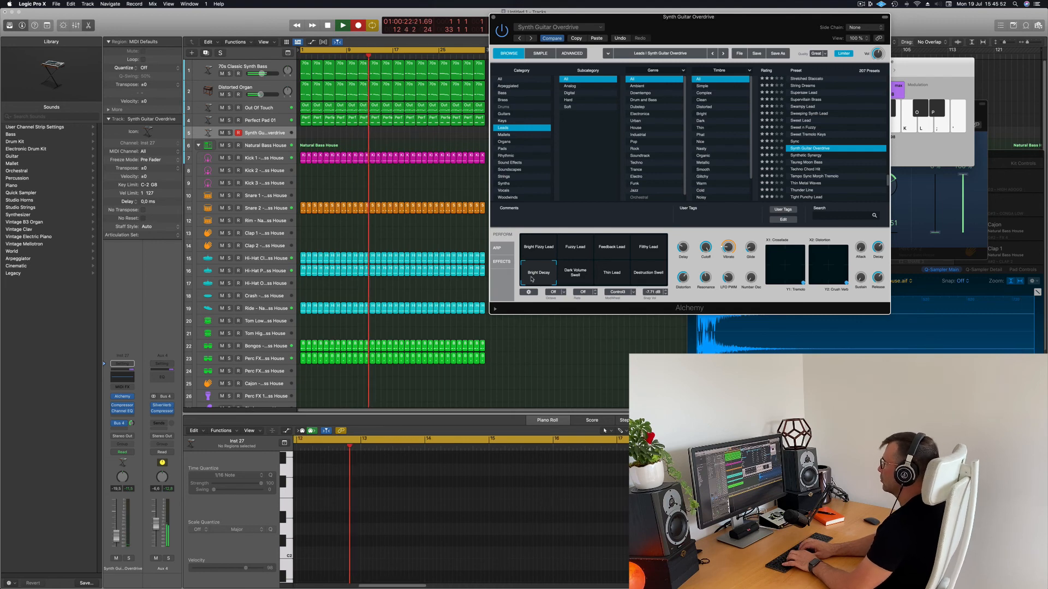
{"action": "key", "text": "l"}
{"action": "key", "text": "l"}
{"action": "key", "text": "l"}
{"action": "key", "text": "l"}
{"action": "key", "text": "l"}
{"action": "key", "text": "l"}
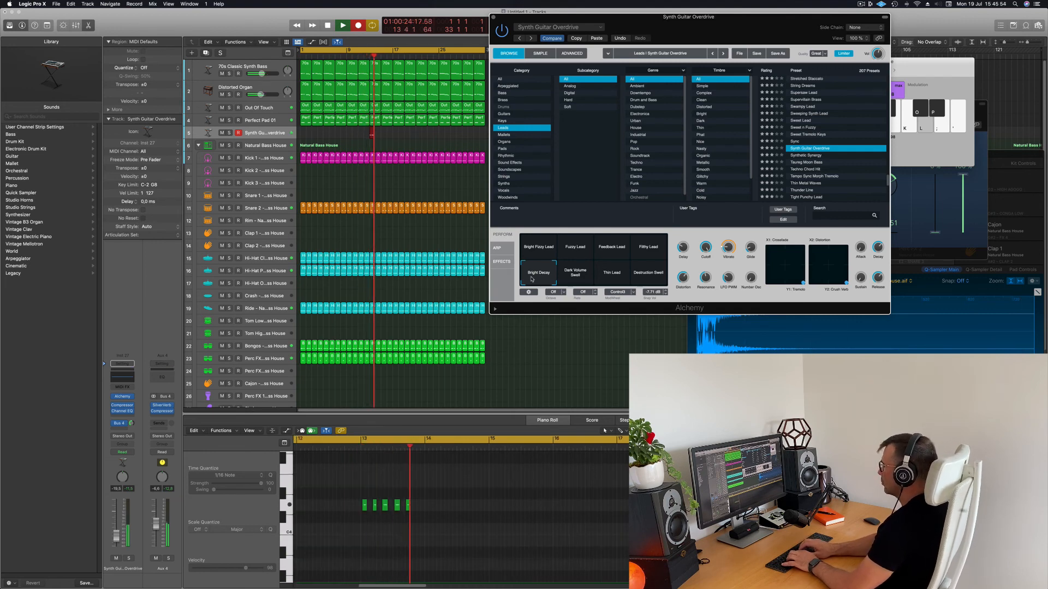
{"action": "key", "text": "k"}
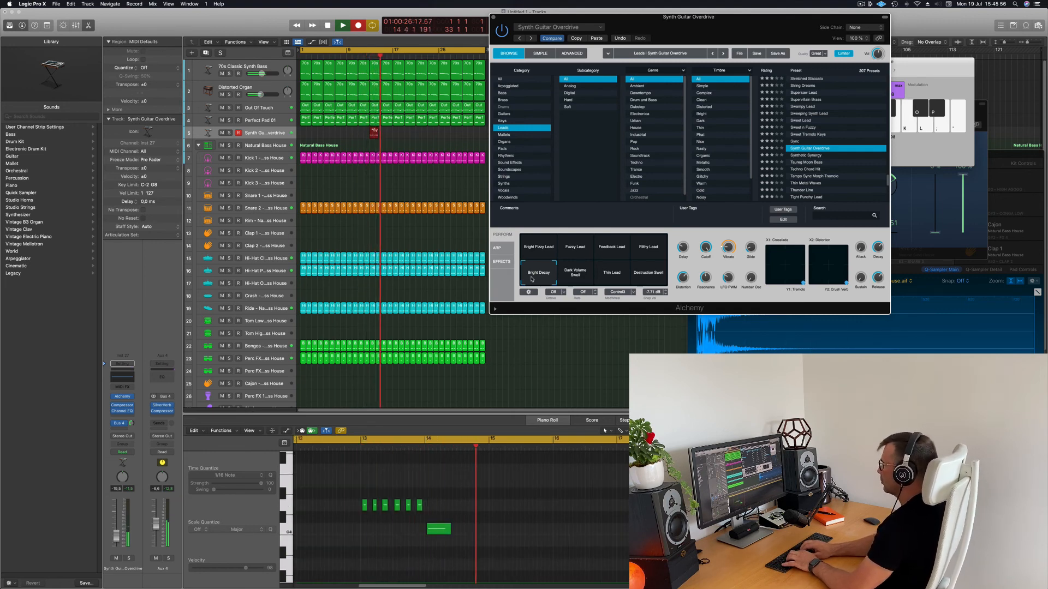
{"action": "key", "text": "l"}
{"action": "key", "text": "l"}
{"action": "key", "text": "l"}
{"action": "key", "text": "l"}
{"action": "key", "text": "l"}
{"action": "key", "text": "l"}
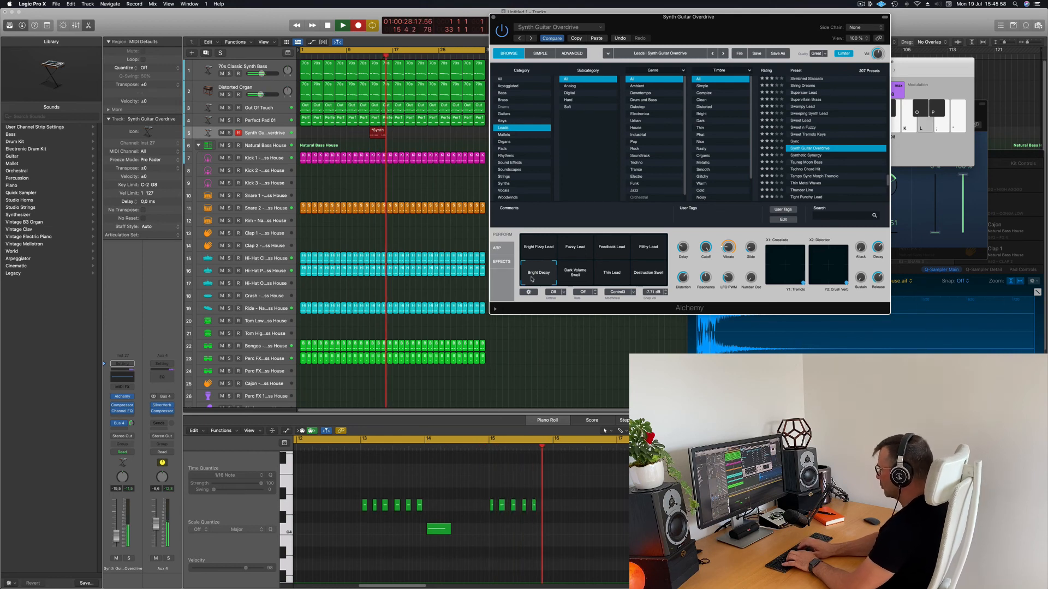
{"action": "key", "text": "k"}
{"action": "key", "text": "j"}
{"action": "key", "text": "g"}
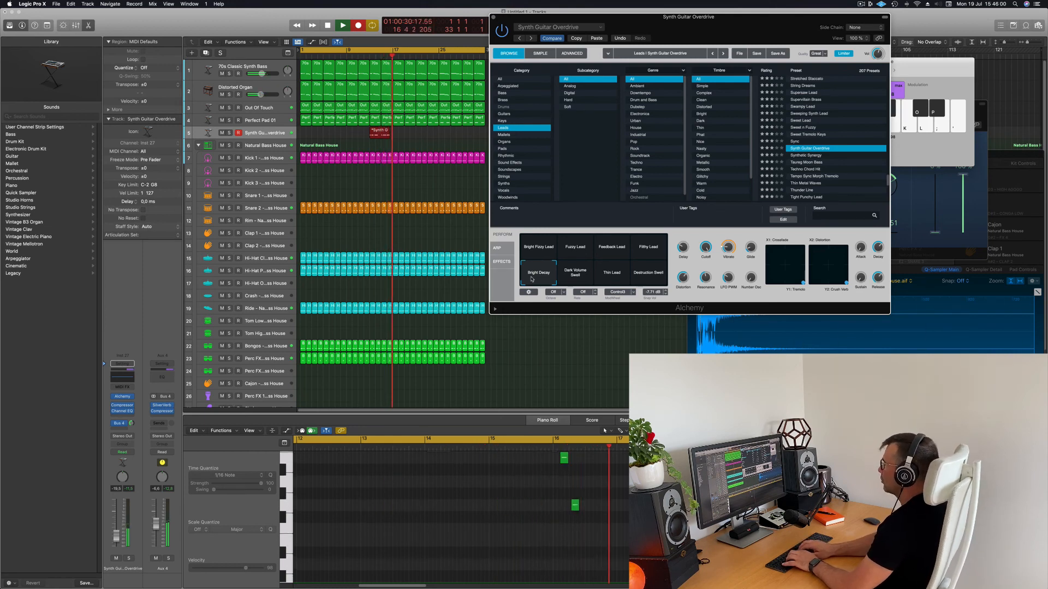
{"action": "key", "text": "l"}
{"action": "key", "text": "l"}
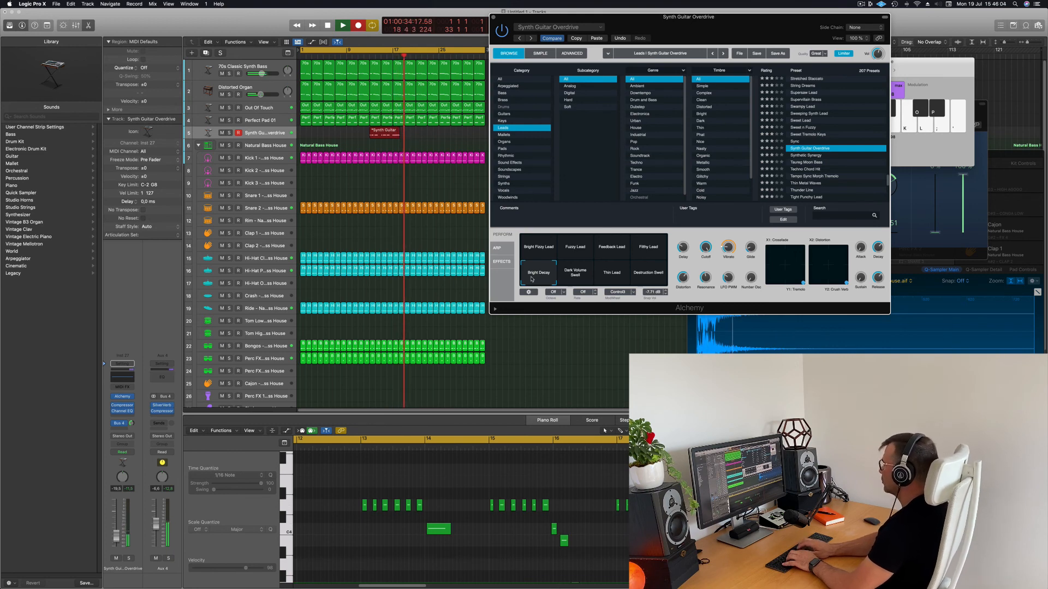
{"action": "key", "text": "l"}
{"action": "key", "text": "k"}
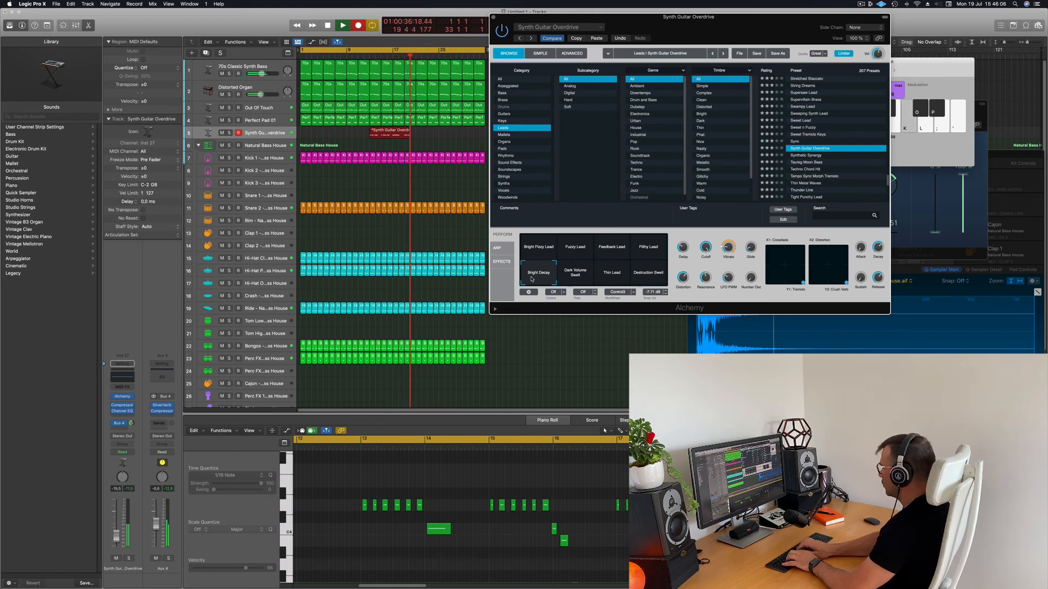
{"action": "key", "text": "g"}
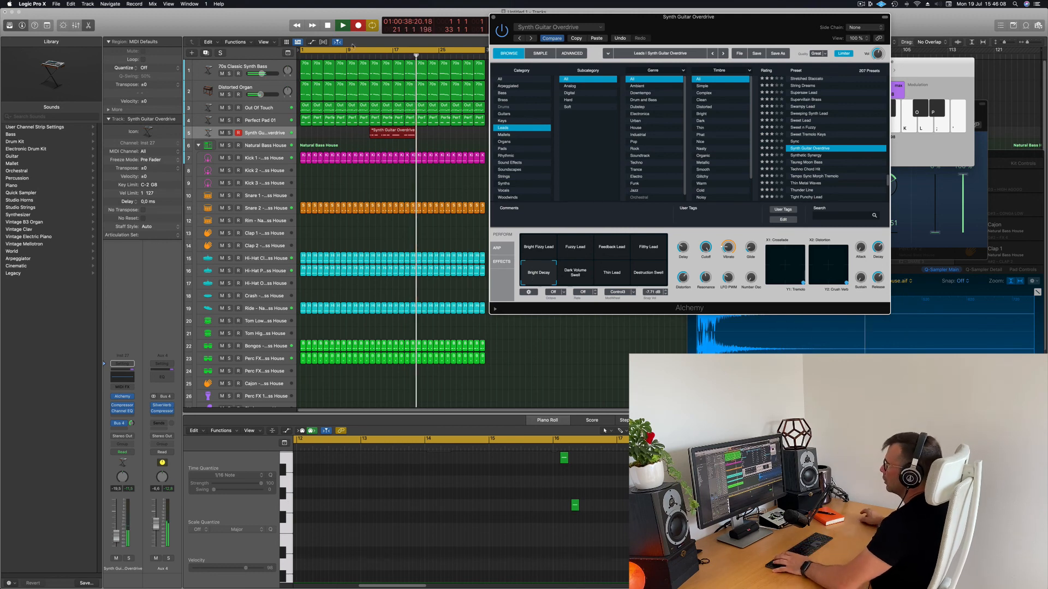
{"action": "key", "text": "space"}
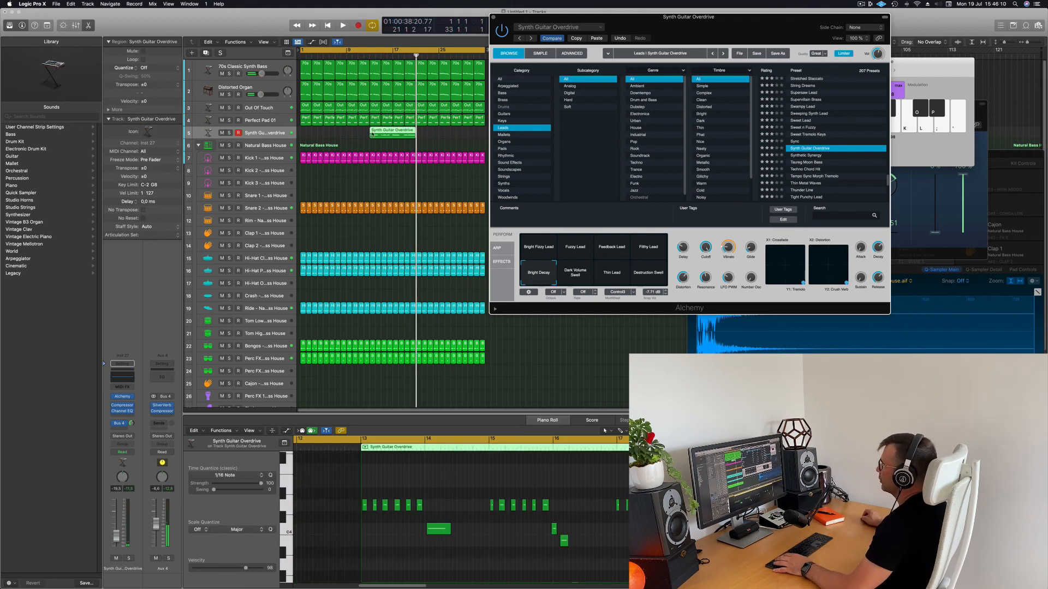
Move the recorded Synth Guitar Overdrive region to bar 1 and play the track from the start
{"action": "left_click_drag", "start_coordinate": [373, 132], "coordinate": [305, 132]}
{"action": "key", "text": "Return"}
{"action": "key", "text": "space"}
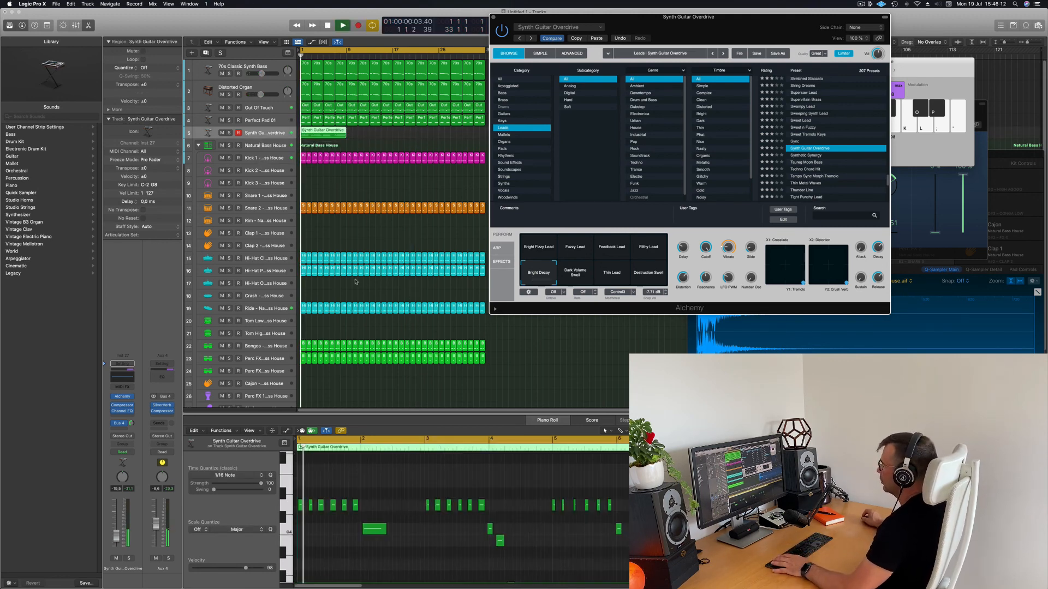
Quantize all notes of the Synth Guitar Overdrive region to 1/16 notes and replay the track from the beginning
{"action": "left_click", "coordinate": [431, 537]}
{"action": "key", "text": "space"}
{"action": "key", "text": "super+a"}
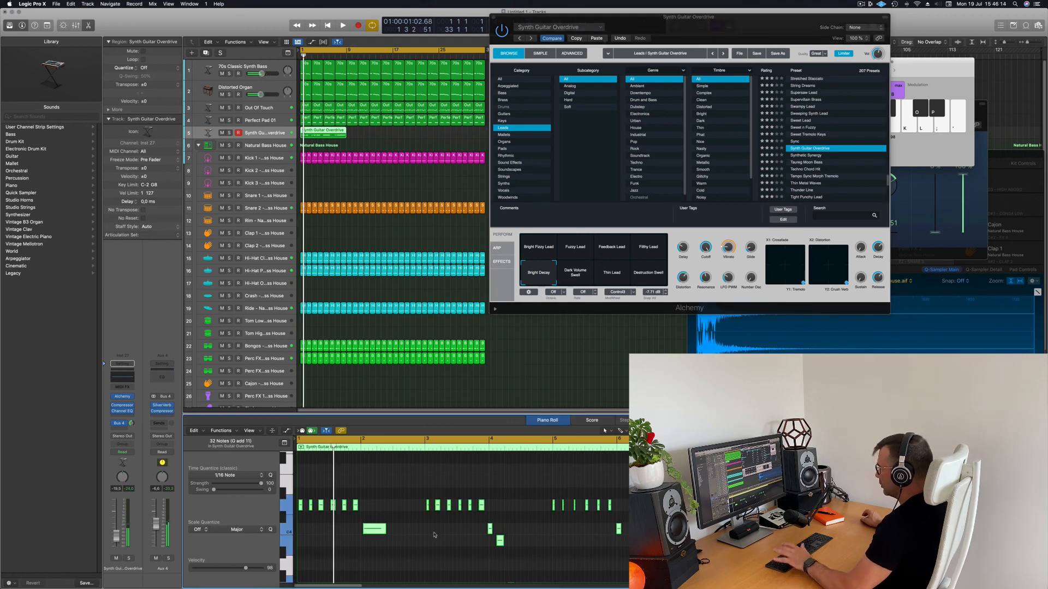
{"action": "key", "text": "q"}
{"action": "key", "text": "Return"}
{"action": "key", "text": "space"}
{"action": "left_click", "coordinate": [451, 532]}
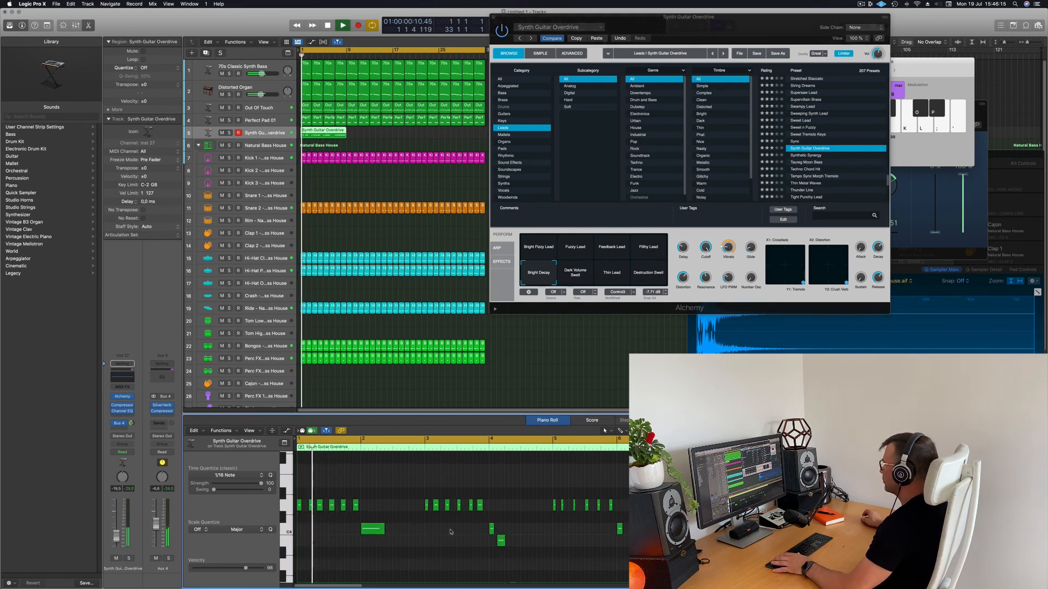
{"action": "left_click", "coordinate": [860, 4]}
{"action": "left_click", "coordinate": [204, 495]}
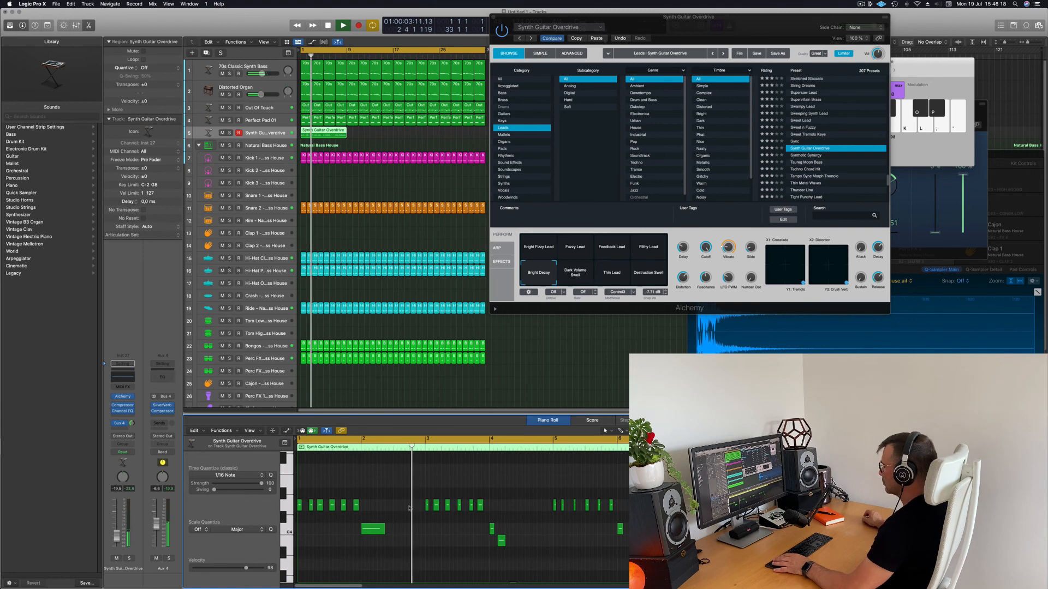
Examine the timing, length and pitch of the recorded Synth Guitar Overdrive notes across the region during playback
{"action": "scroll", "coordinate": [431, 531], "scroll_direction": "up", "scroll_amount": 3}
{"action": "scroll", "coordinate": [436, 535], "scroll_direction": "down", "scroll_amount": 5}
{"action": "scroll", "coordinate": [436, 537], "scroll_direction": "down", "scroll_amount": 3}
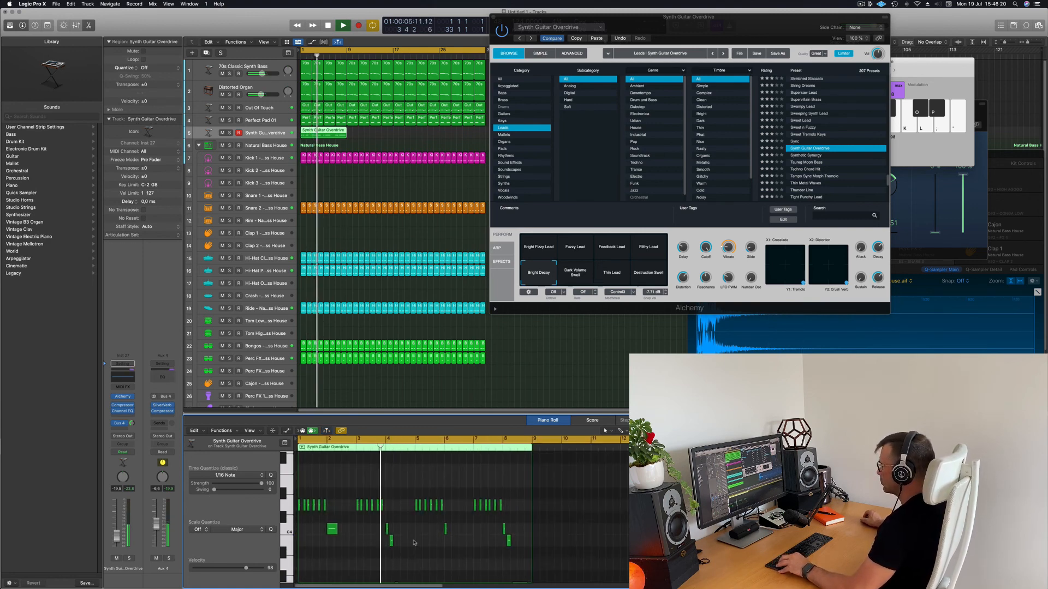
{"action": "scroll", "coordinate": [427, 542], "scroll_direction": "up", "scroll_amount": 5}
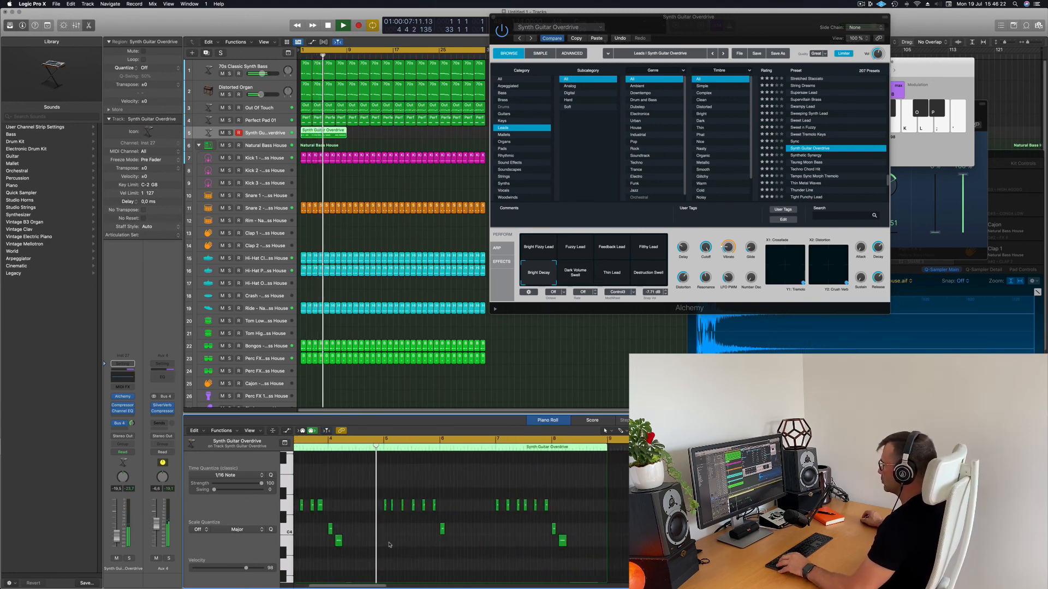
{"action": "scroll", "coordinate": [404, 541], "scroll_direction": "down", "scroll_amount": 3}
{"action": "scroll", "coordinate": [391, 541], "scroll_direction": "up", "scroll_amount": 2}
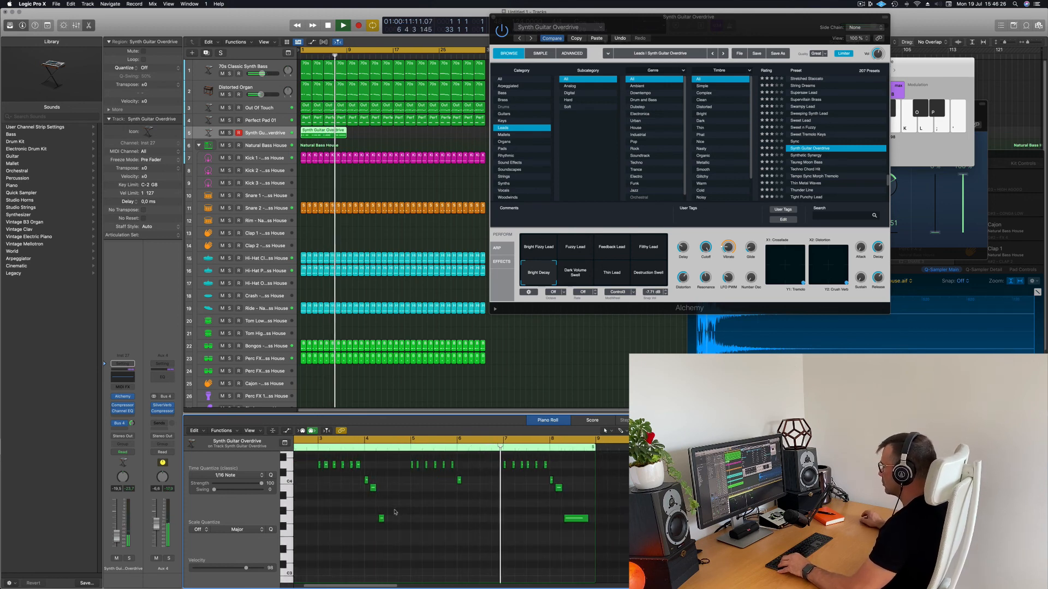
{"action": "scroll", "coordinate": [415, 514], "scroll_direction": "up", "scroll_amount": 1}
{"action": "scroll", "coordinate": [414, 519], "scroll_direction": "down", "scroll_amount": 2}
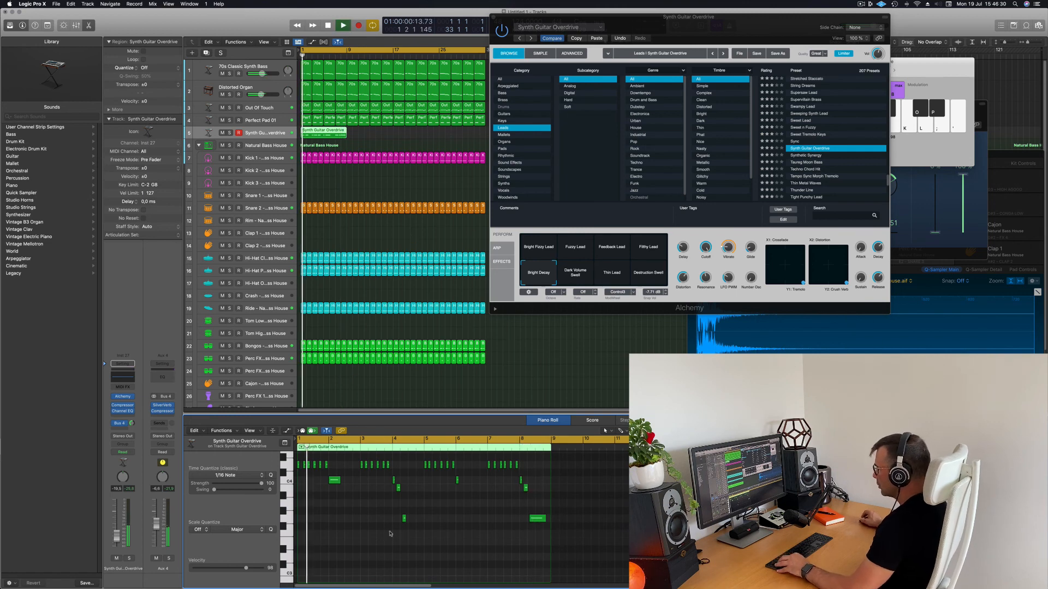
{"action": "scroll", "coordinate": [540, 529], "scroll_direction": "up", "scroll_amount": 4}
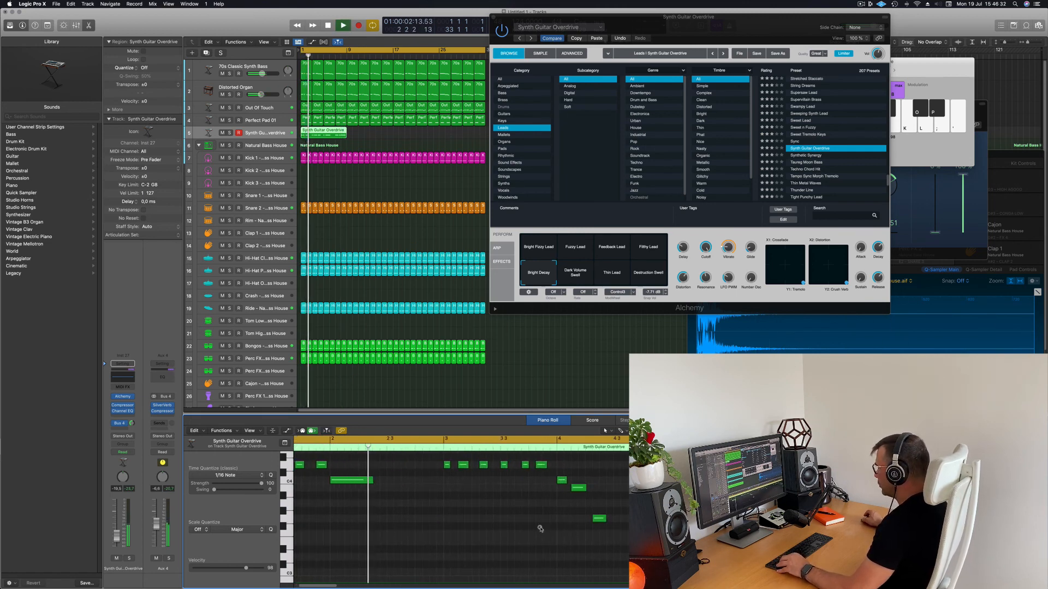
{"action": "scroll", "coordinate": [588, 526], "scroll_direction": "up", "scroll_amount": 2}
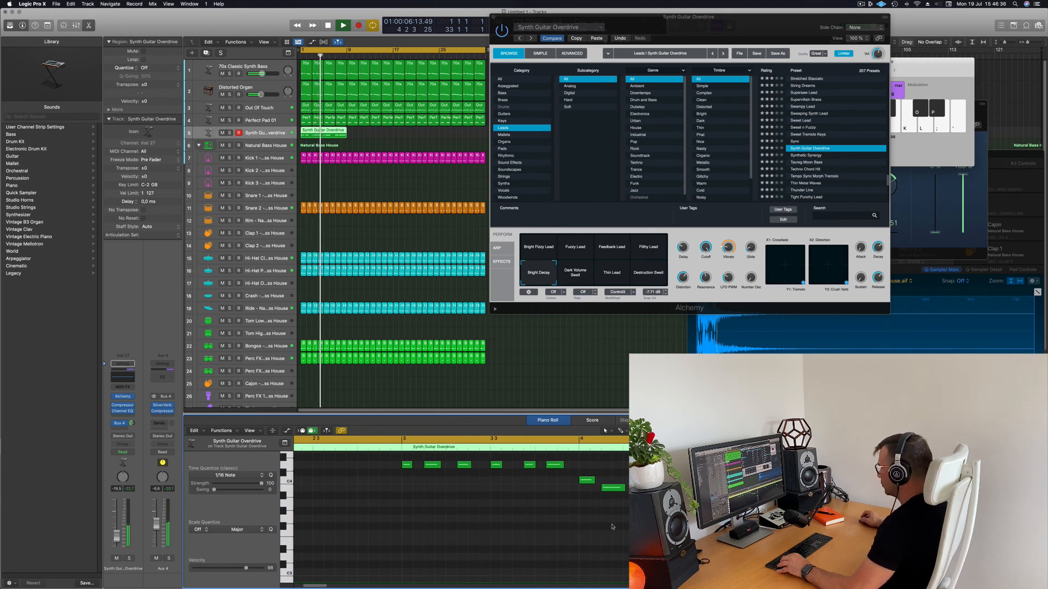
{"action": "scroll", "coordinate": [622, 511], "scroll_direction": "right", "scroll_amount": 5}
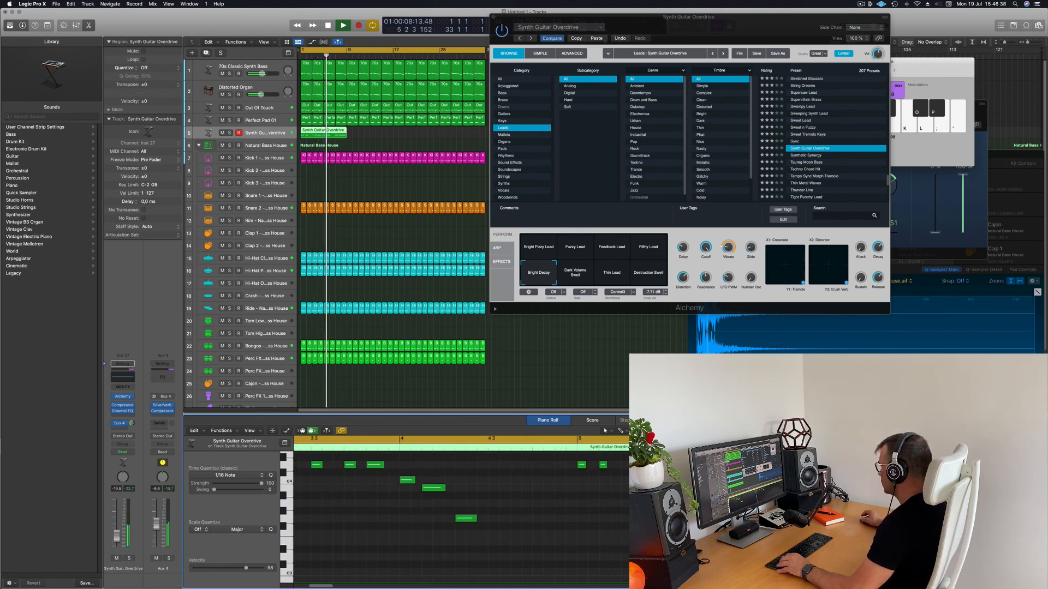
{"action": "scroll", "coordinate": [623, 511], "scroll_direction": "down", "scroll_amount": 2}
{"action": "scroll", "coordinate": [622, 511], "scroll_direction": "down", "scroll_amount": 2}
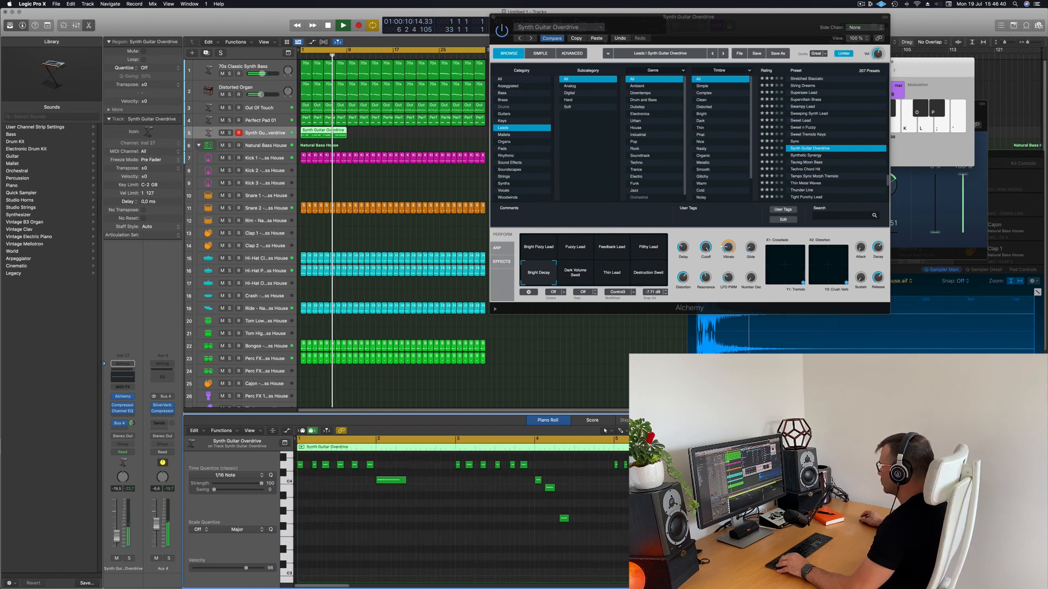
{"action": "scroll", "coordinate": [383, 519], "scroll_direction": "down", "scroll_amount": 5}
{"action": "scroll", "coordinate": [383, 519], "scroll_direction": "up", "scroll_amount": 4}
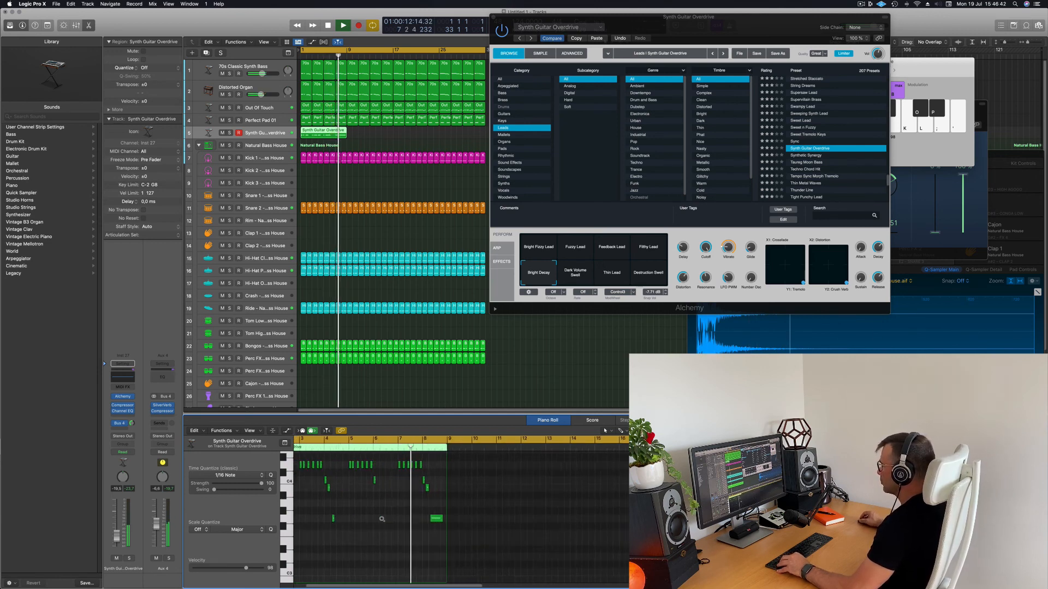